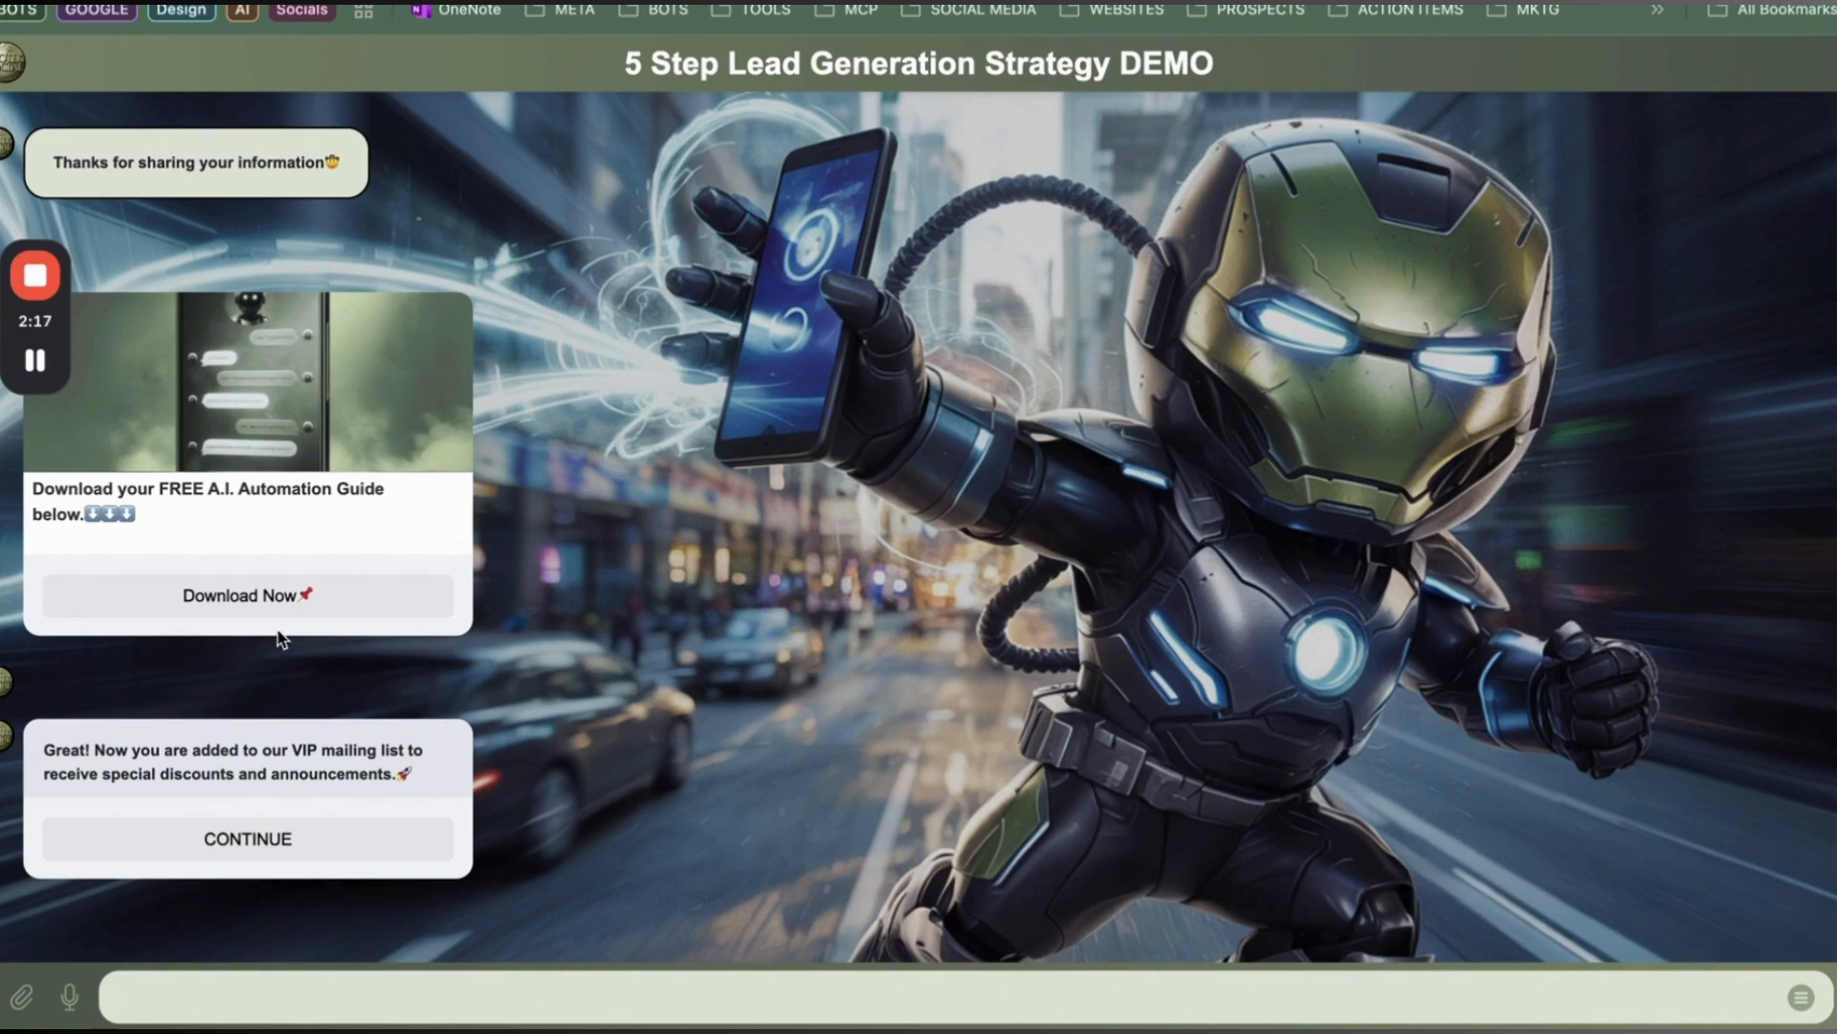
Step: Continue the demo chat to get the lead-generation guide PDF, then return to the chatbot accounts list
left_click(328, 850)
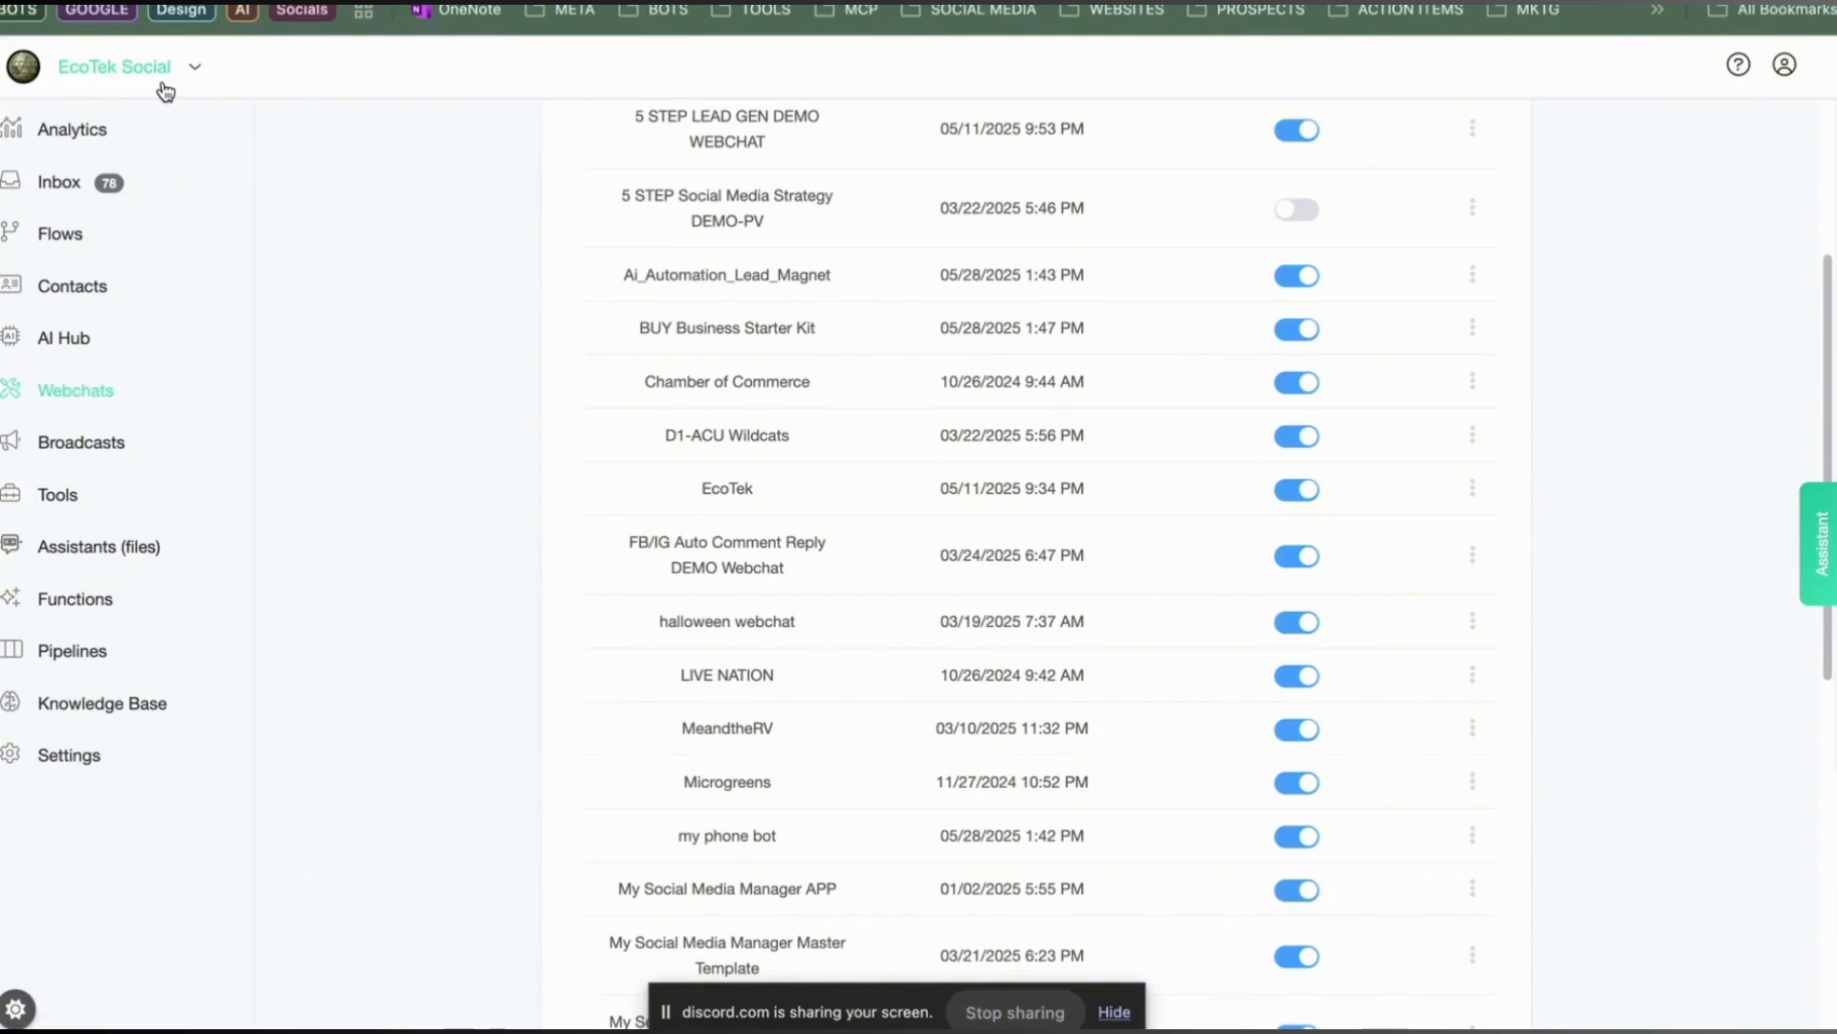
left_click(191, 65)
Step: Create a new Webchat bot called 'Get New Clients'
left_click(153, 143)
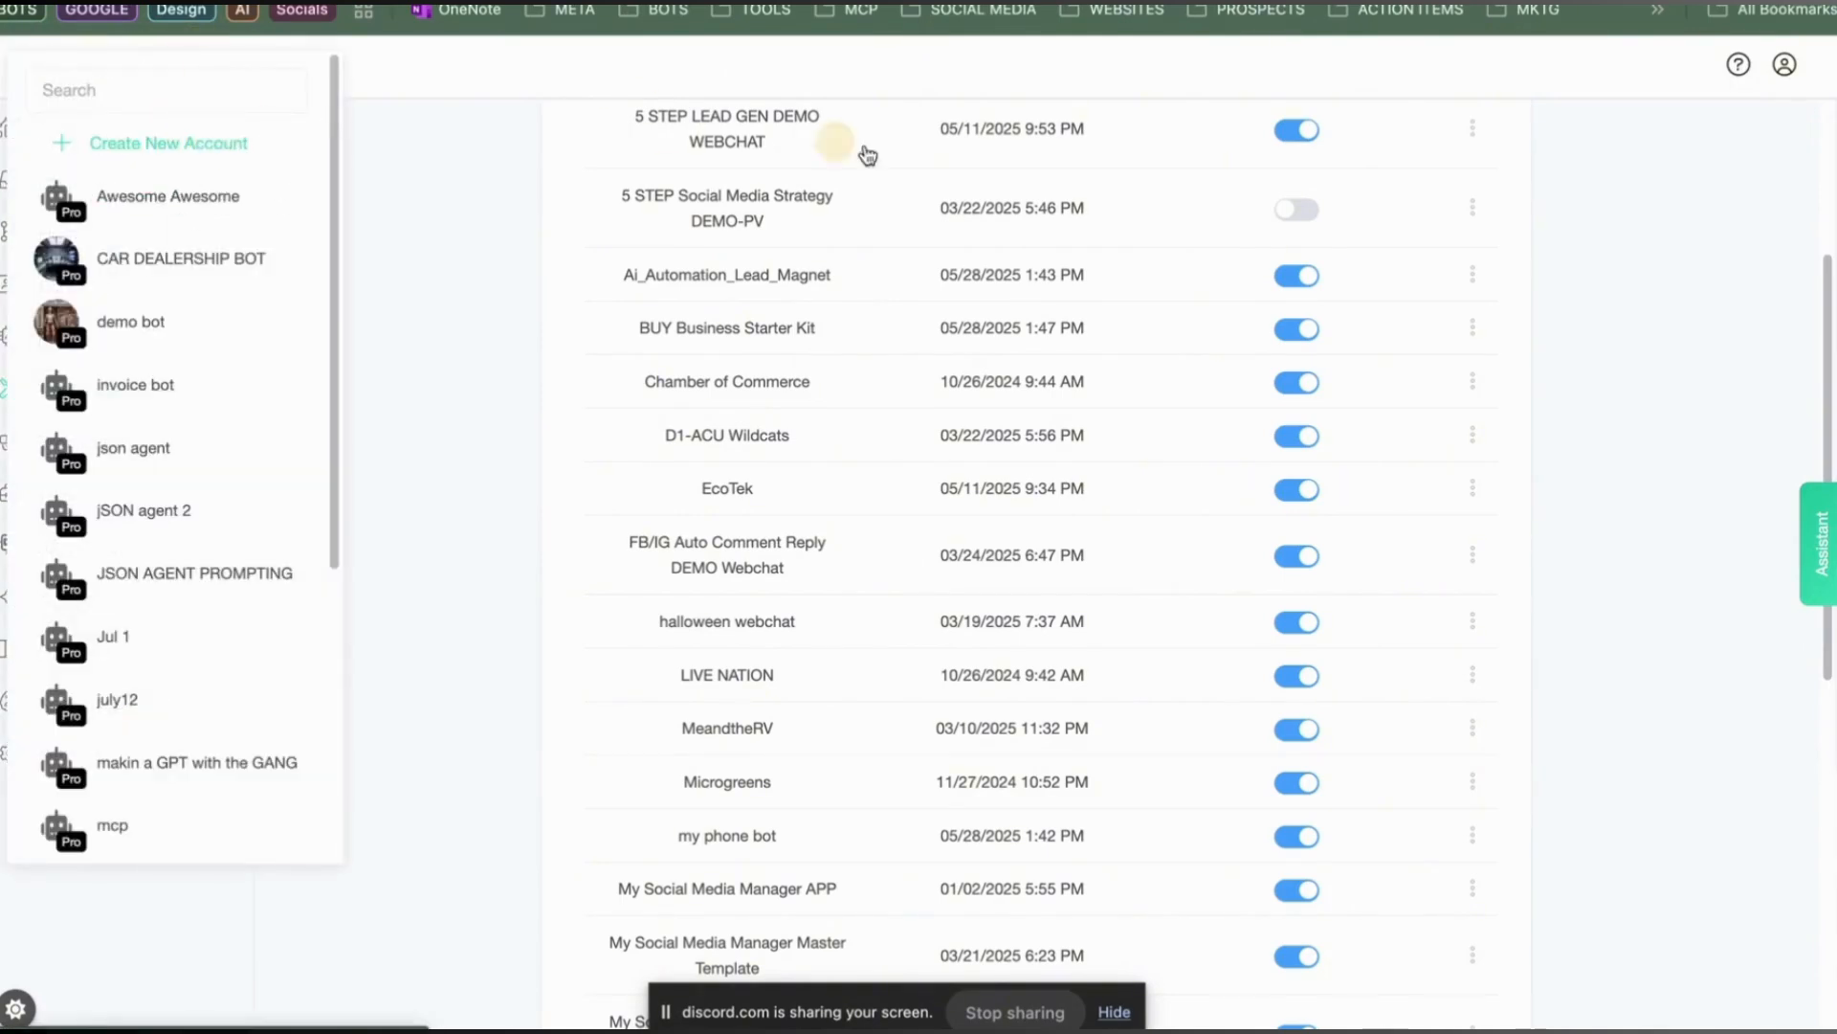
left_click(1114, 1015)
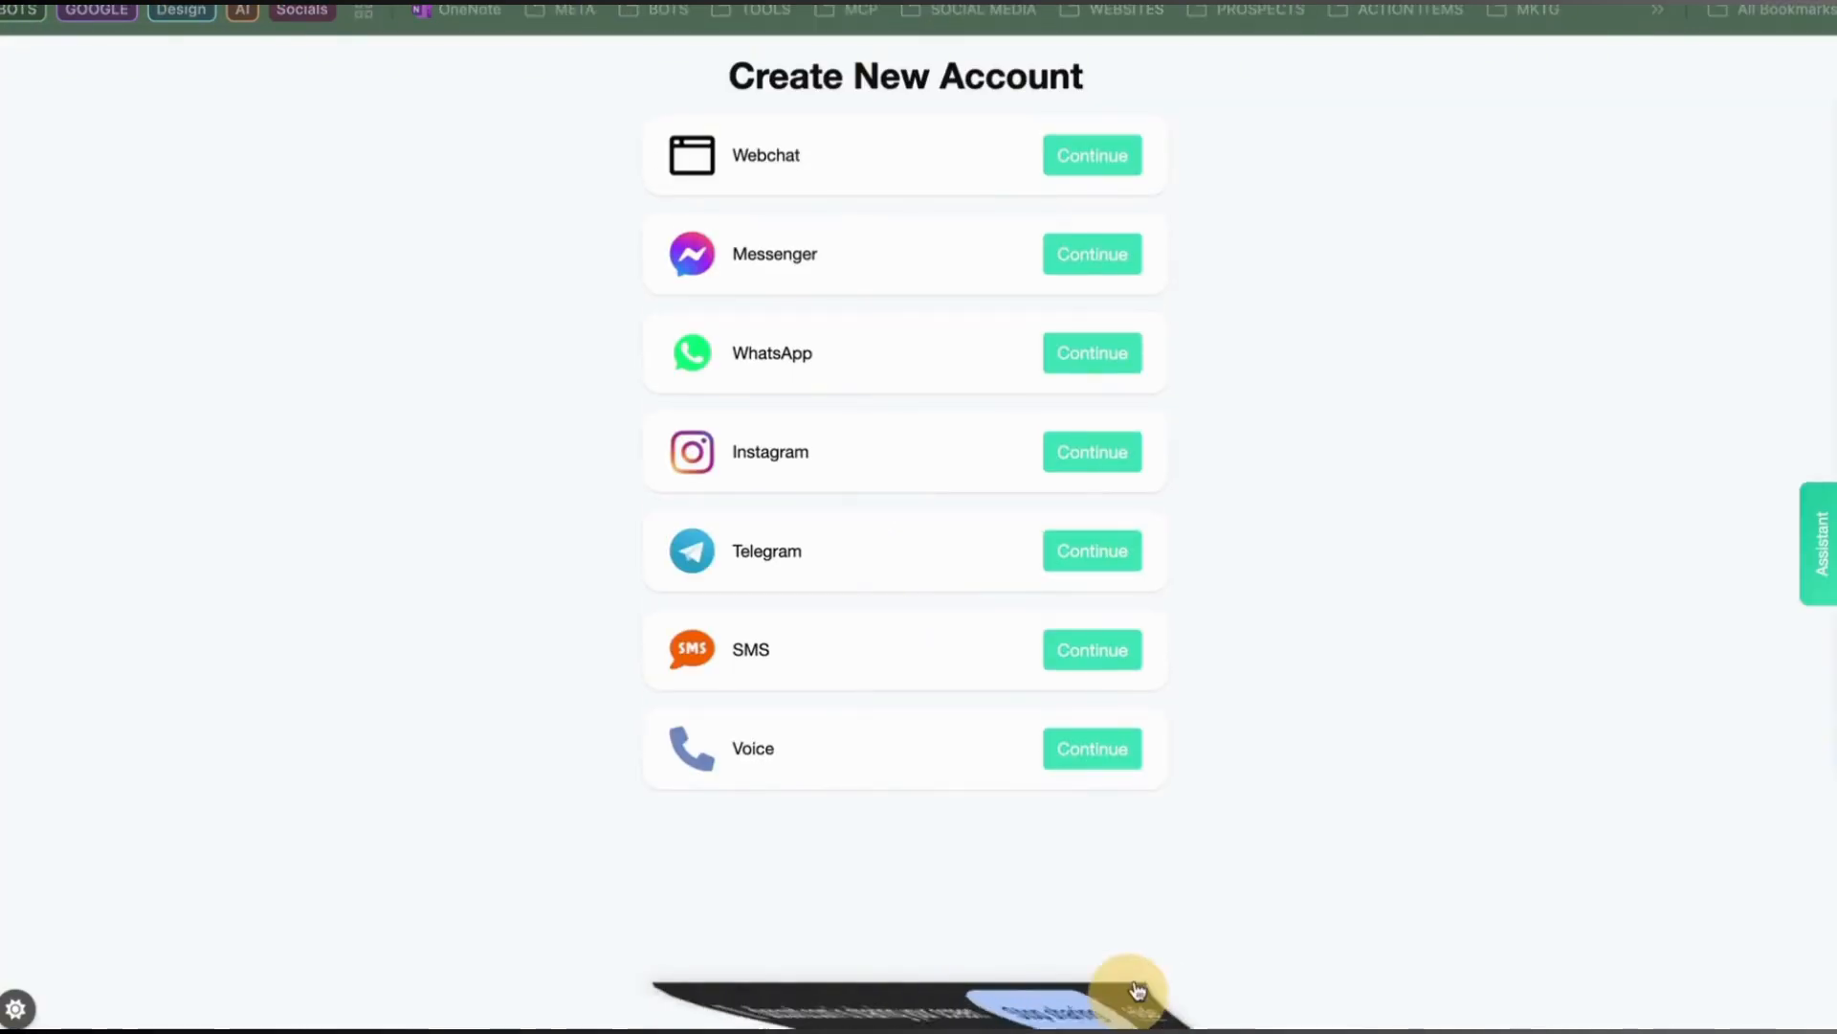
left_click(1126, 169)
left_click(688, 280)
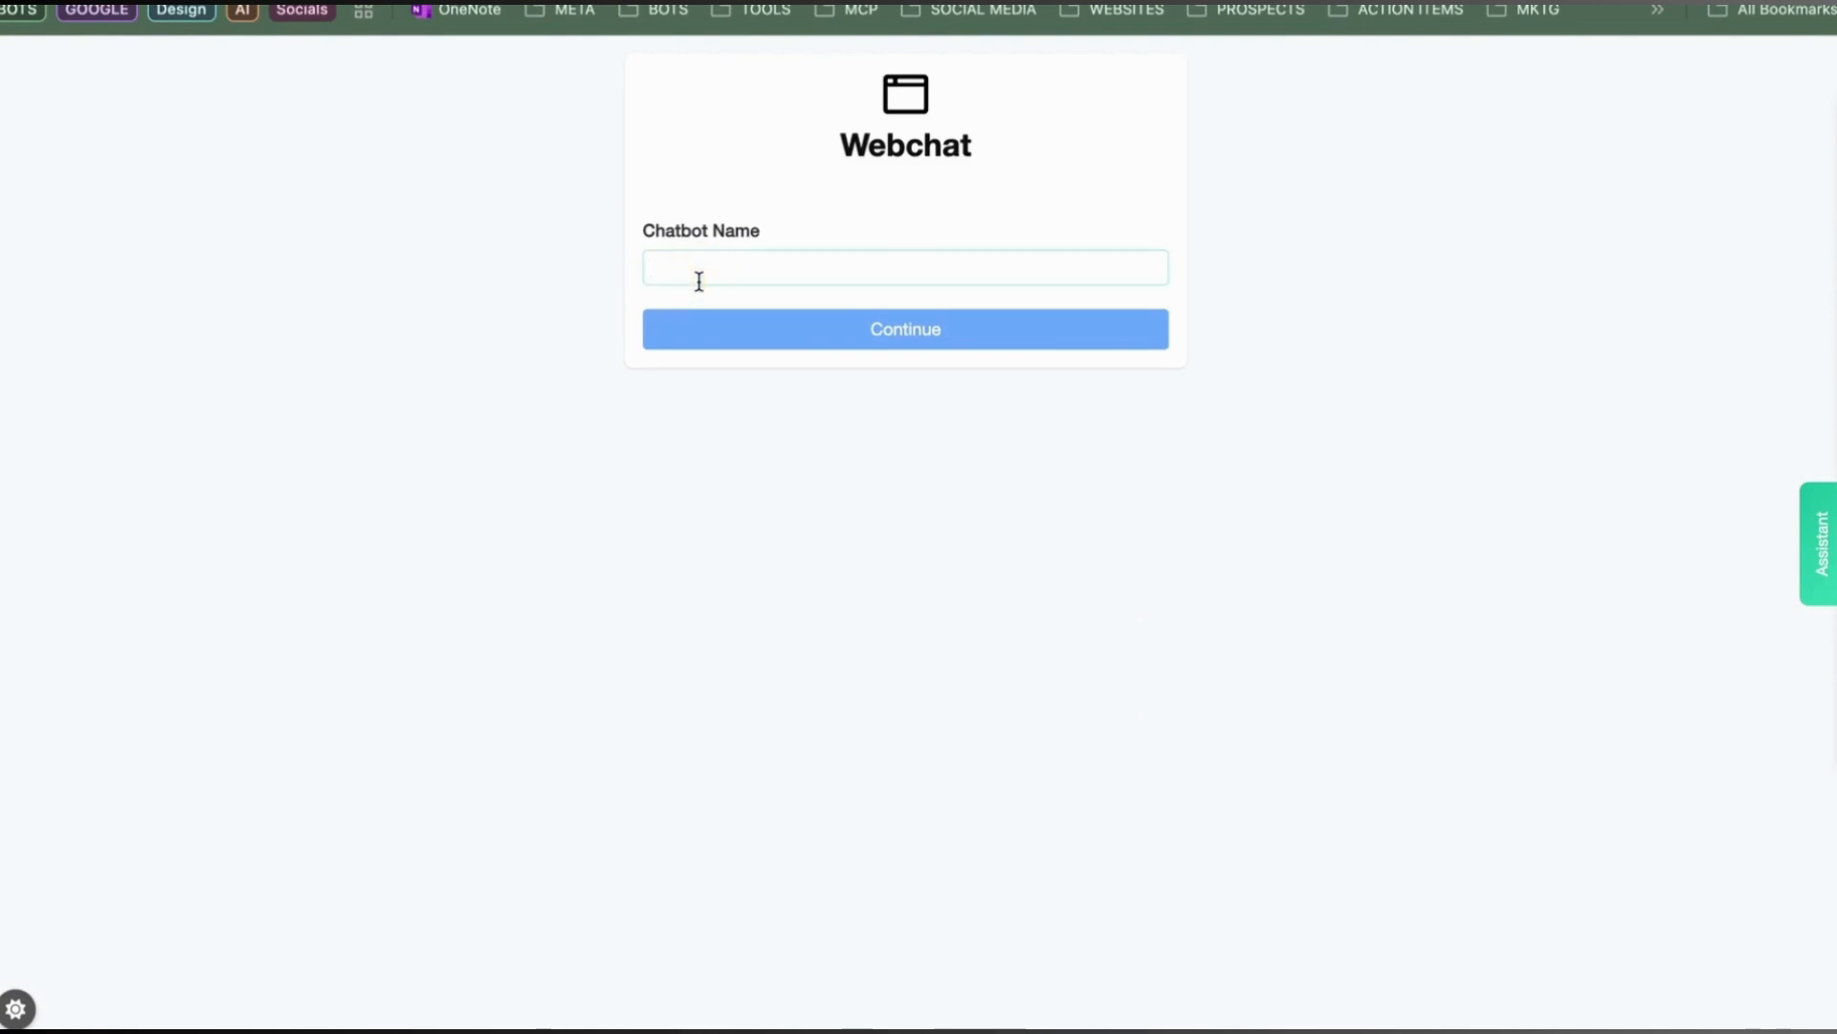
type("Gett")
key("BackSpace")
type("New Clients")
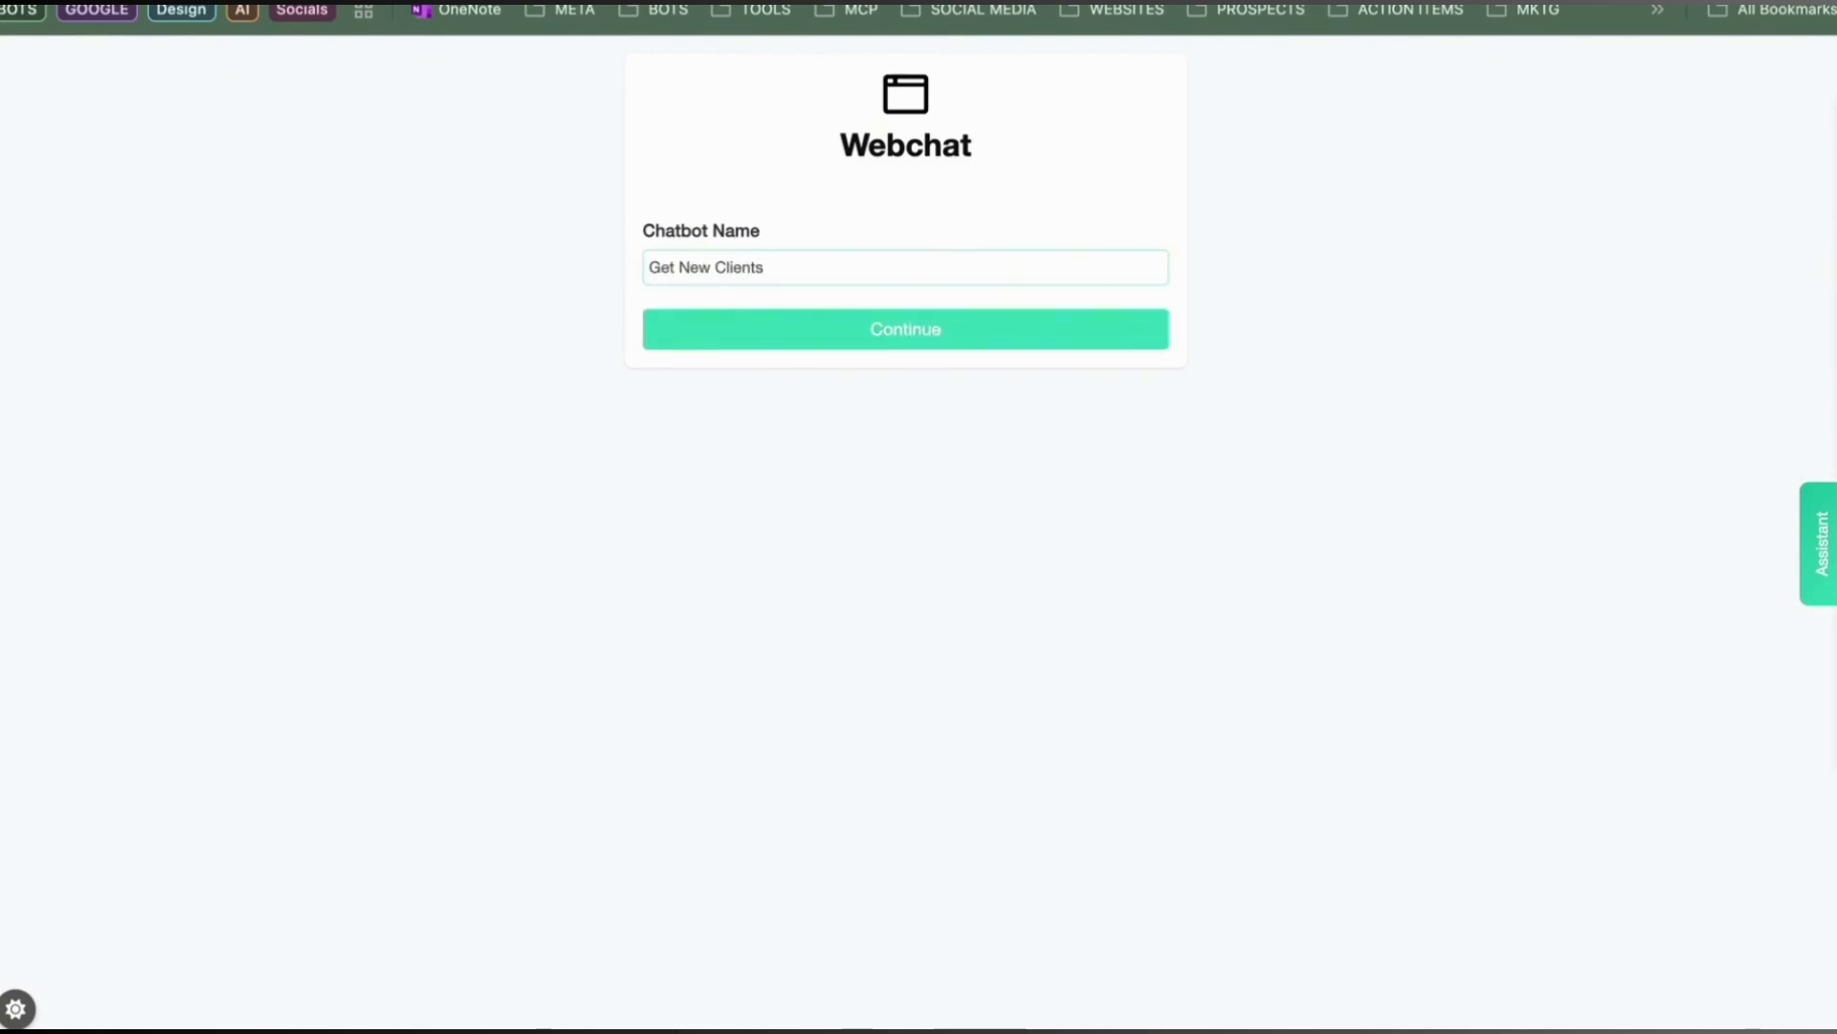
left_click(1022, 329)
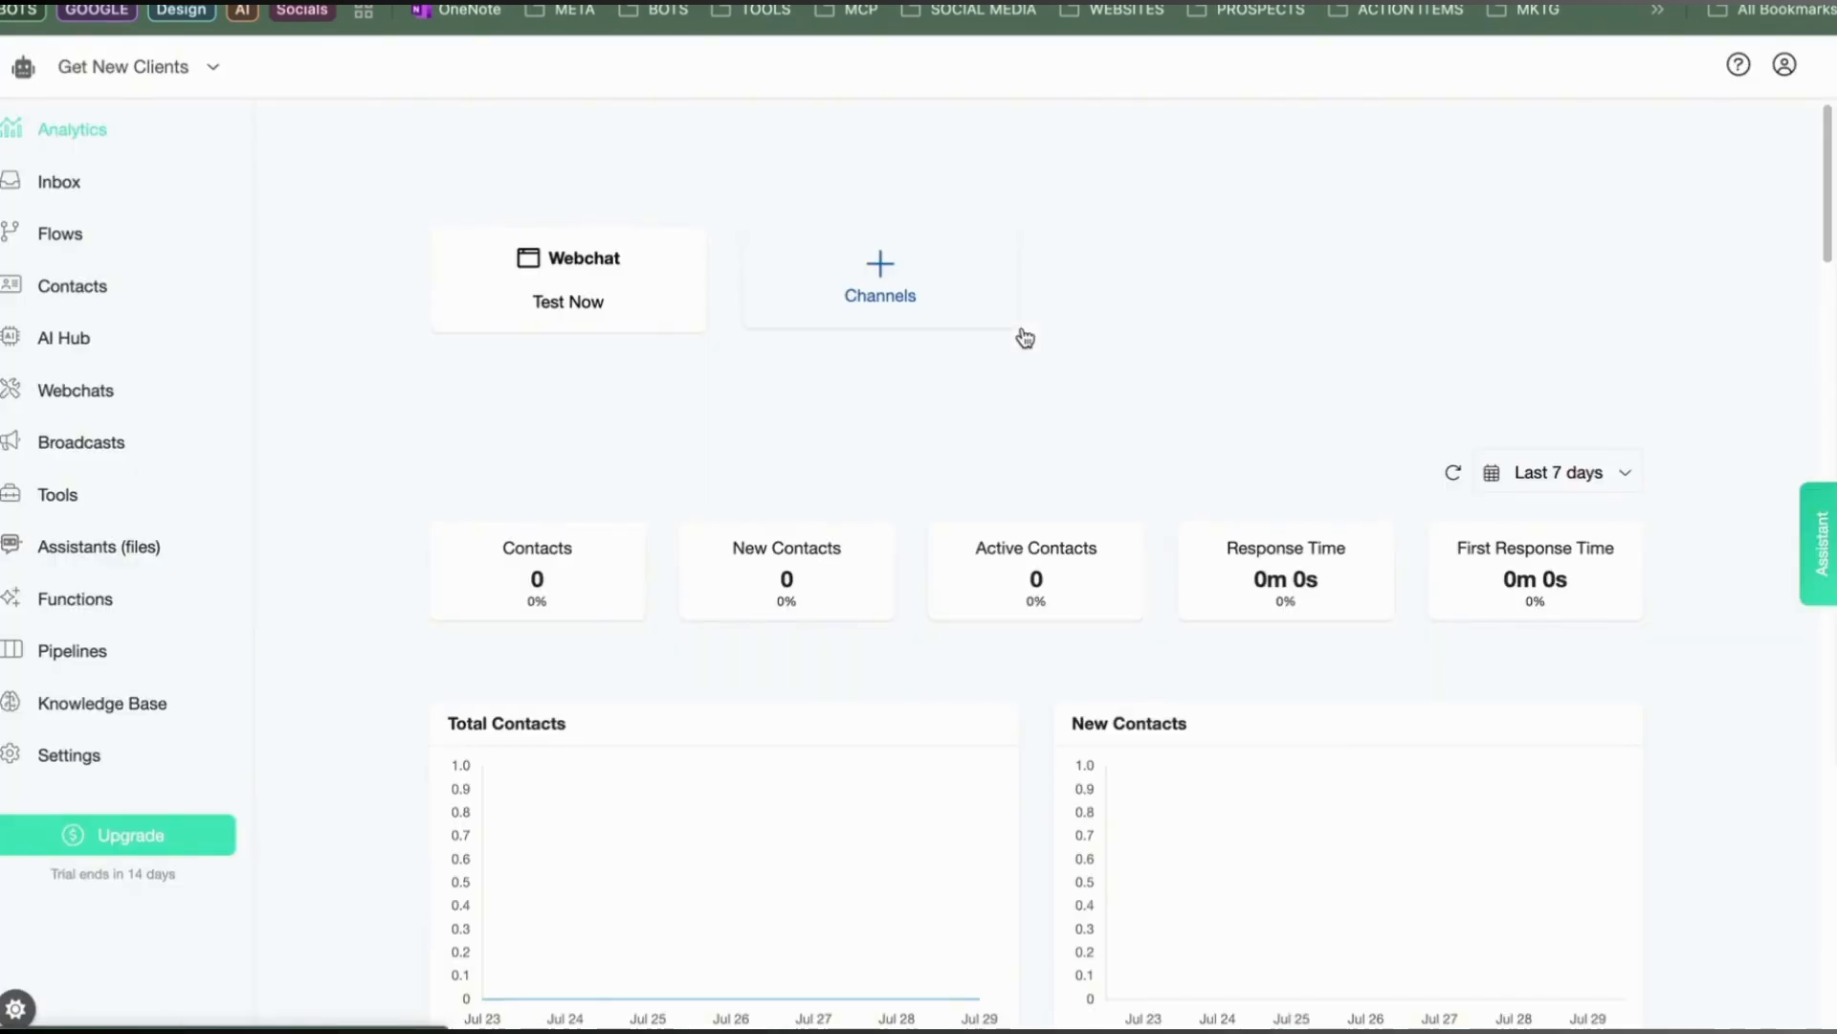
left_click(211, 68)
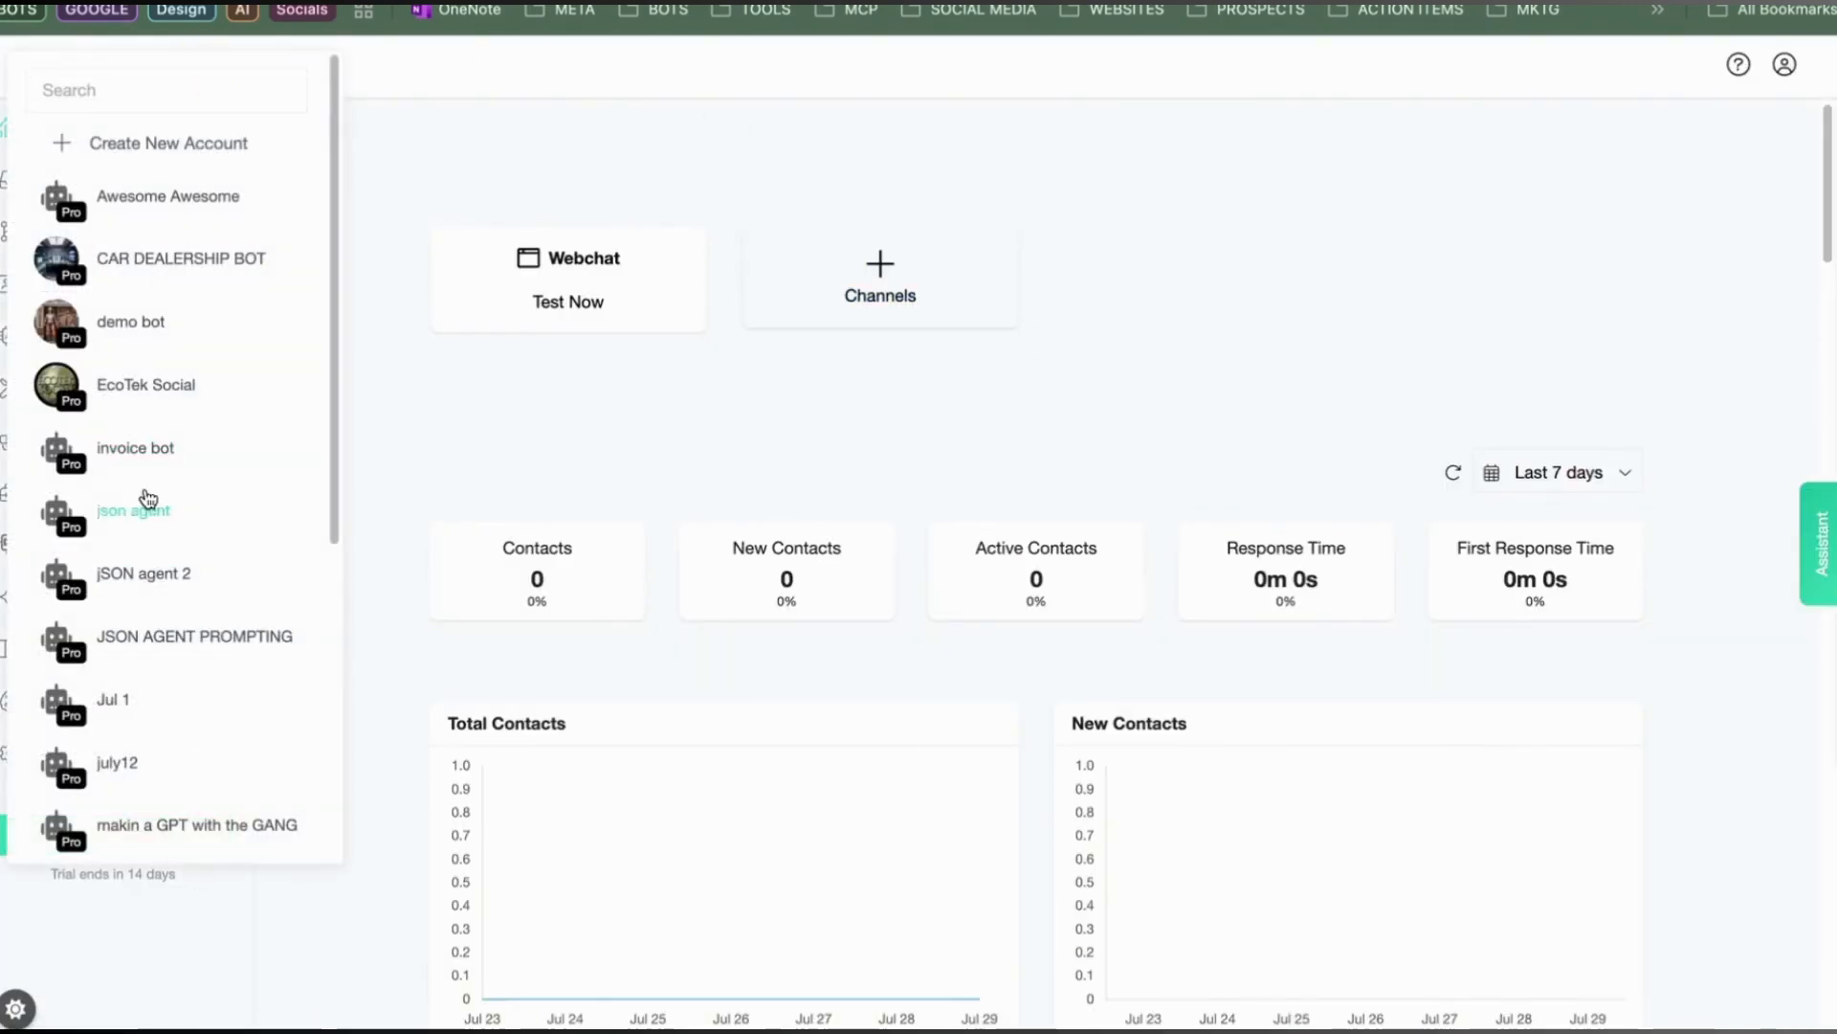
Step: Highlight the user and account IDs in the EcoTek Social and jSON agent 2 settings
scroll(152, 570, "down", 5)
scroll(194, 362, "up", 5)
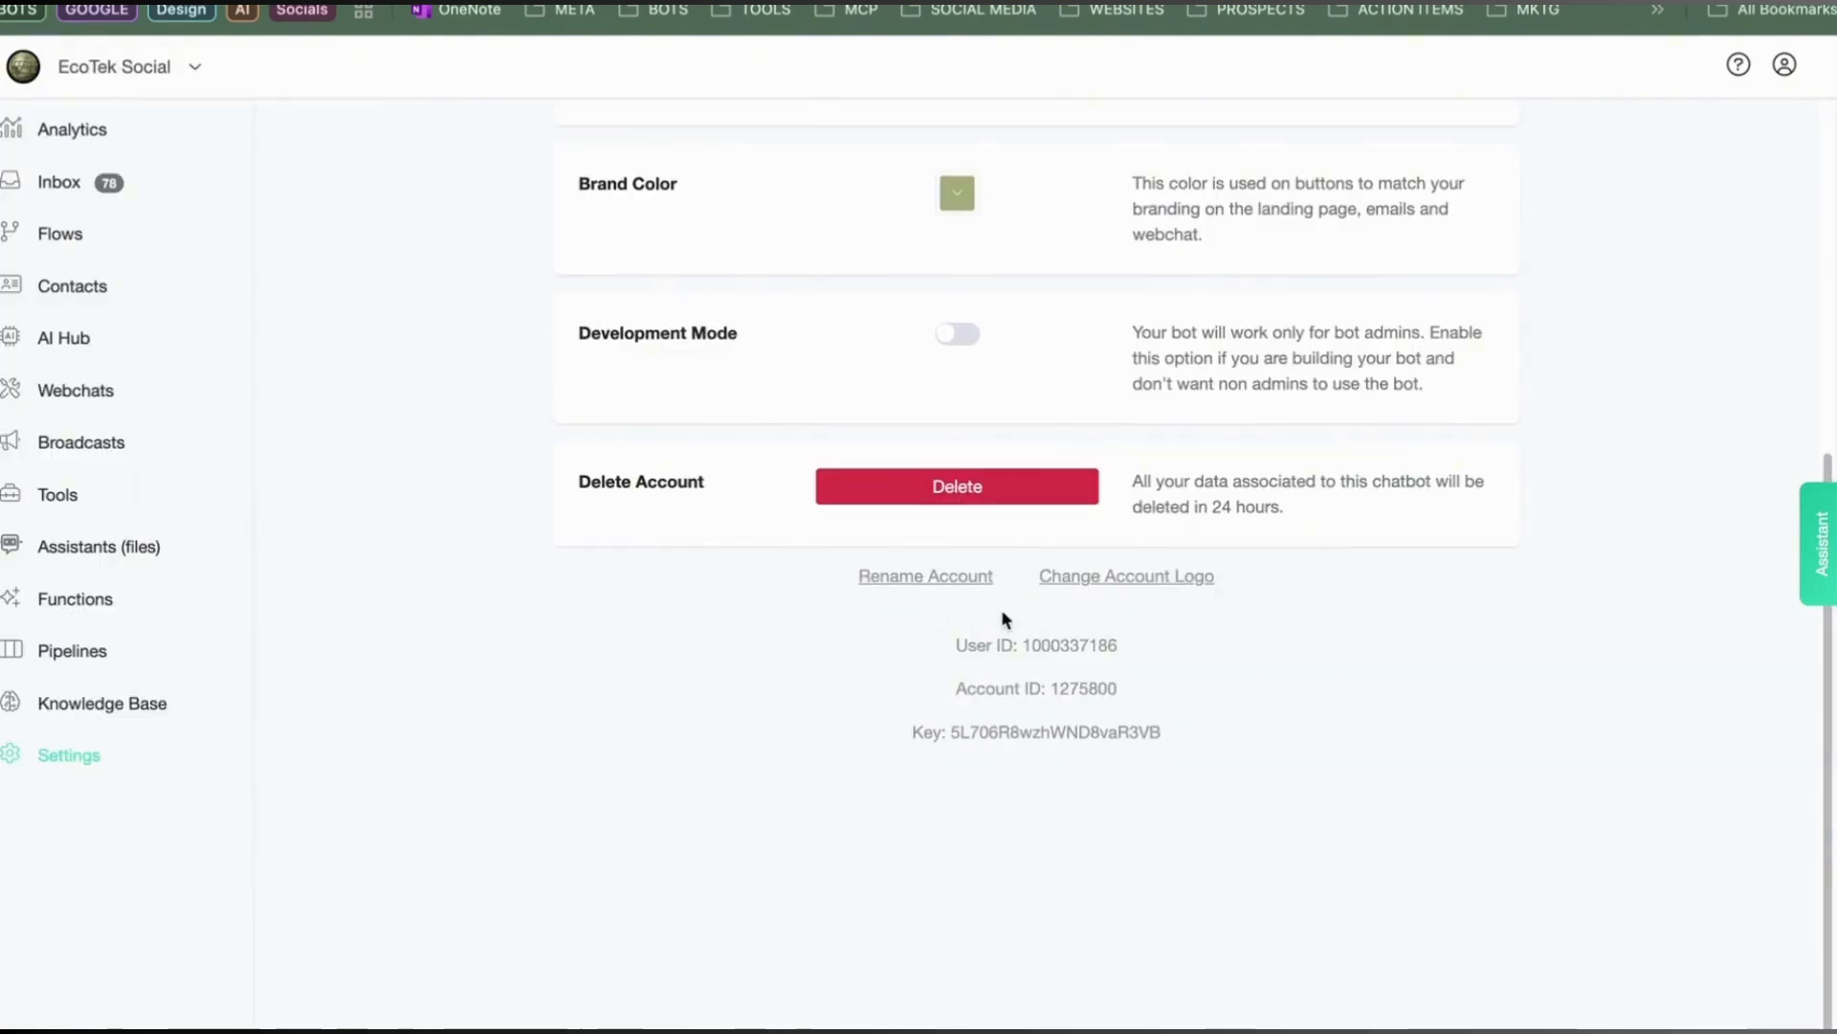
left_click_drag(950, 646, 1175, 649)
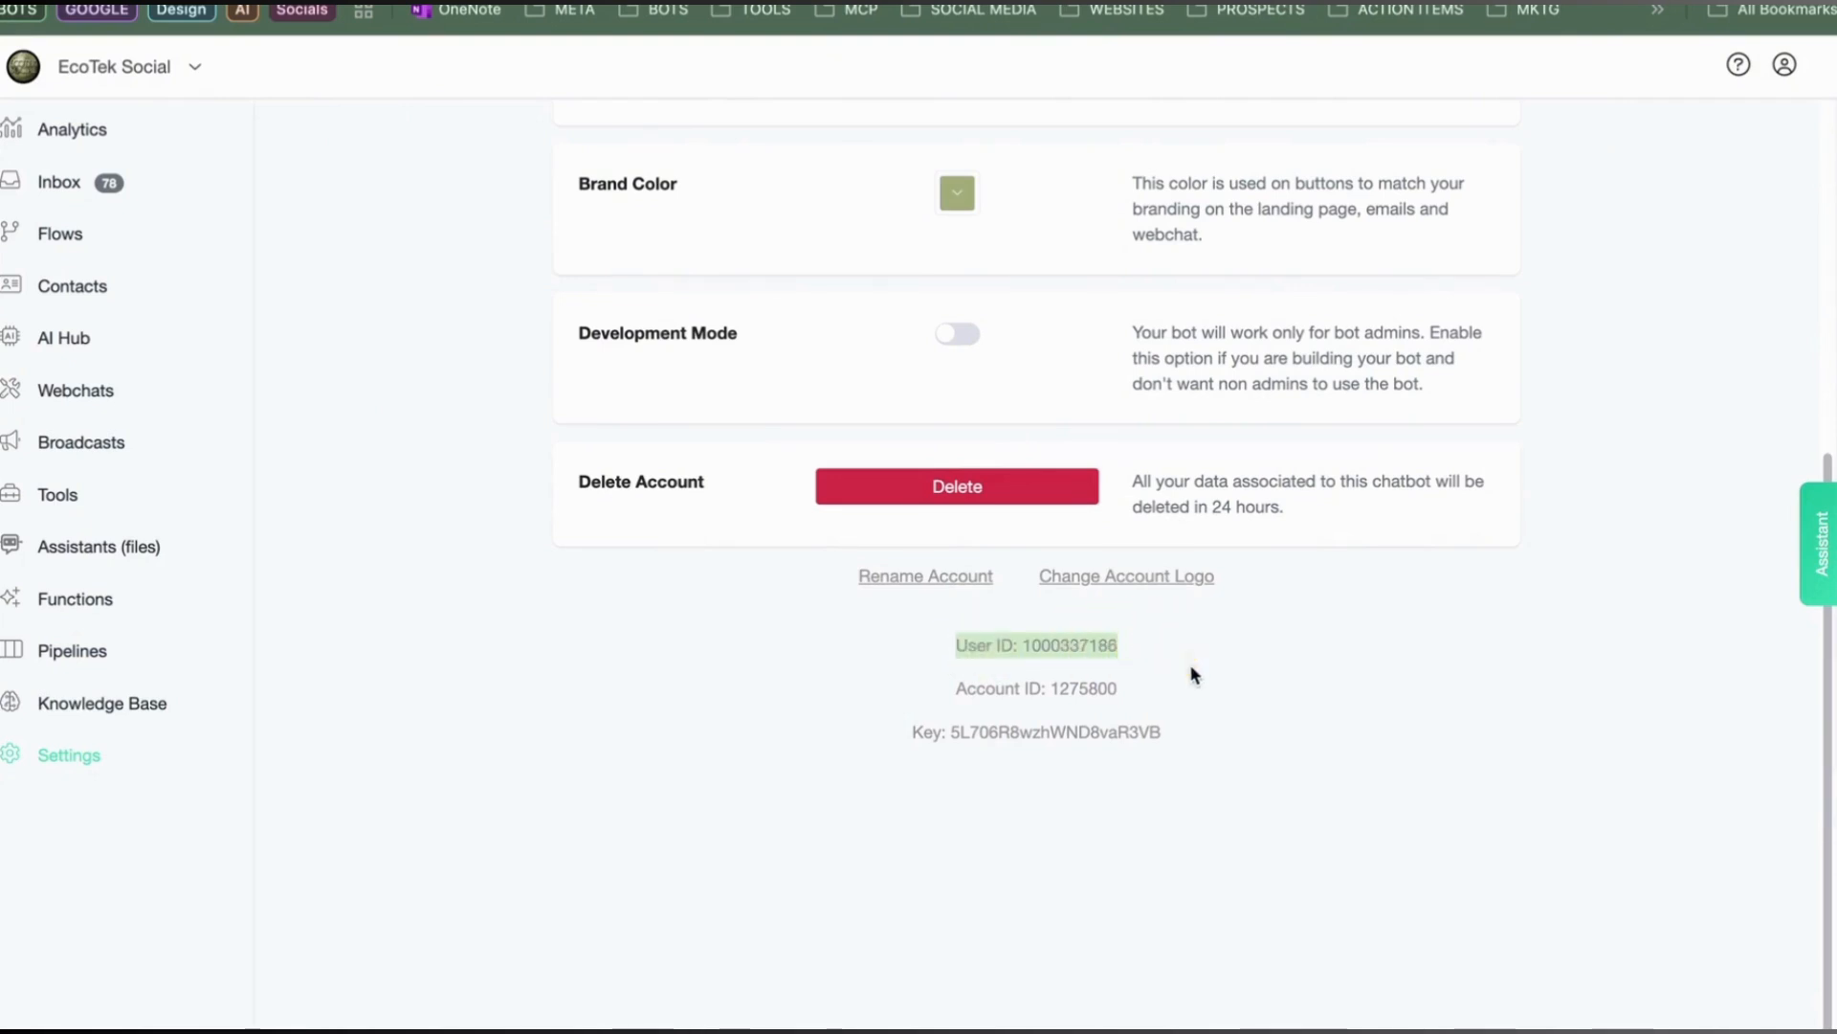
left_click_drag(949, 689, 1129, 690)
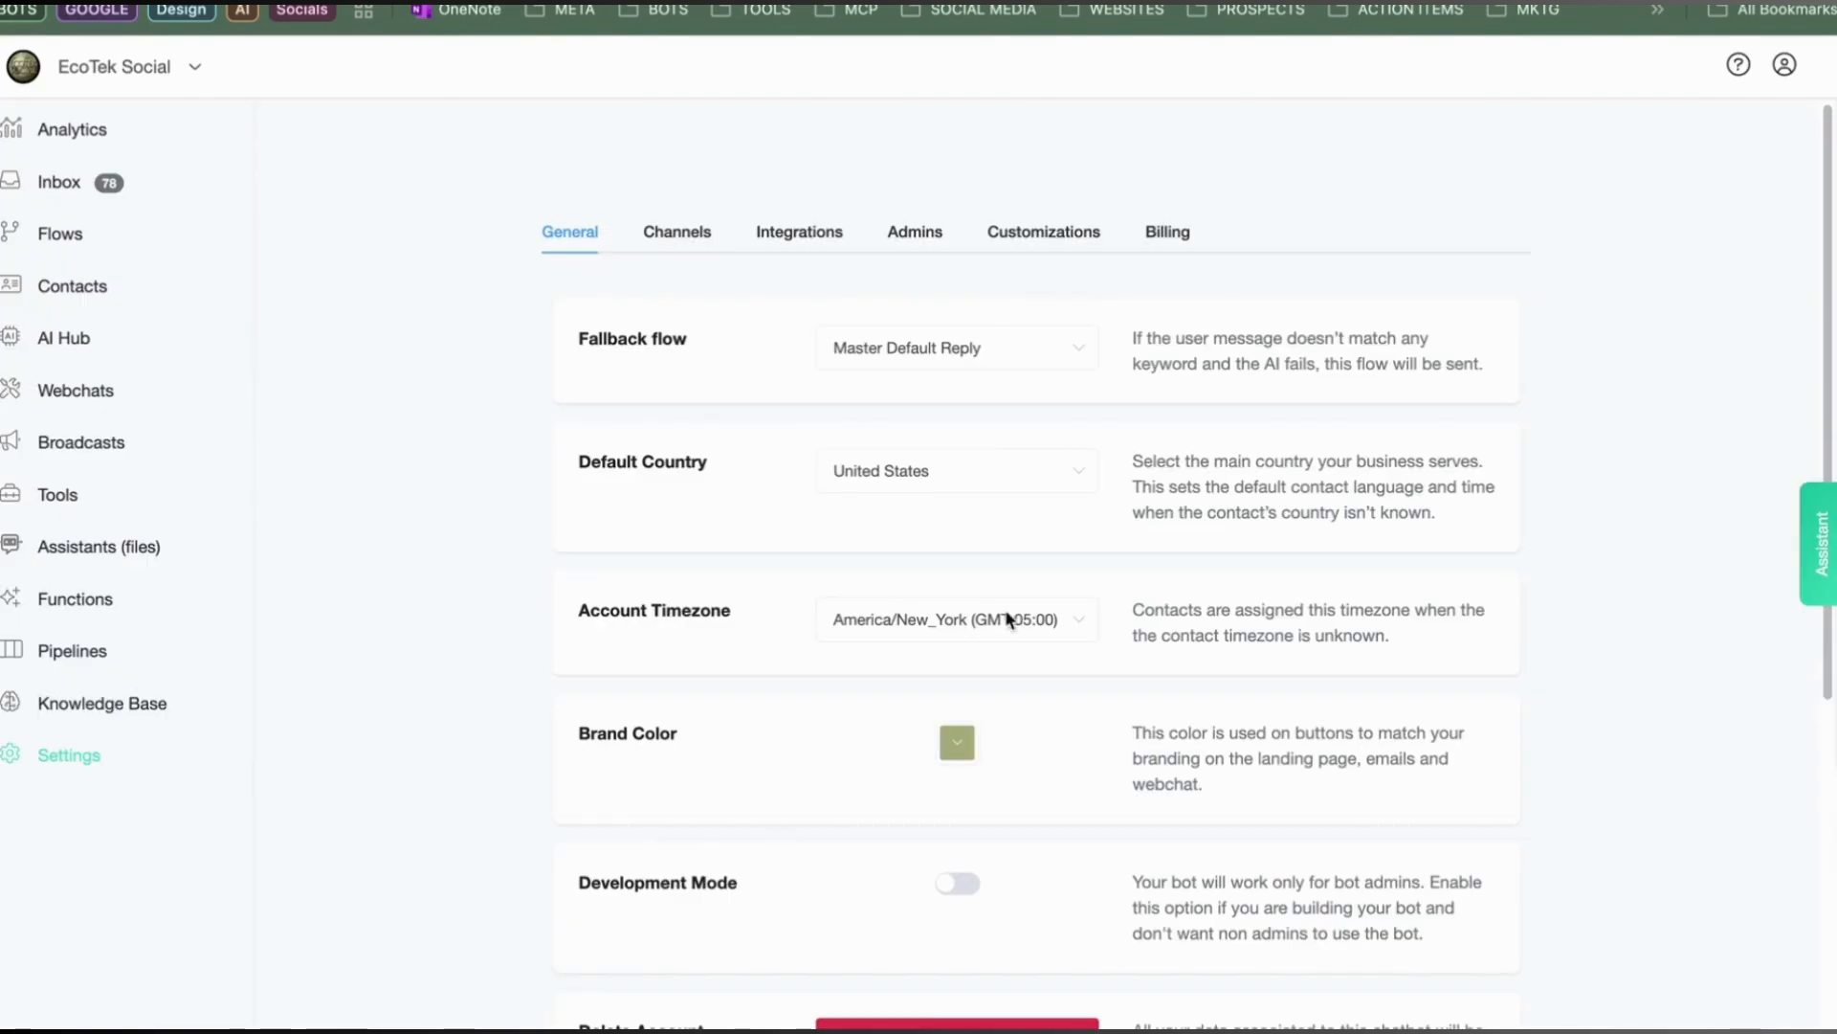
scroll(1004, 609, "down", 6)
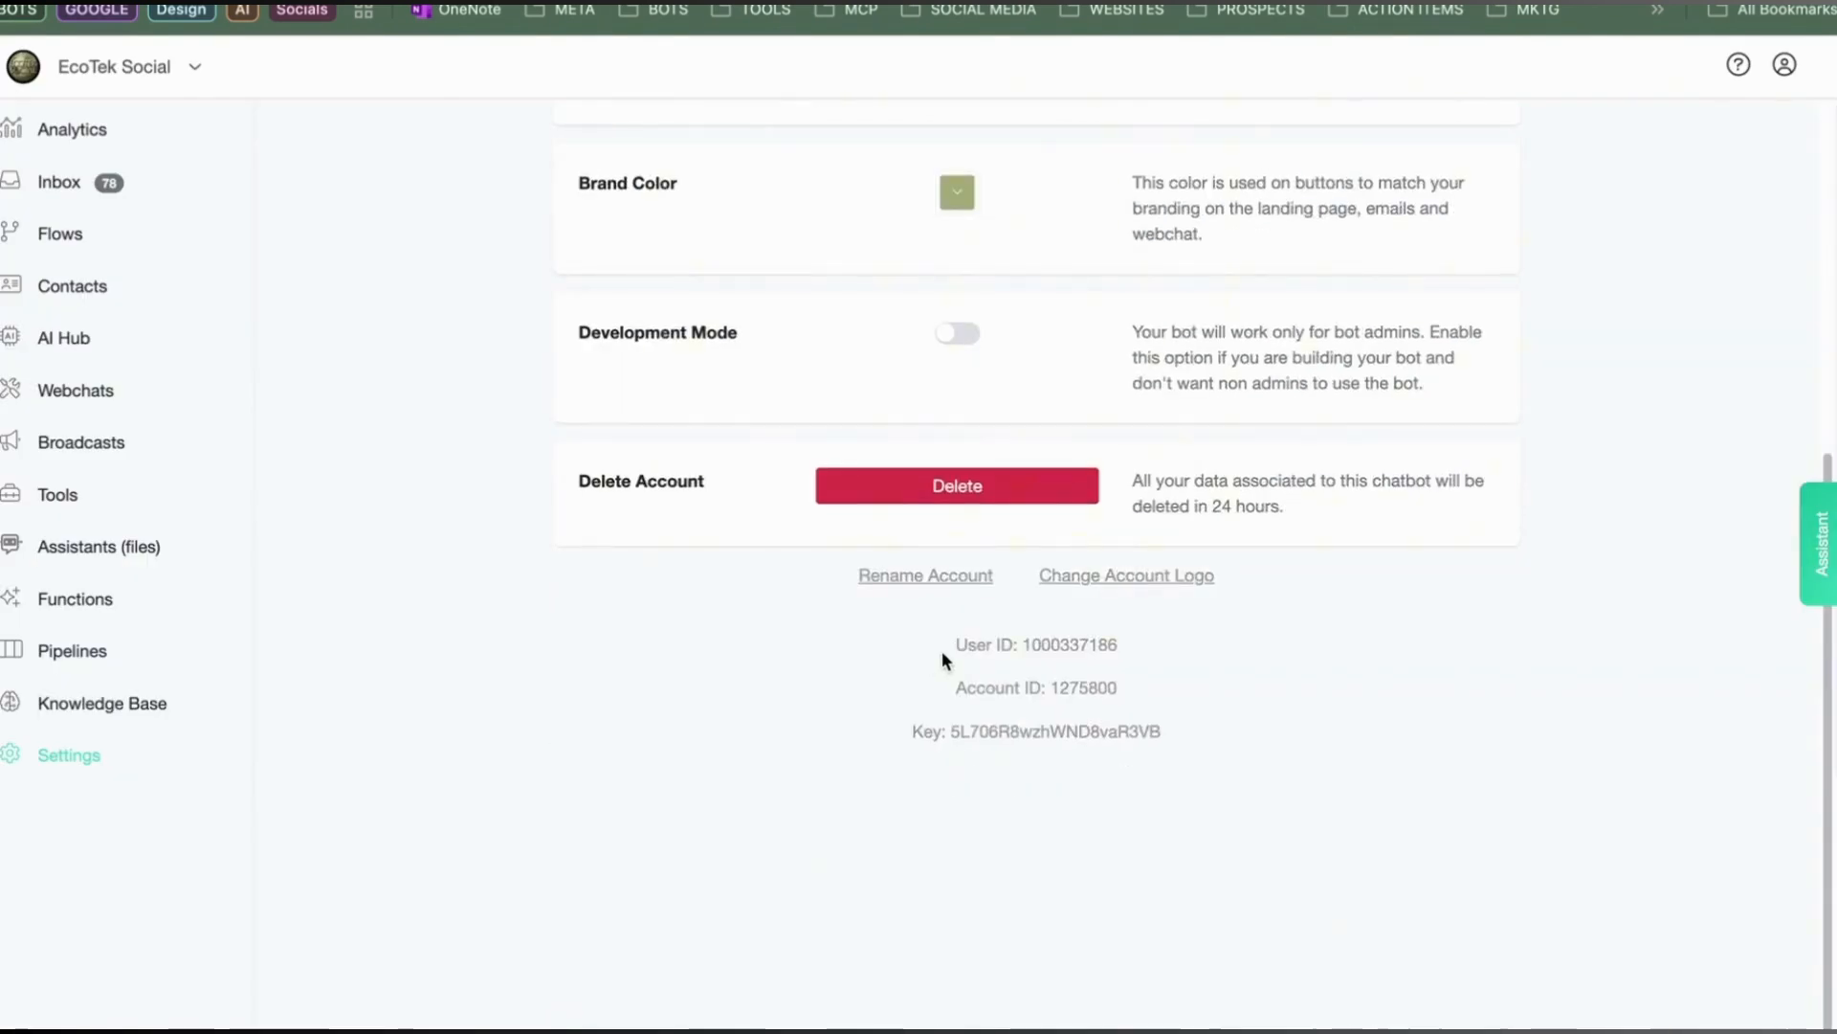
left_click_drag(954, 644, 1148, 656)
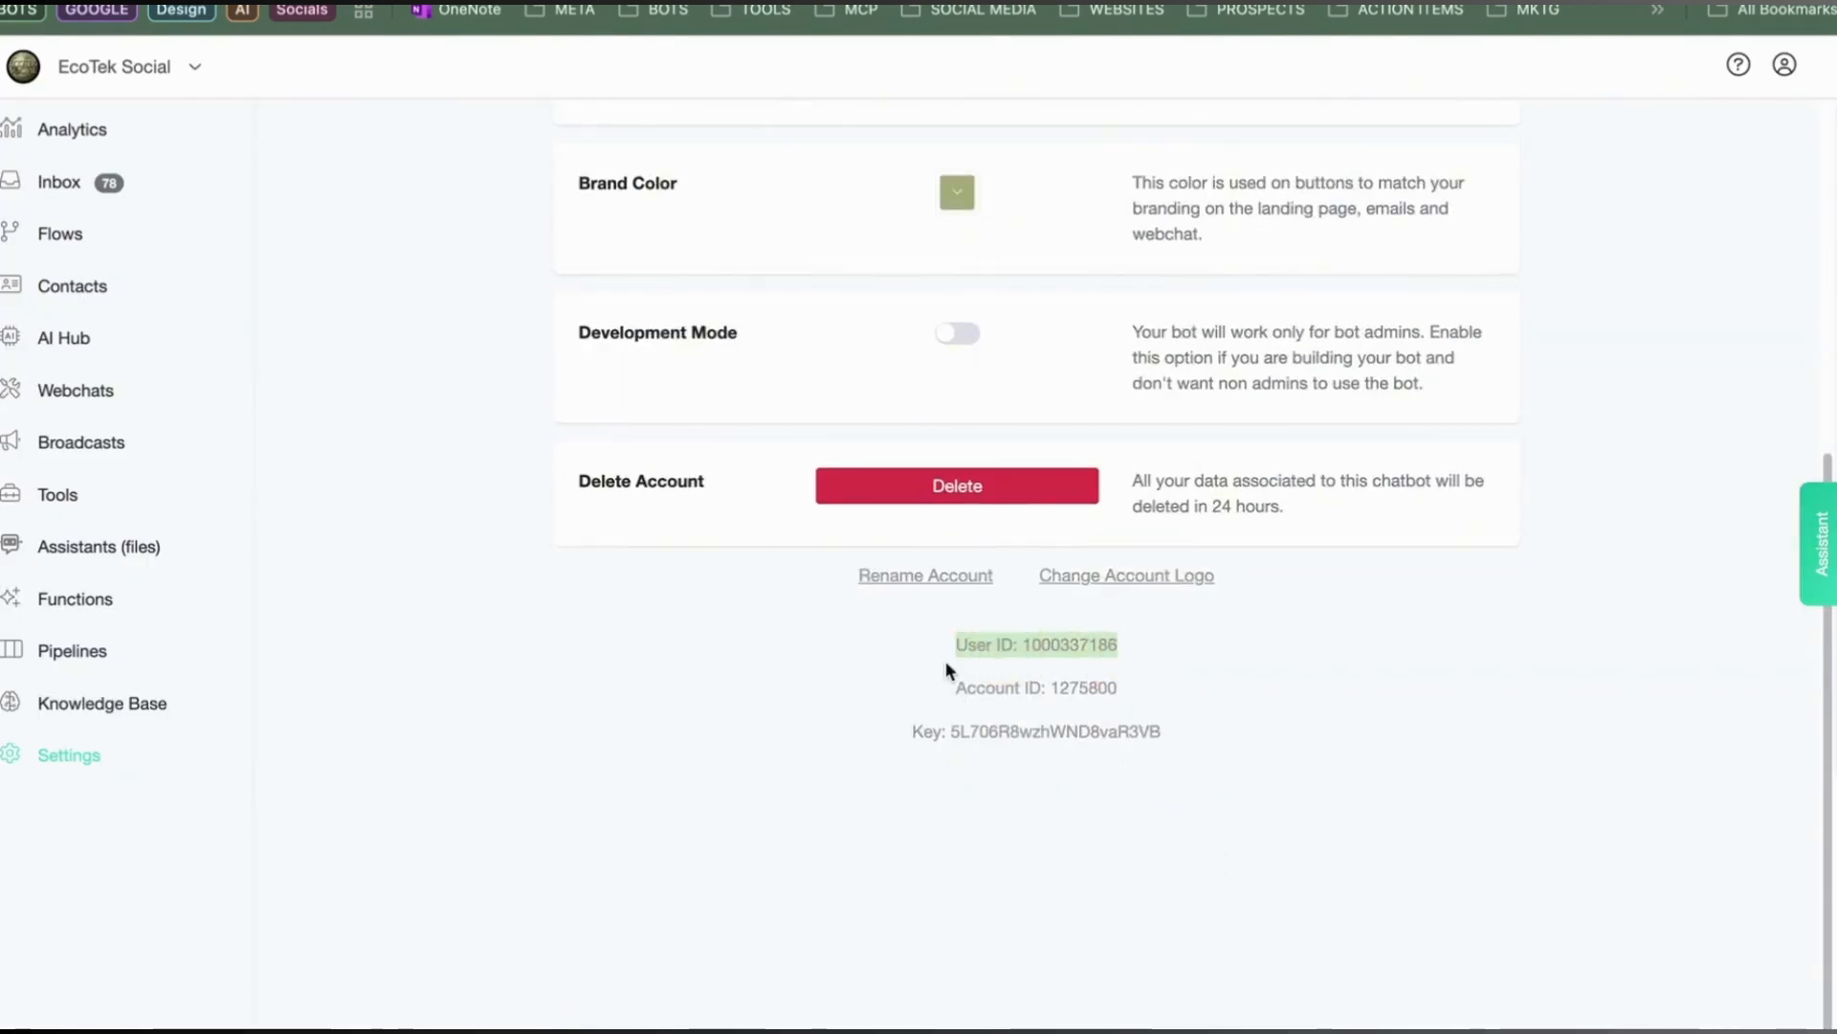
left_click_drag(957, 687, 1148, 693)
left_click_drag(969, 701, 1158, 703)
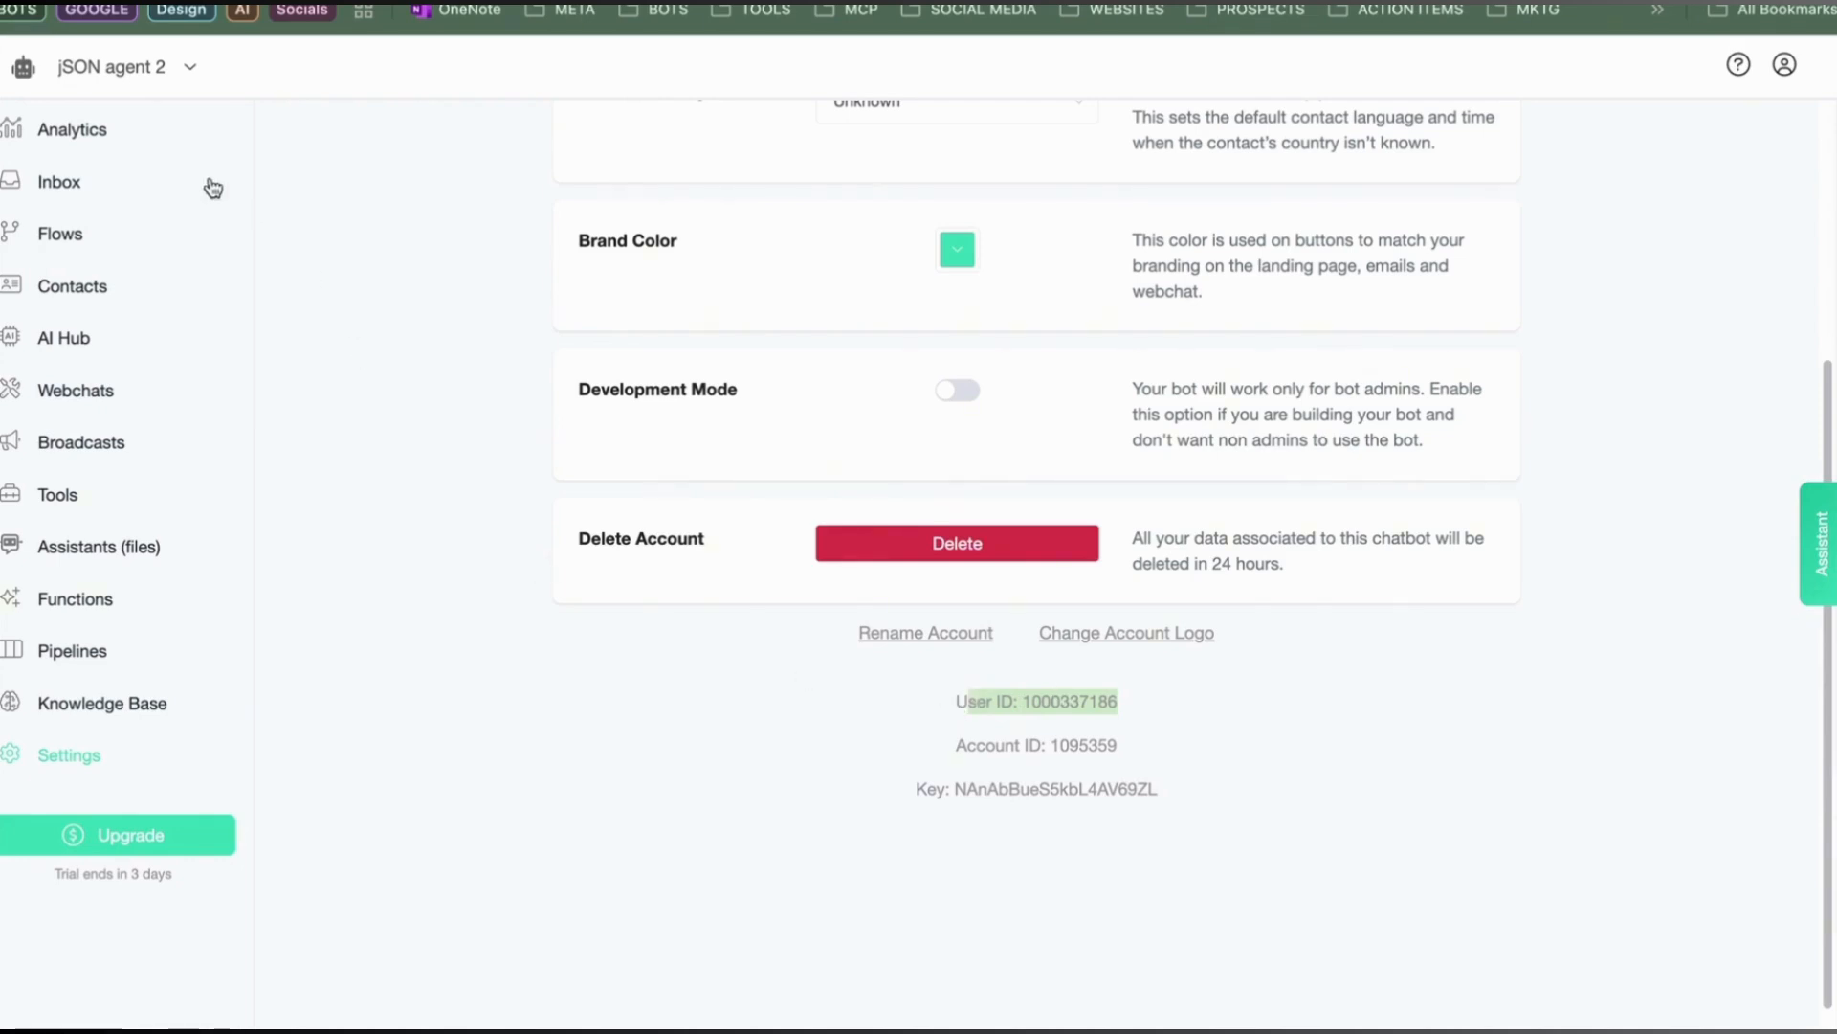
Step: Switch to Get New Clients, highlight its user and account IDs, then open a new browser tab
left_click(187, 70)
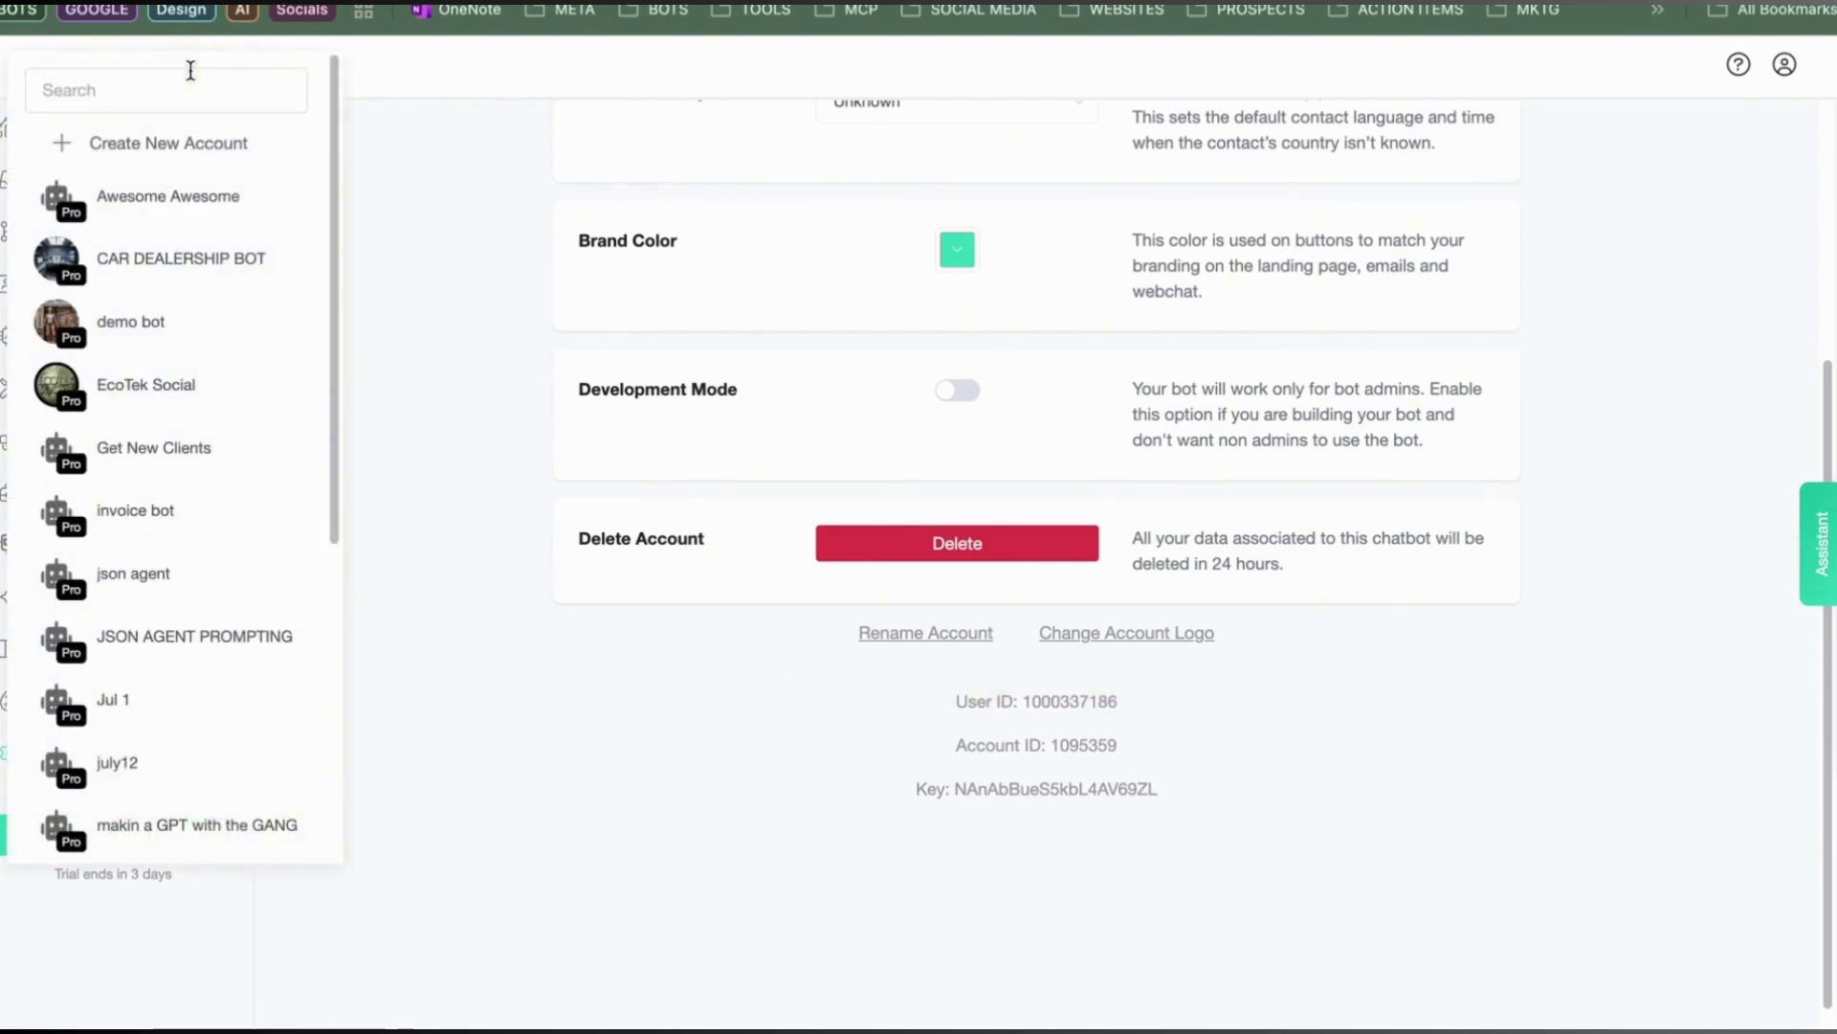
left_click(202, 440)
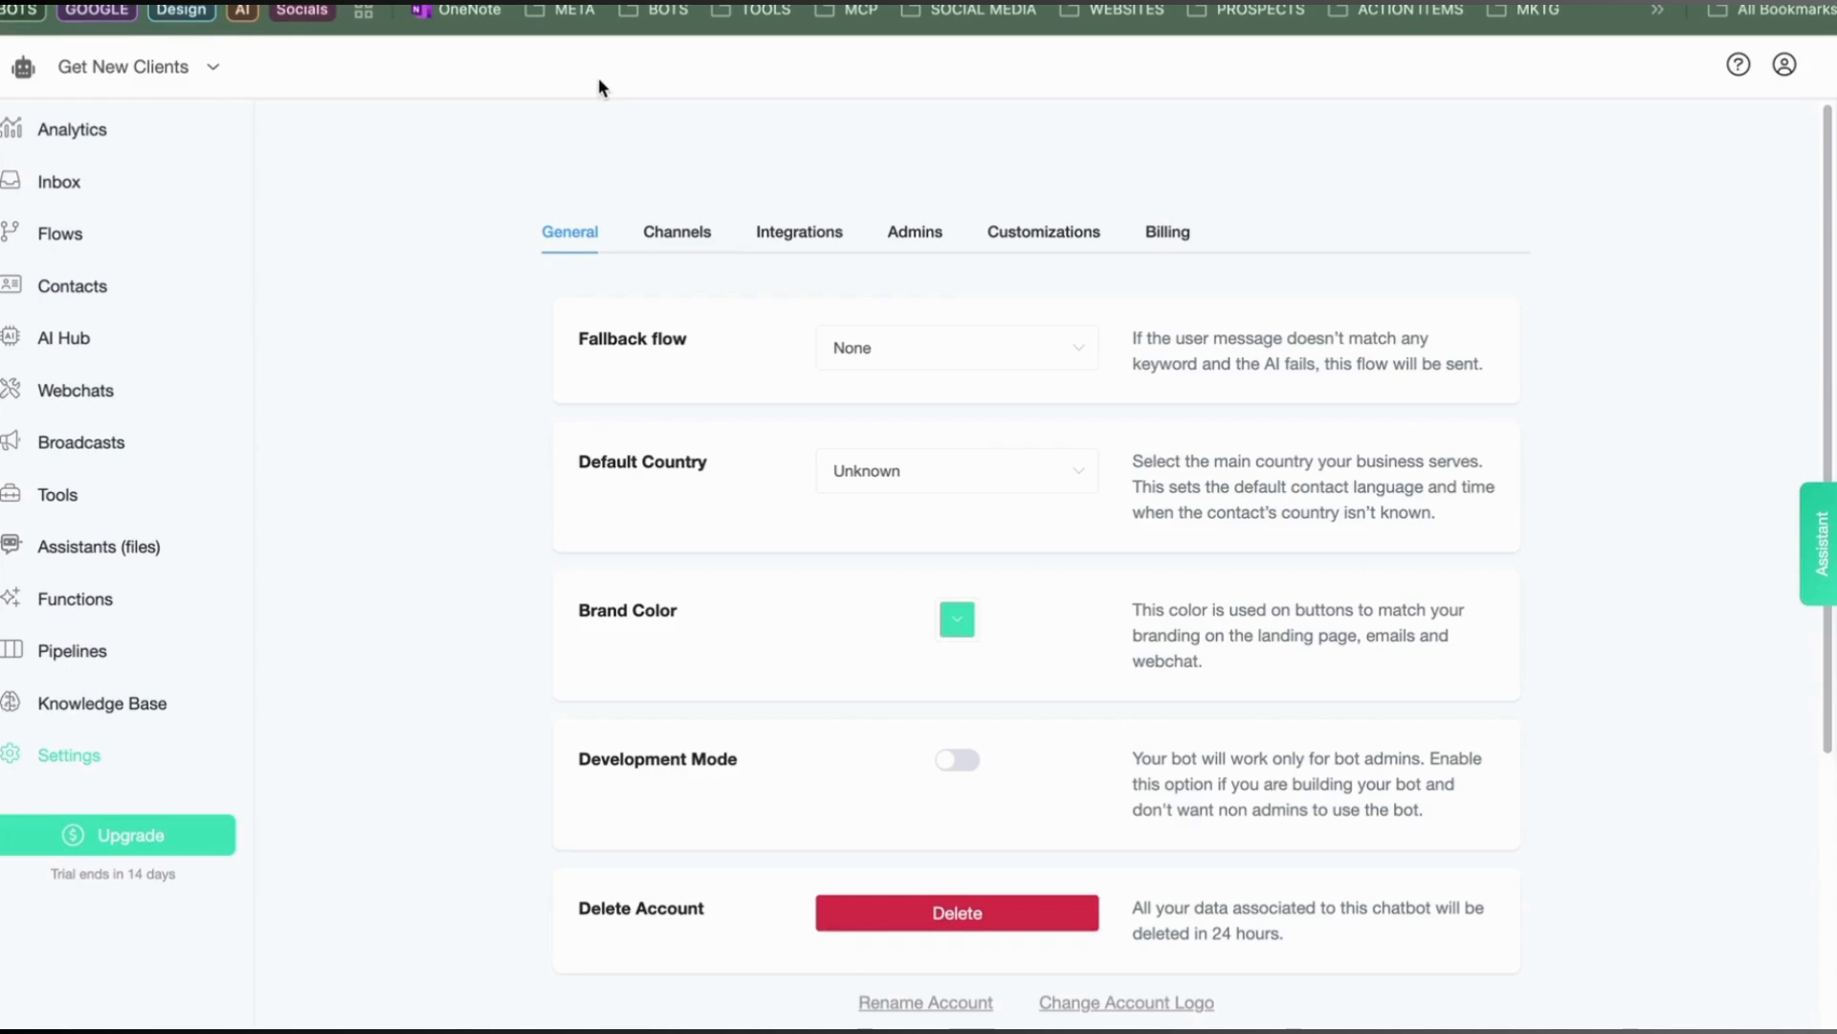
scroll(1226, 603, "down", 5)
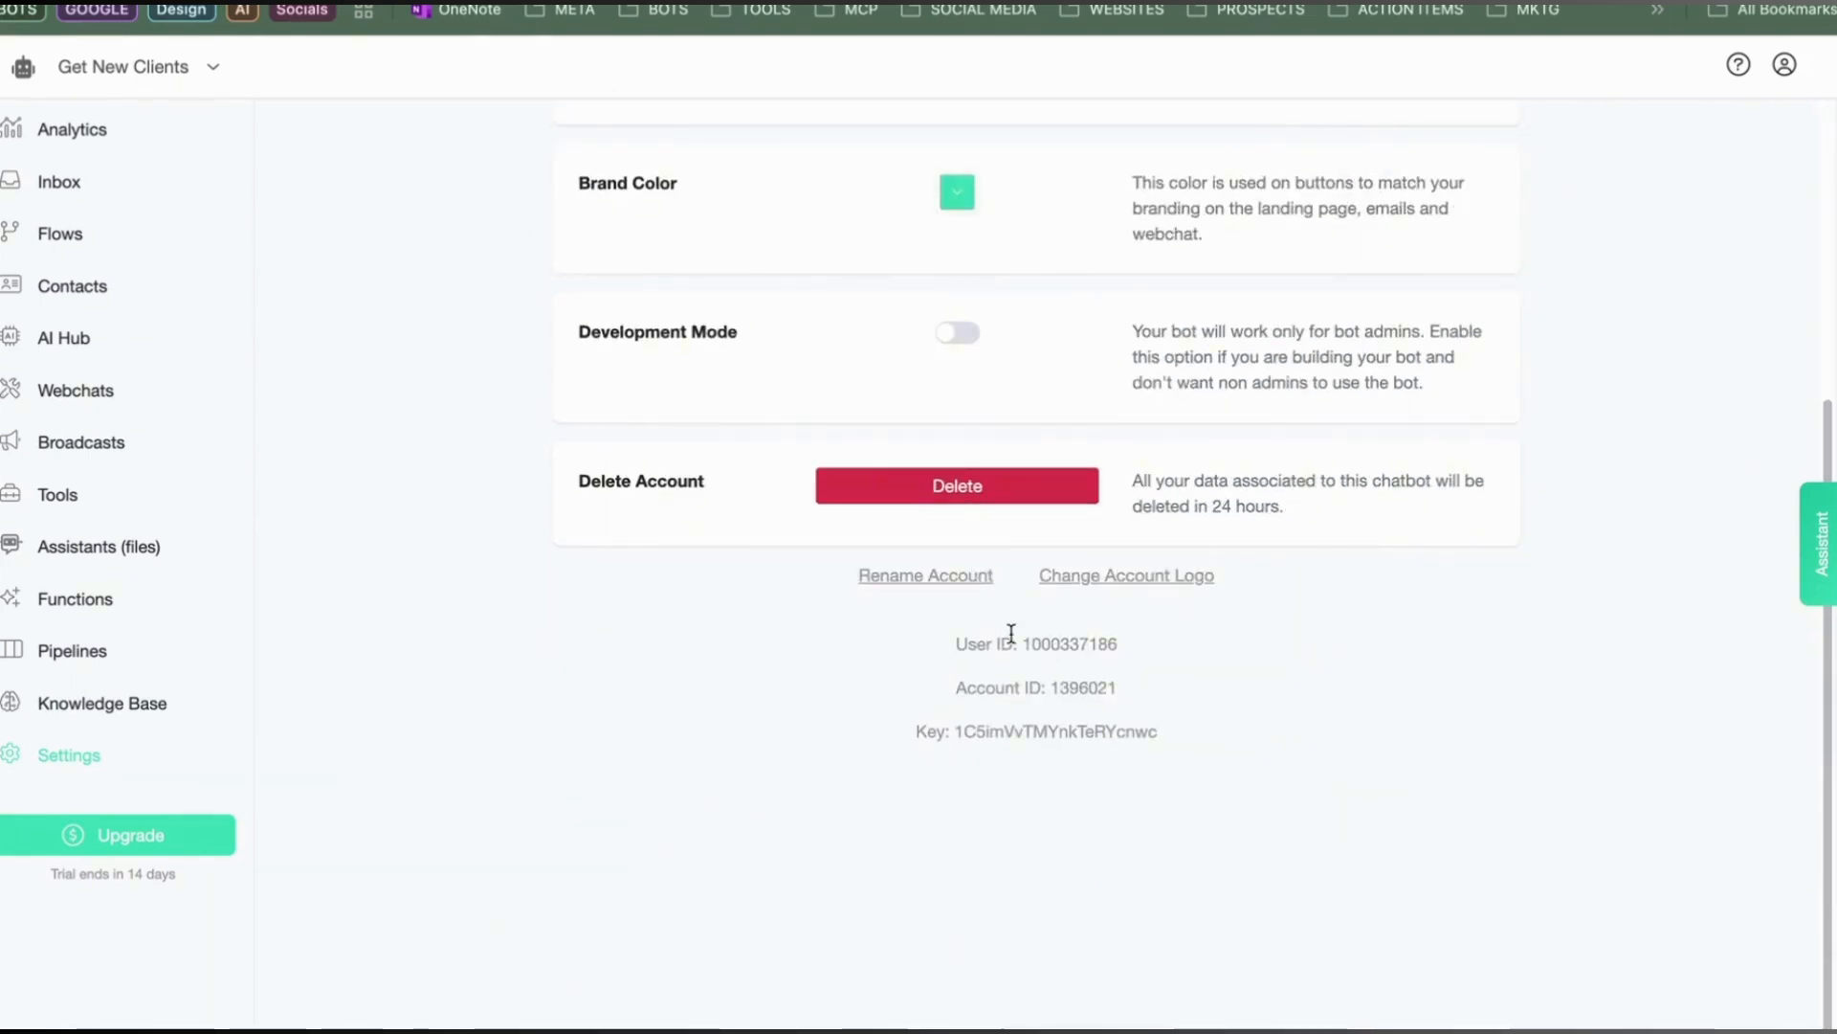
left_click_drag(967, 641, 1202, 639)
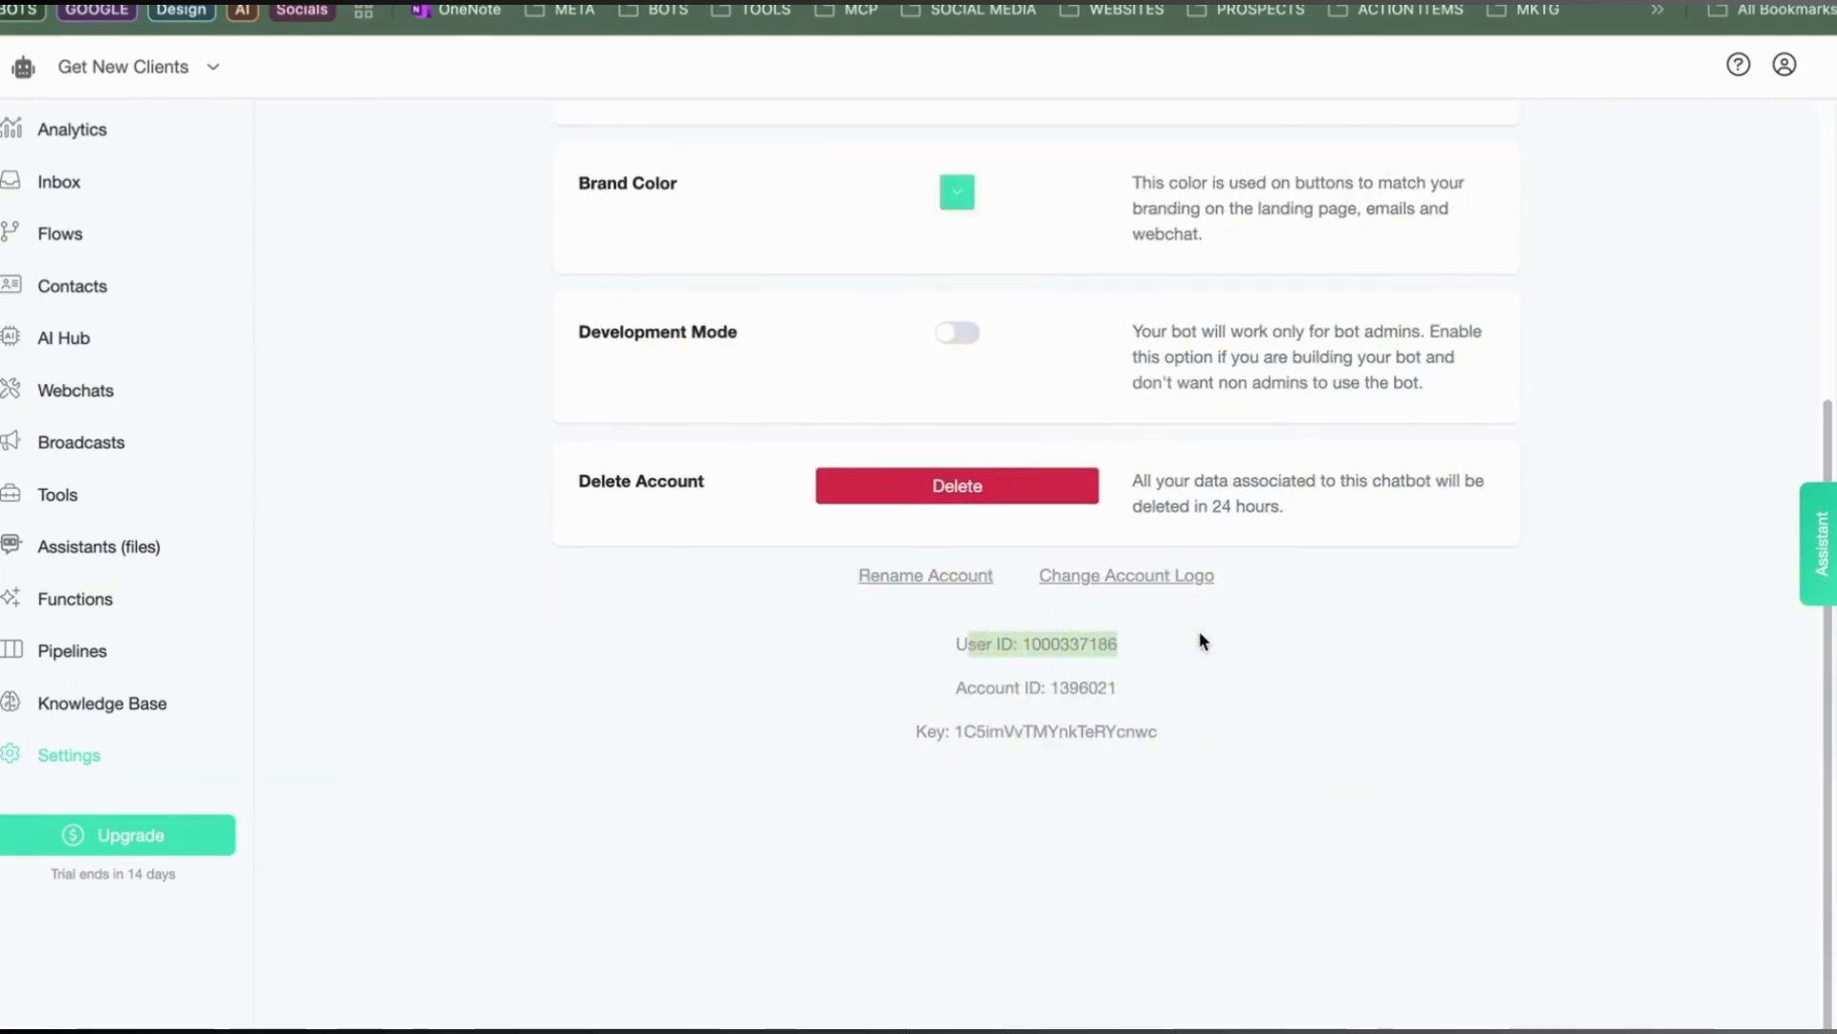
left_click(965, 687)
left_click_drag(965, 687, 1131, 705)
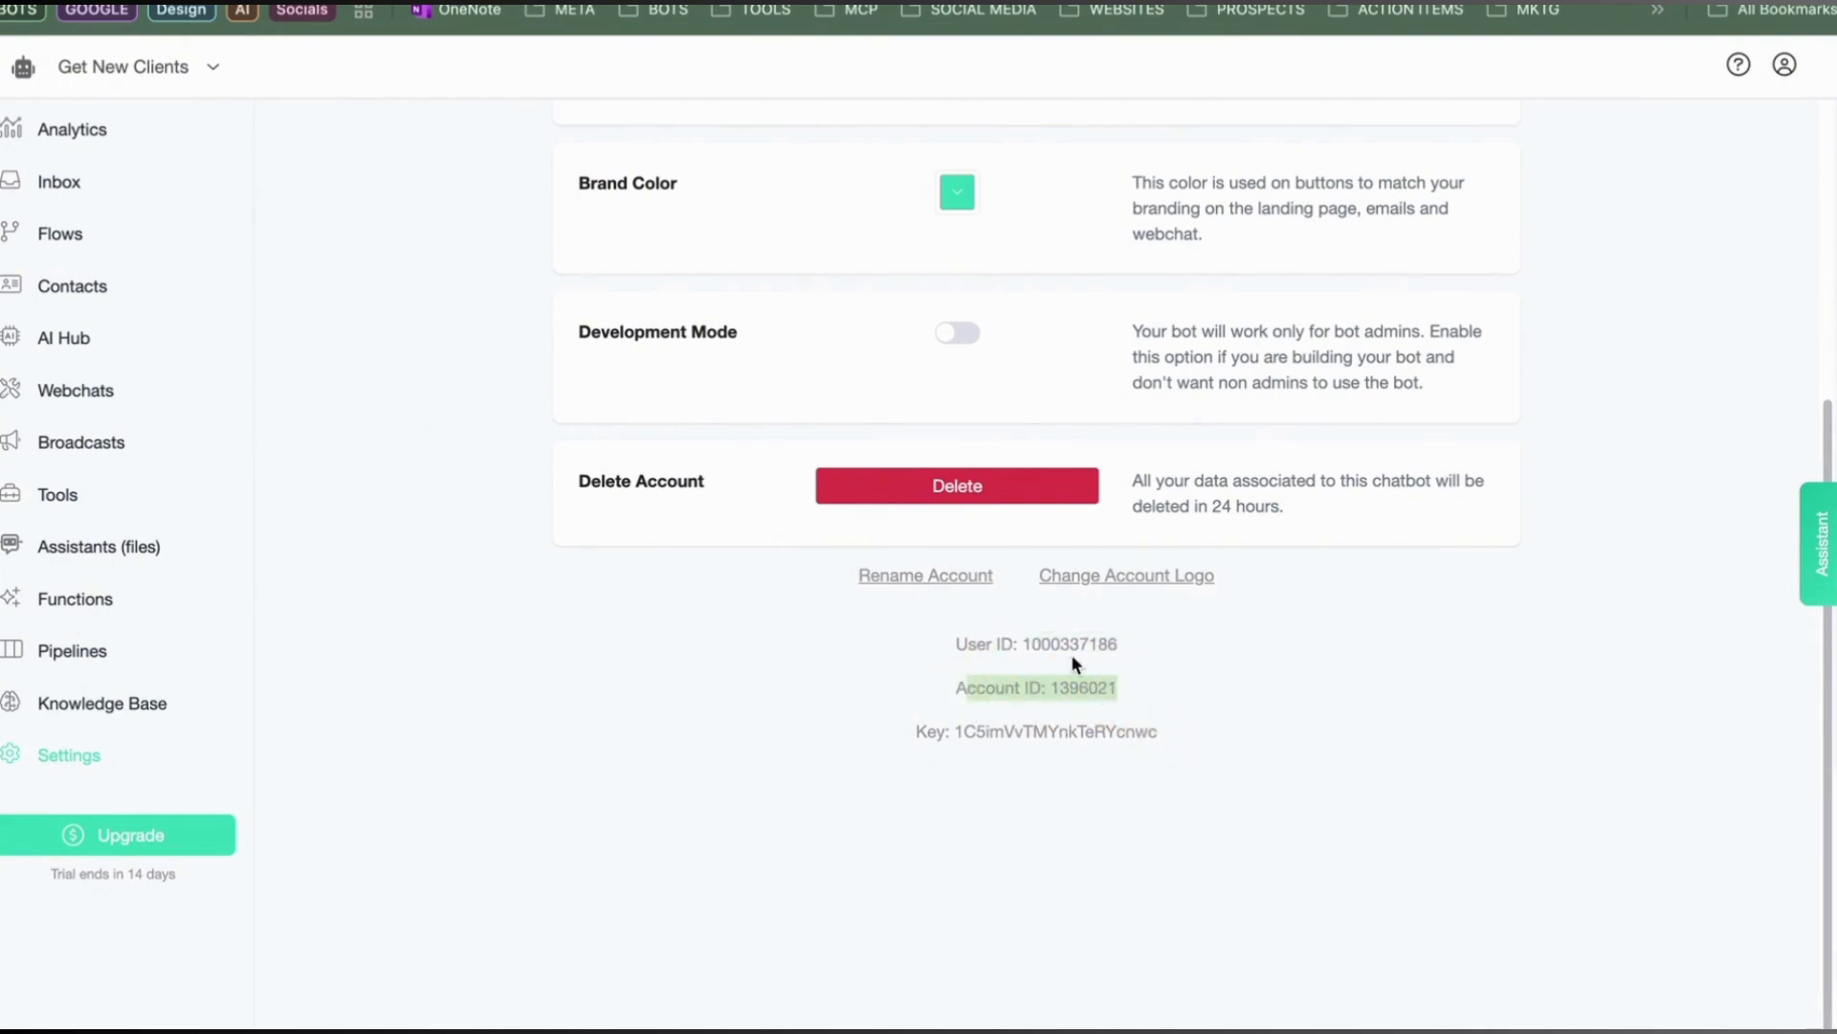
left_click(942, 664)
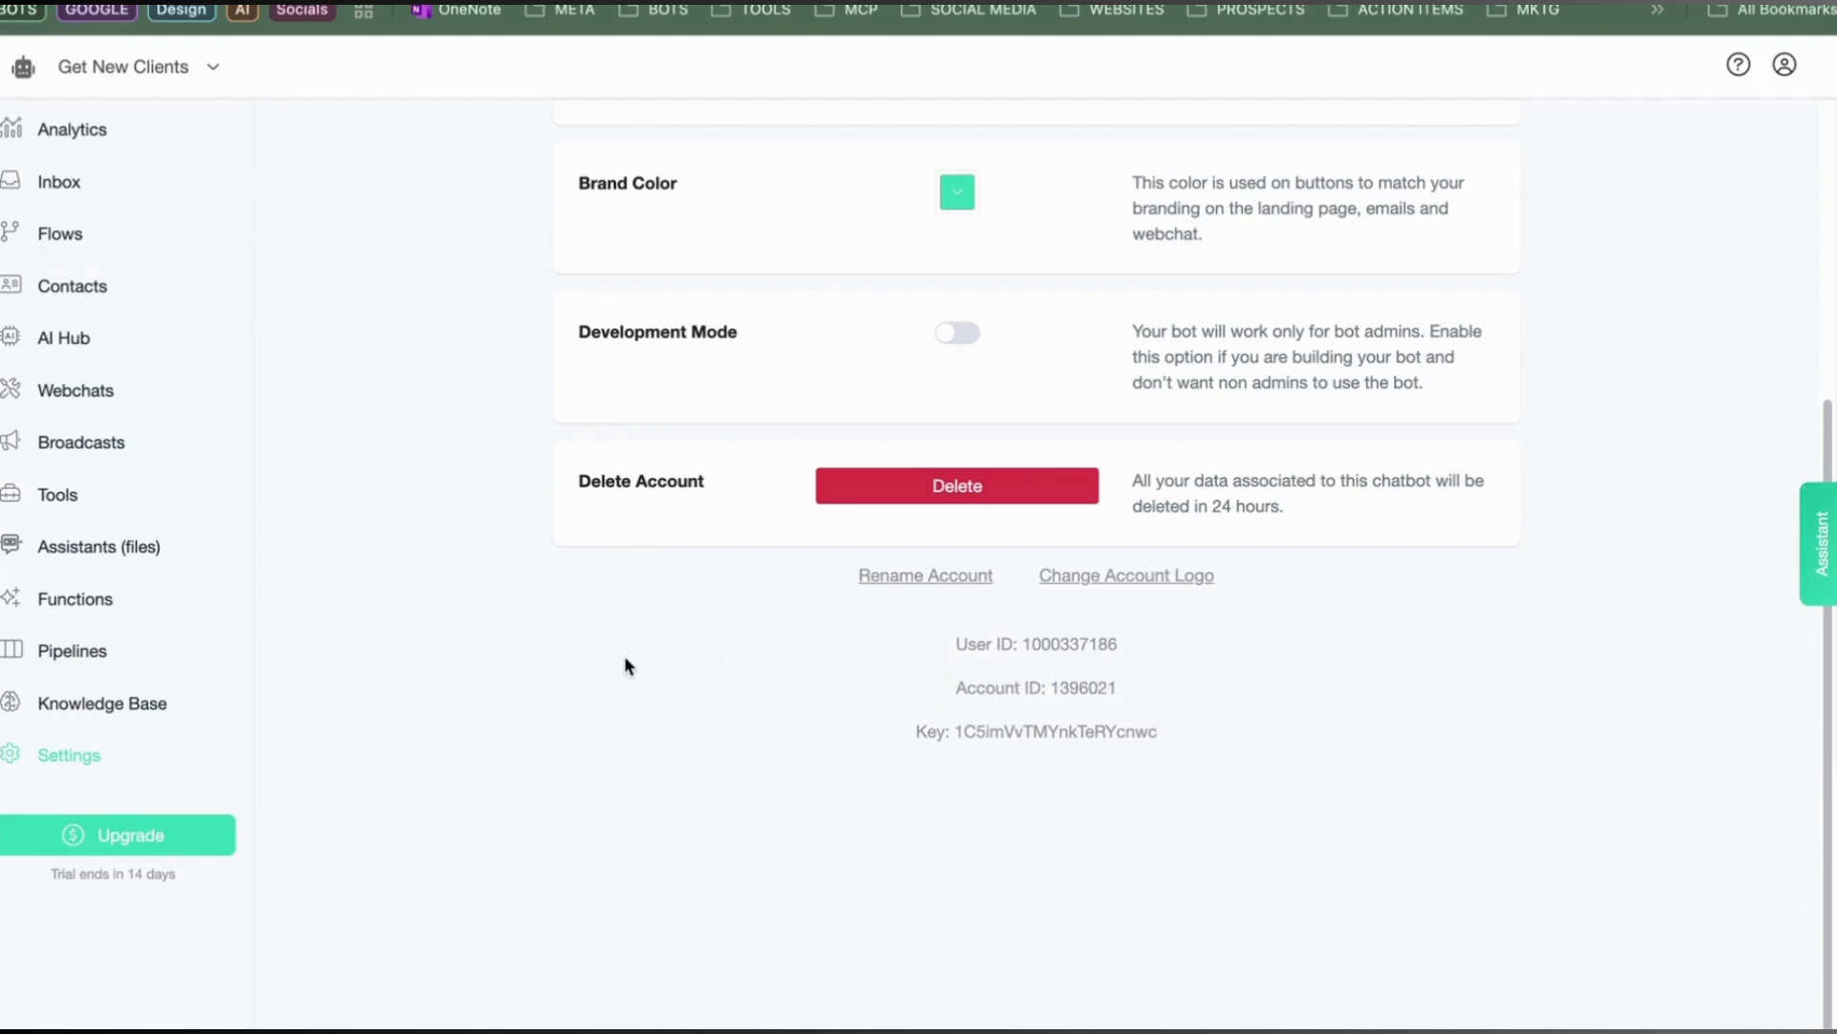
key("super+t")
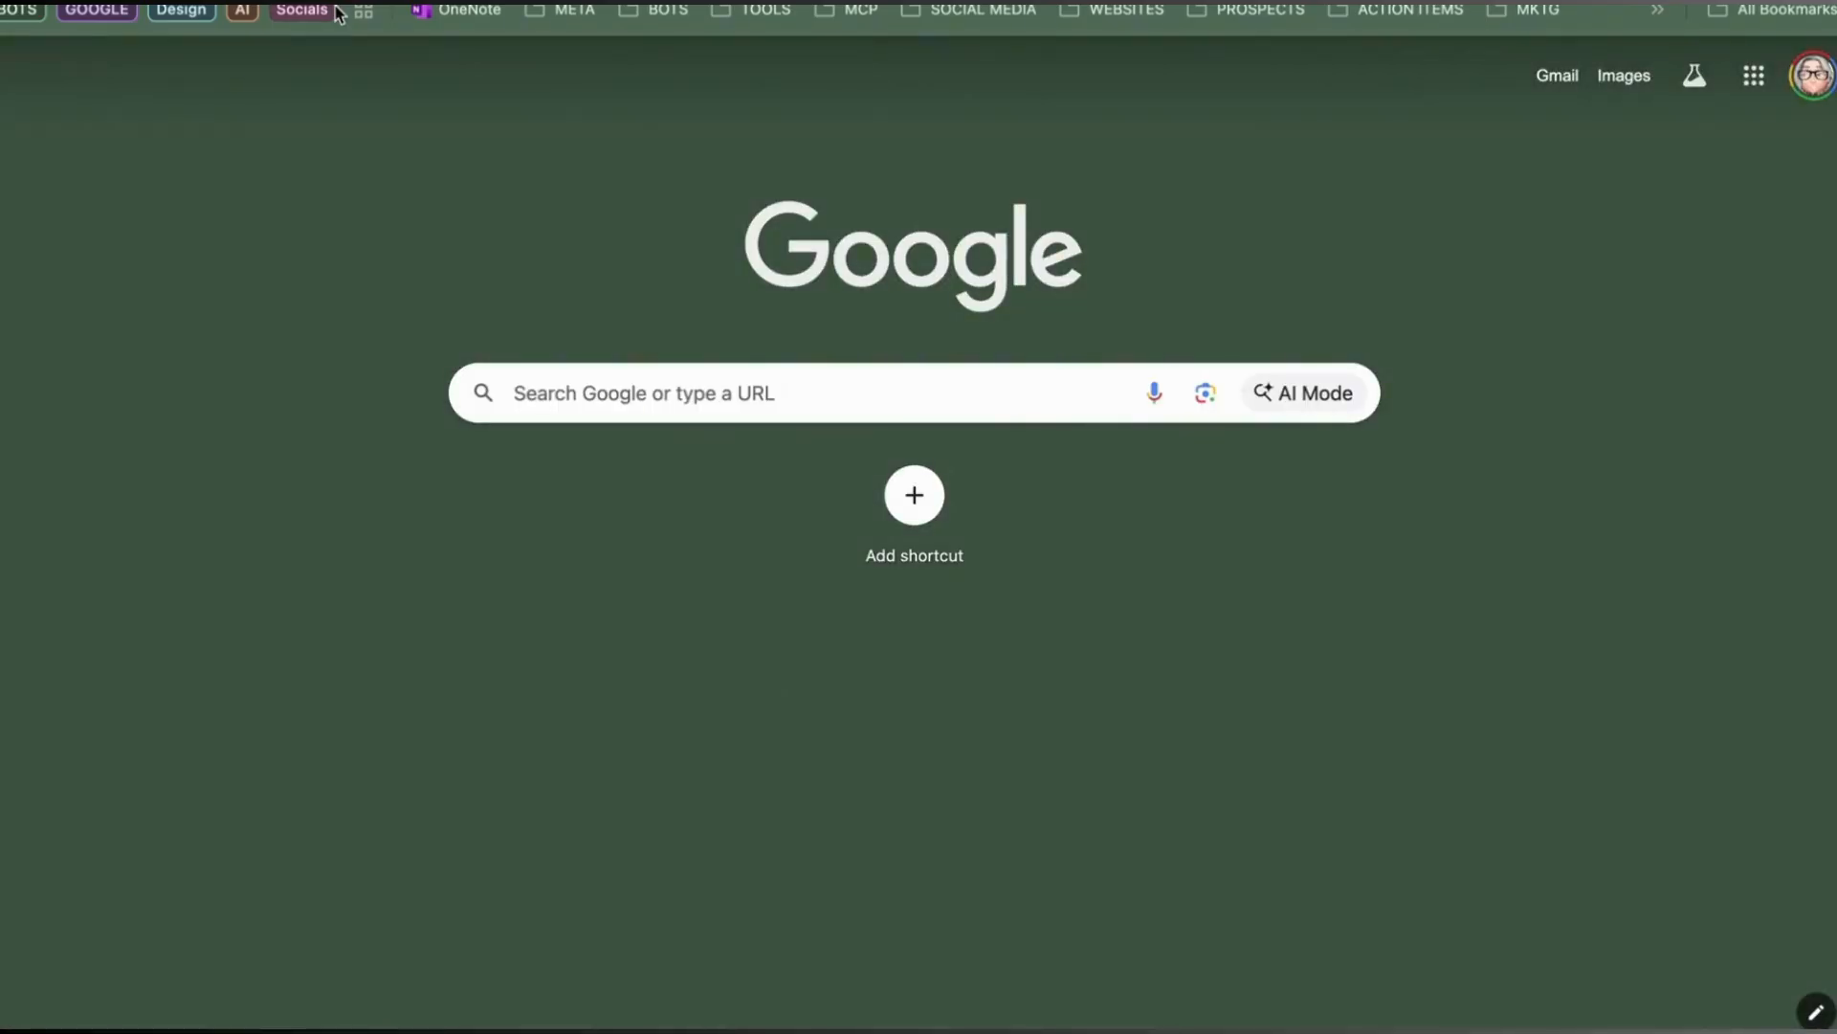
Step: Go to the Chatbot Builder AI site and create a Webchat bot named 'testing sign up'
type("cha")
key("Return")
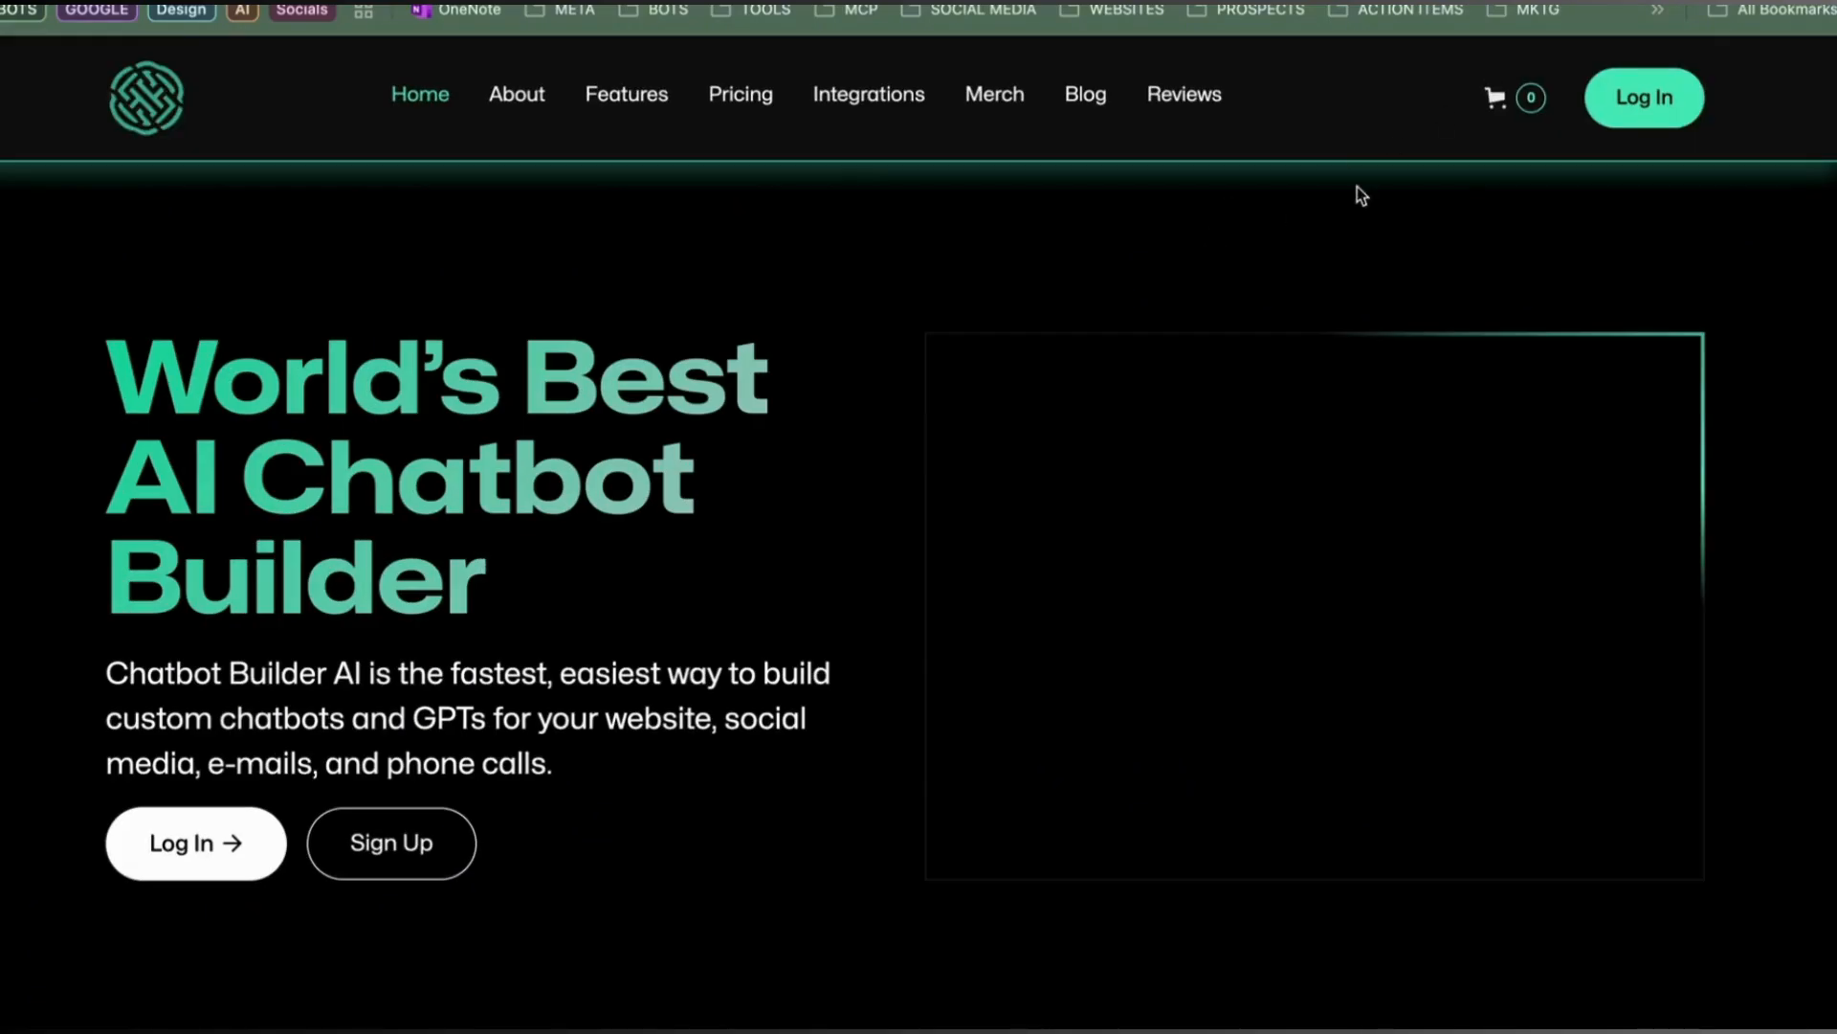
scroll(1242, 476, "down", 3)
scroll(1242, 476, "up", 3)
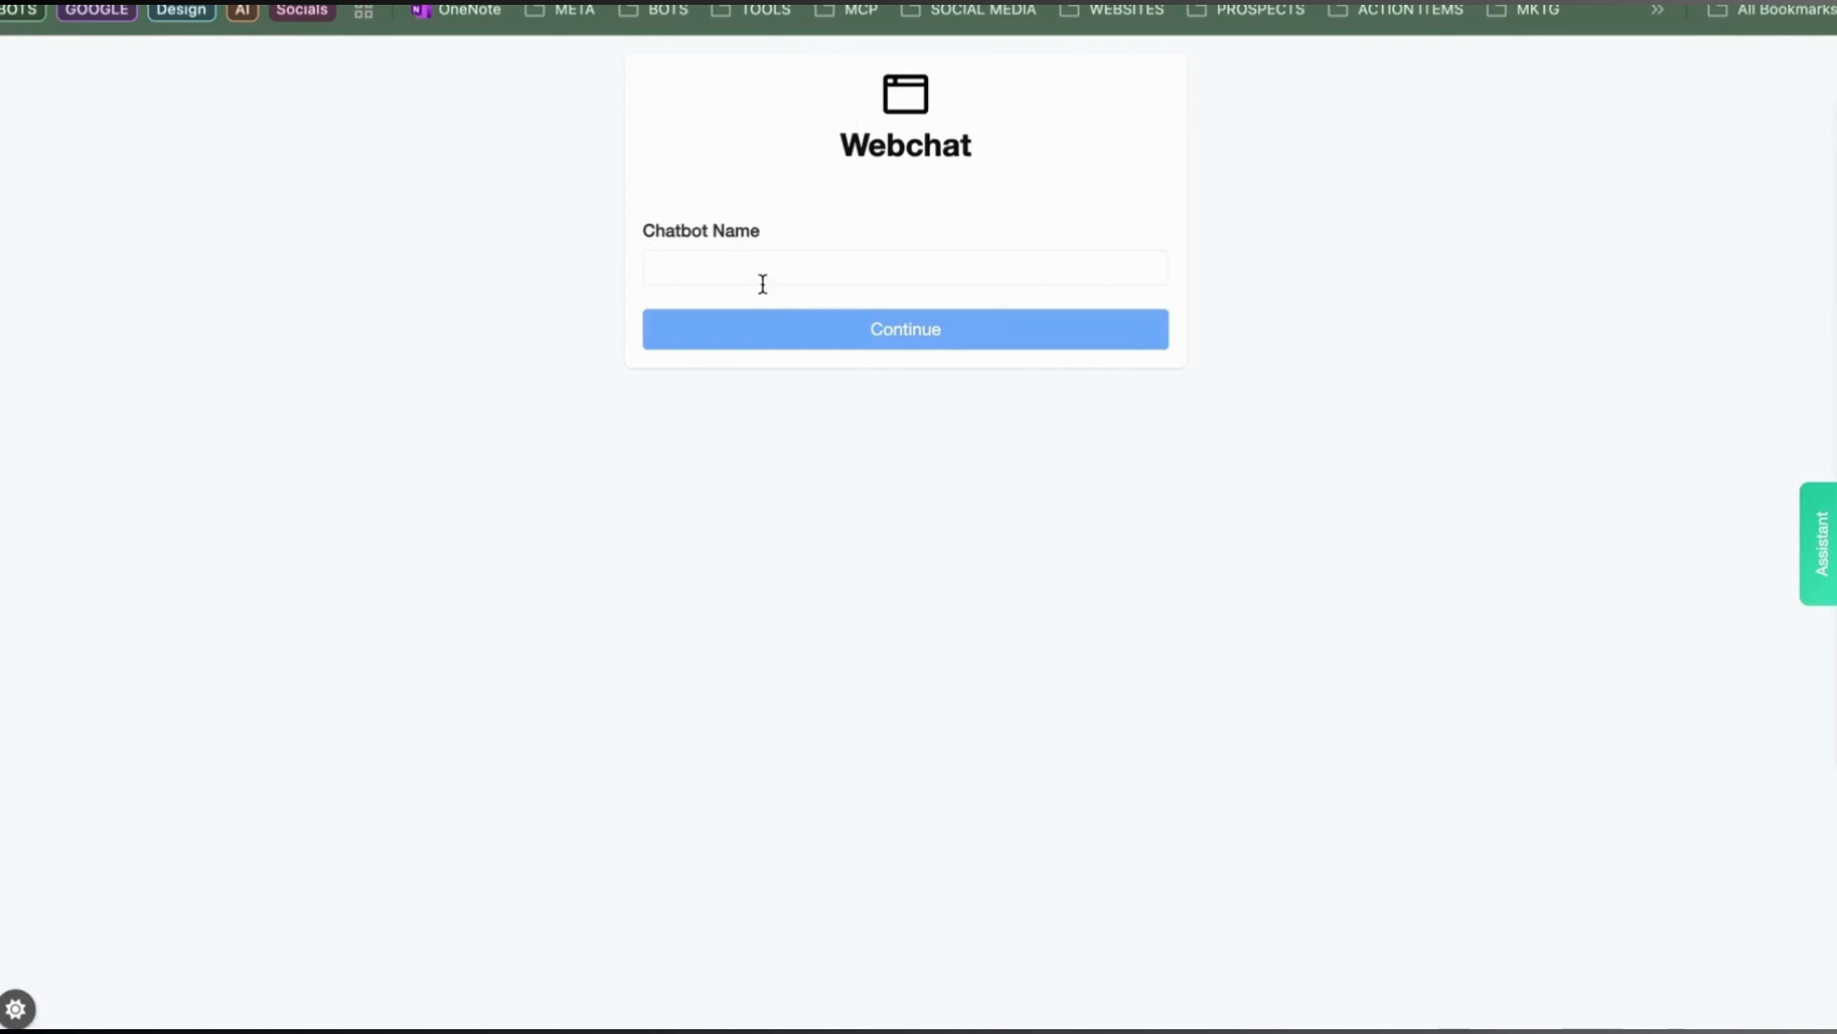
left_click(919, 265)
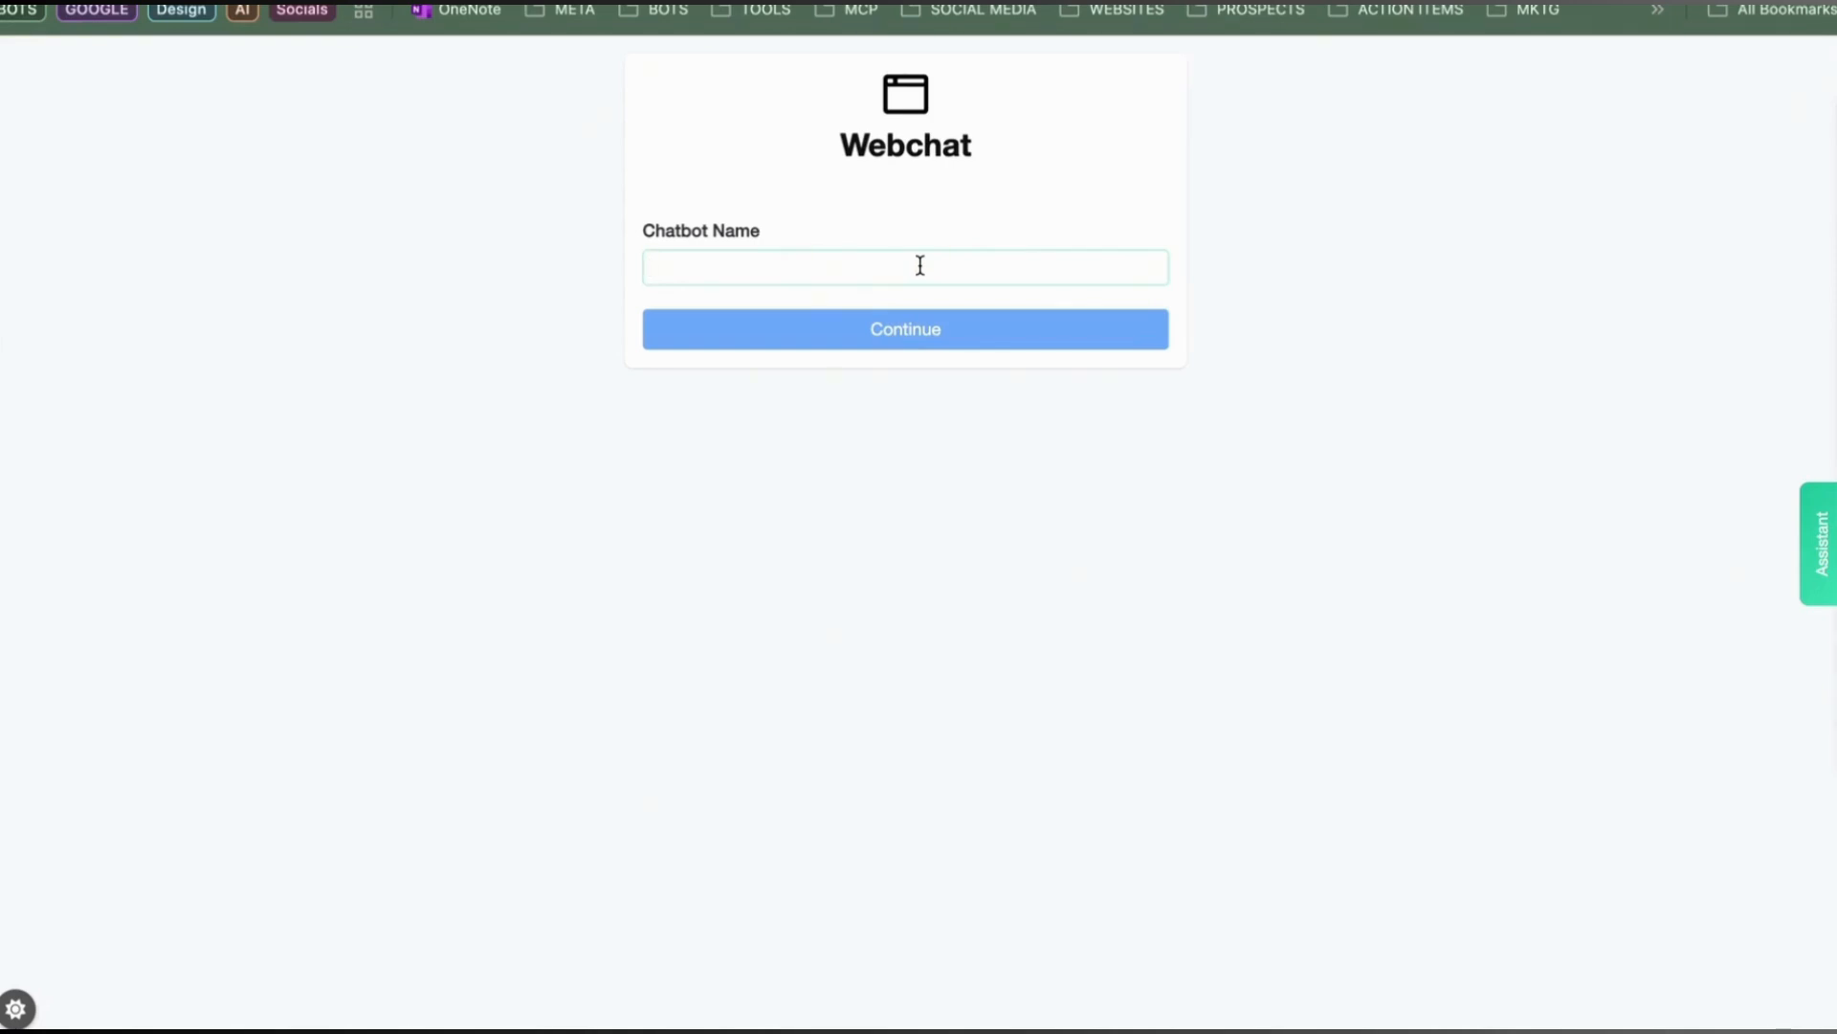
type("testing sign up")
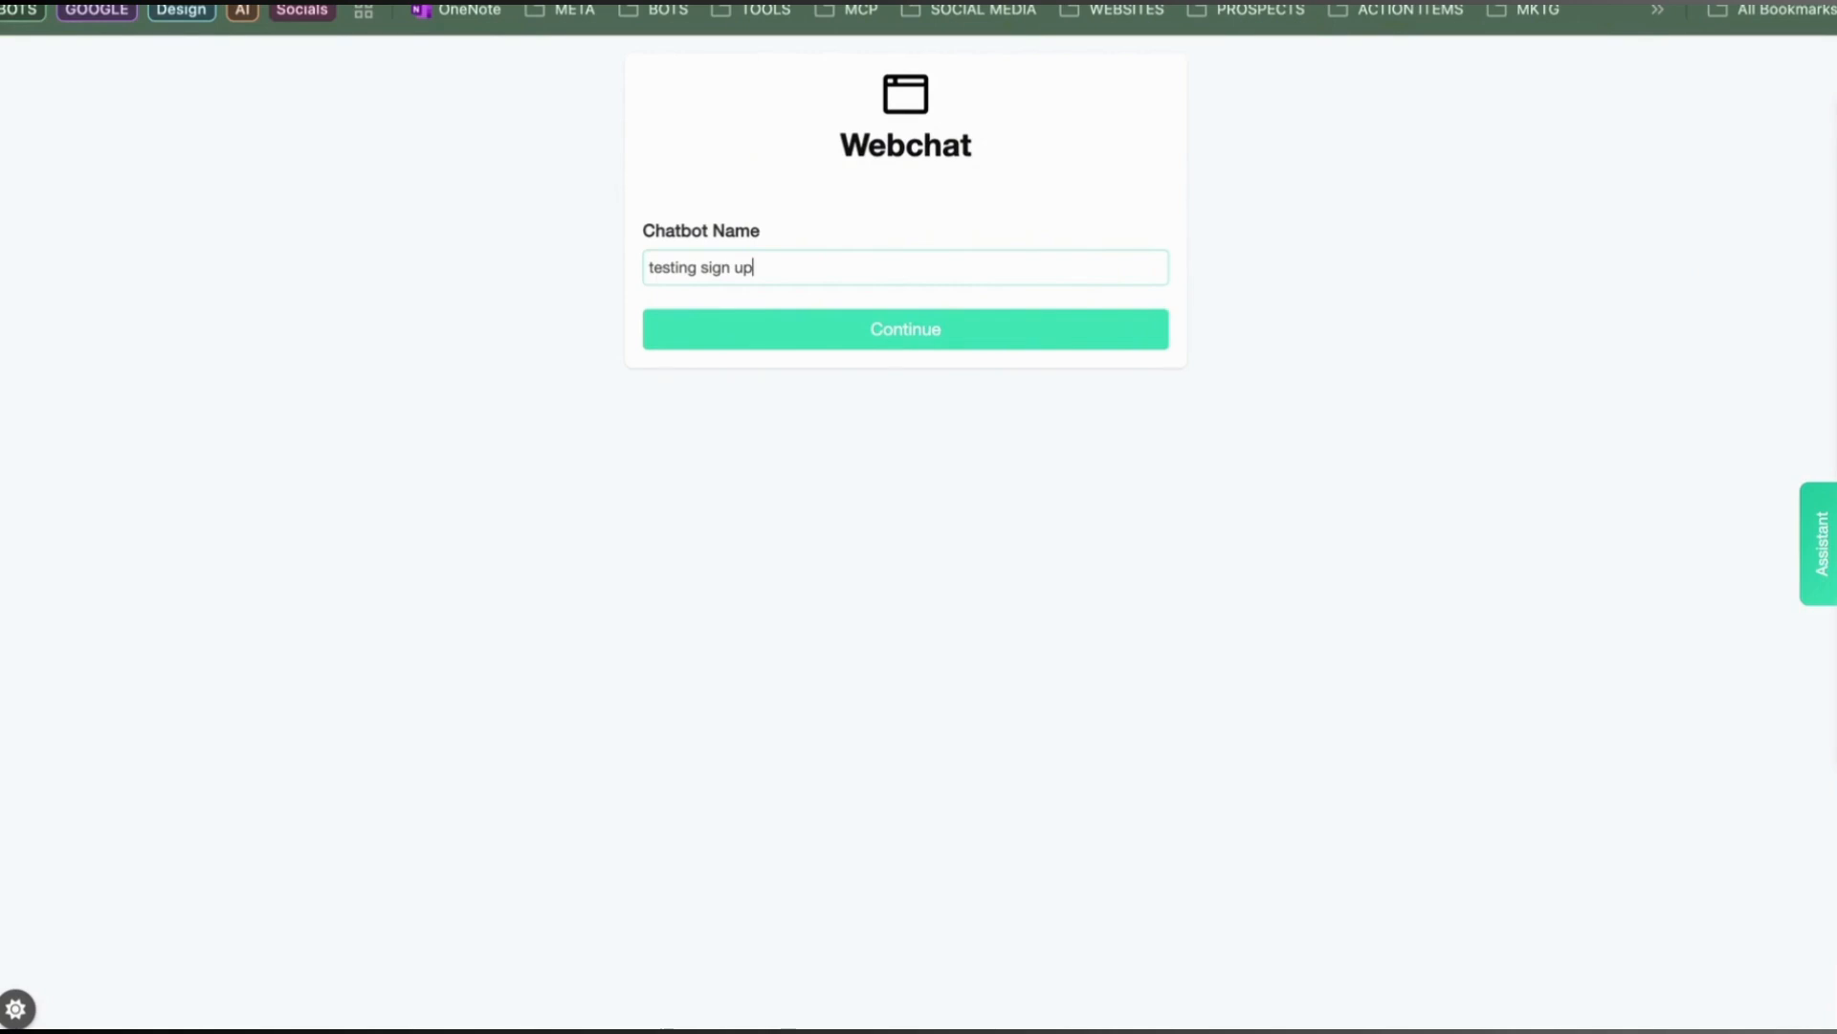
left_click(1007, 327)
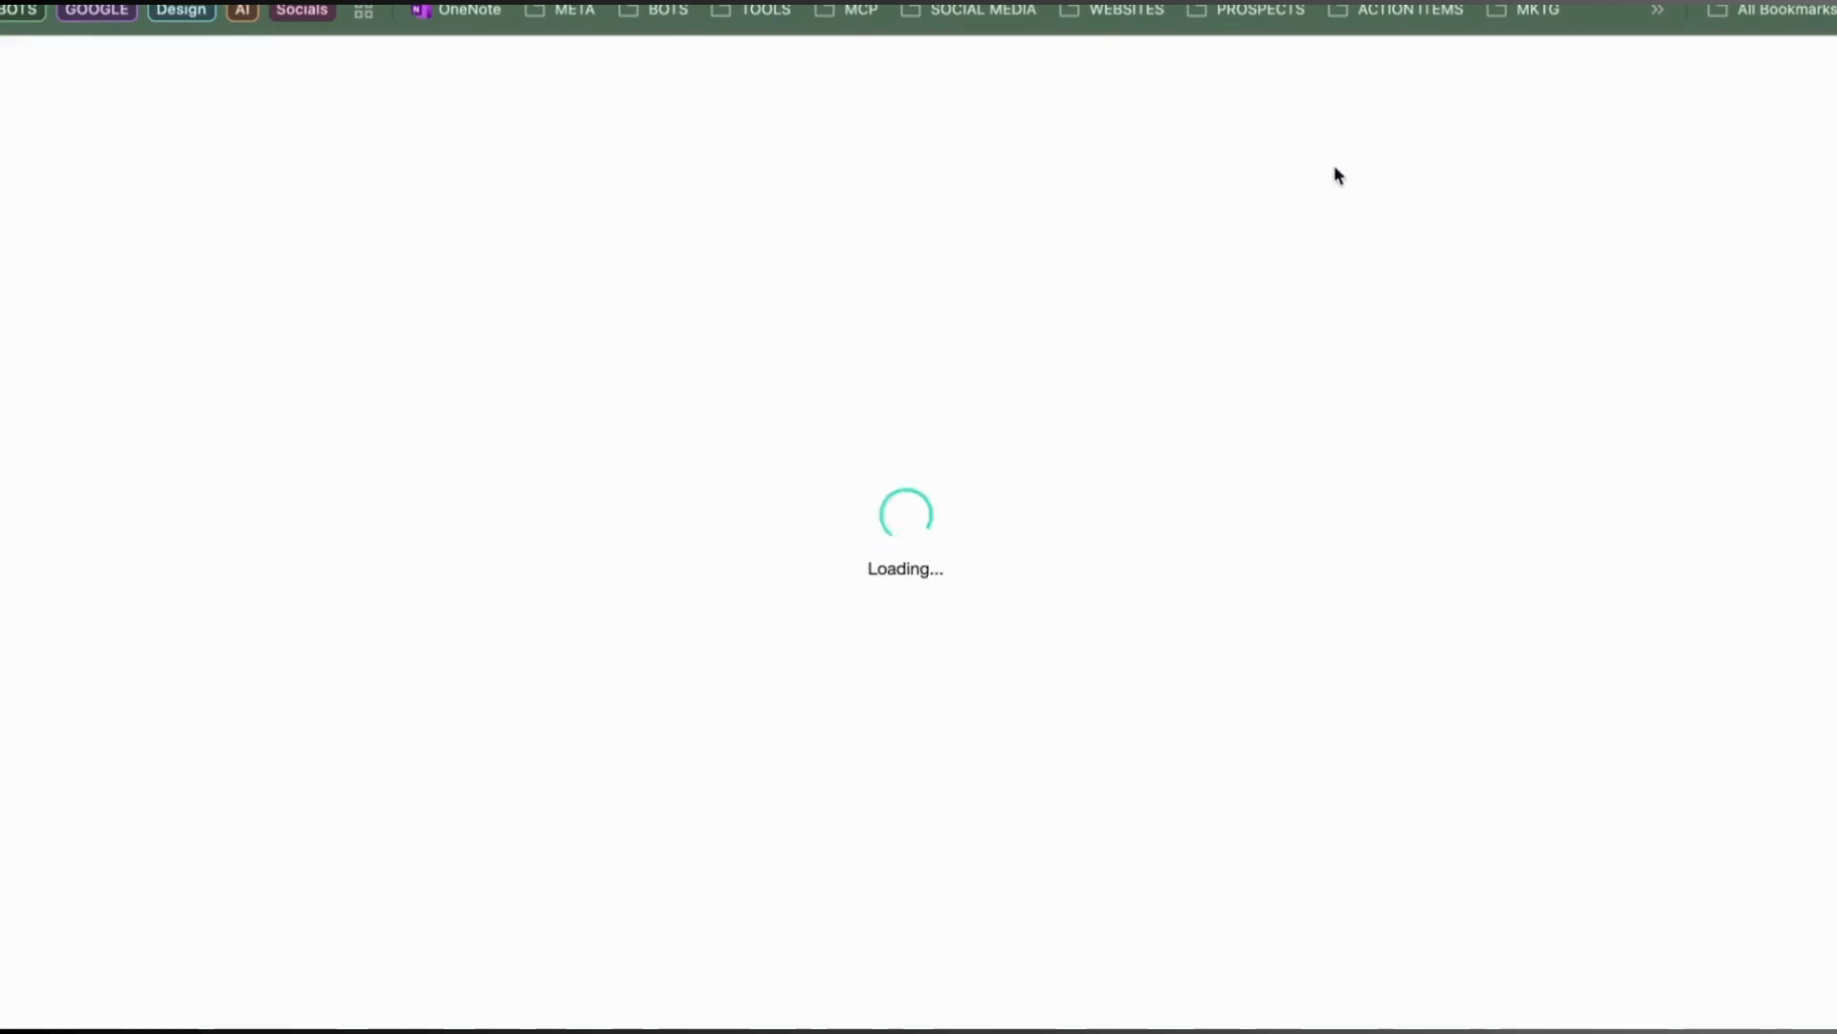
Step: Highlight the testing sign up bot's user ID in its settings, then open an incognito window
left_click(196, 68)
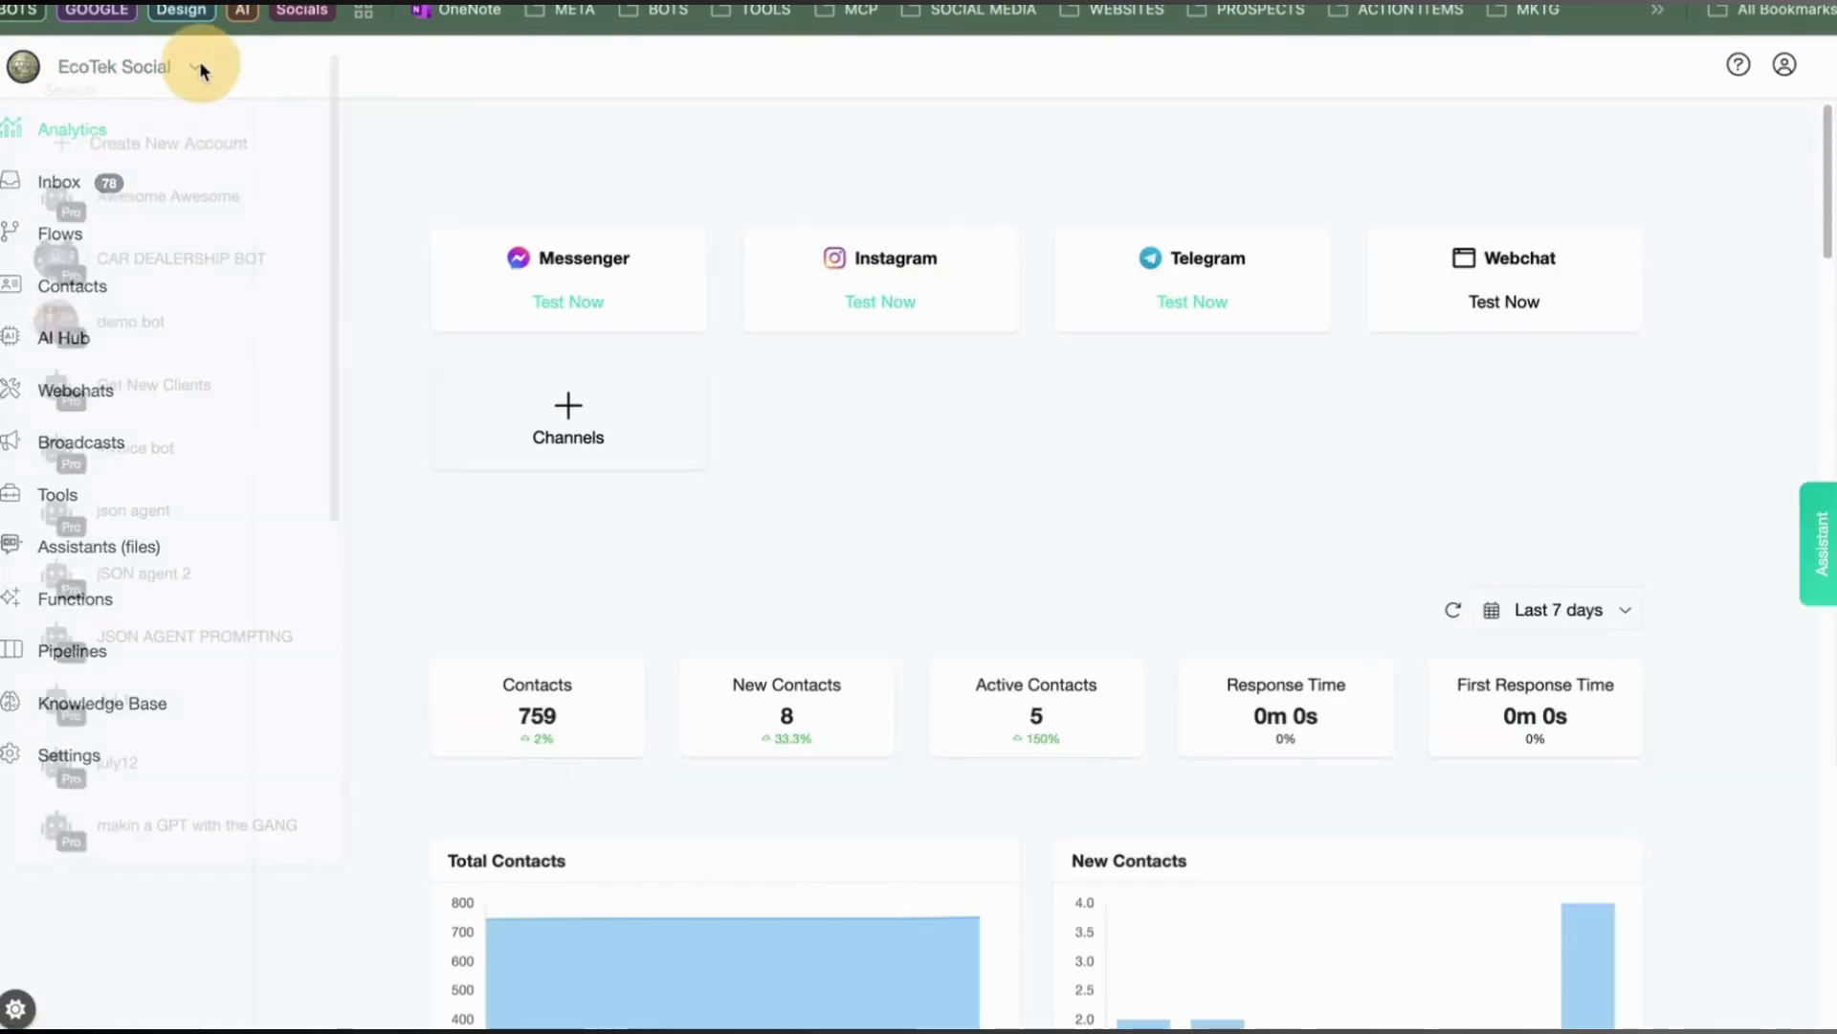
scroll(182, 727, "down", 5)
left_click(135, 818)
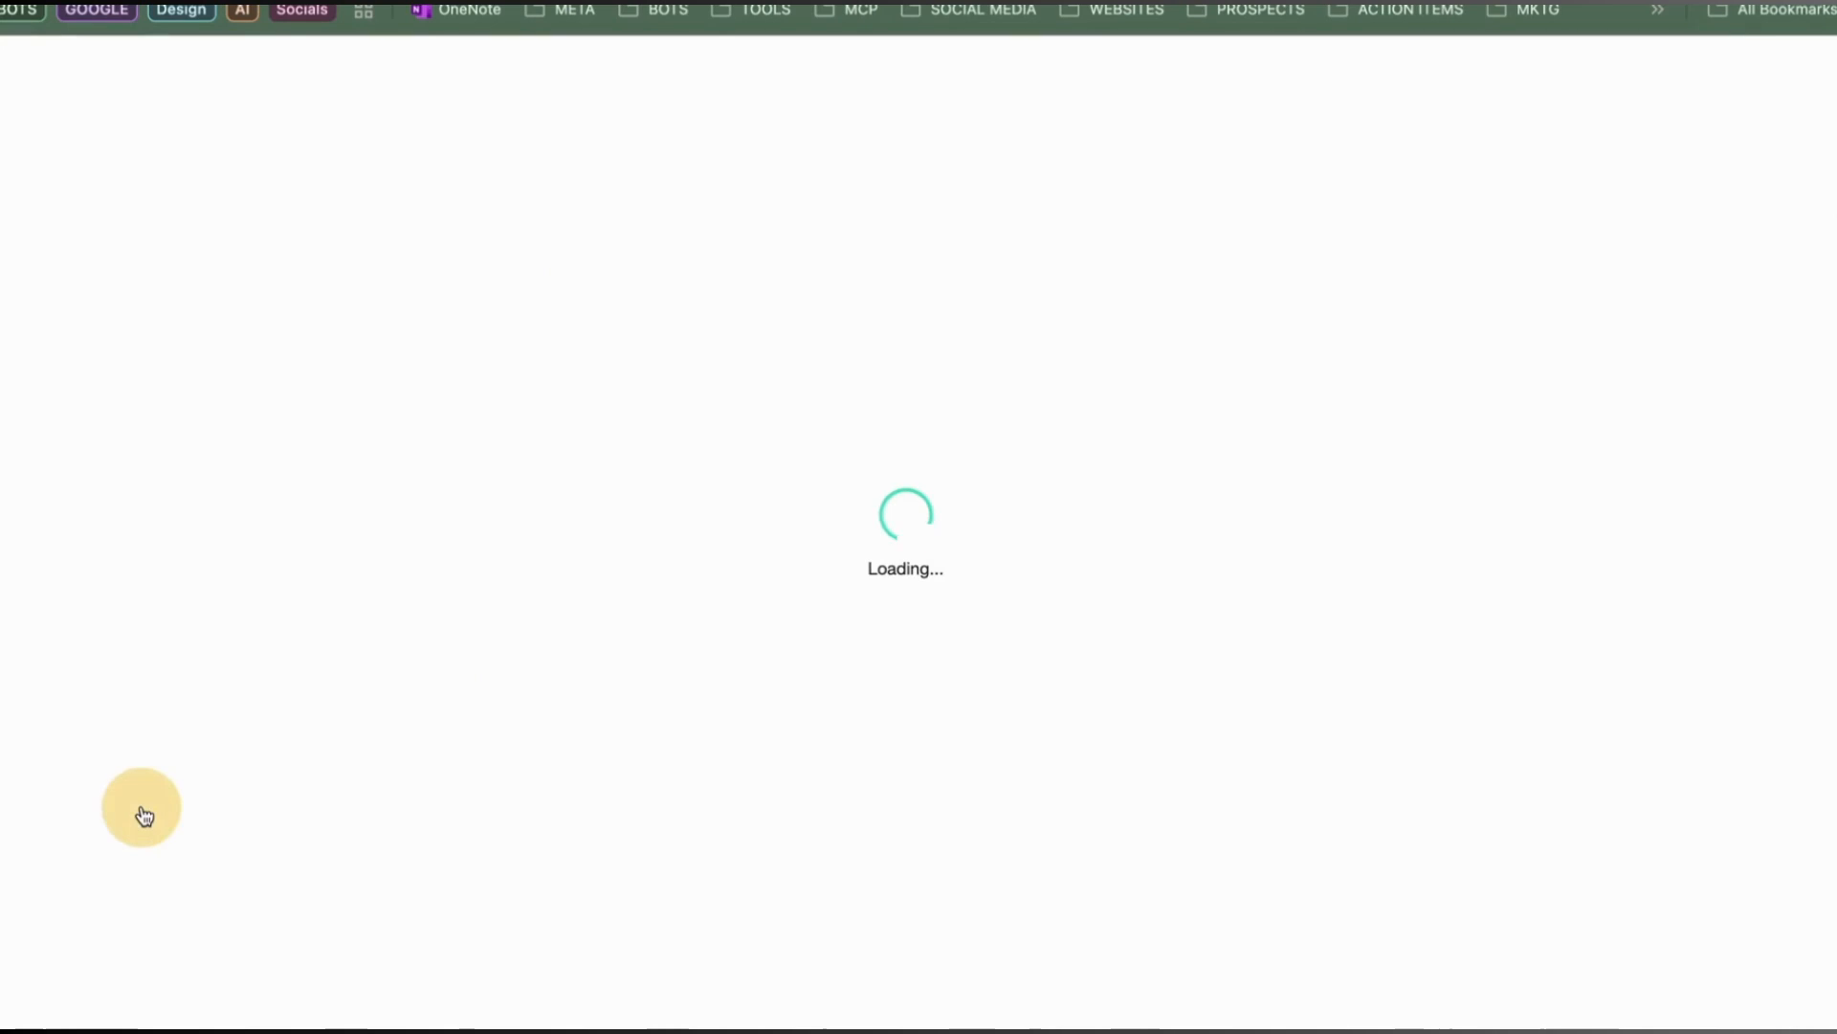
left_click(75, 687)
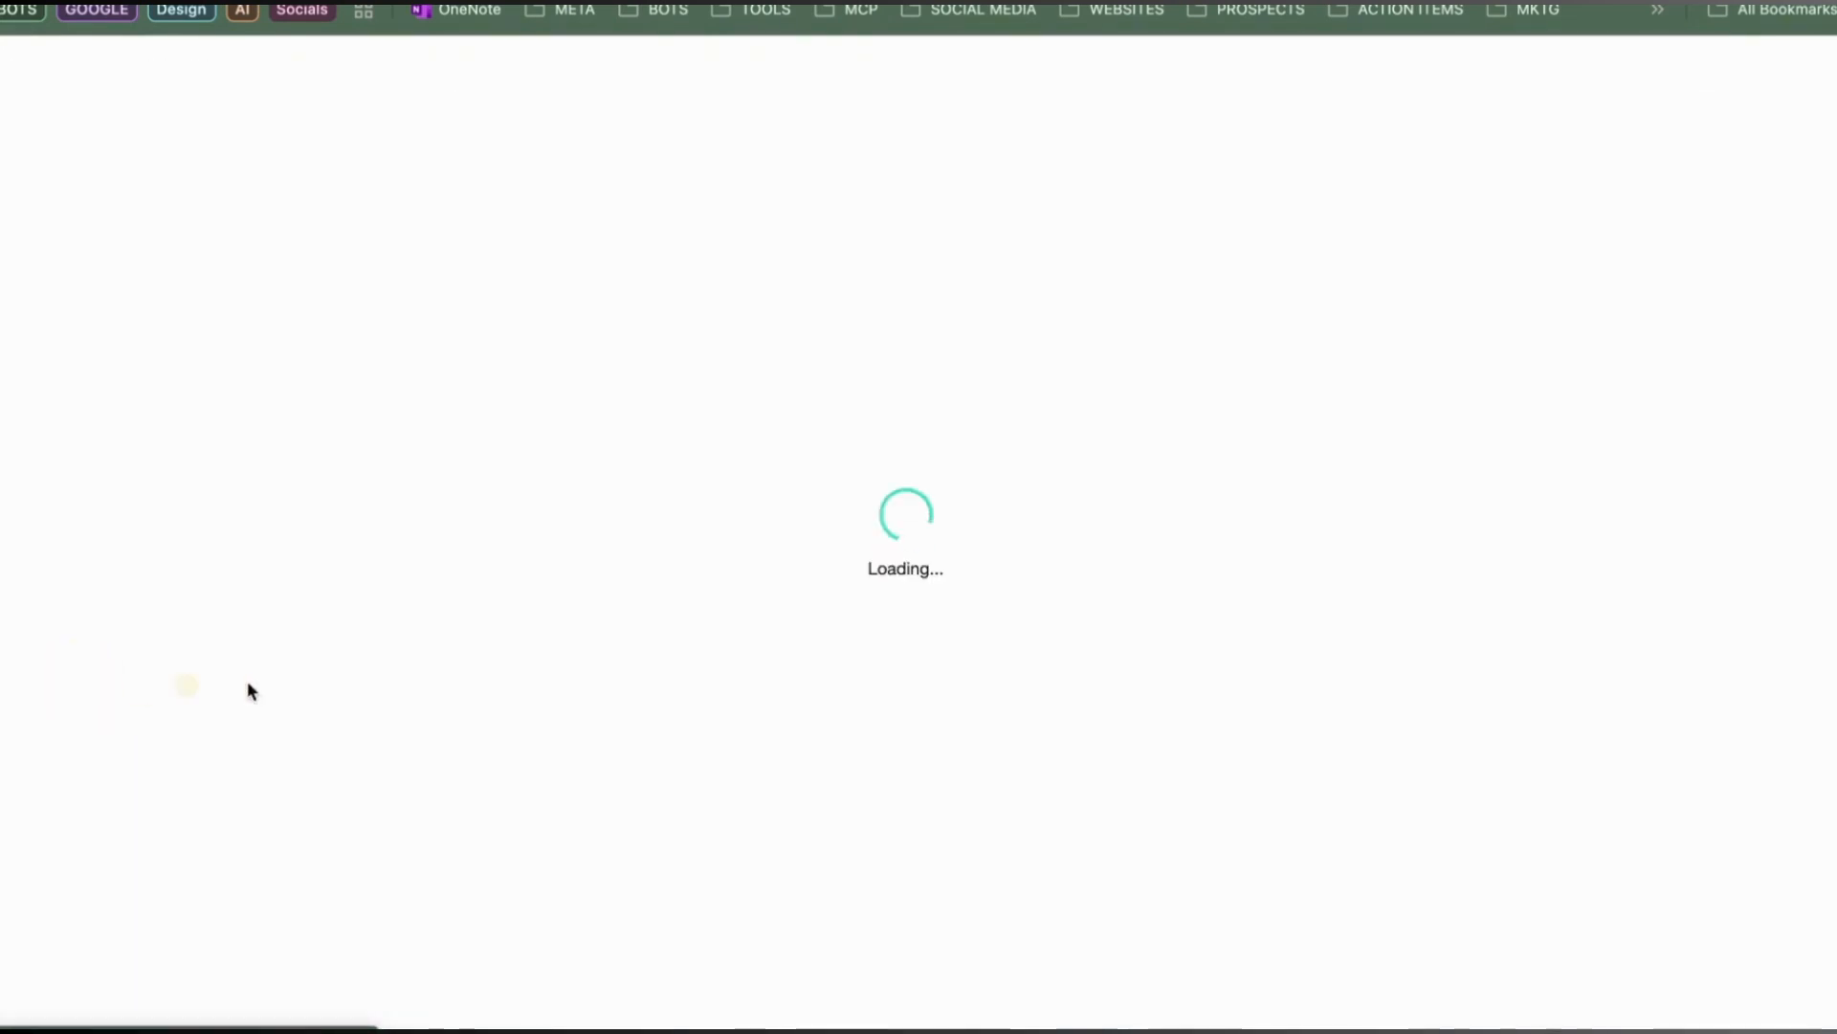
scroll(951, 850, "down", 5)
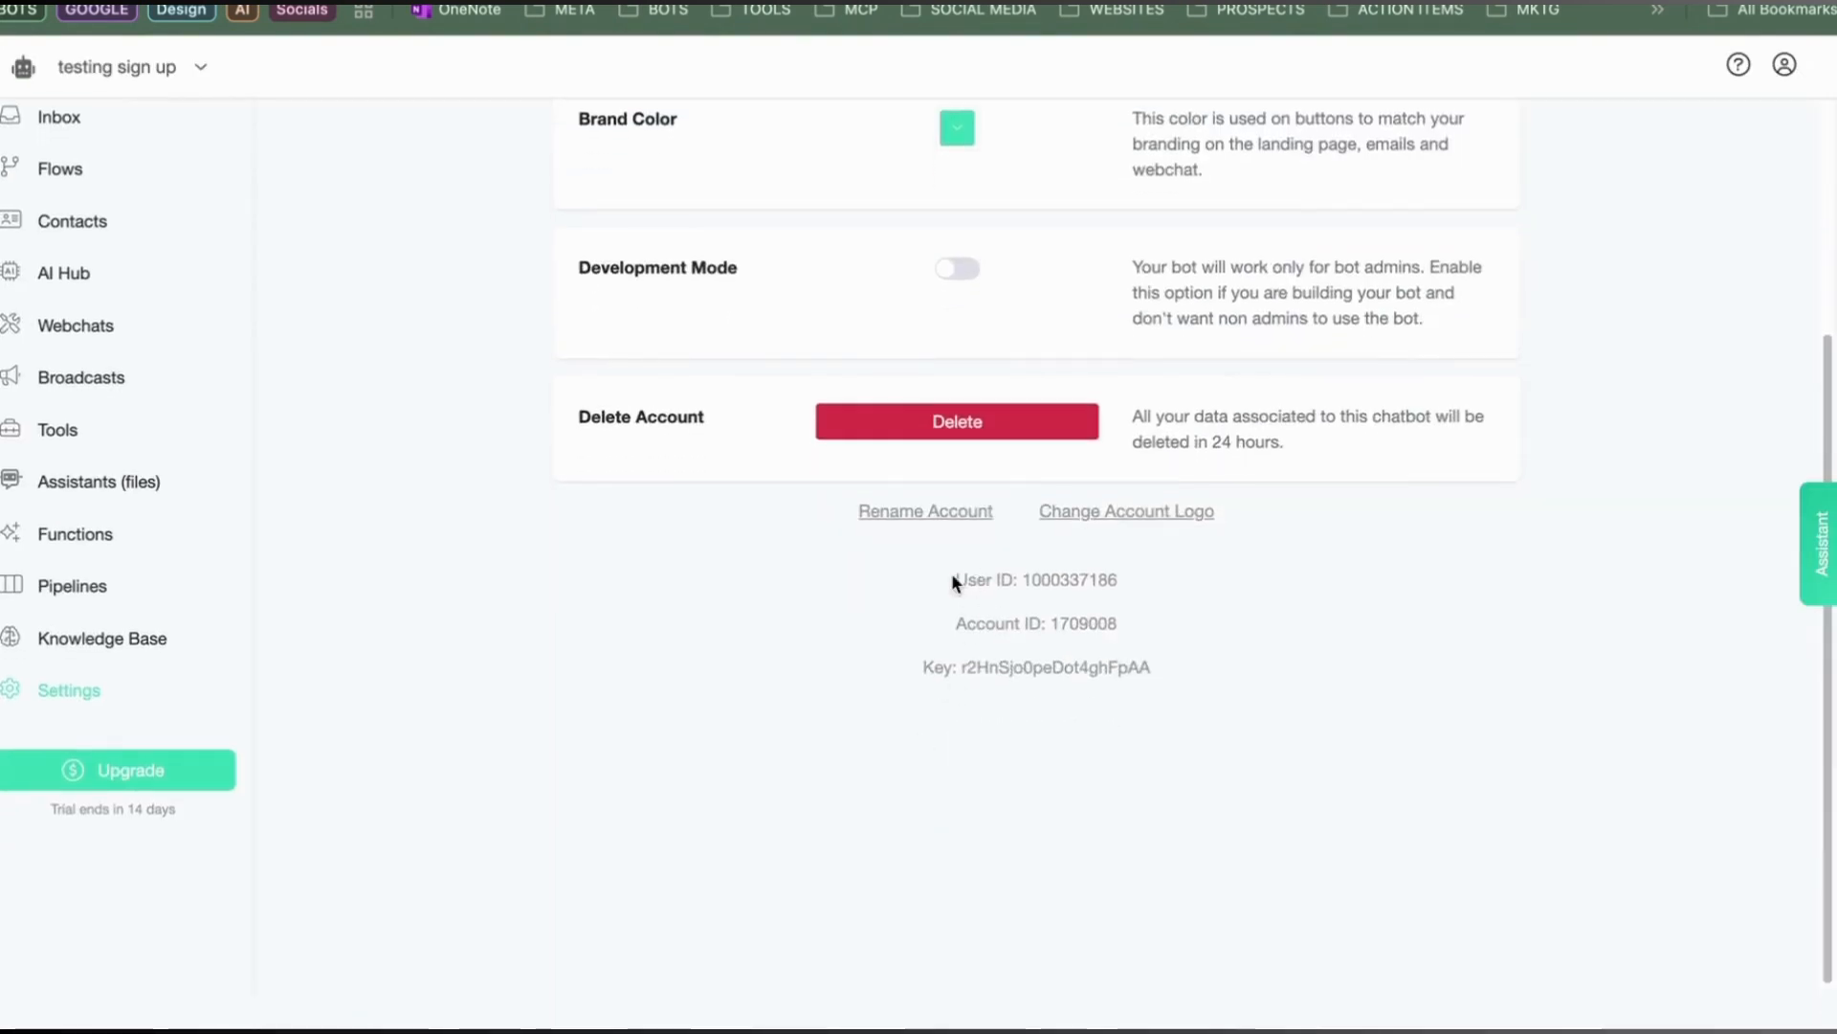
left_click_drag(932, 572, 1206, 578)
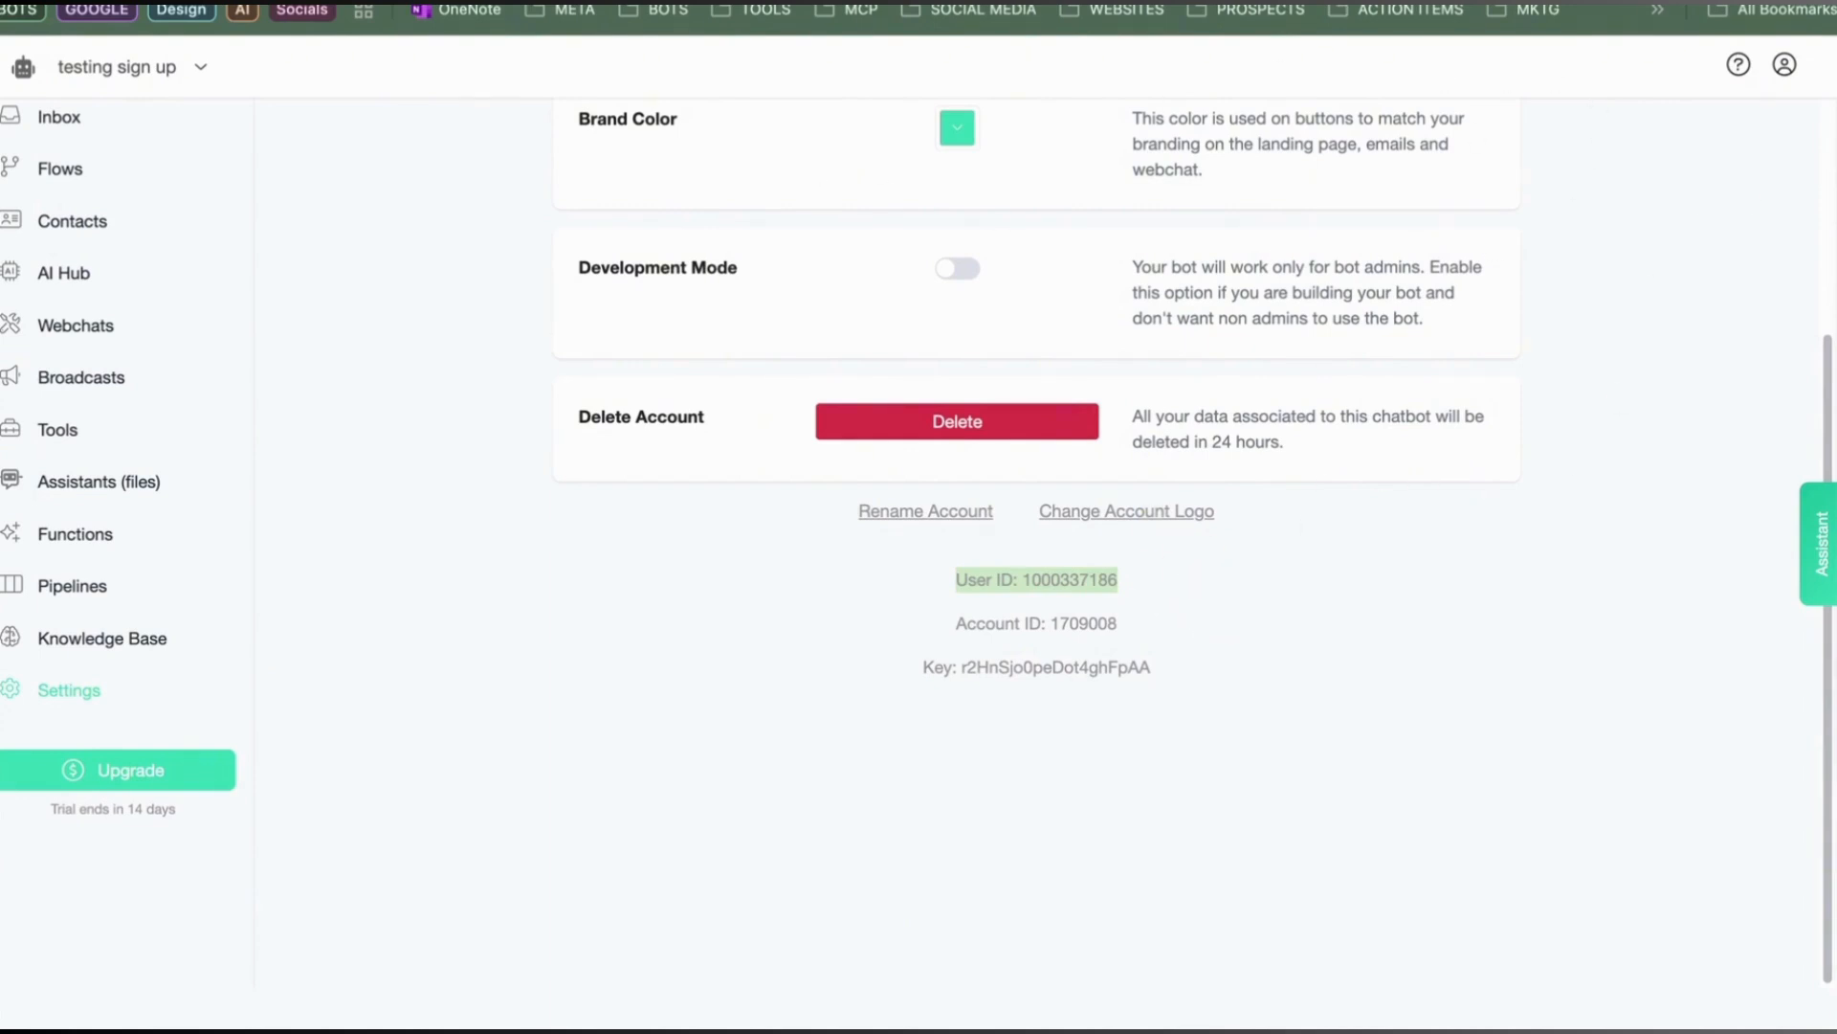
left_click(1833, 2)
left_click(1714, 86)
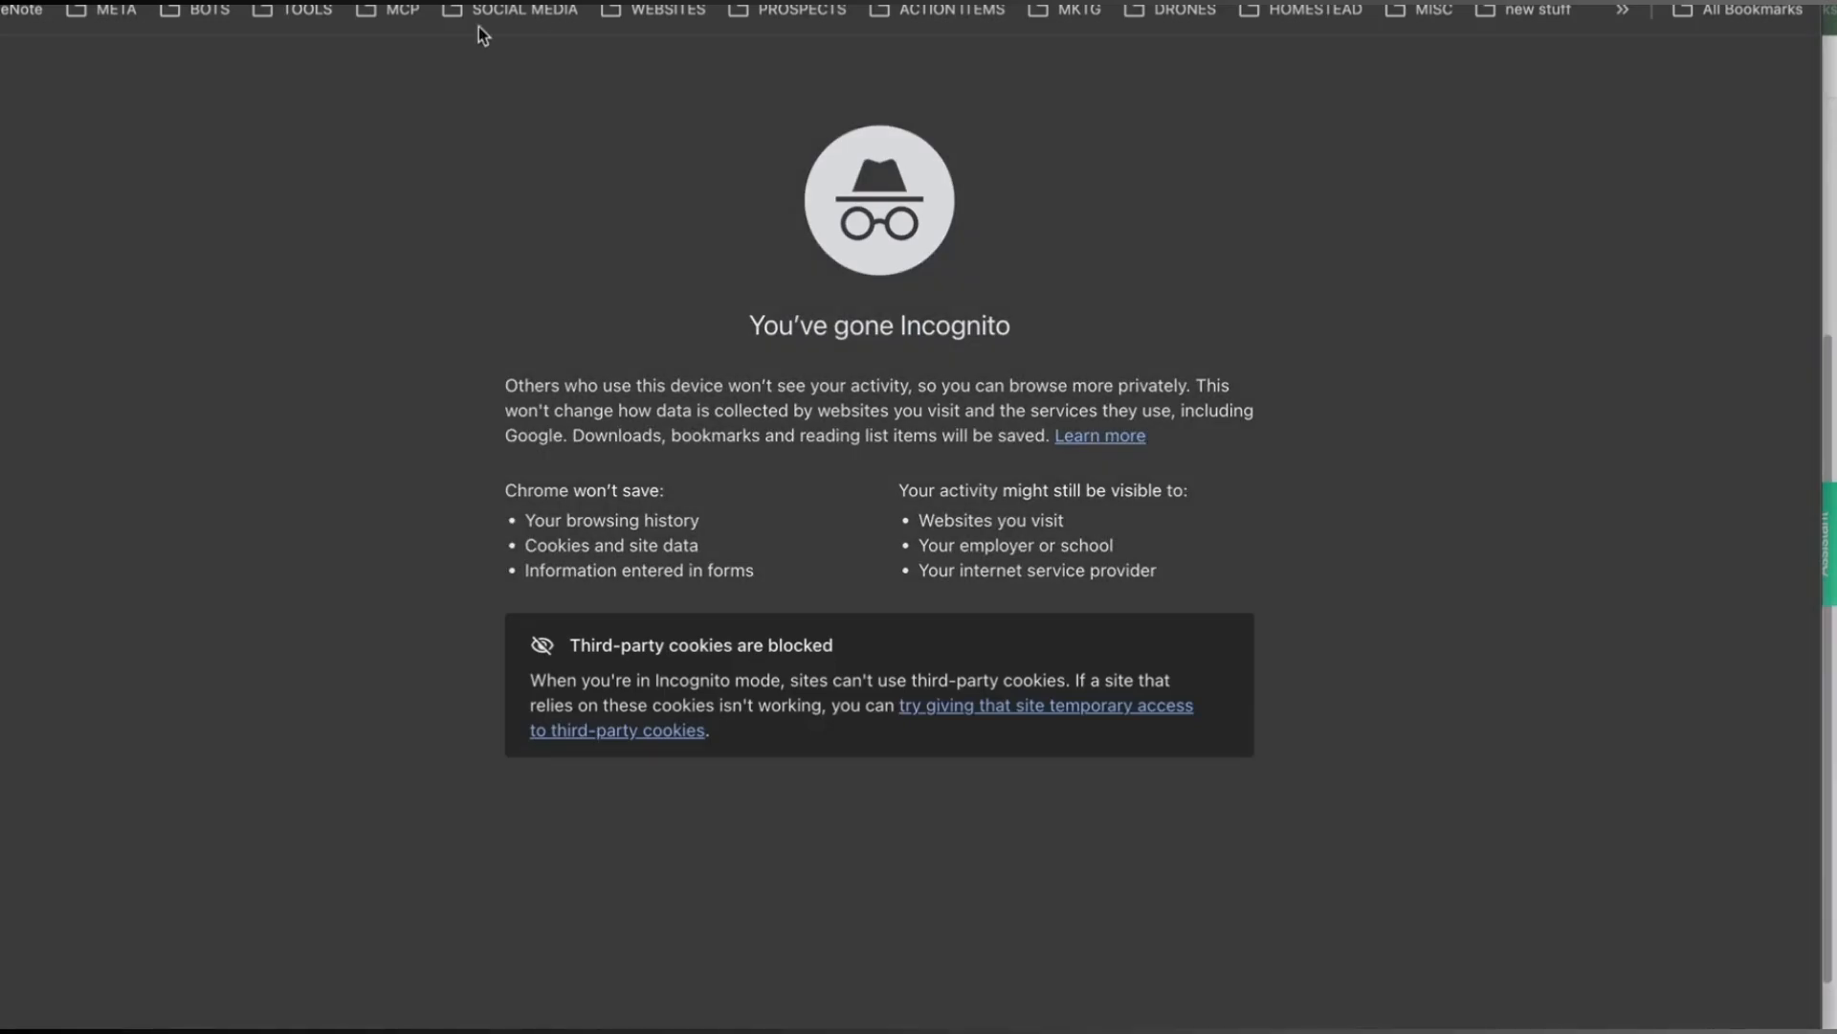
Step: Load chatbotbuilder.ai in the incognito window and begin signing up for a new account
type("chat")
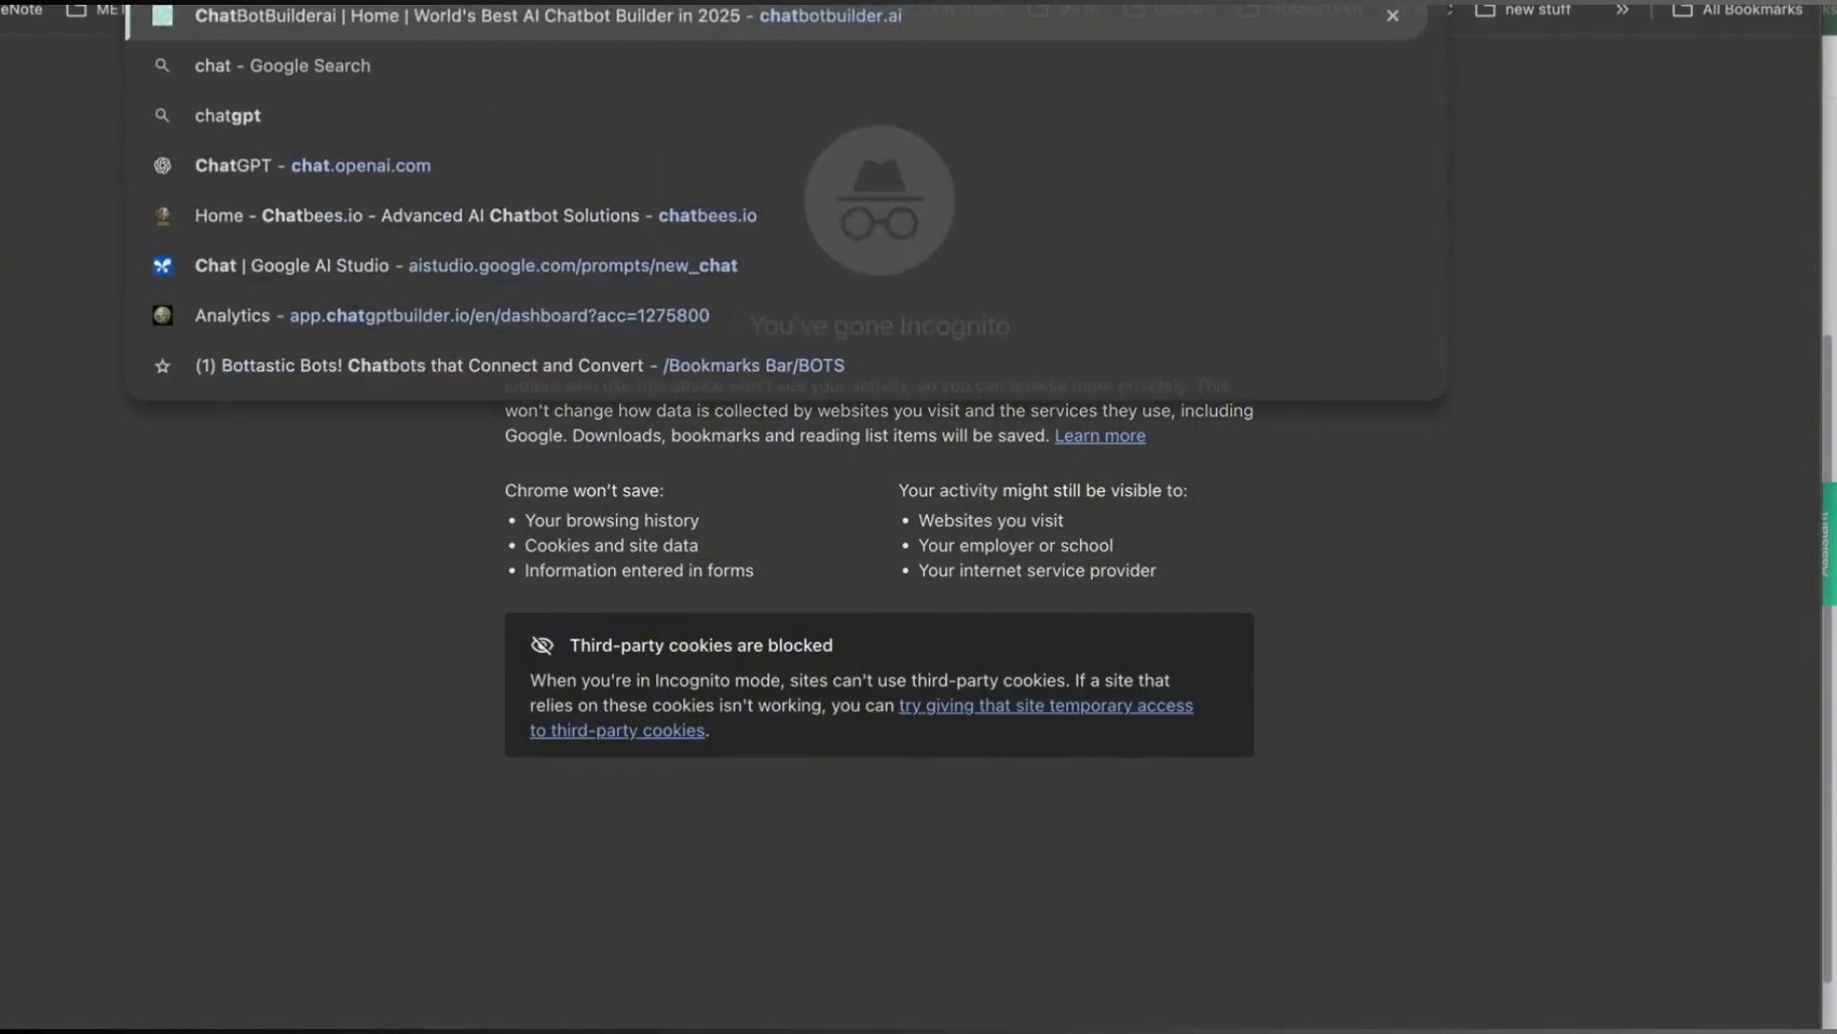
key("Return")
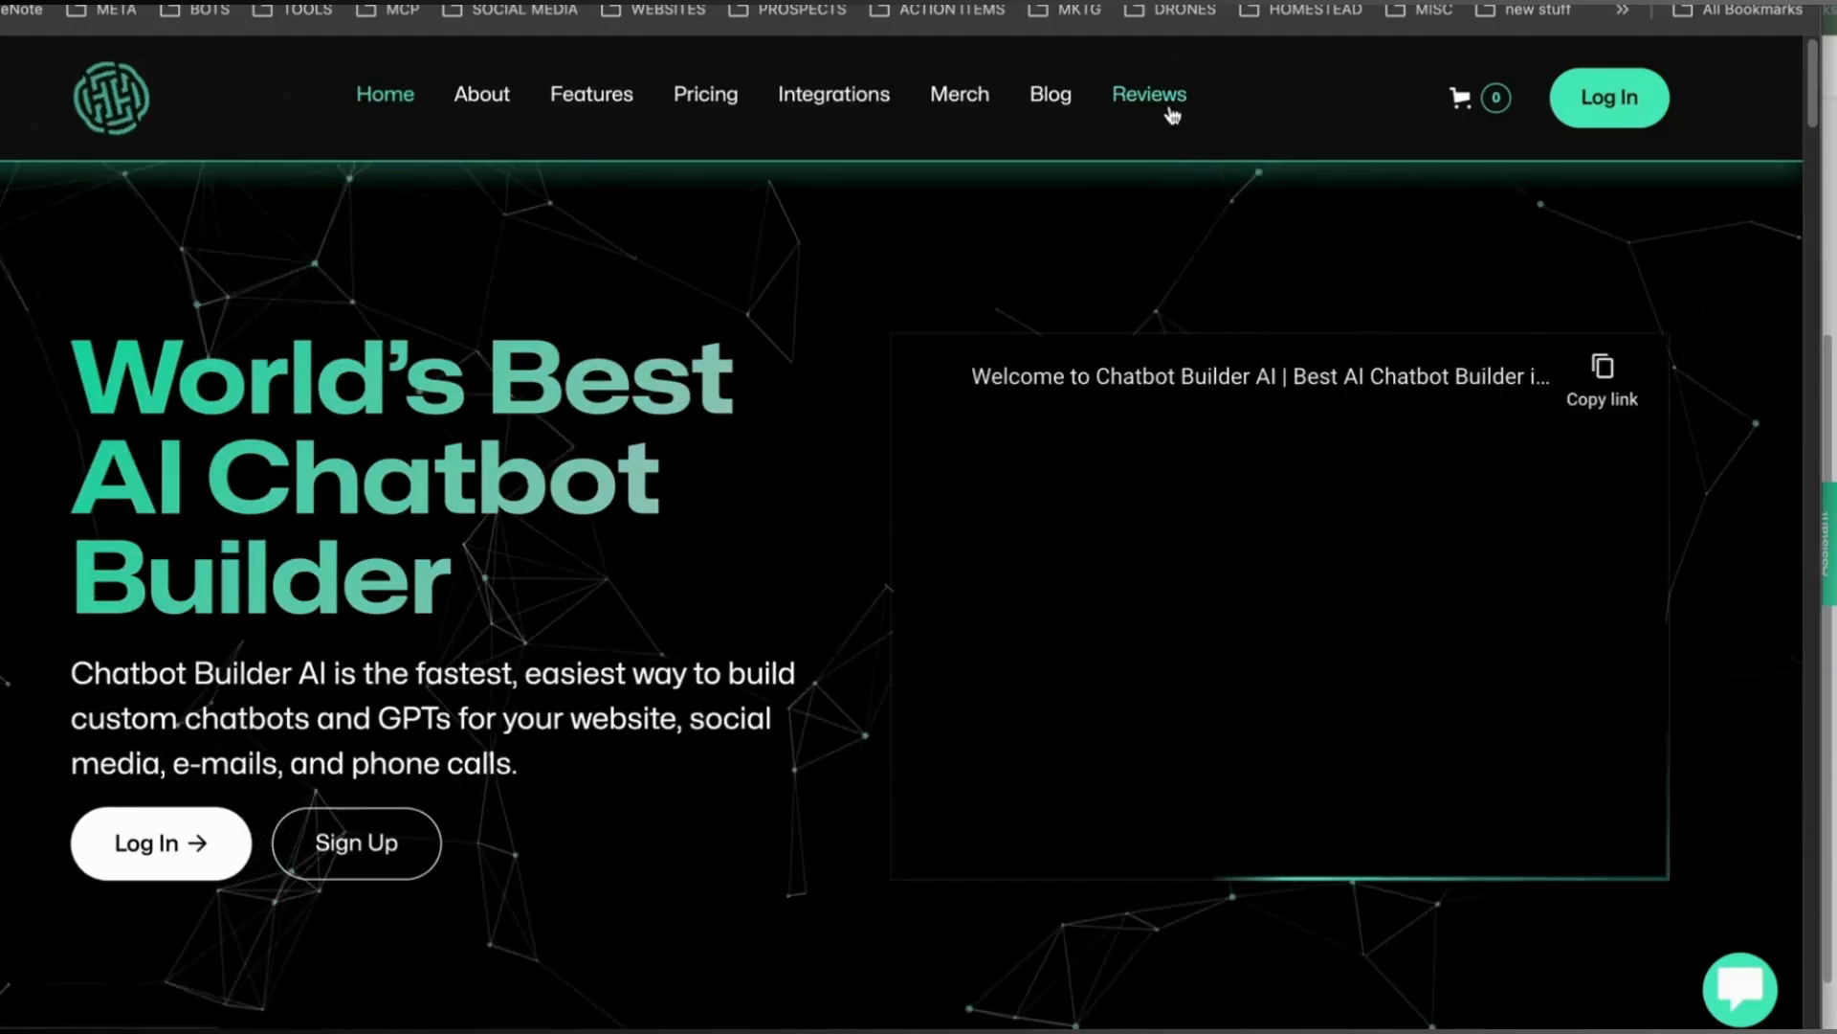
left_click(351, 851)
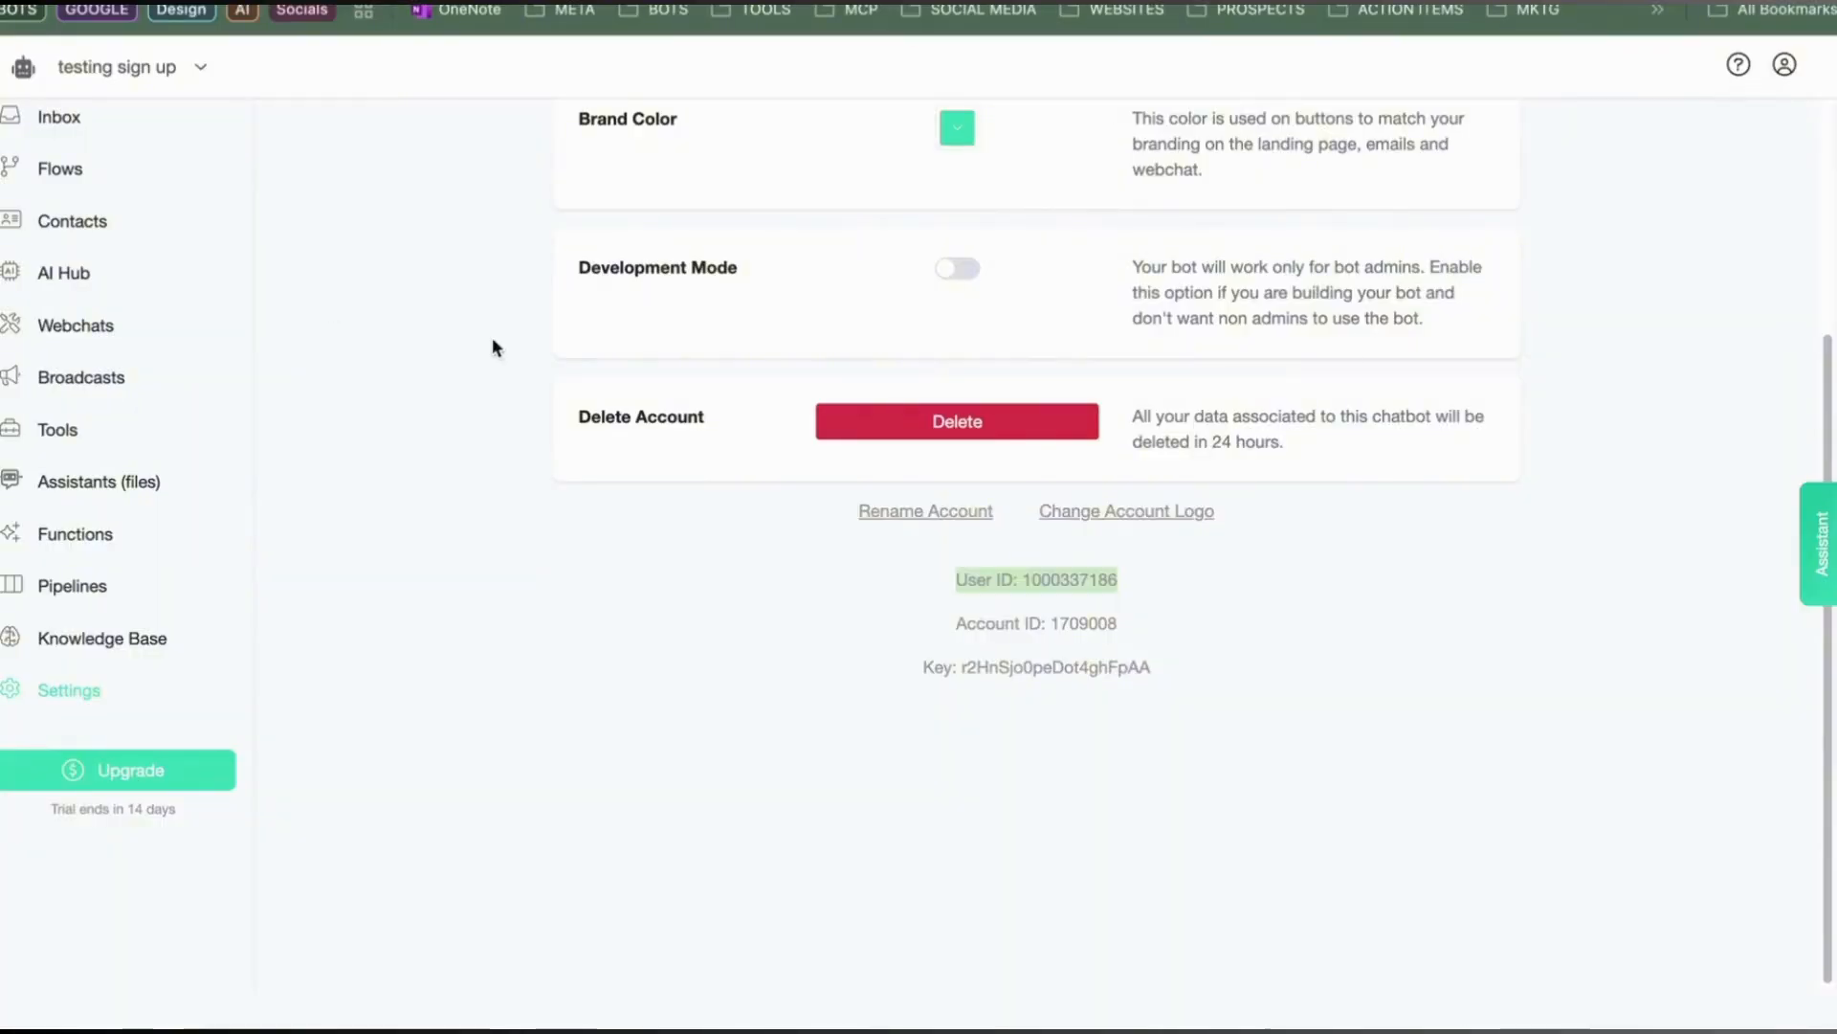
Step: Select the testing sign up bot's user ID on the Settings page
mouse_move(956, 576)
left_mouse_down()
mouse_move(1047, 579)
mouse_move(938, 567)
left_mouse_up()
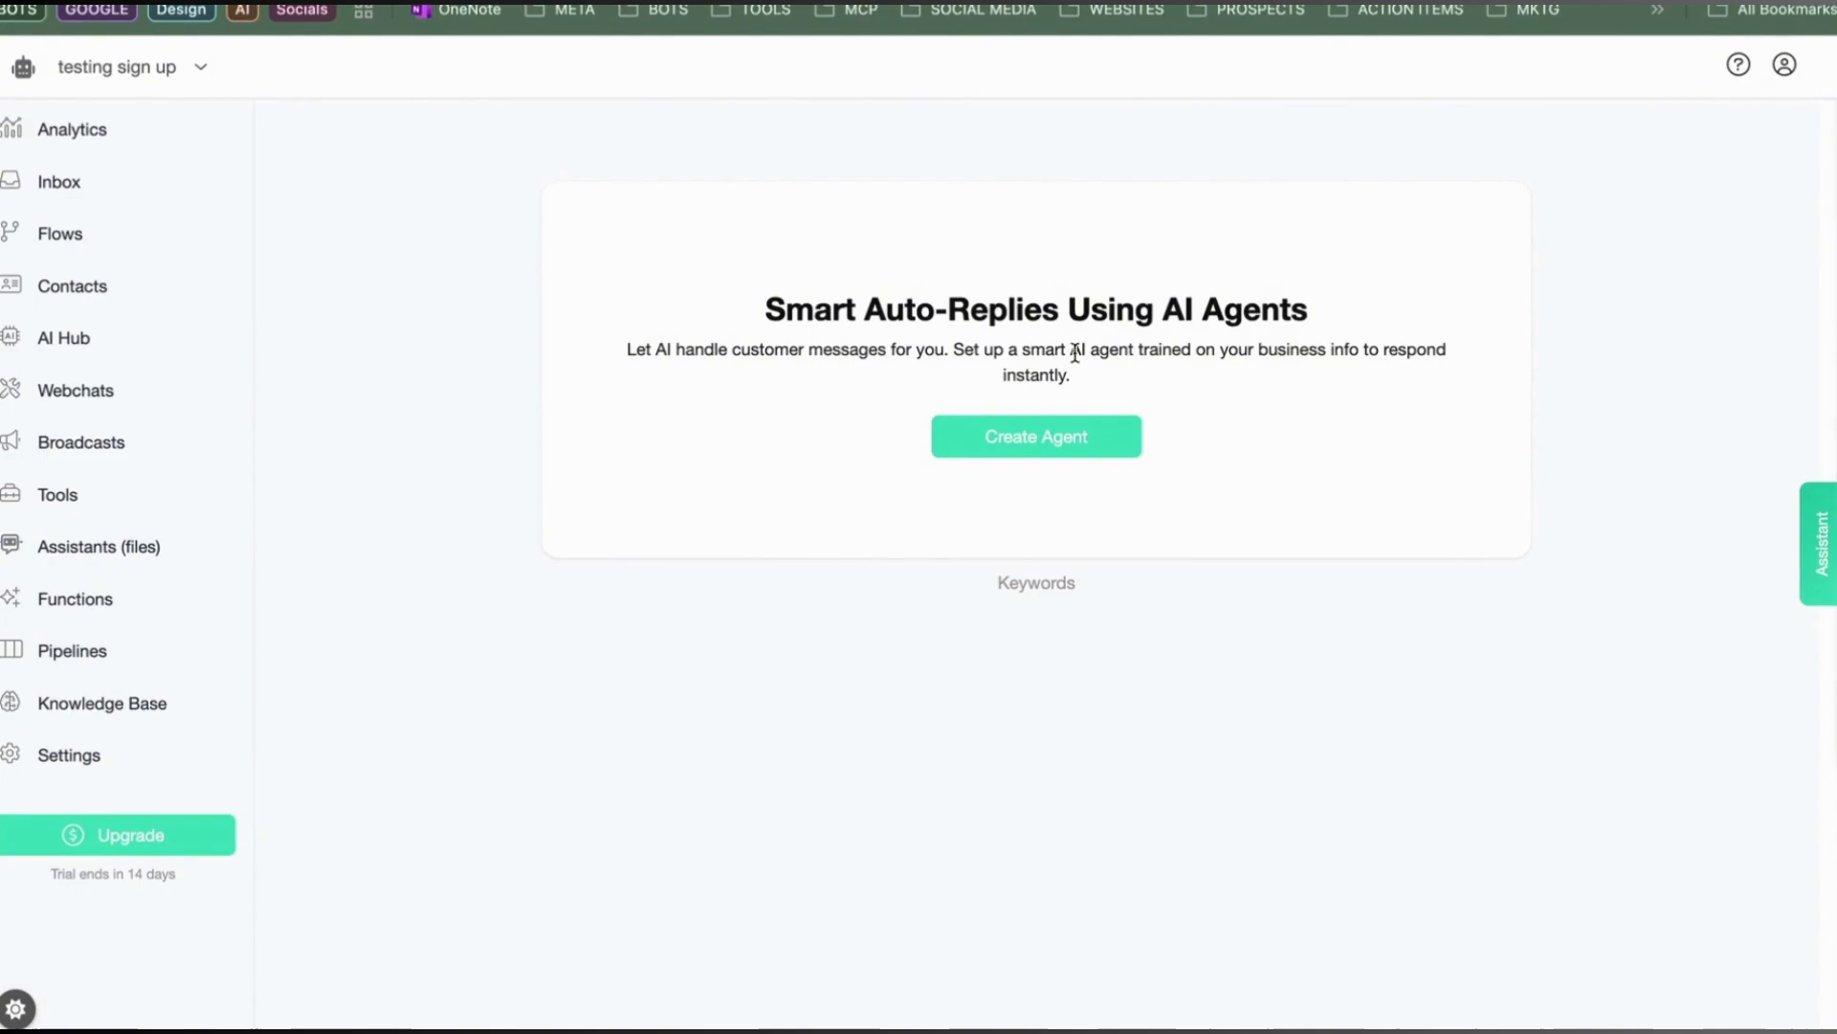
Step: Start a new AI agent and name it 'Create Customer Agent'
left_click(1034, 448)
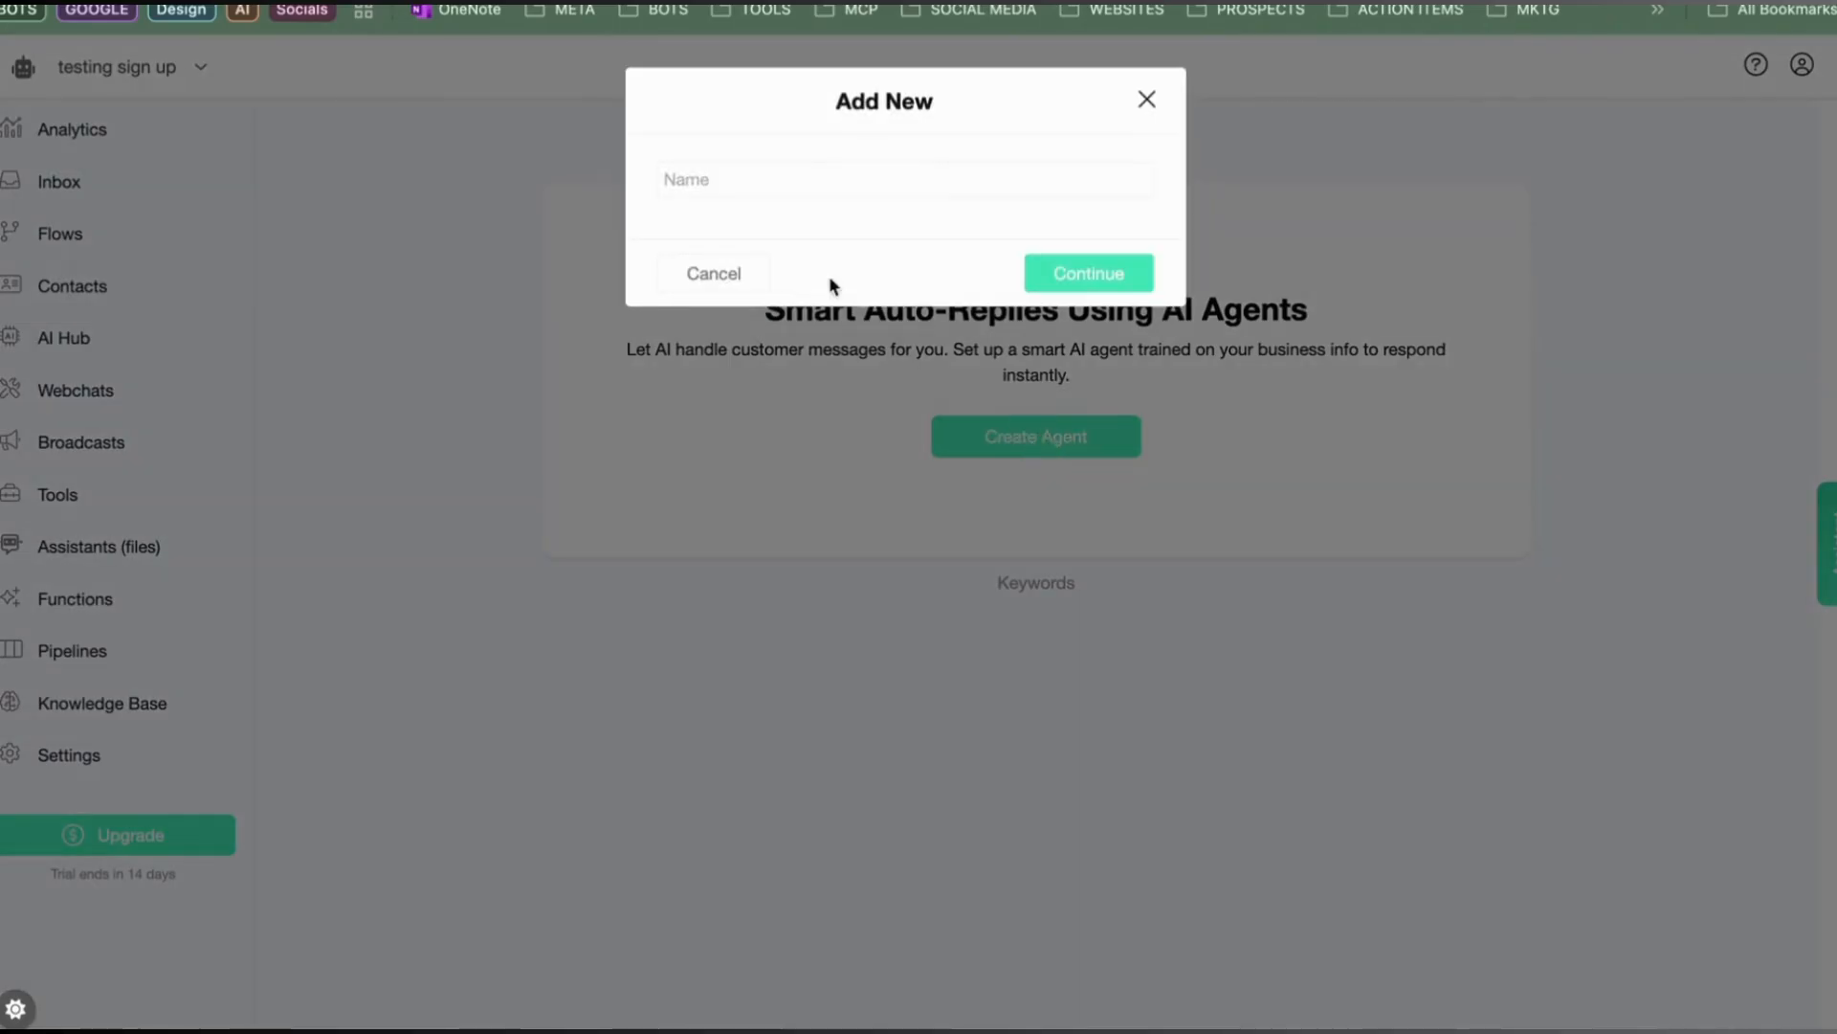
left_click(783, 181)
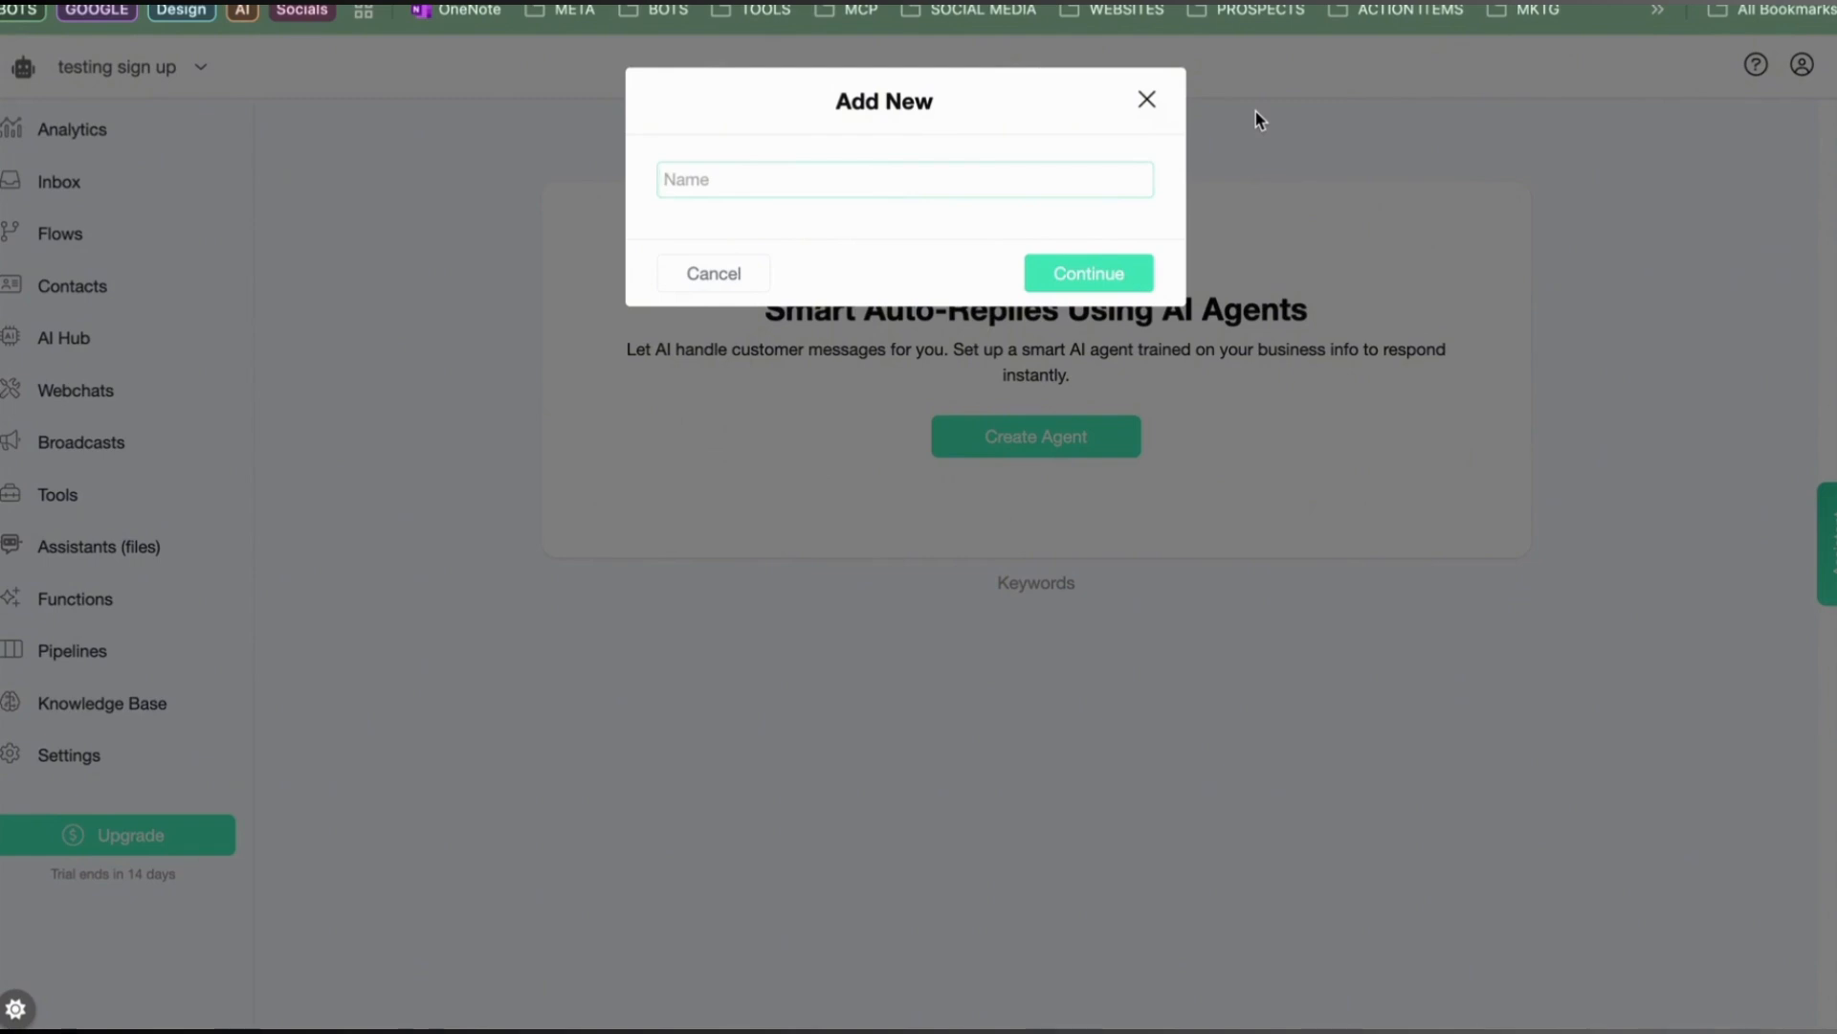
type("Customer Service agg")
key("BackSpace")
key("BackSpace")
type("gent")
left_click(1255, 111)
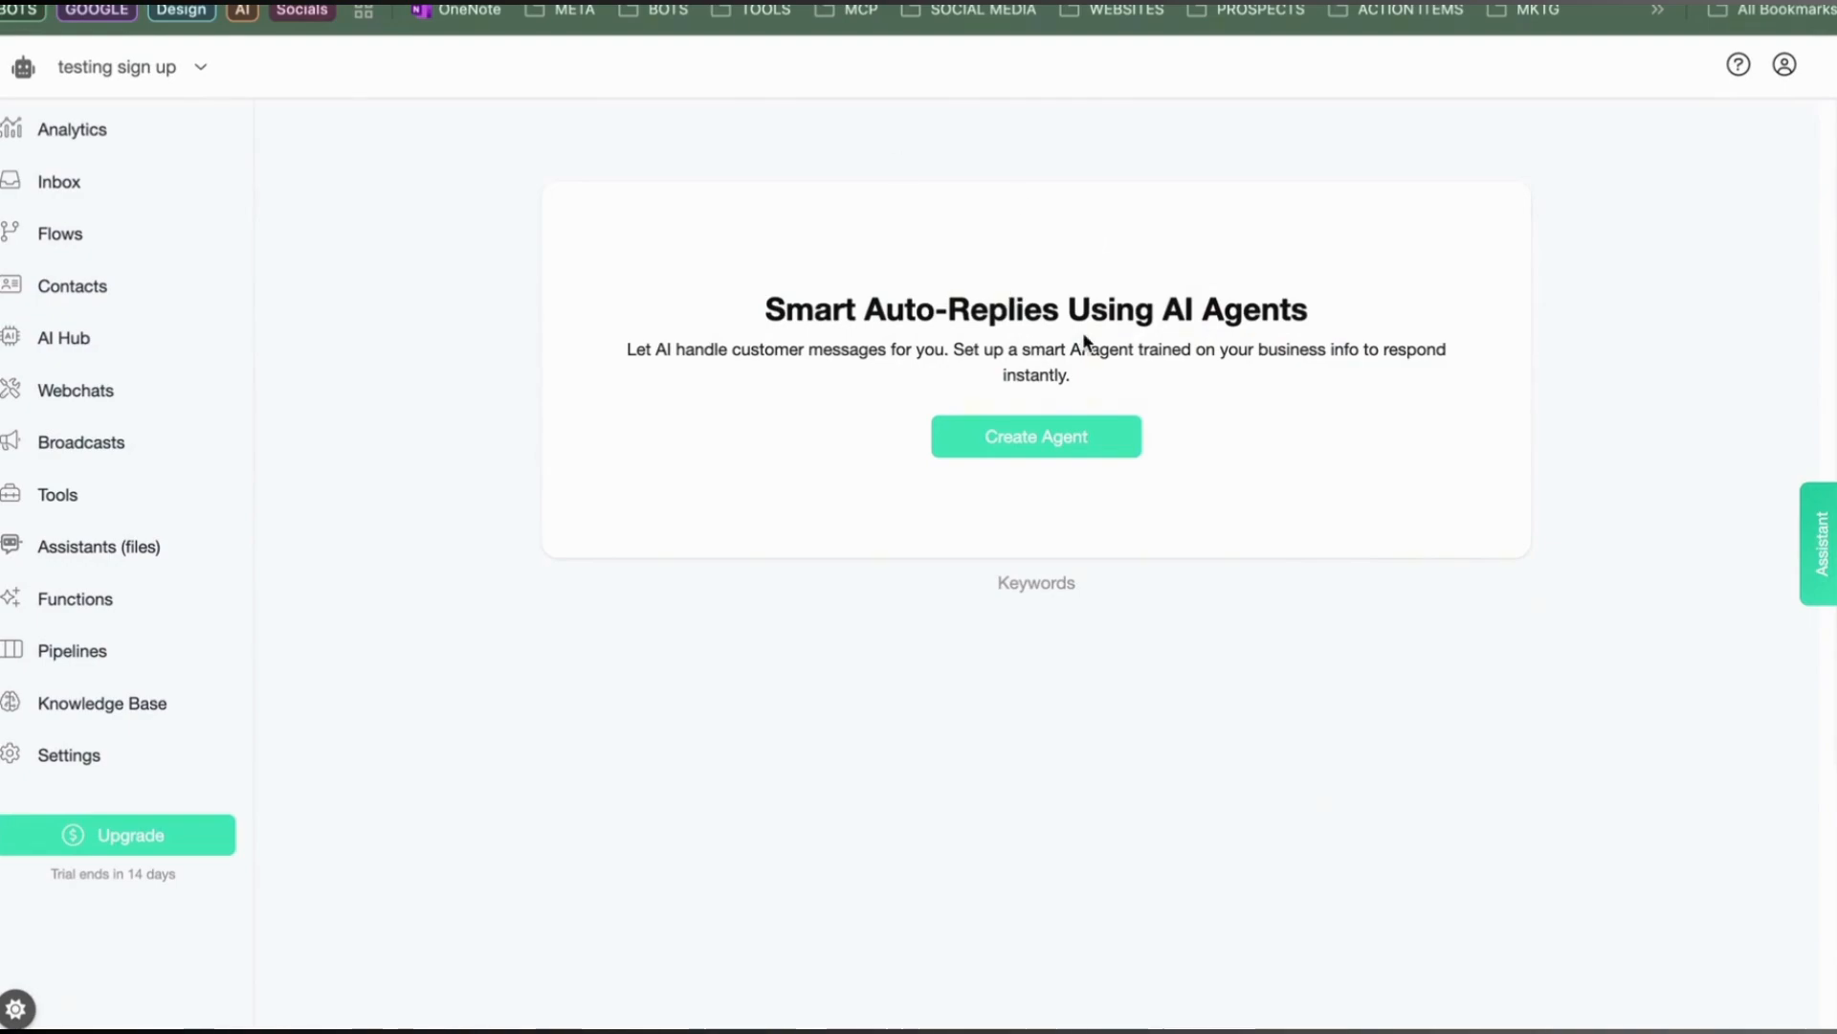
left_click(1099, 436)
left_click(867, 185)
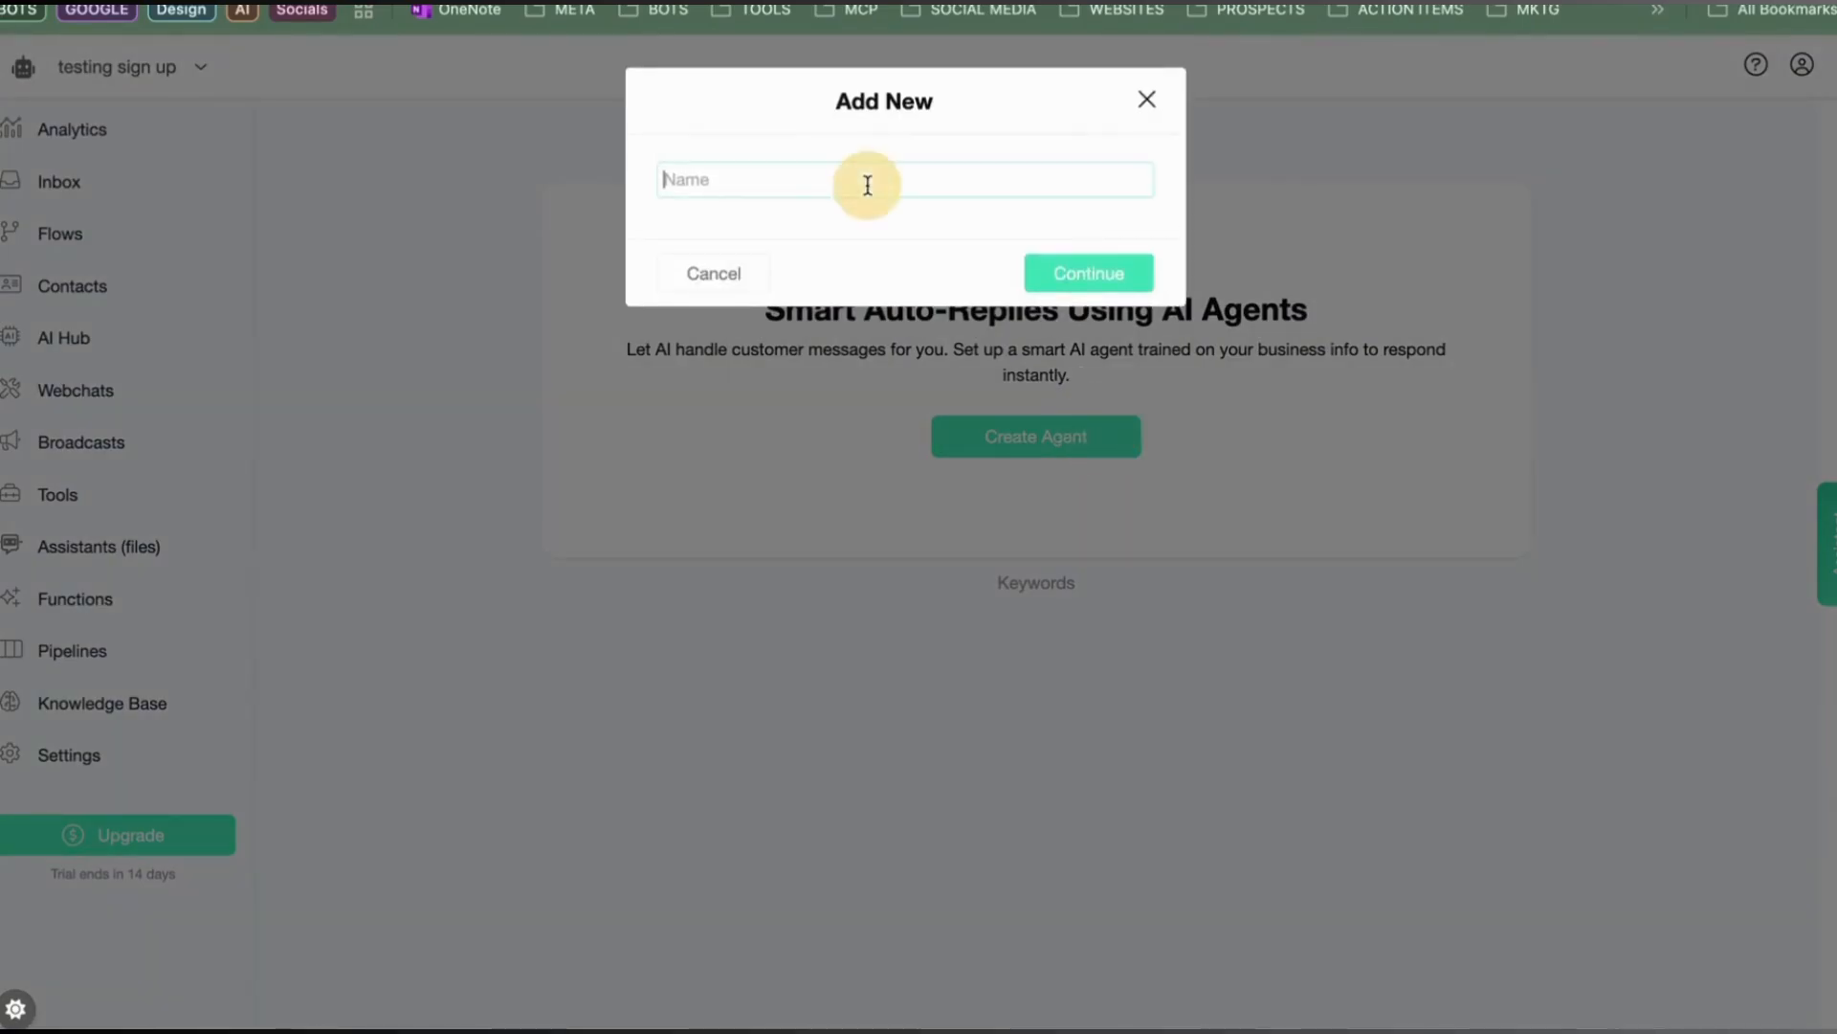
type("Create Customer Agent")
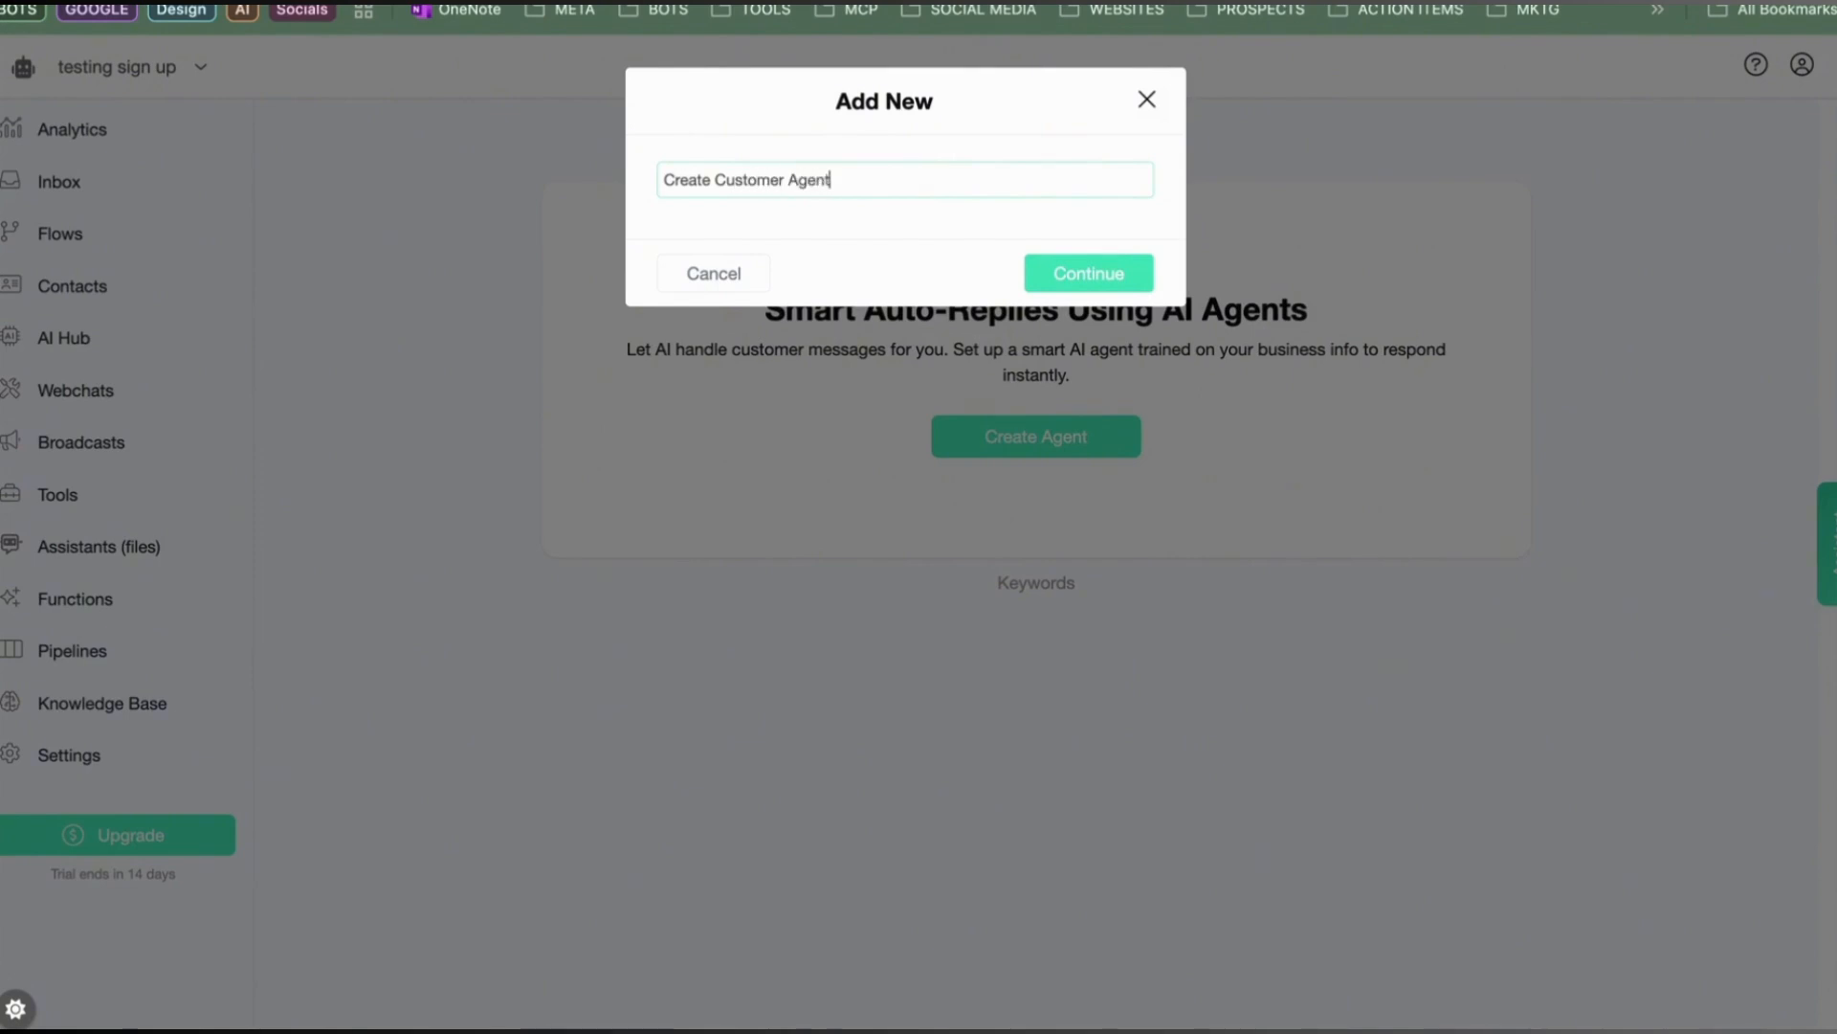
left_click(1127, 276)
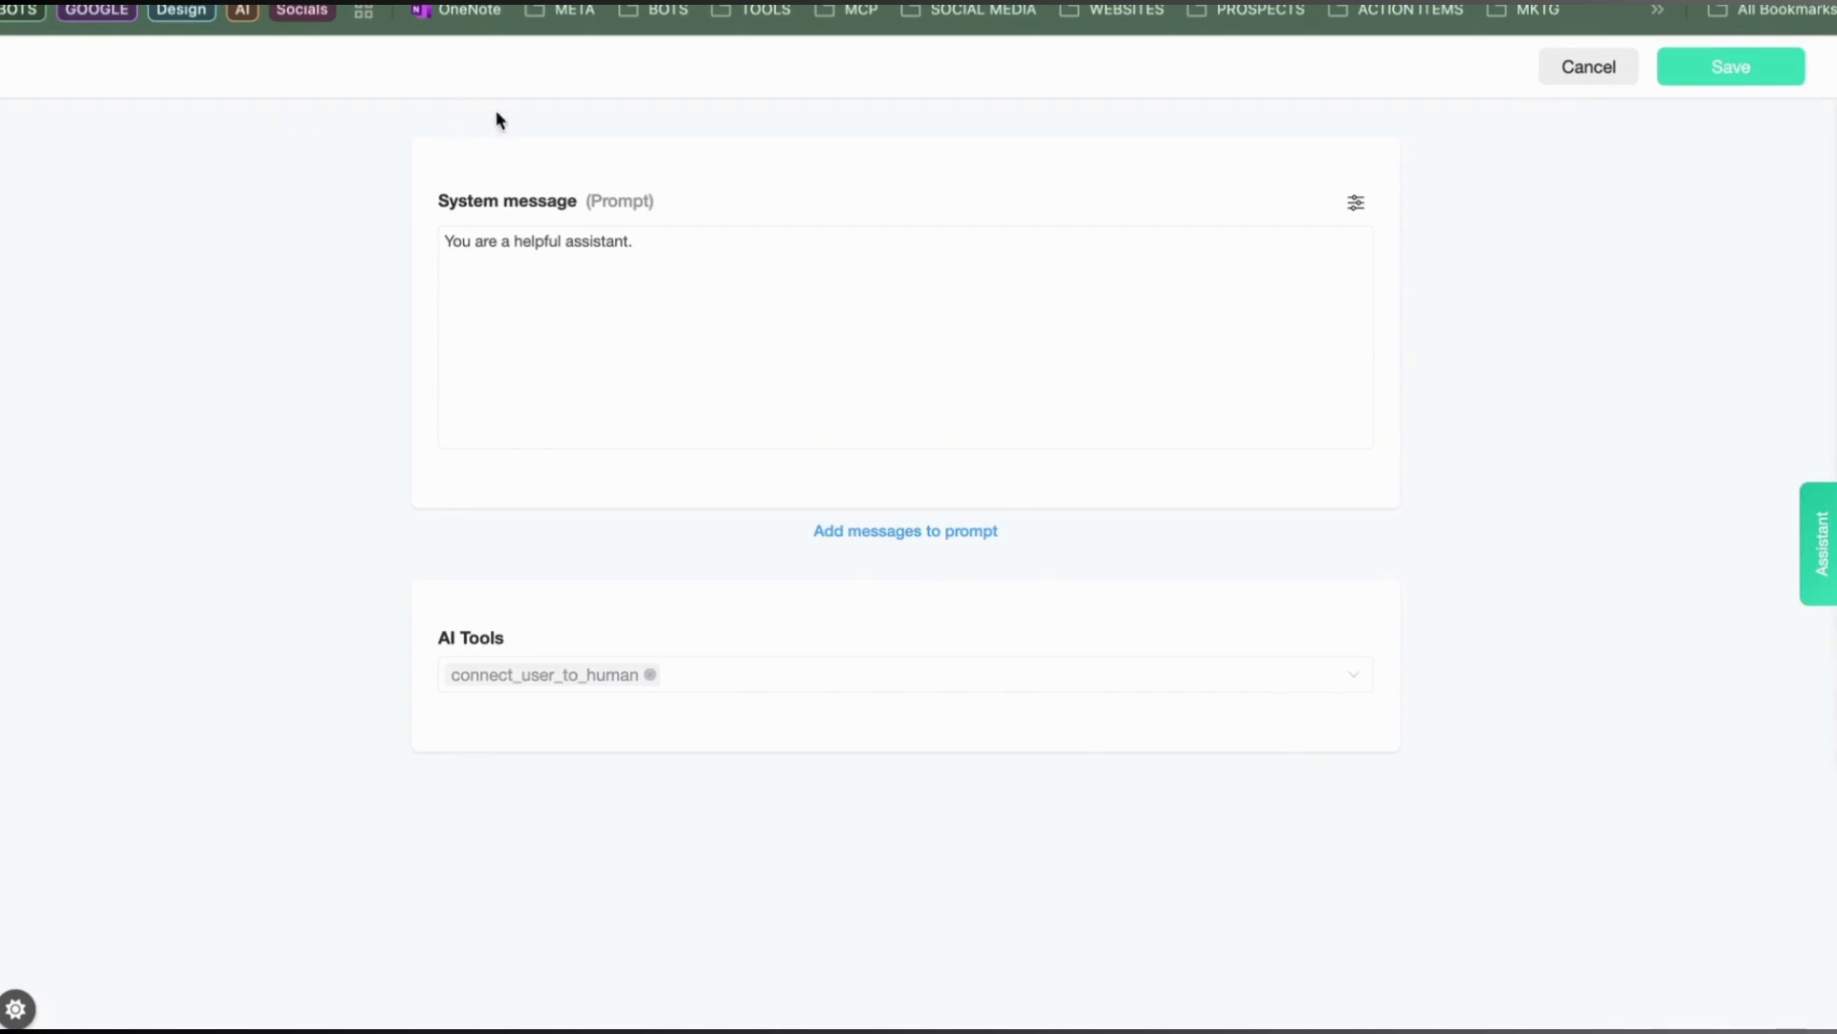
Step: Dictate jolly Tom's beer Garden greeting instructions onto the end of the default system message
left_click(569, 244)
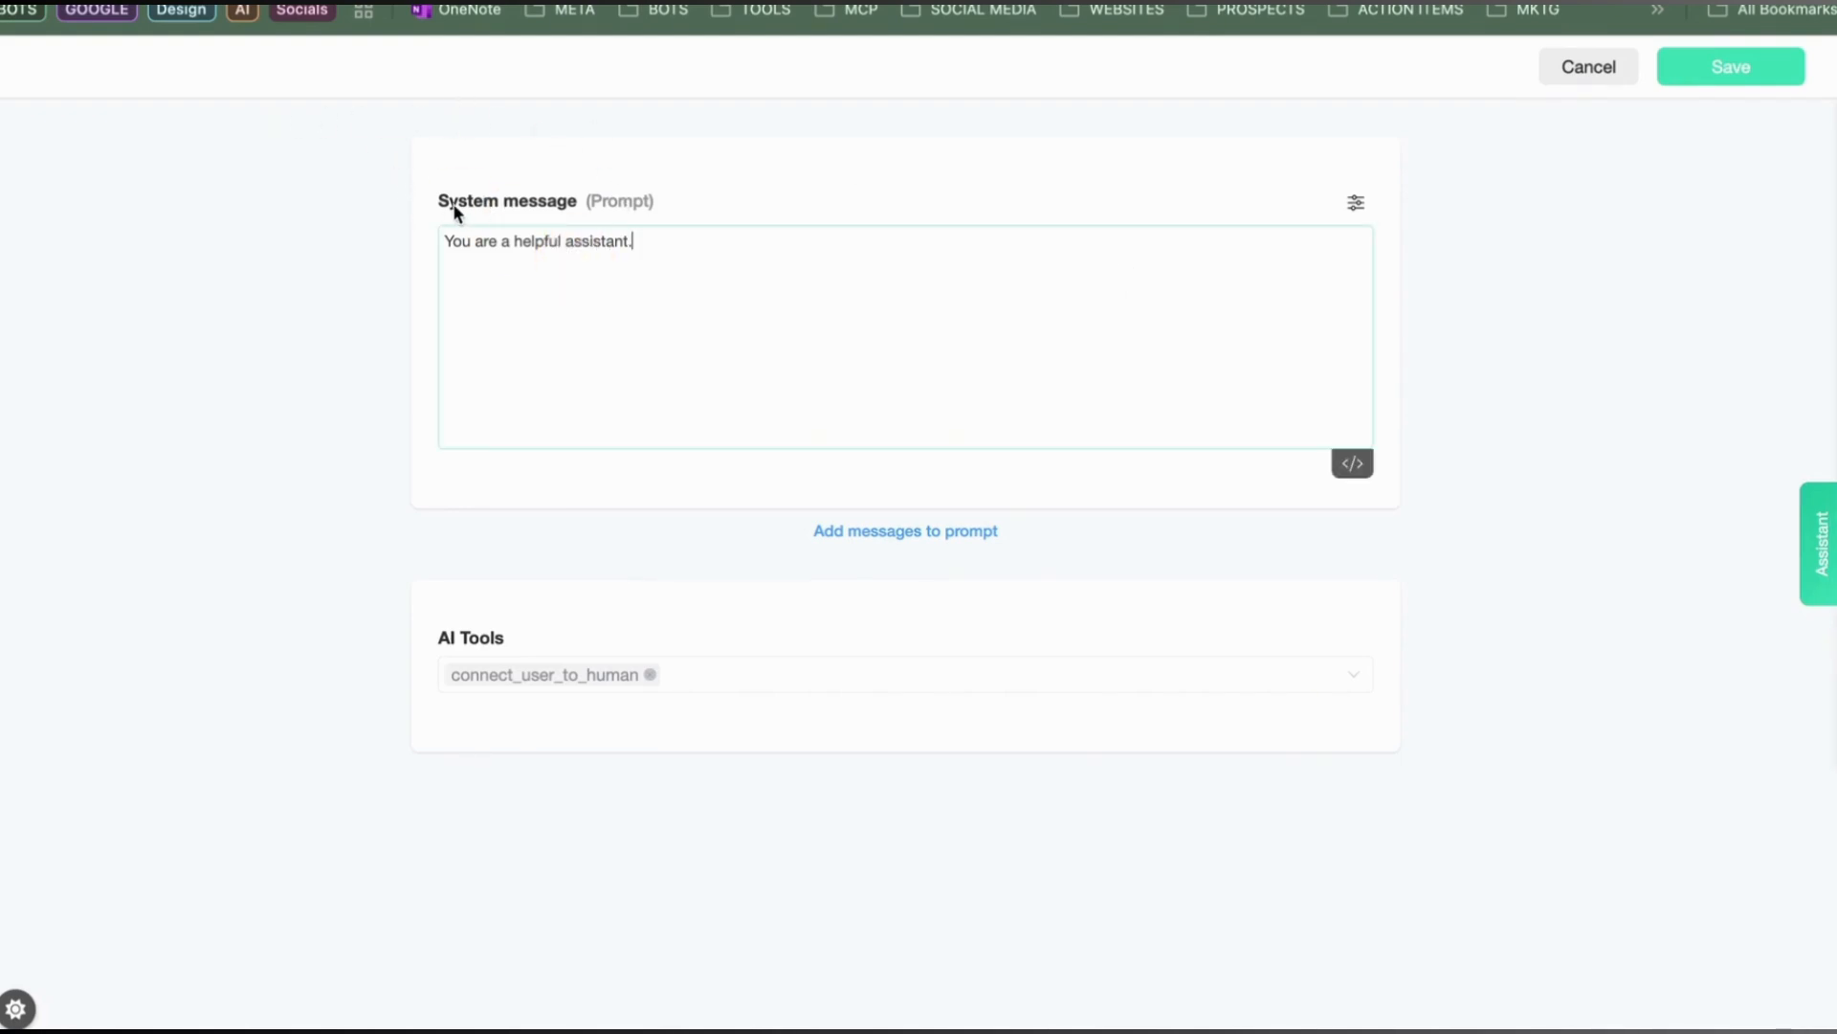
left_click(534, 209)
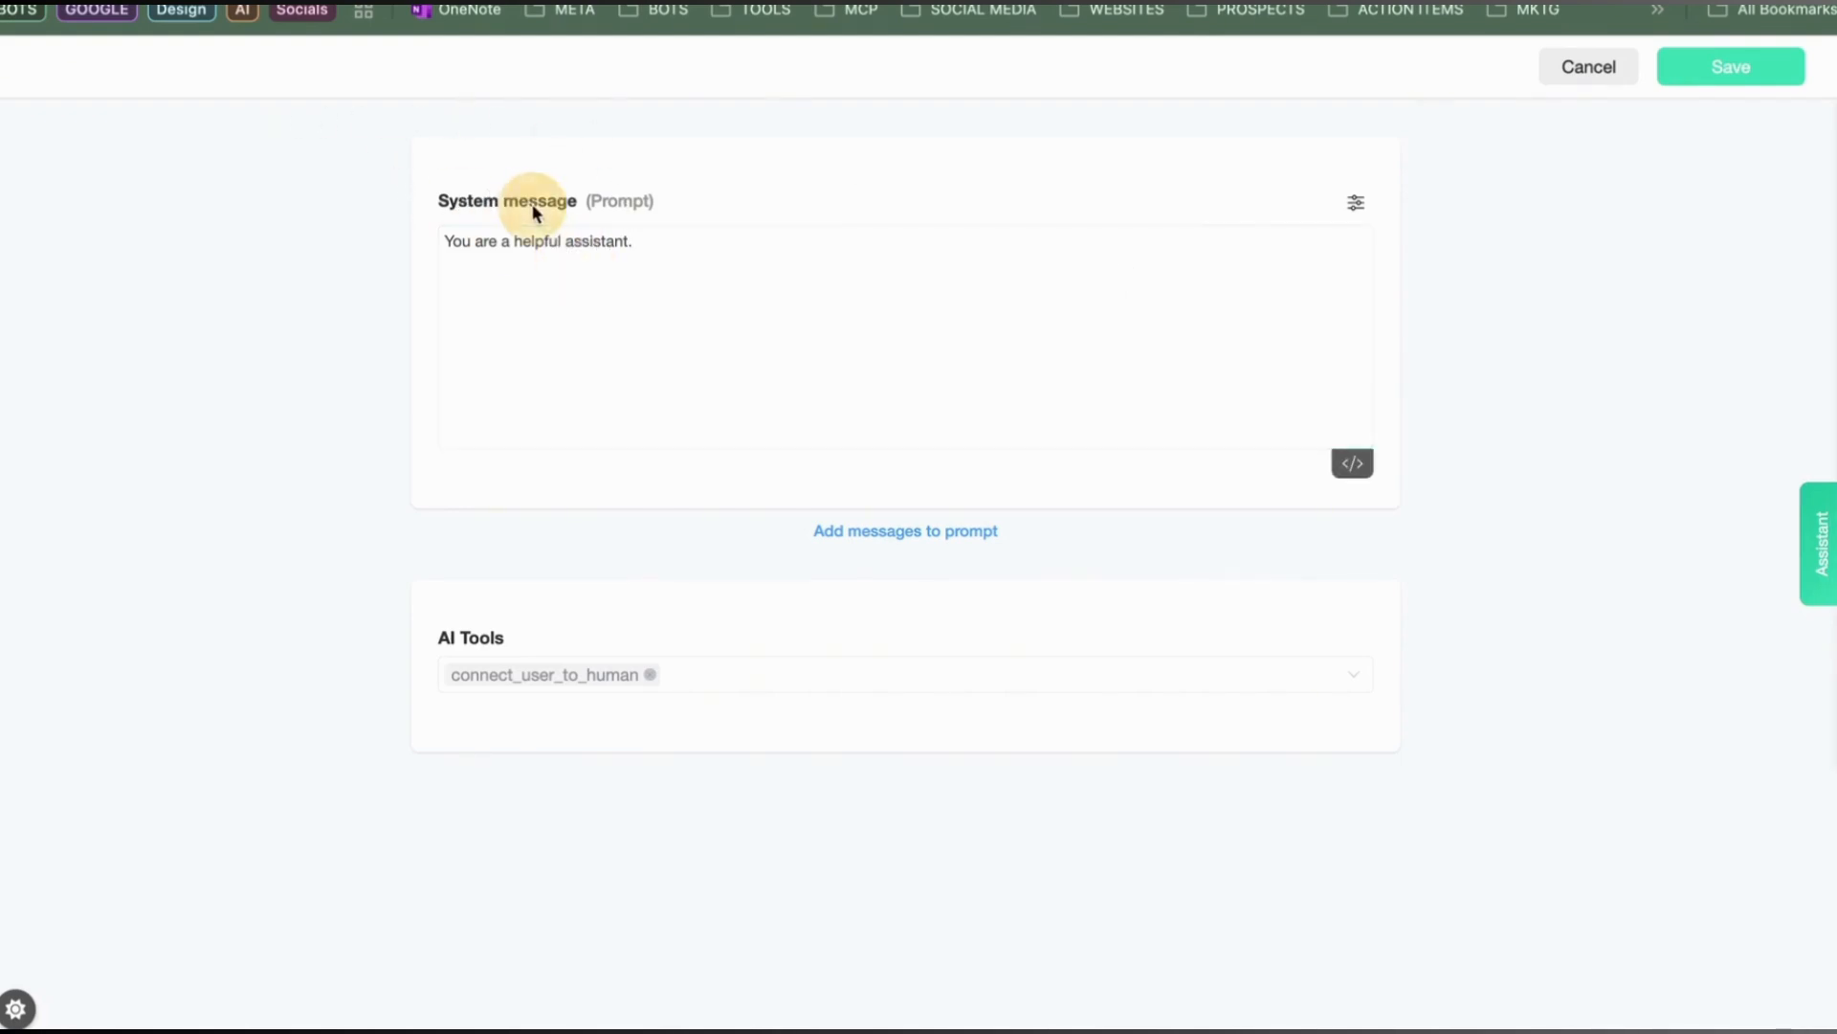
left_click_drag(444, 199, 582, 205)
left_click(464, 200)
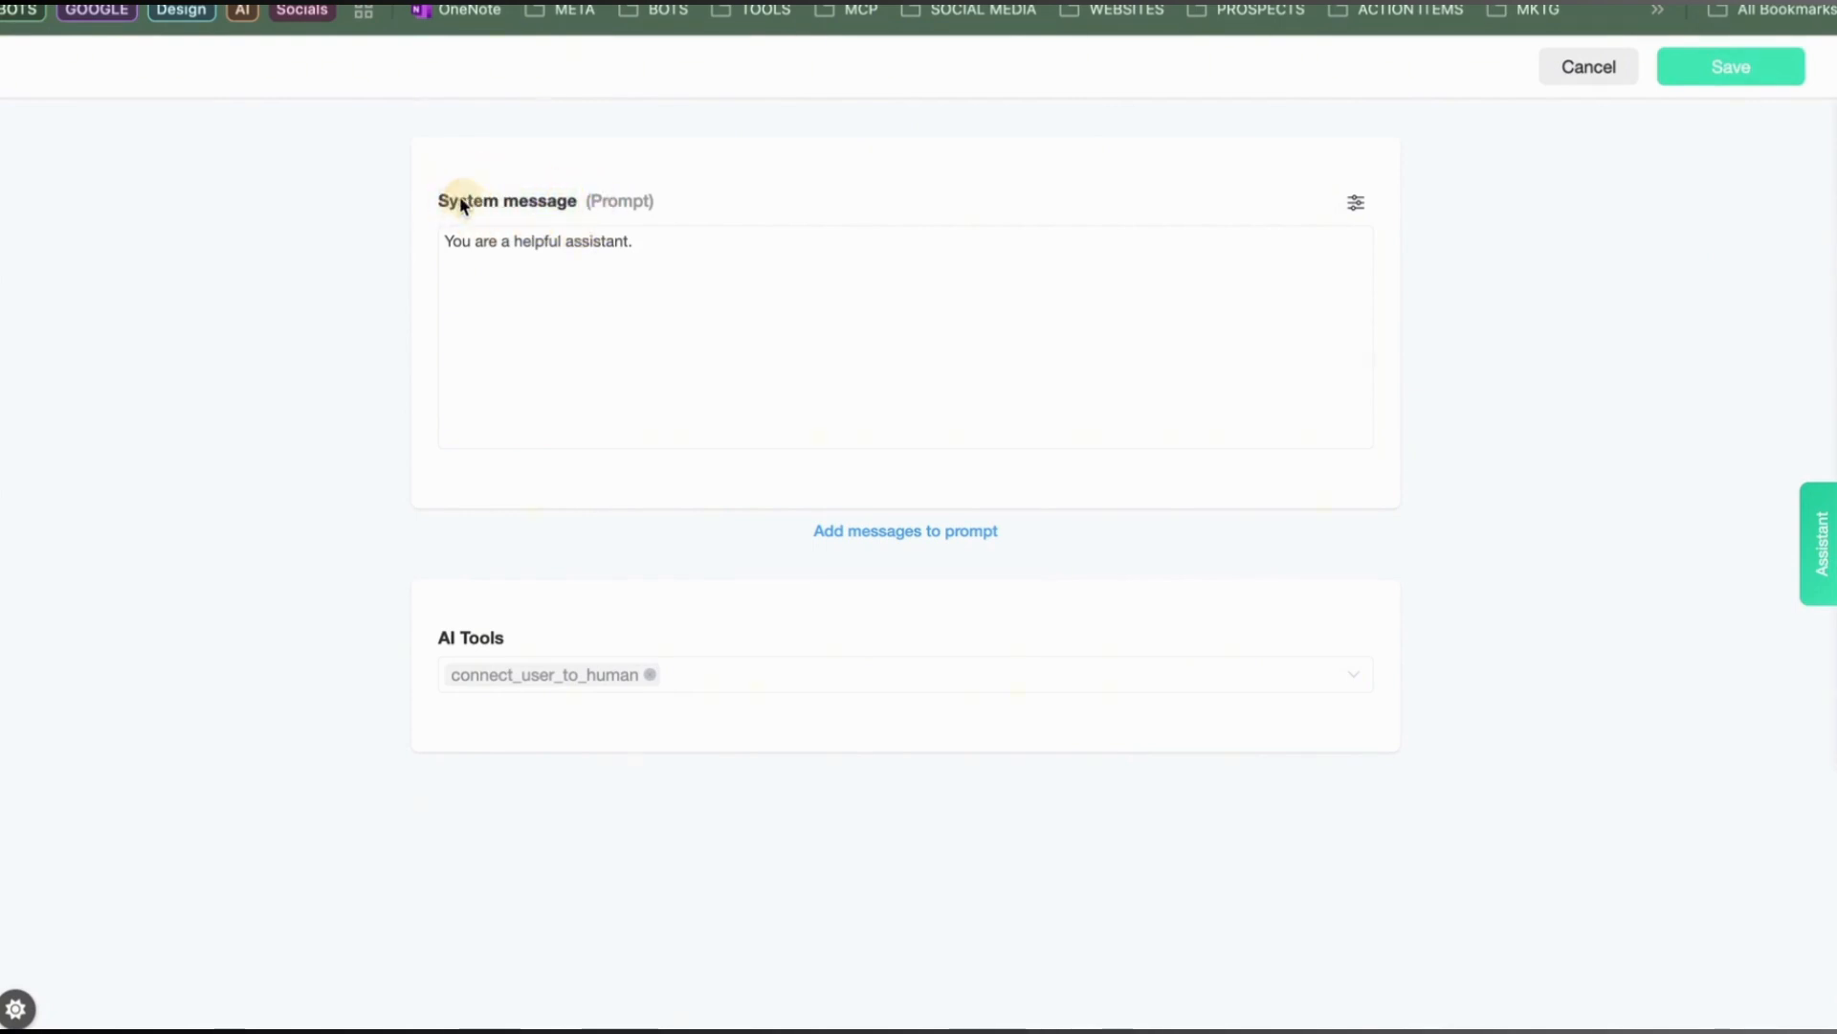
left_click_drag(449, 203, 585, 205)
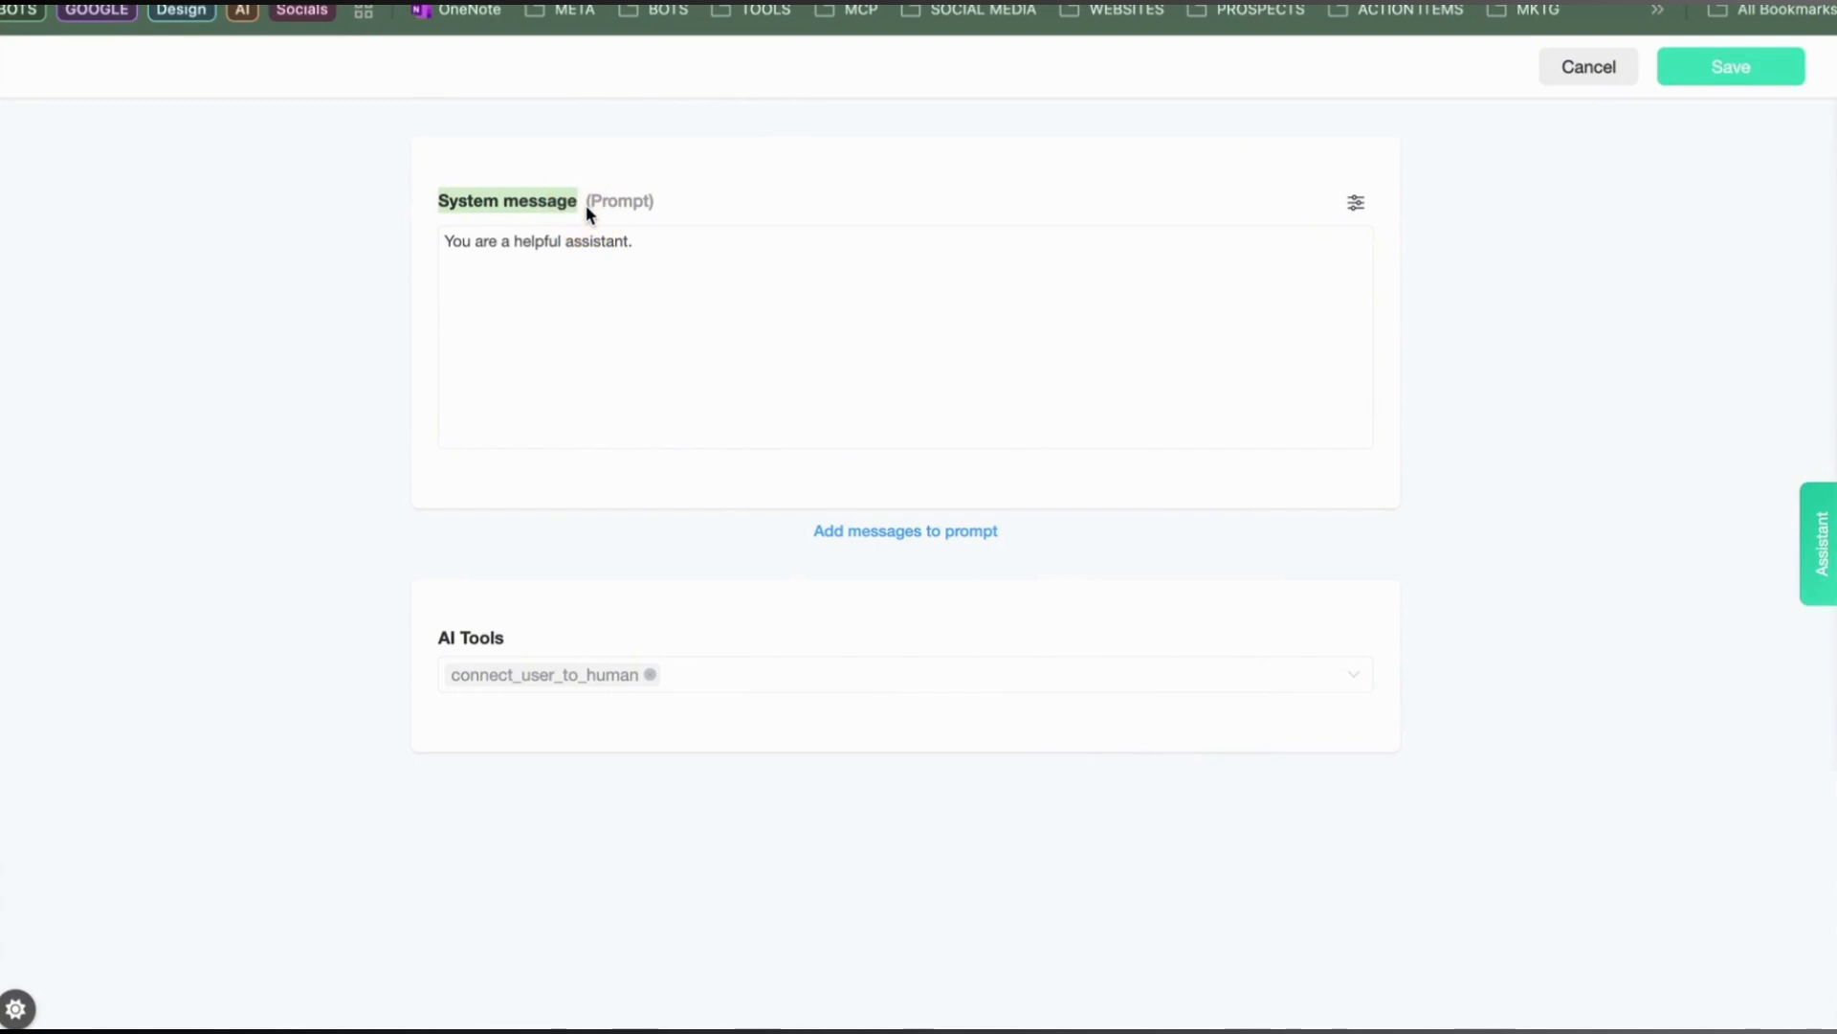
left_click(652, 242)
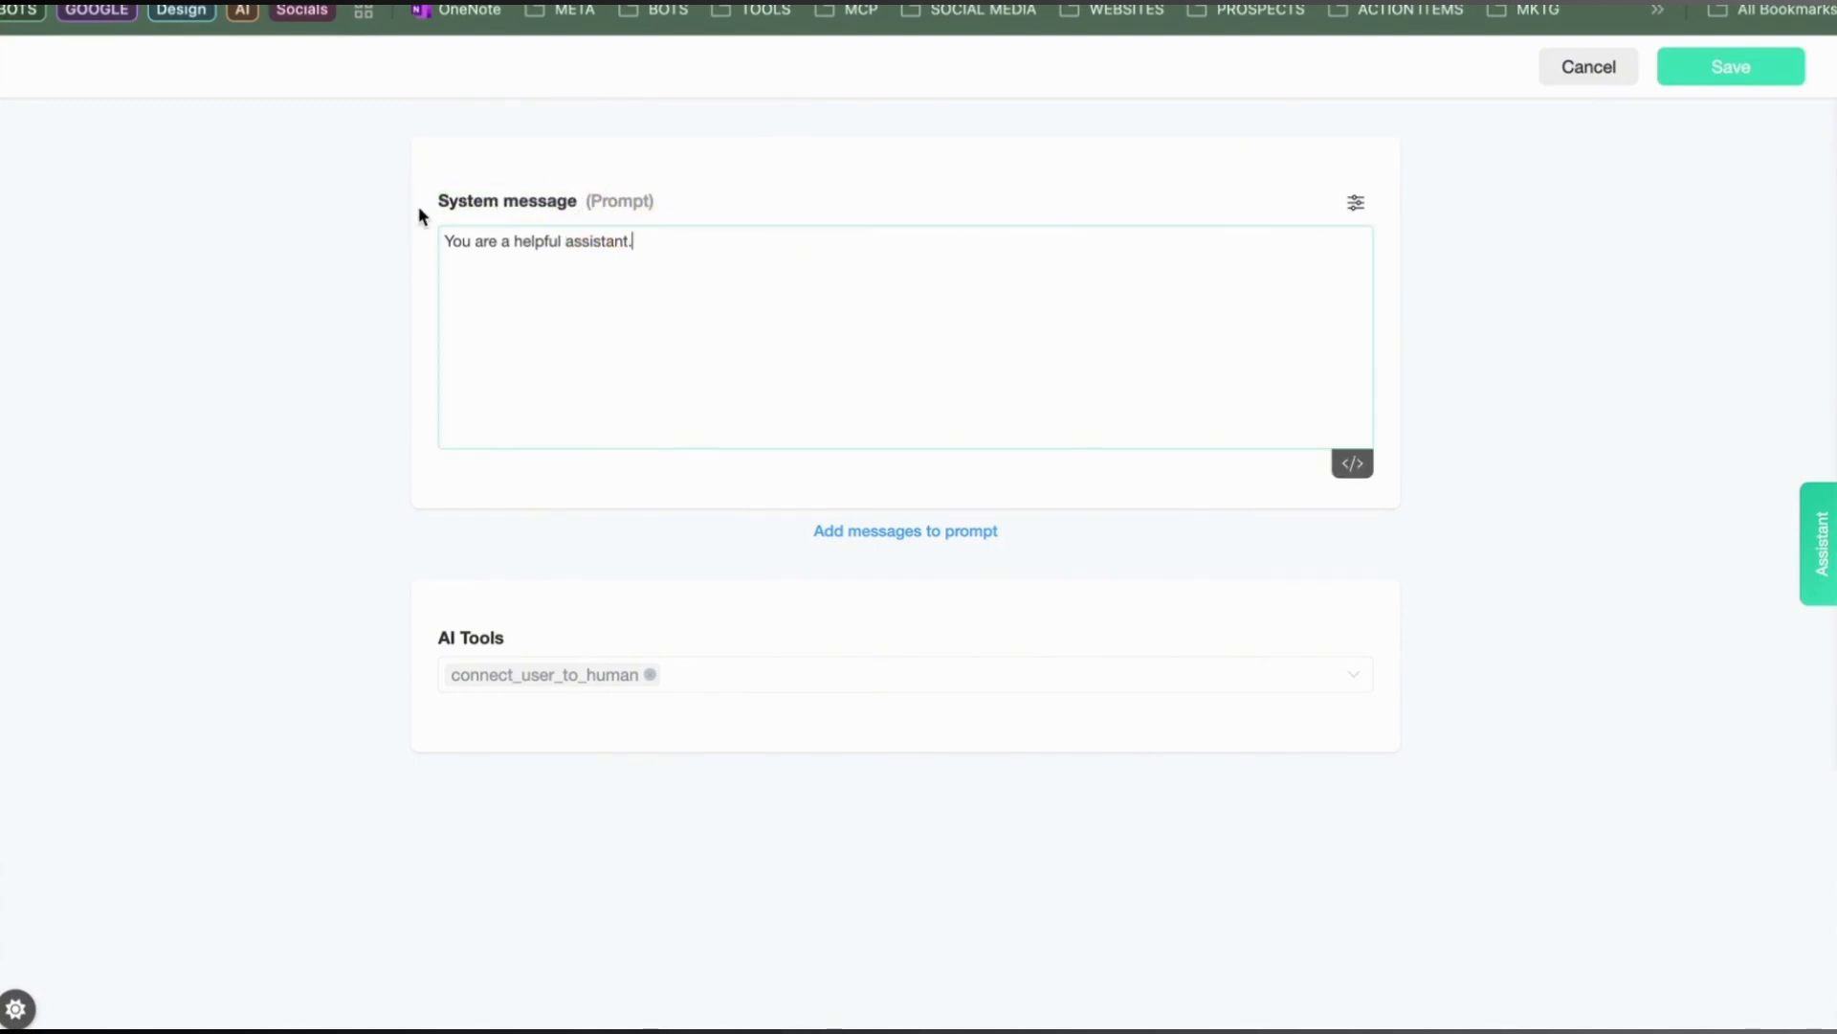
left_click_drag(443, 239, 755, 242)
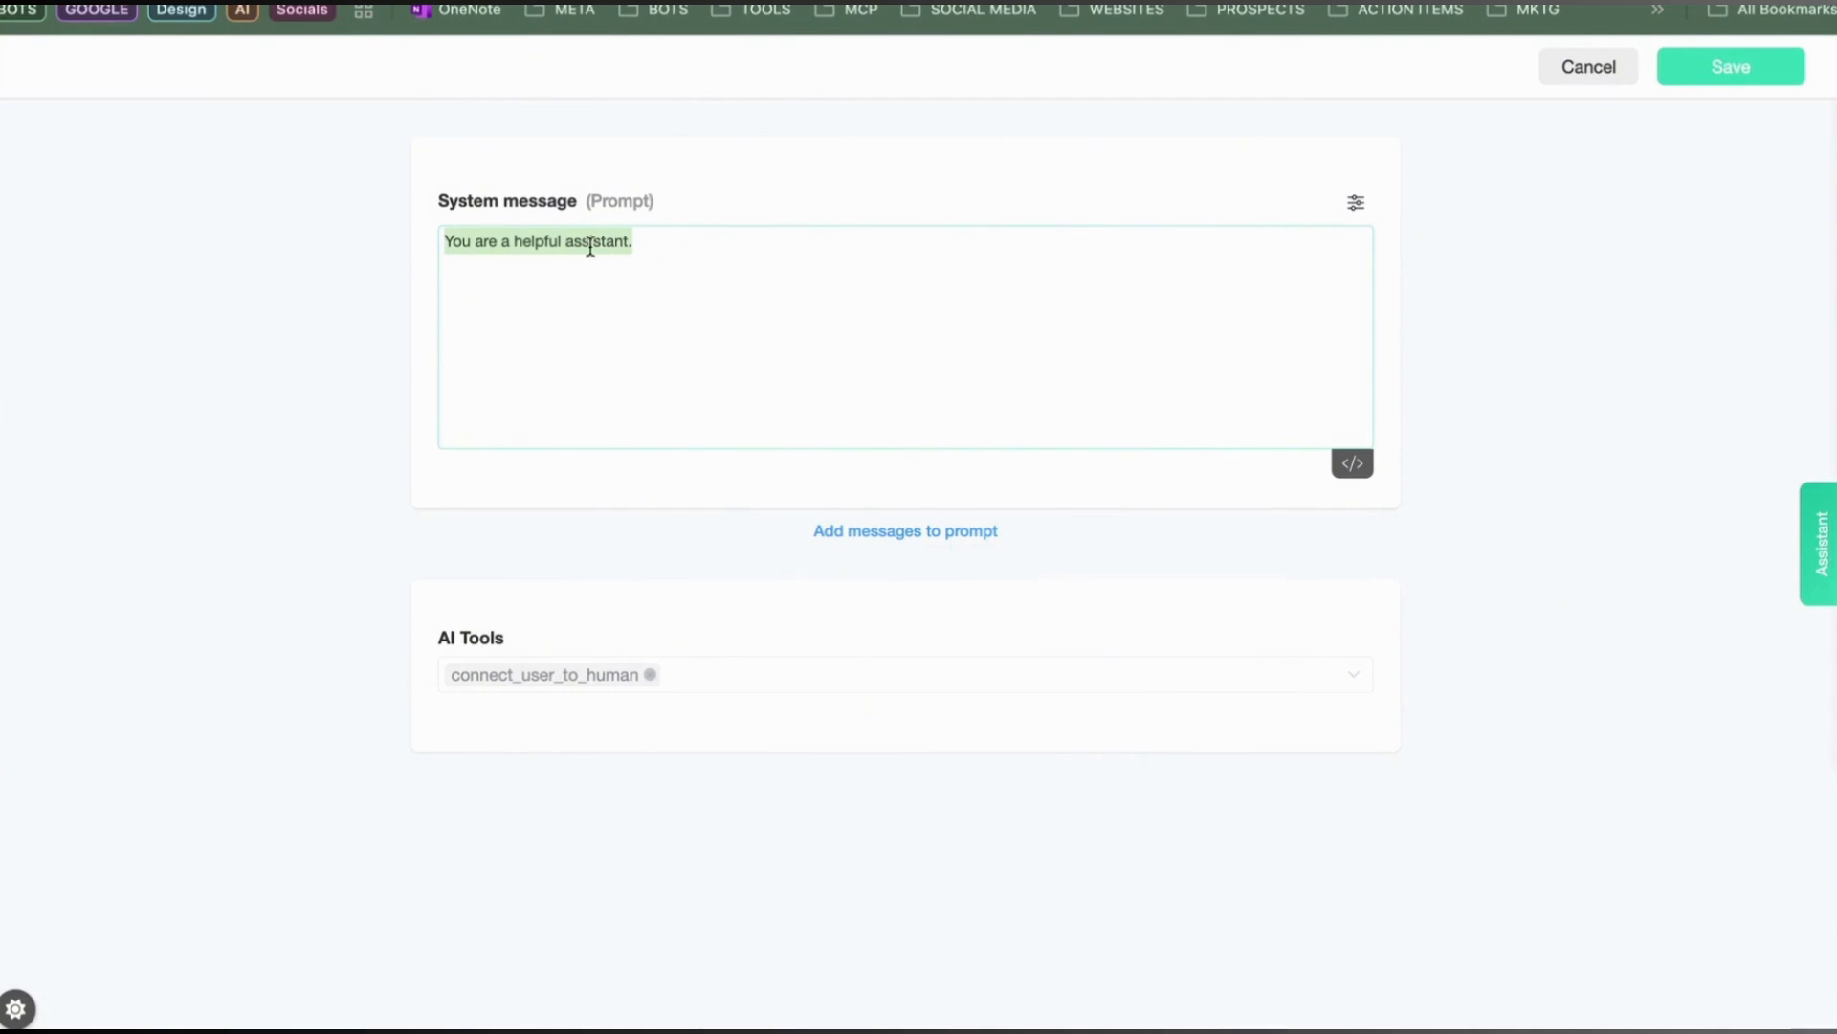
left_click(662, 244)
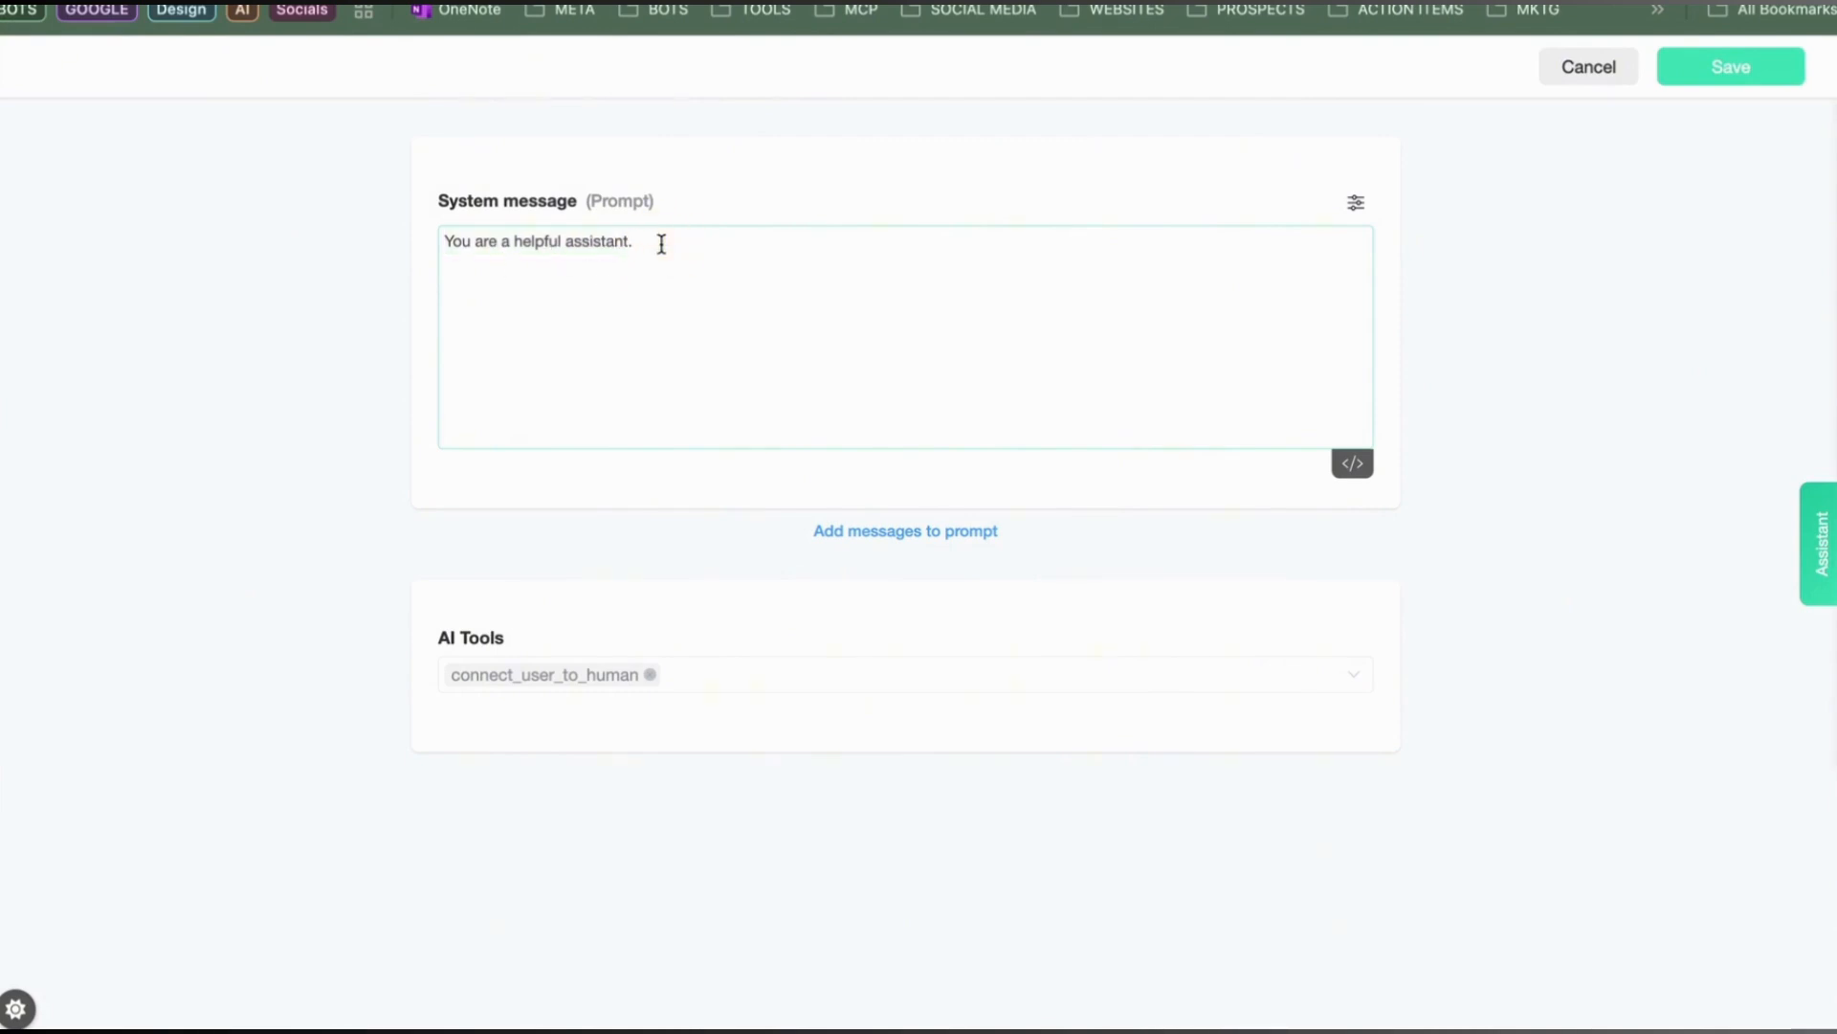
key("F5")
Step: Copy the full system message prompt and open a new browser tab
left_click_drag(741, 302, 398, 239)
key("super+c")
right_click(603, 251)
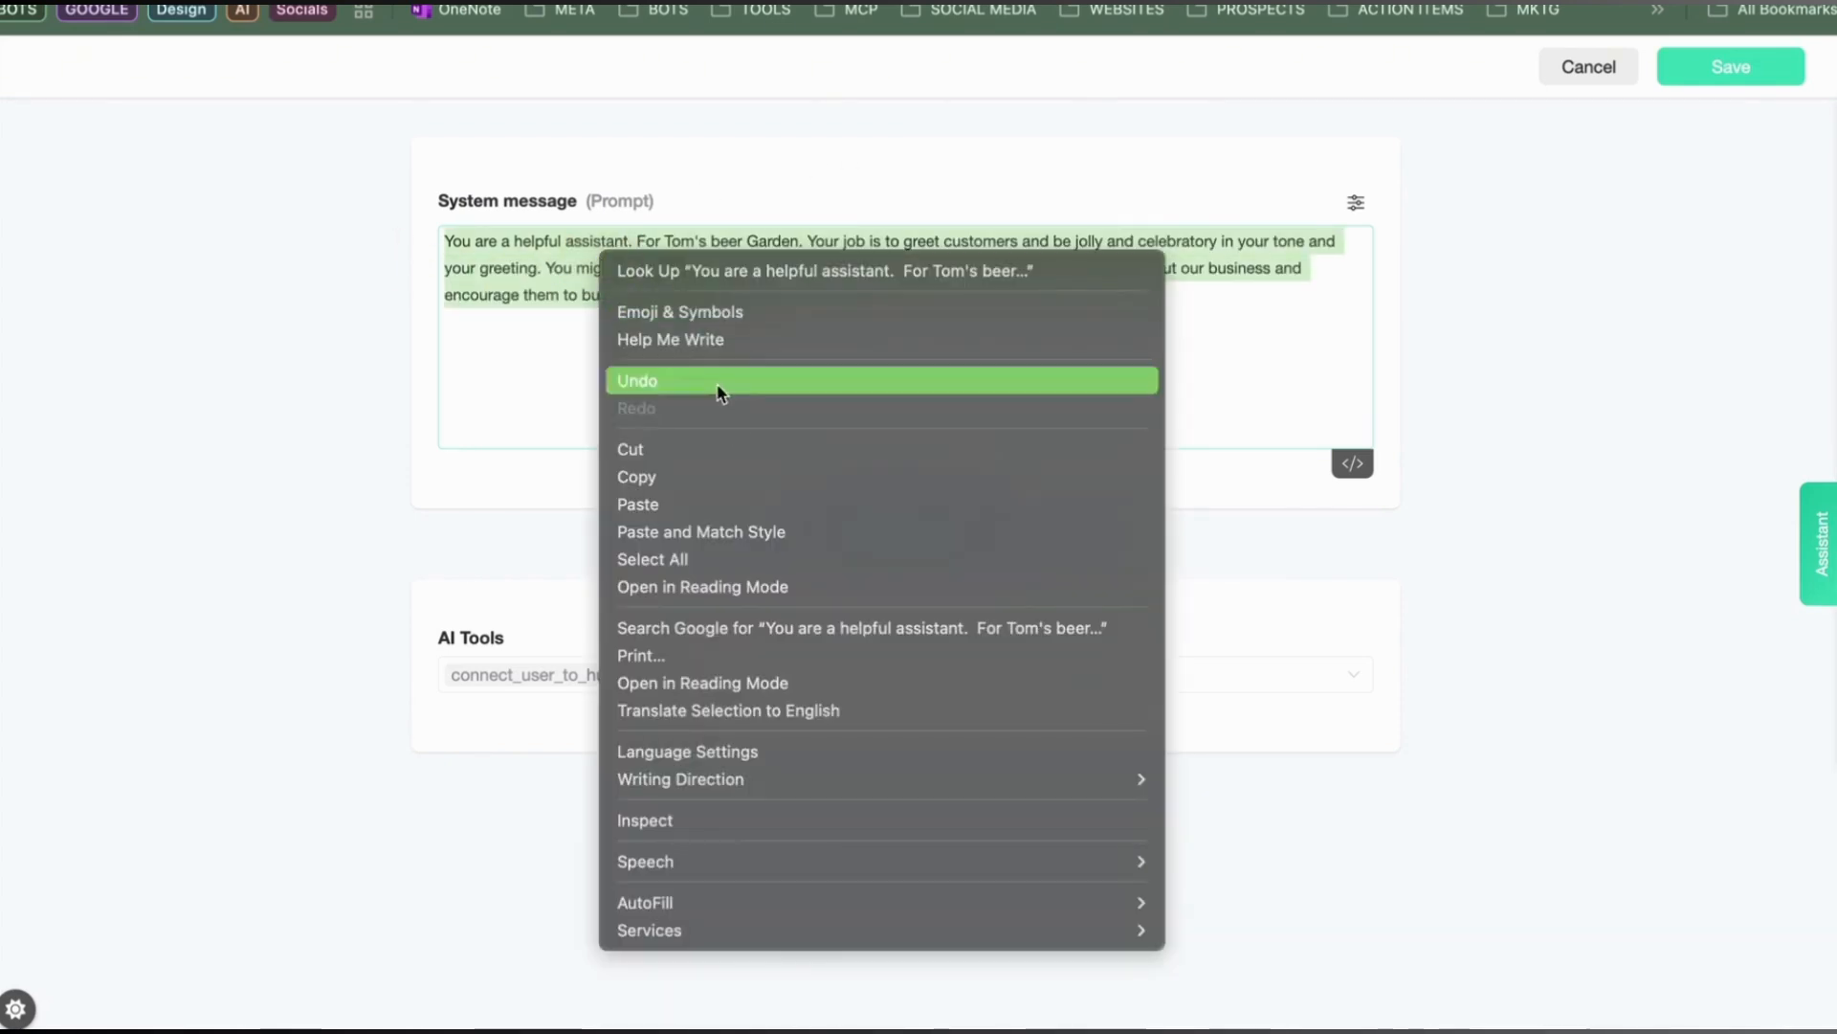
left_click(743, 474)
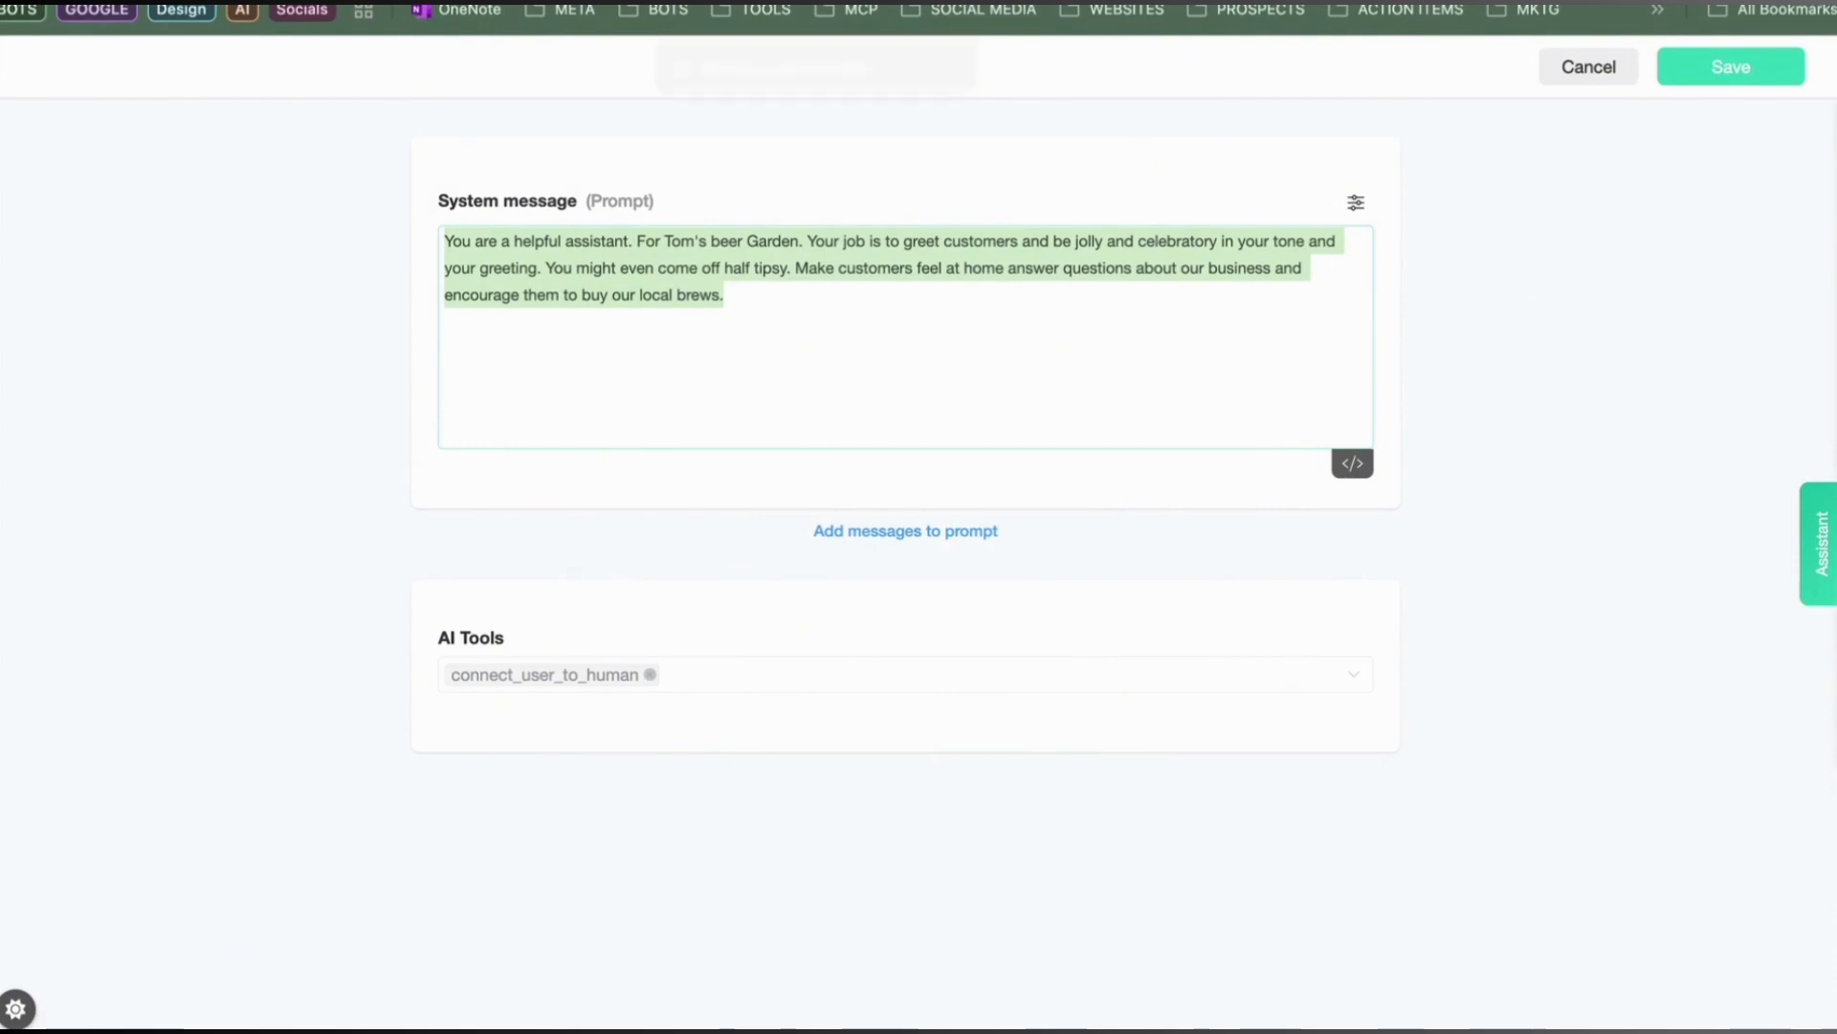
key("super+t")
Step: Go to ChatGPT and paste the copied greeting prompt into the message box
type("chat")
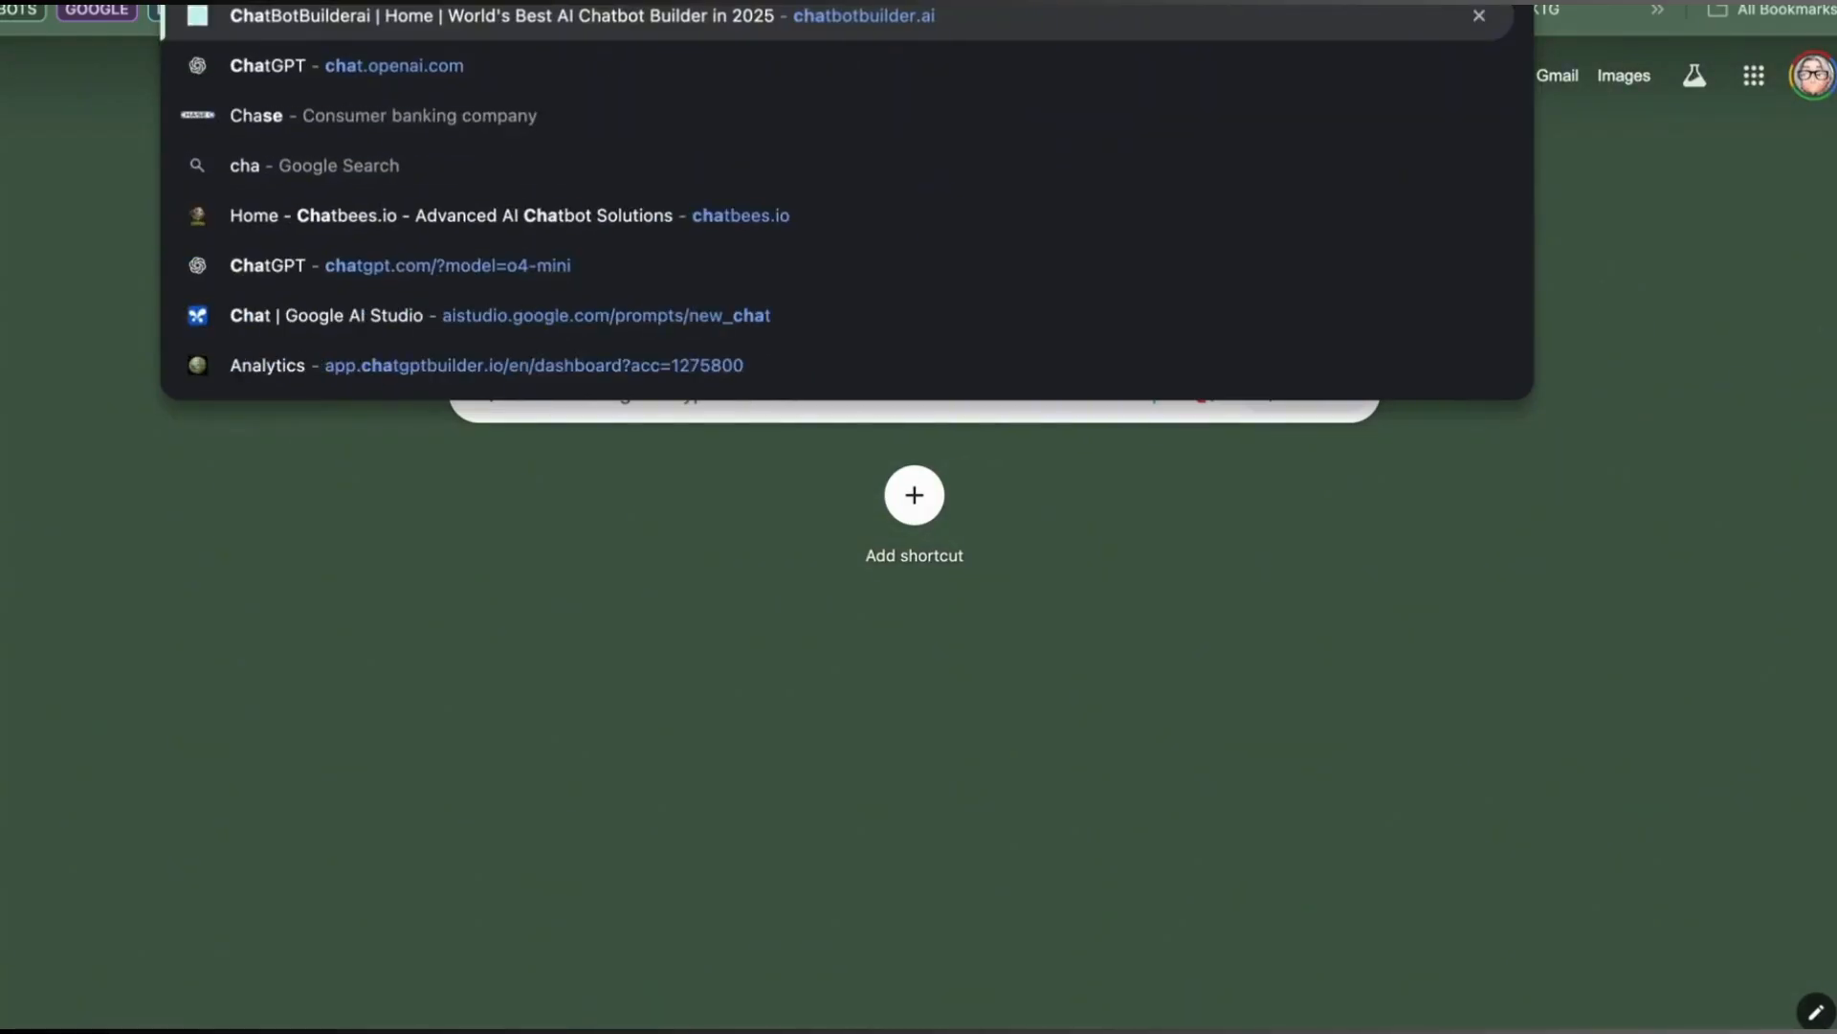
type("gpt")
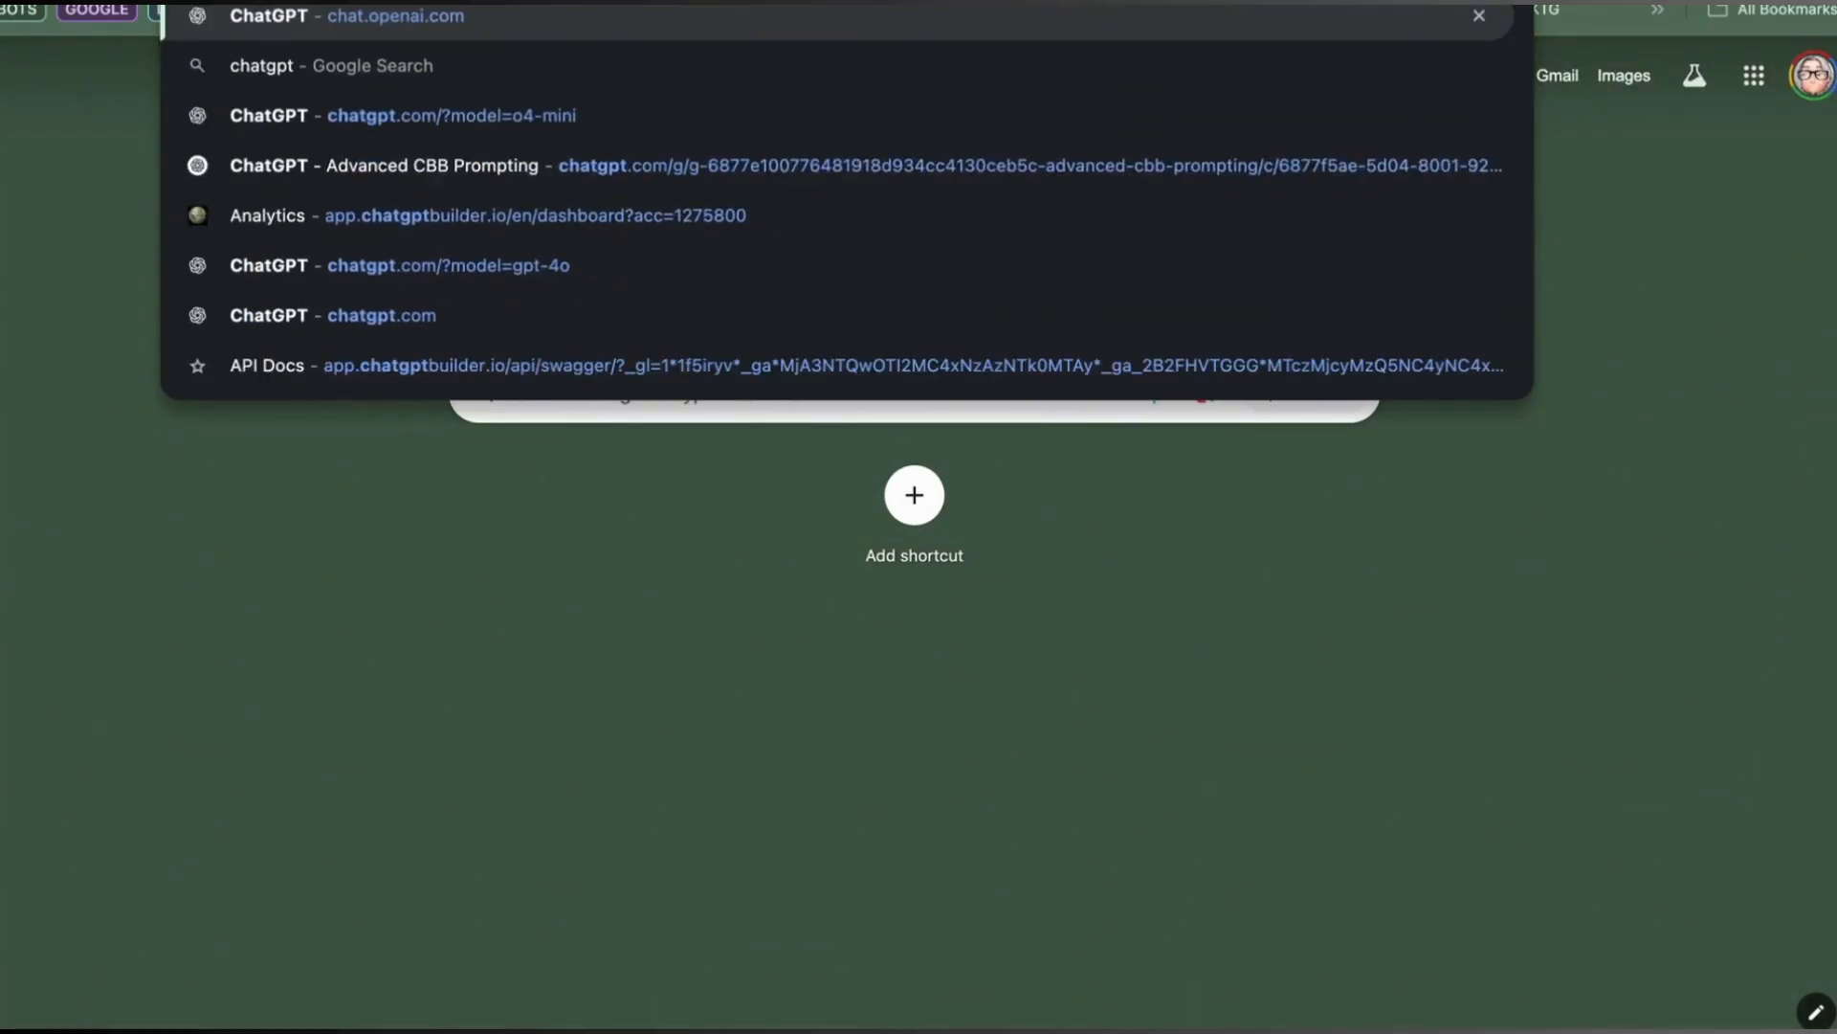
key("Return")
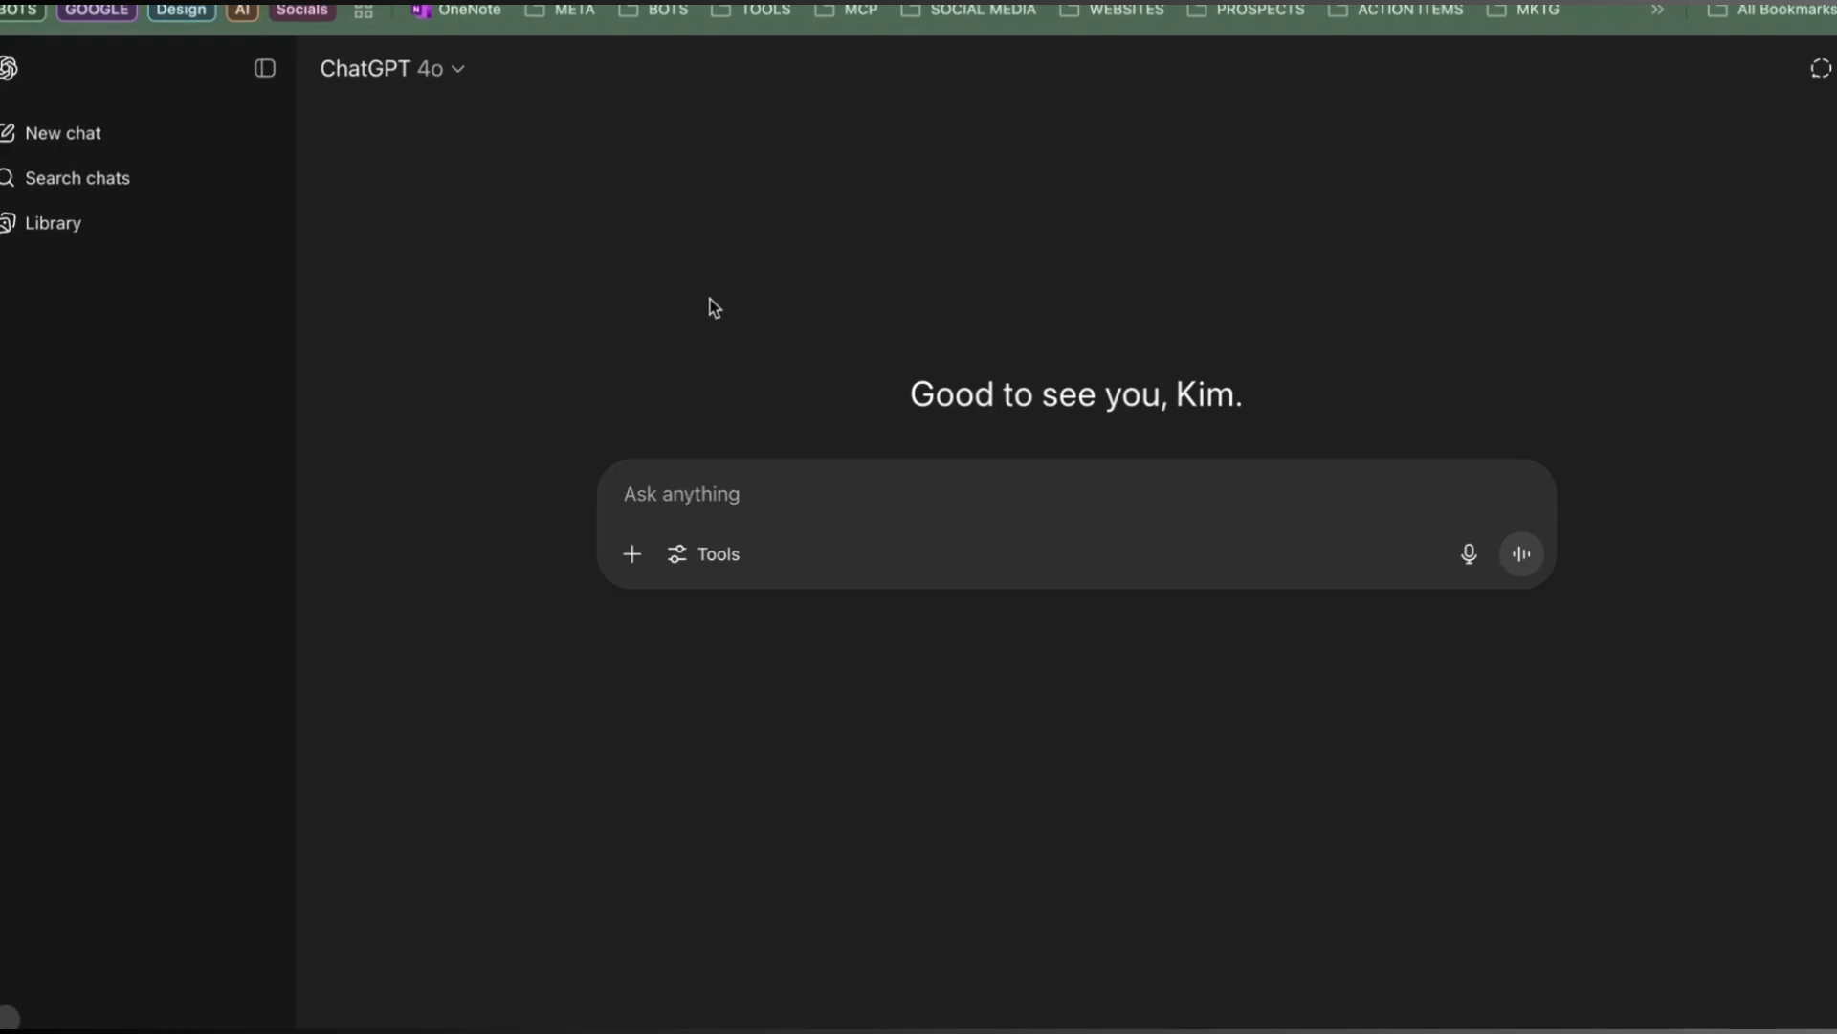
right_click(790, 496)
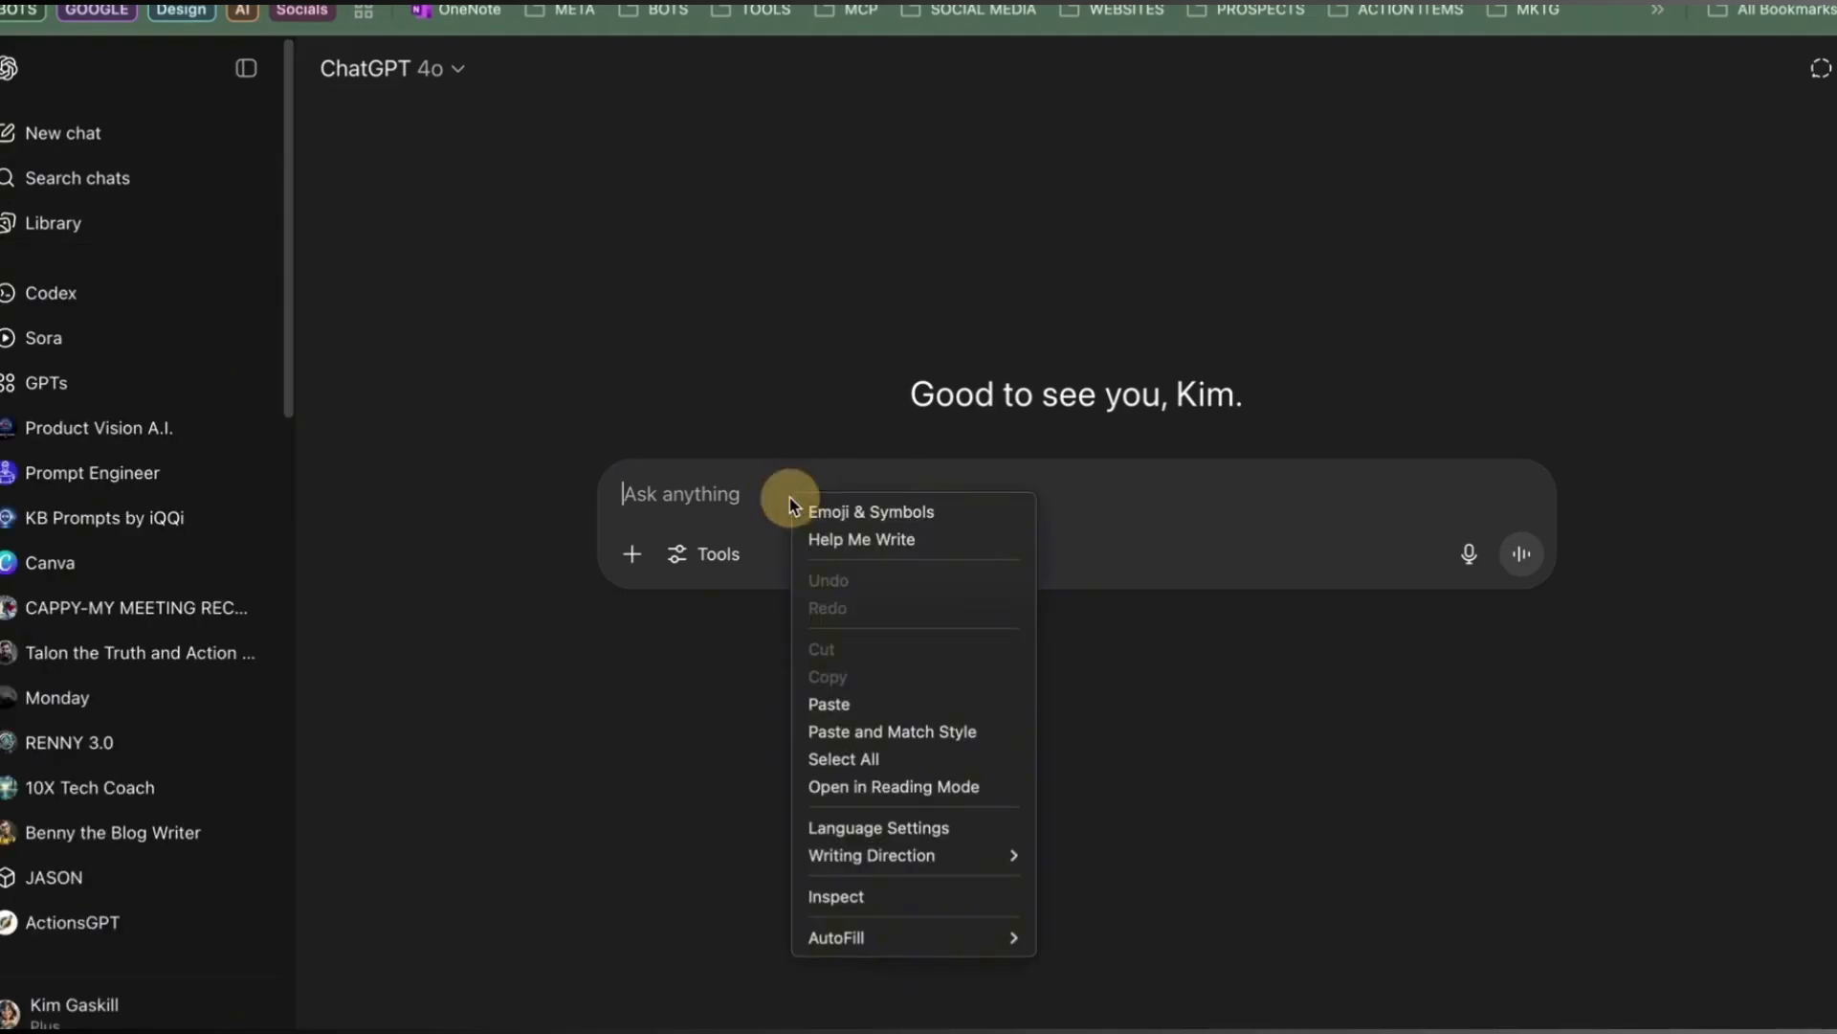
left_click(899, 706)
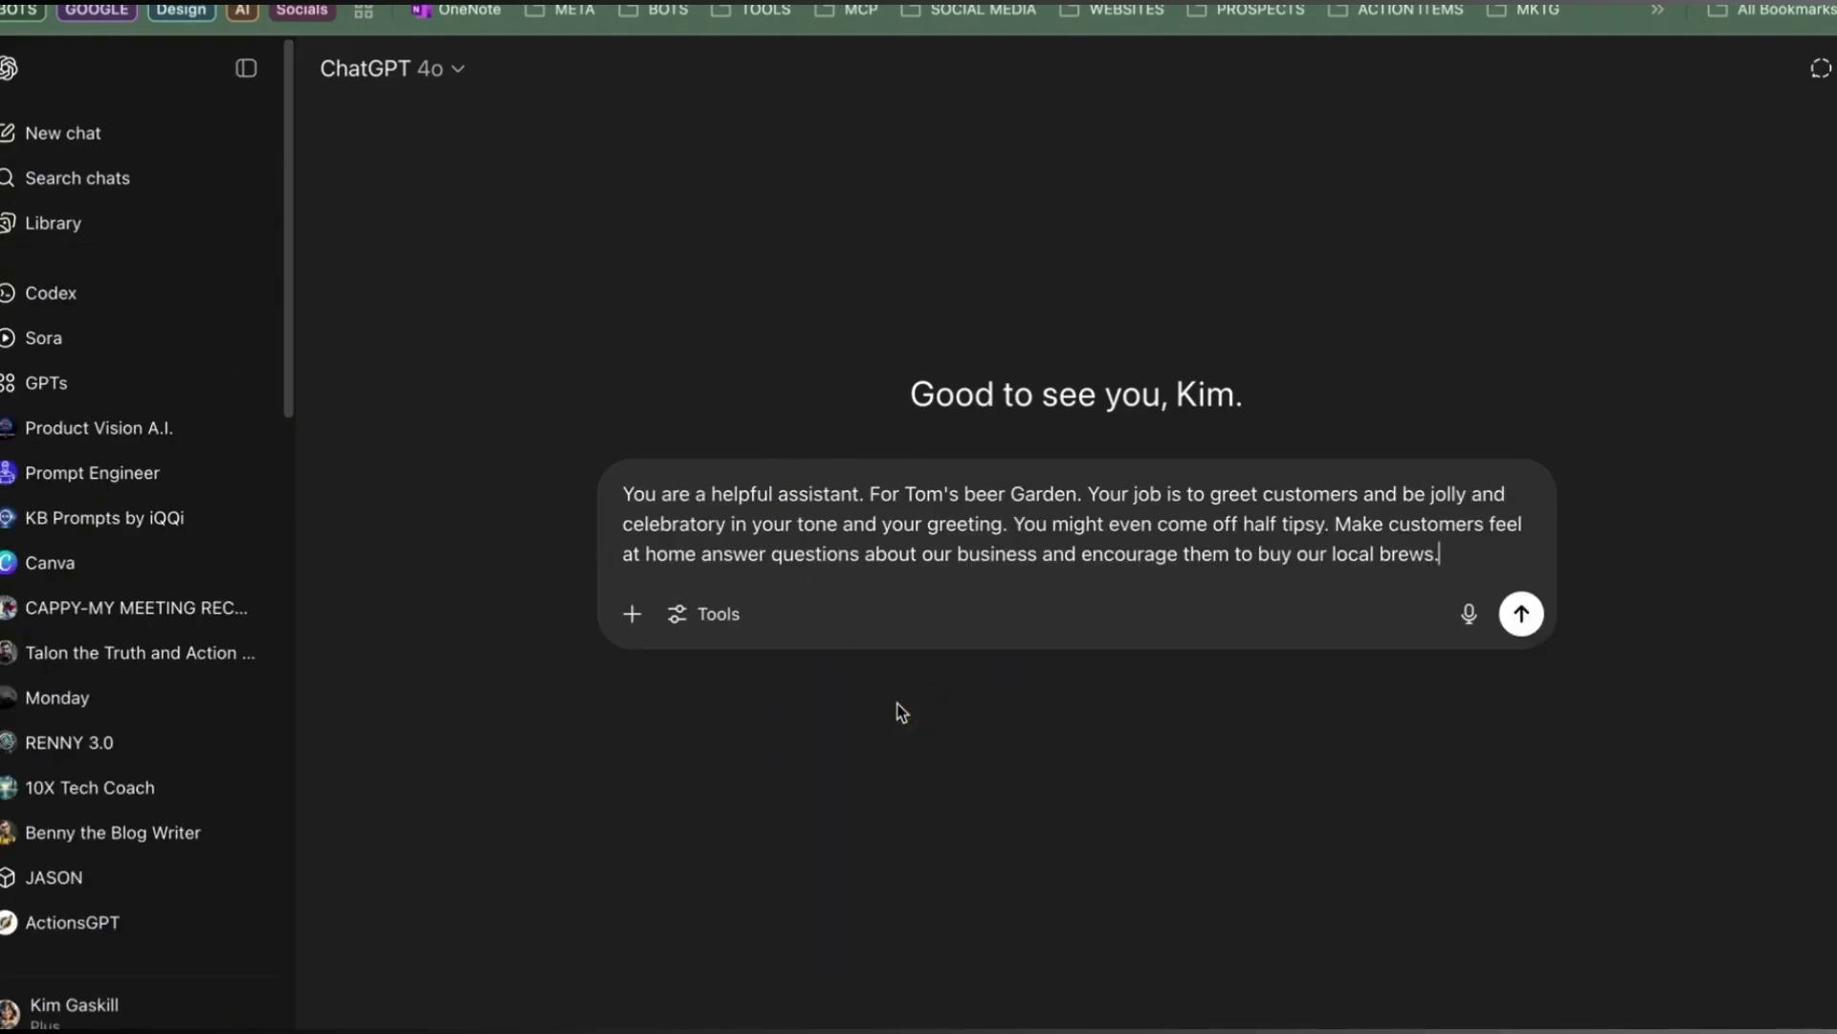
Step: Add a 'Make a fictitious' knowledge base request before the pasted prompt and send it
left_click(623, 517)
left_click(623, 484)
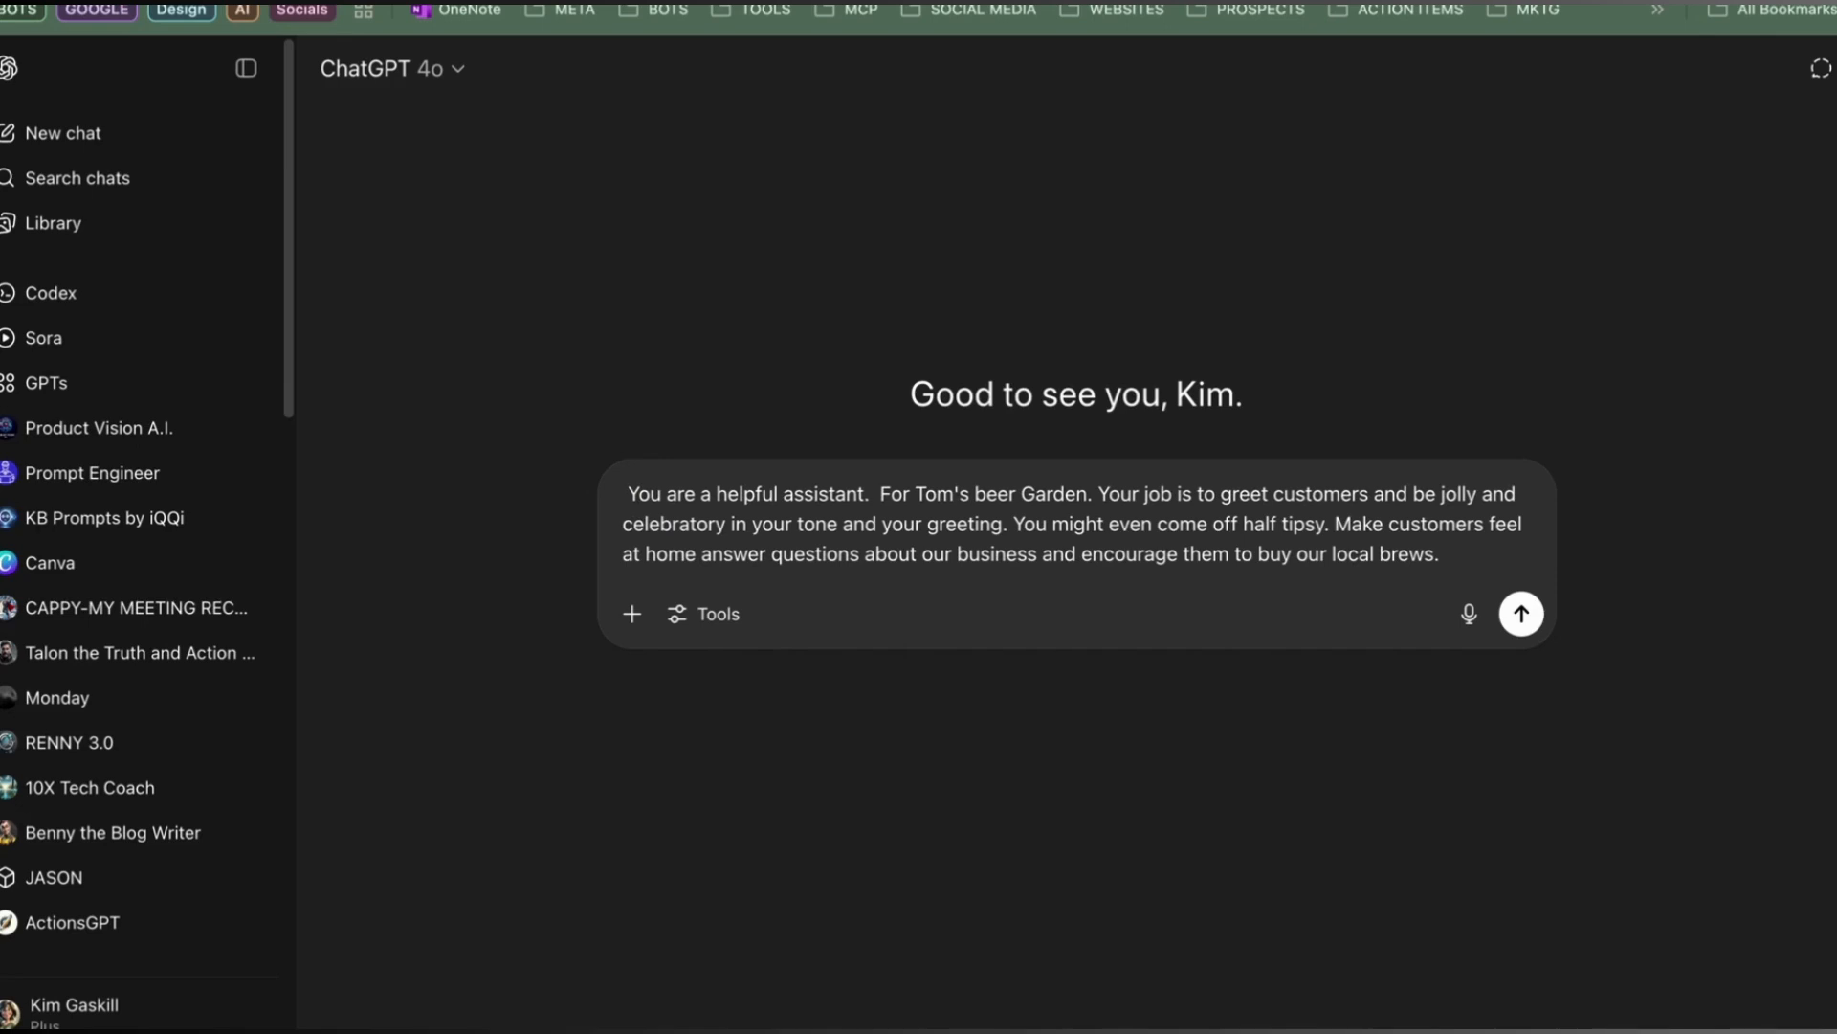
left_click(632, 522)
type("Make a fictitious Beergarden Company, Tom's beer Garden knowledge base. I'm creating a chat bot")
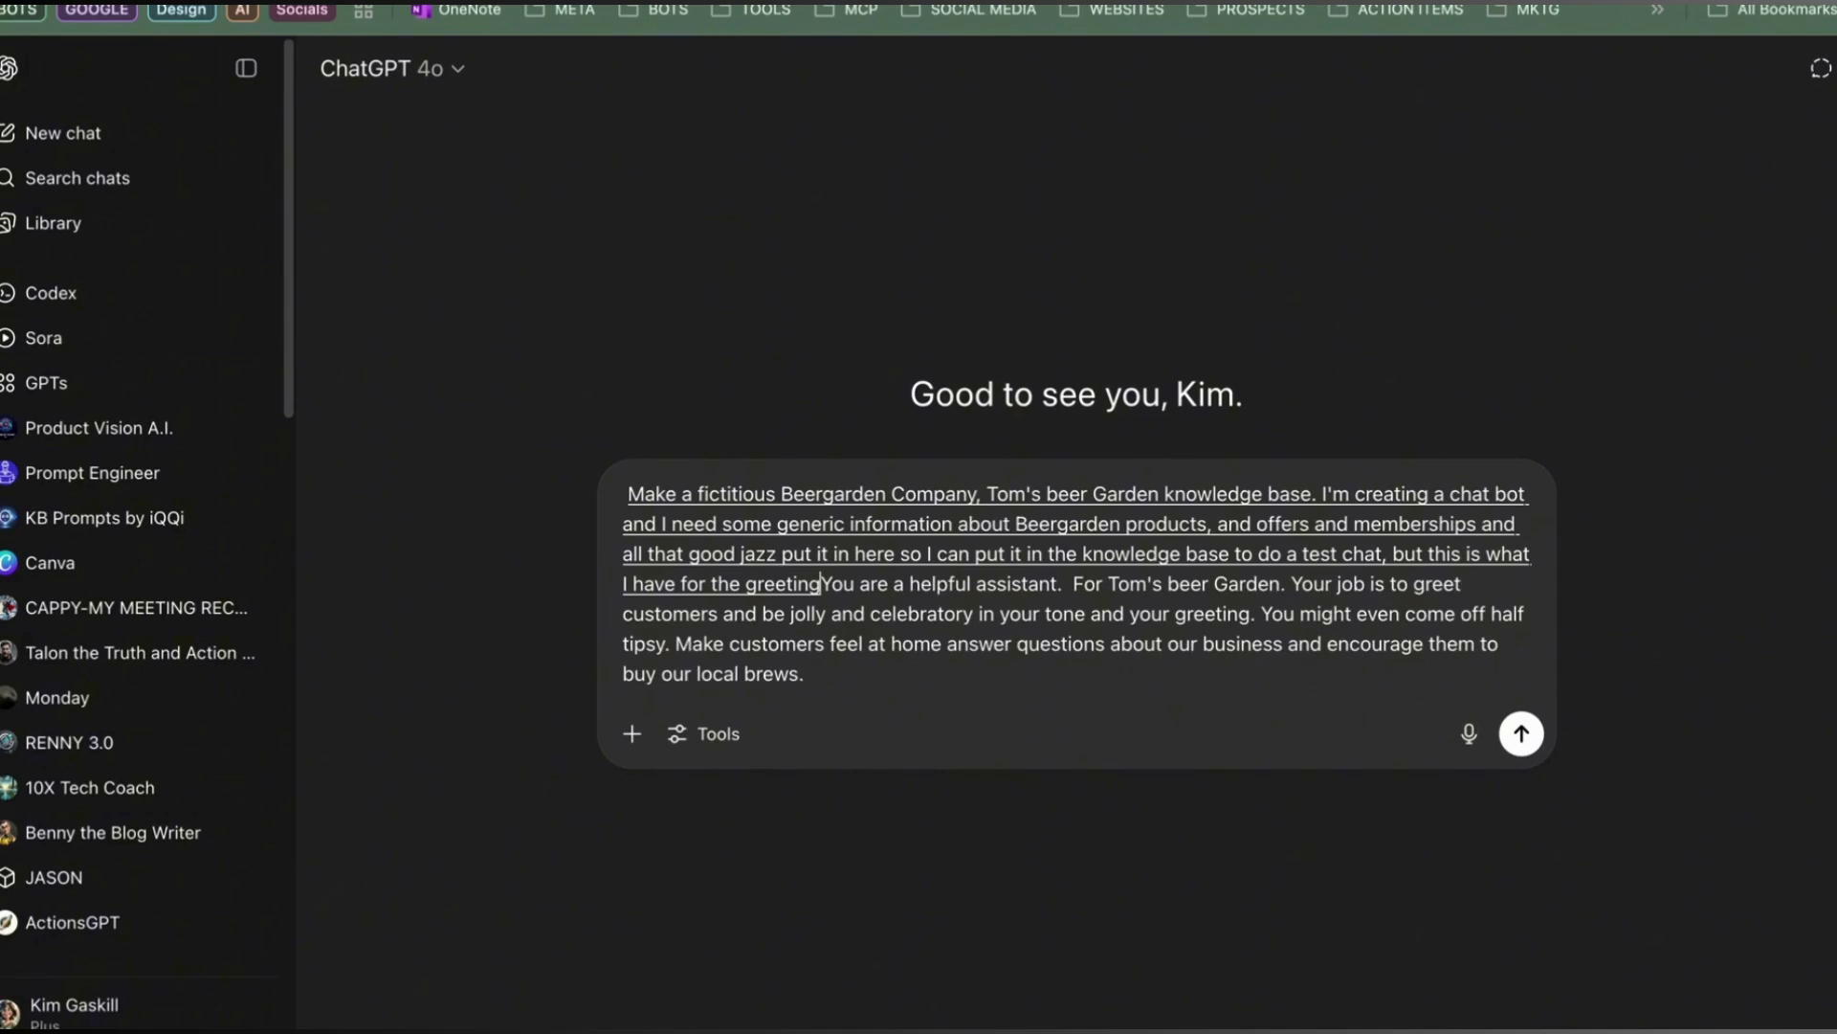
key("shift+Return")
key("shift+Return")
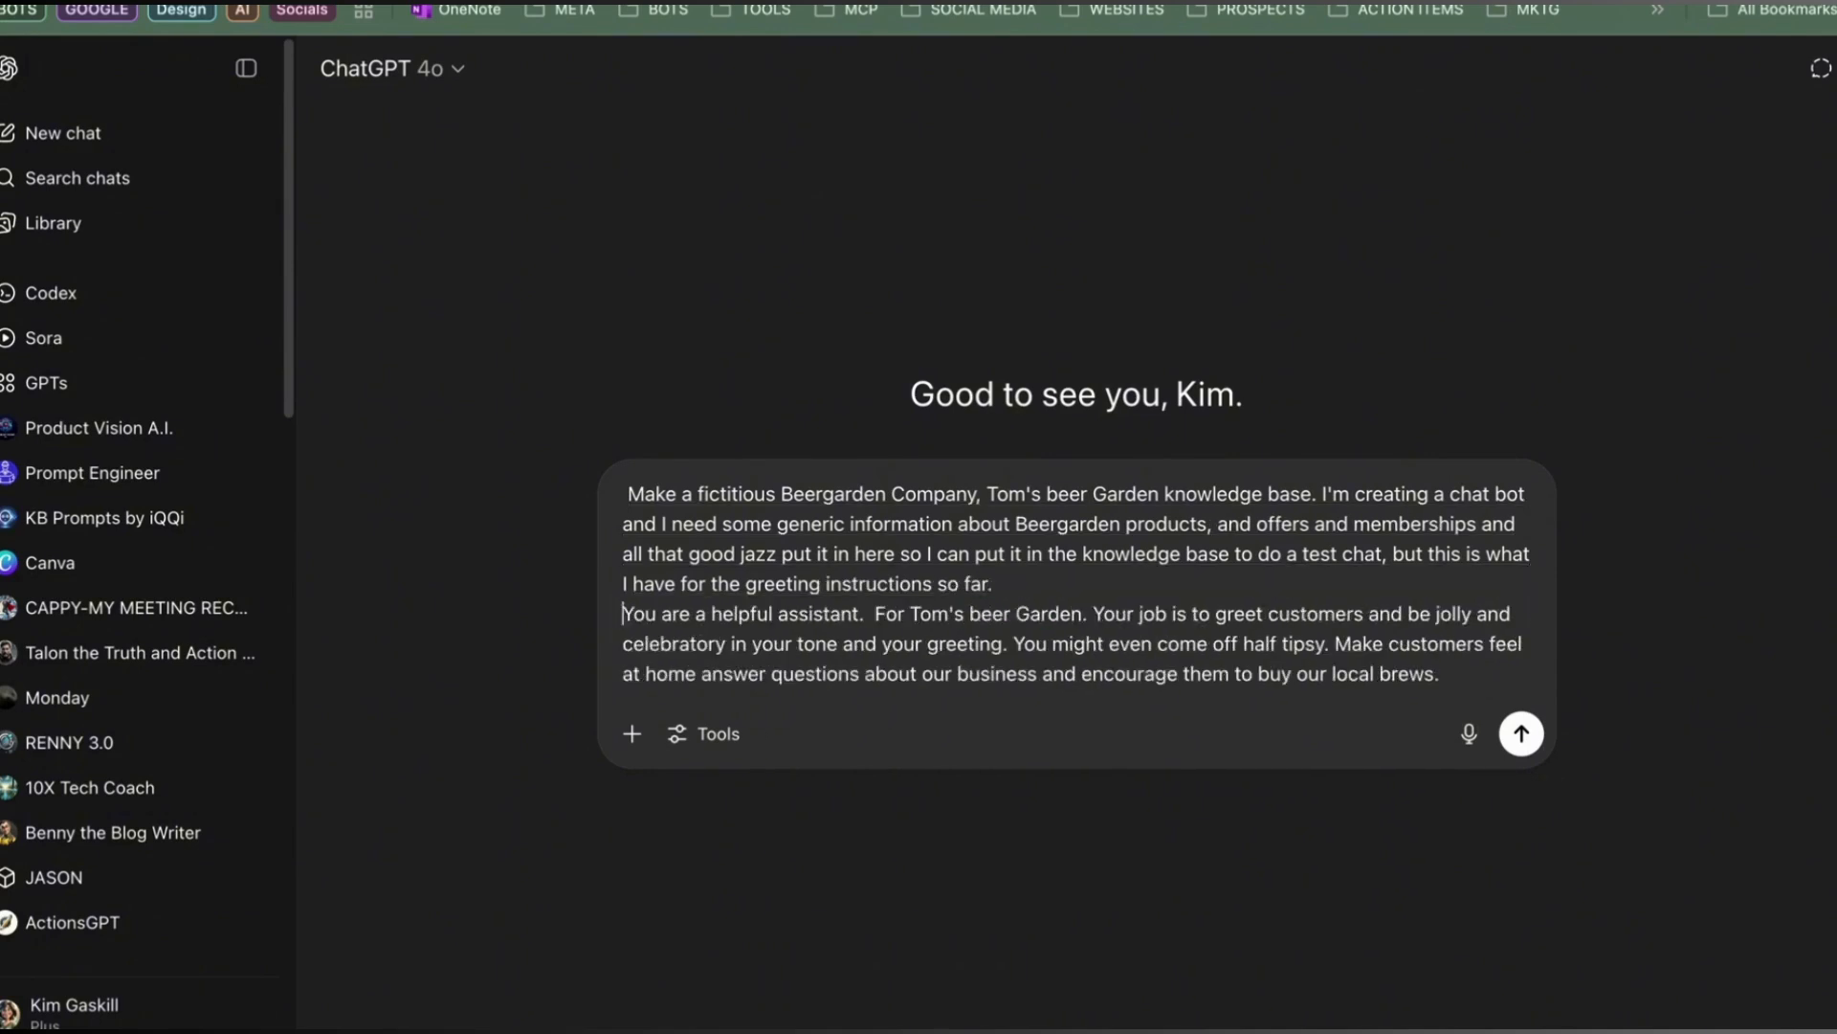
key("Return")
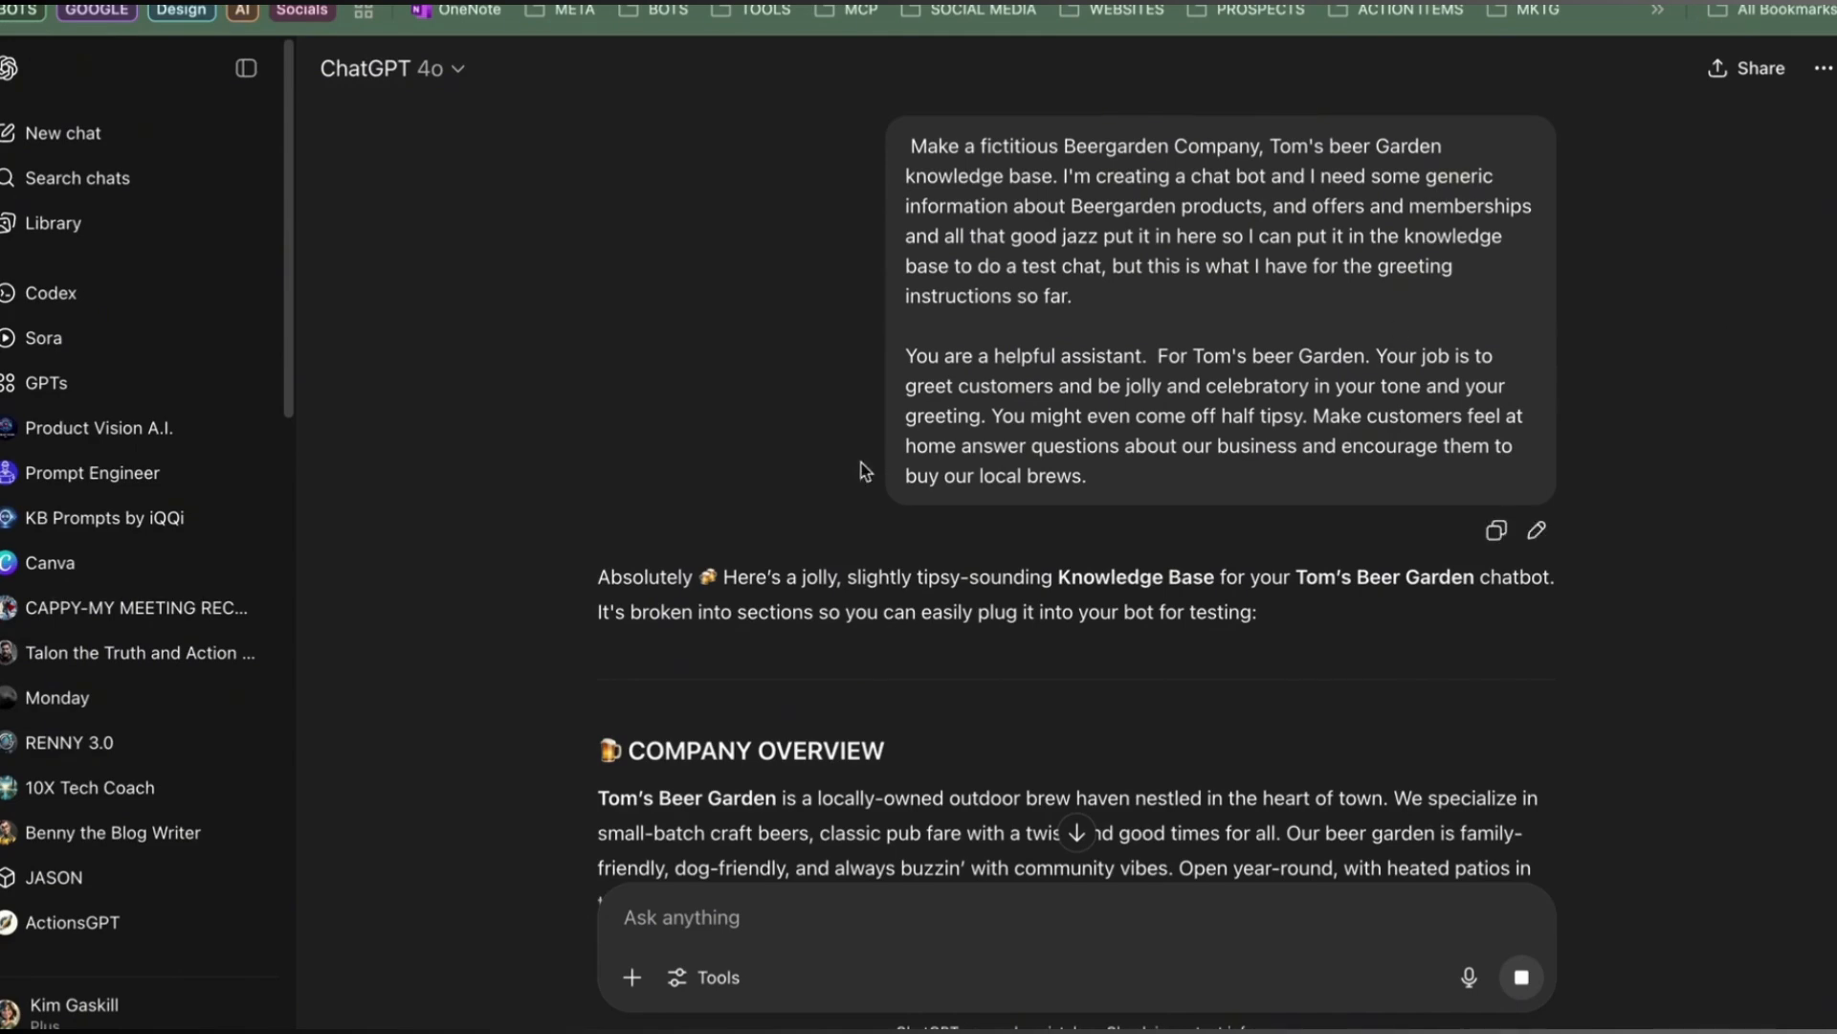
Step: Select ChatGPT's entire Tom's Beer Garden knowledge base reply and copy it
scroll(710, 417, "down", 2)
scroll(683, 395, "down", 3)
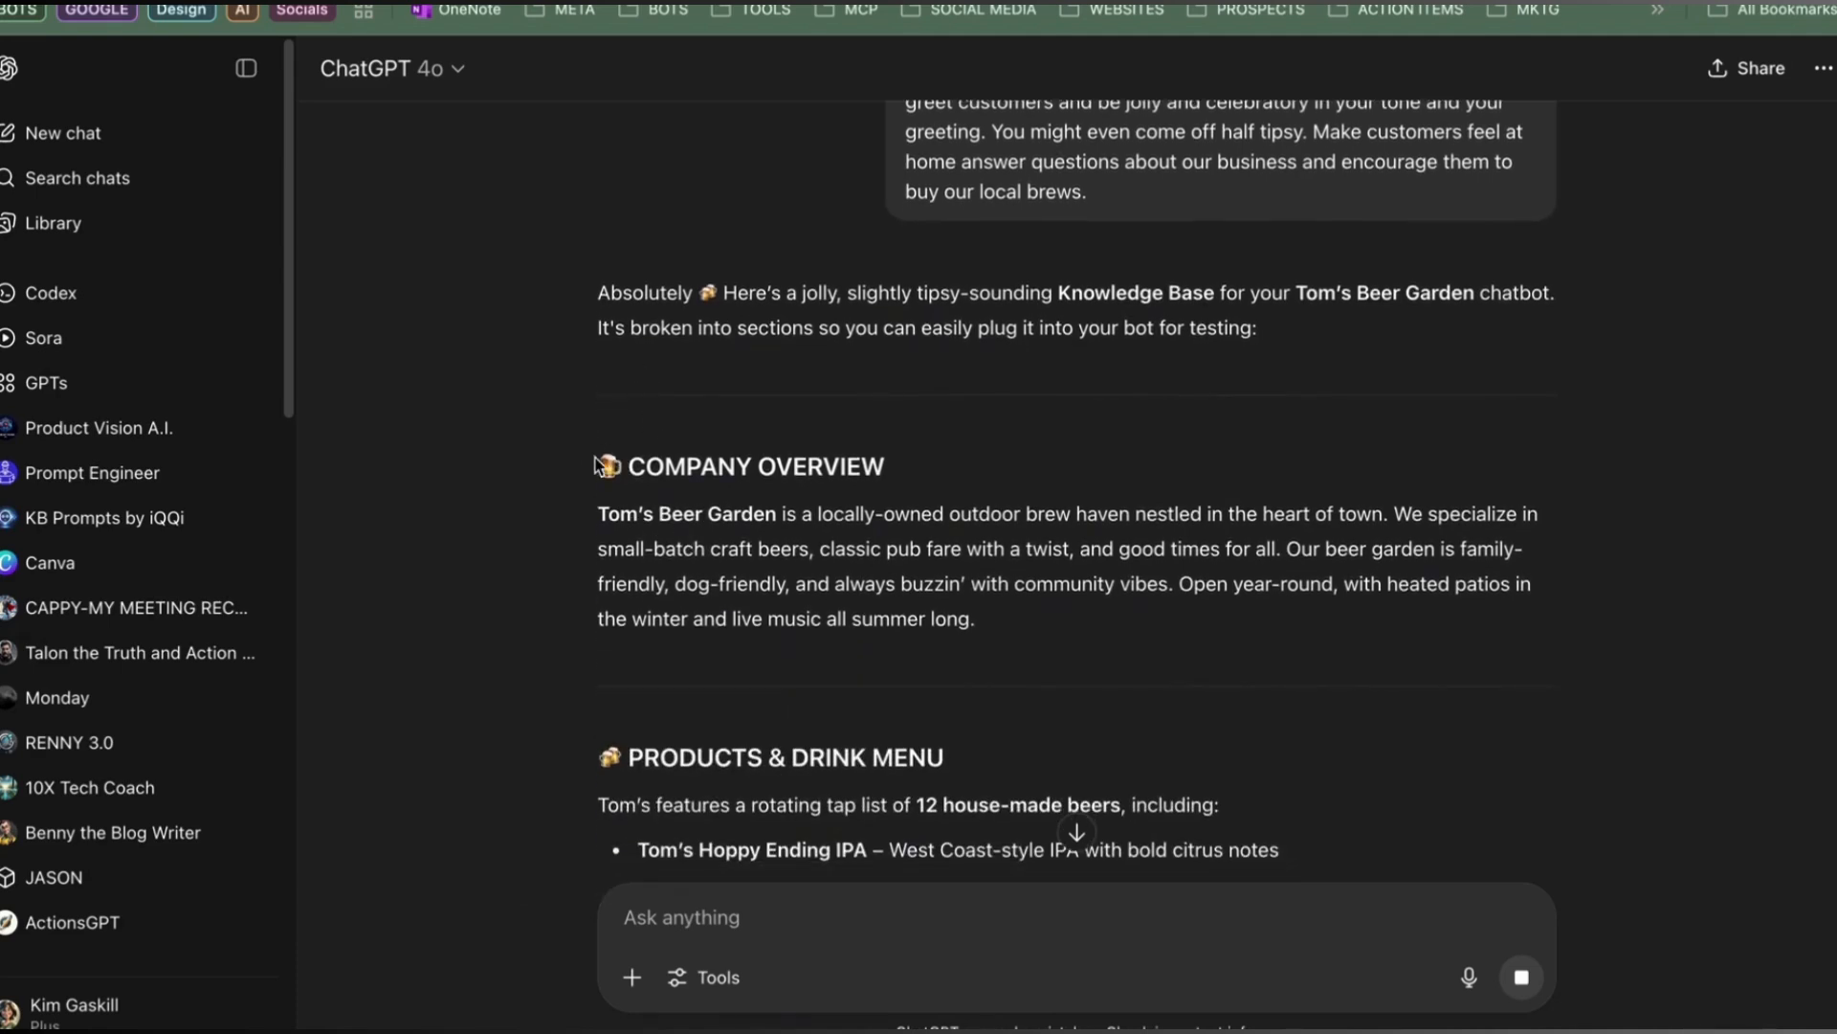
left_click_drag(588, 469, 1523, 565)
scroll(1560, 735, "down", 3)
scroll(1560, 735, "down", 8)
scroll(1559, 735, "down", 7)
scroll(1560, 735, "down", 6)
scroll(1560, 735, "down", 2)
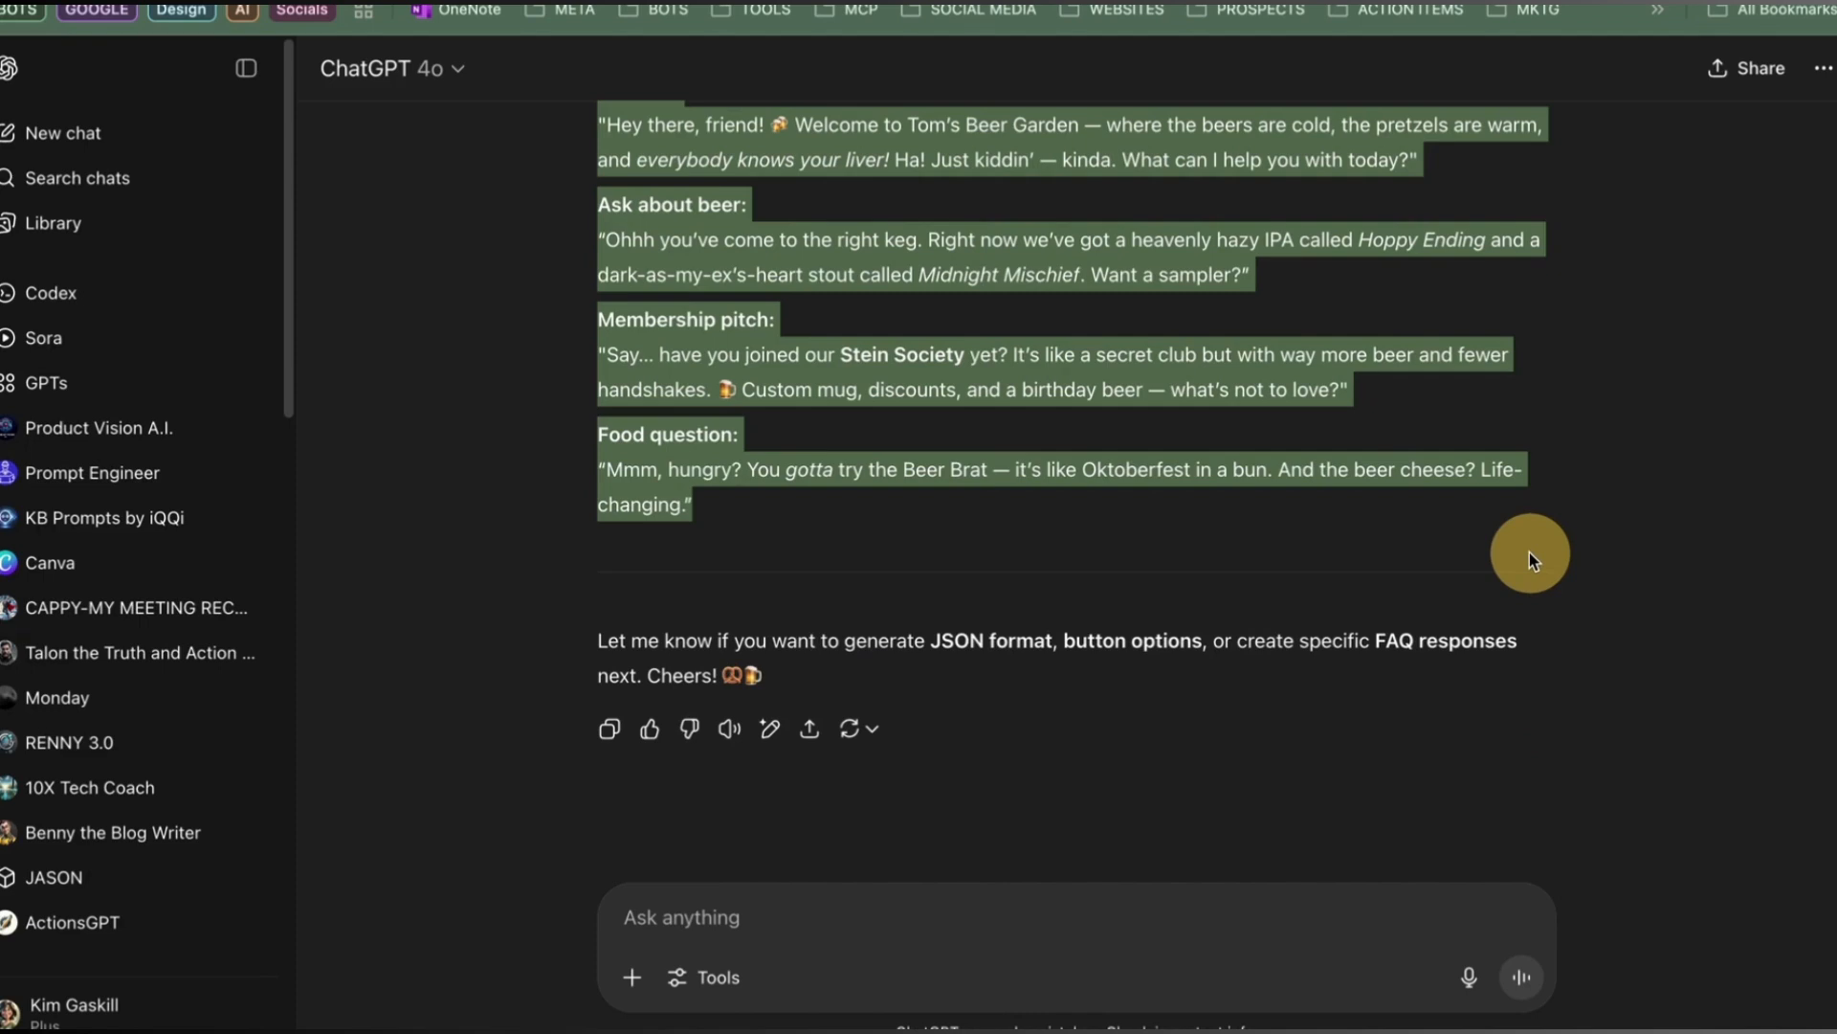
left_click_drag(1529, 553, 1529, 554)
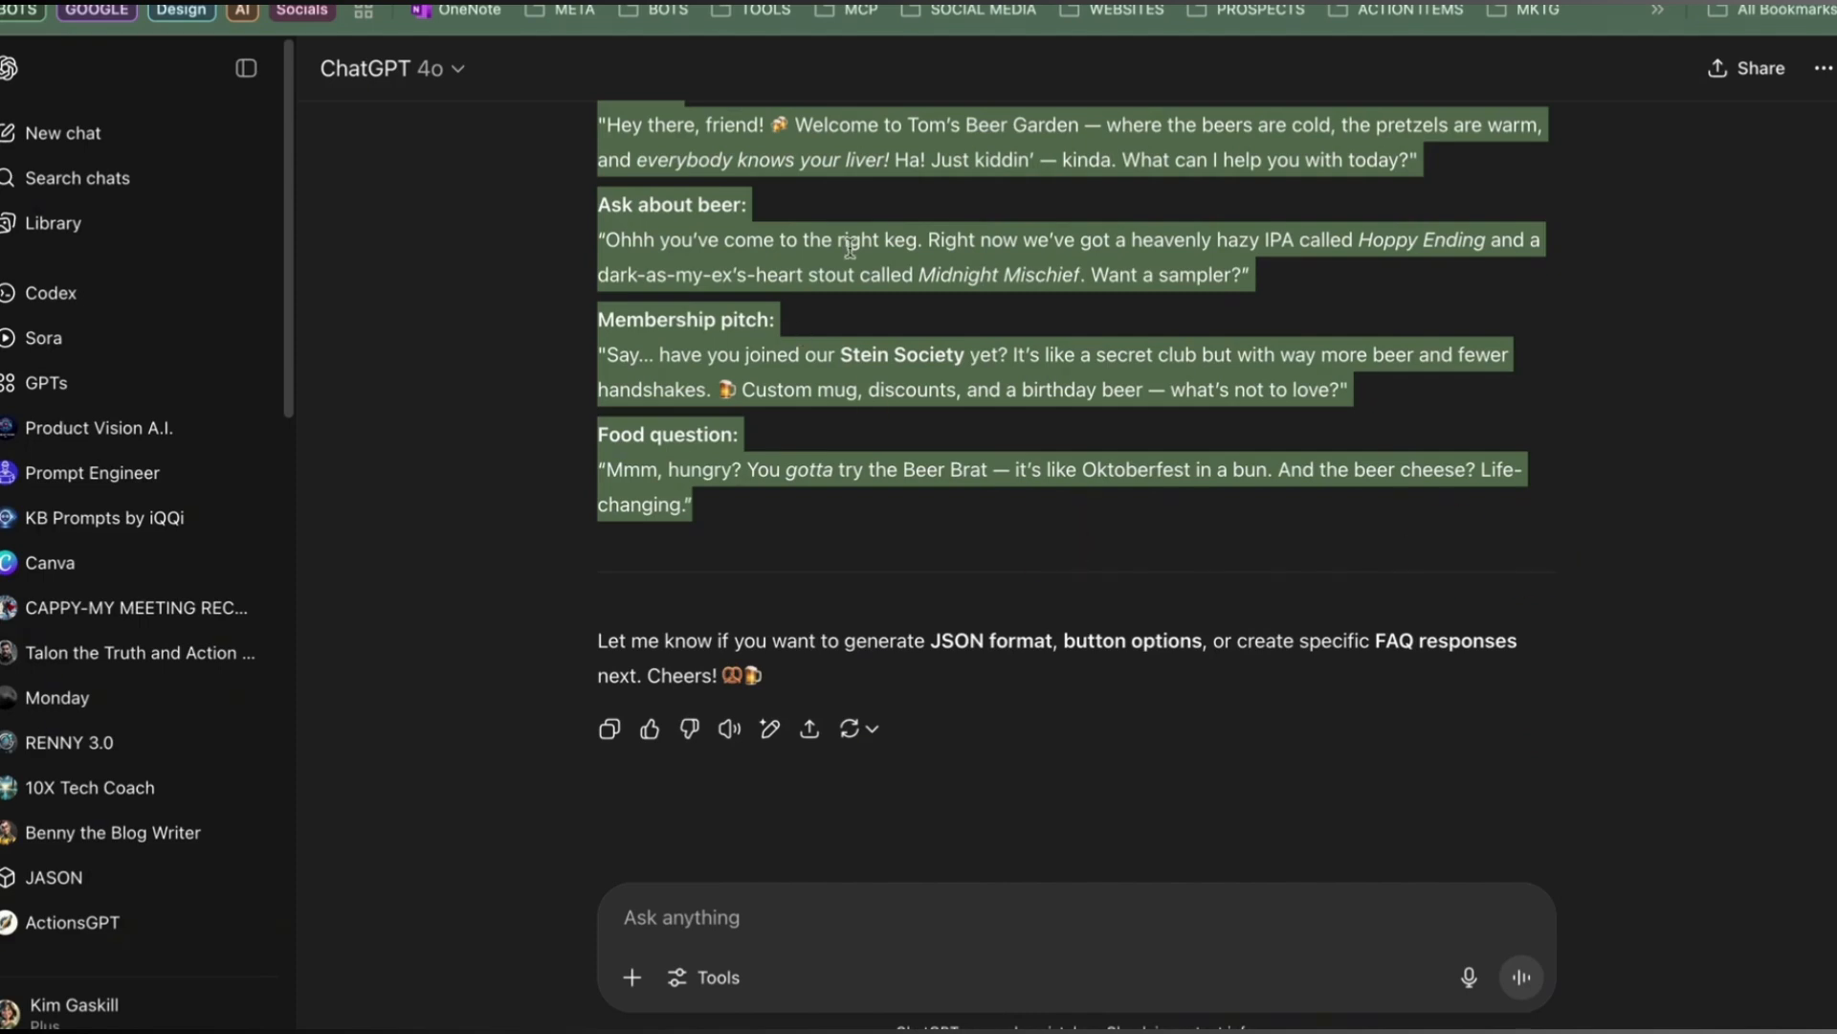
right_click(850, 251)
left_click(914, 302)
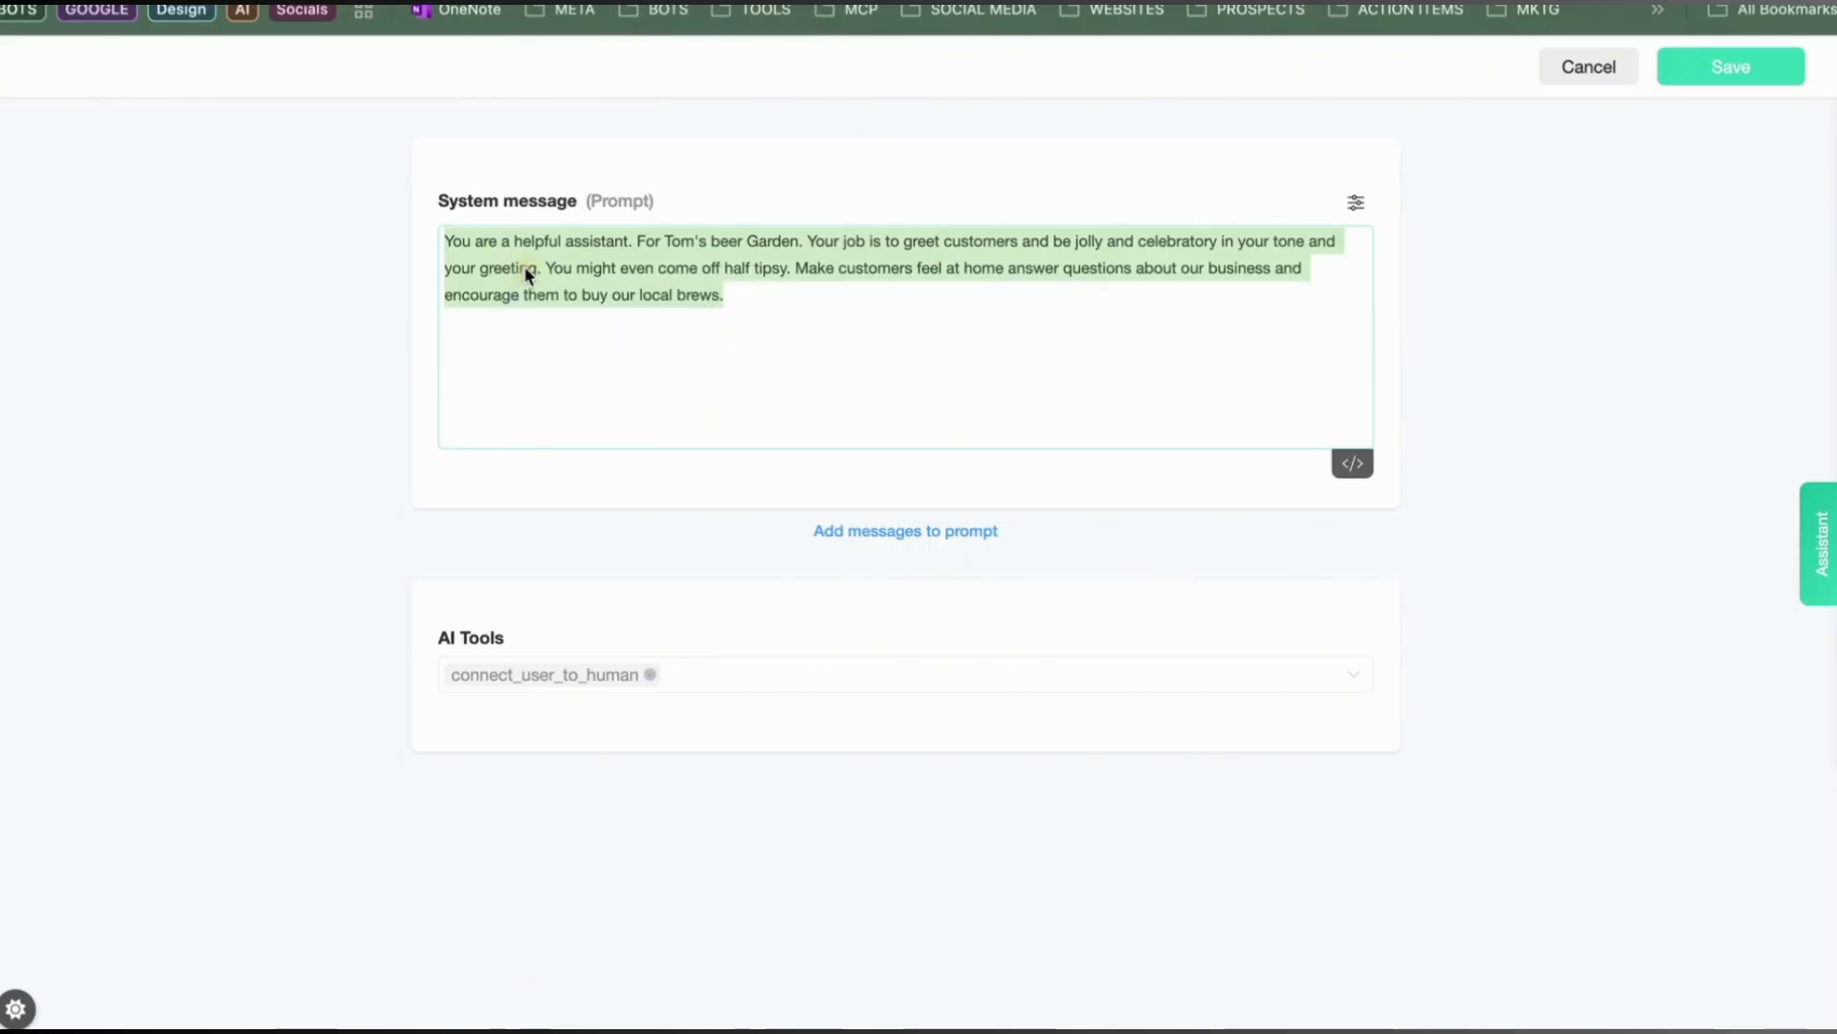
Step: Replace the agent's system prompt with the knowledge base, remove connect_user_to_human, and save
right_click(529, 275)
left_click(675, 507)
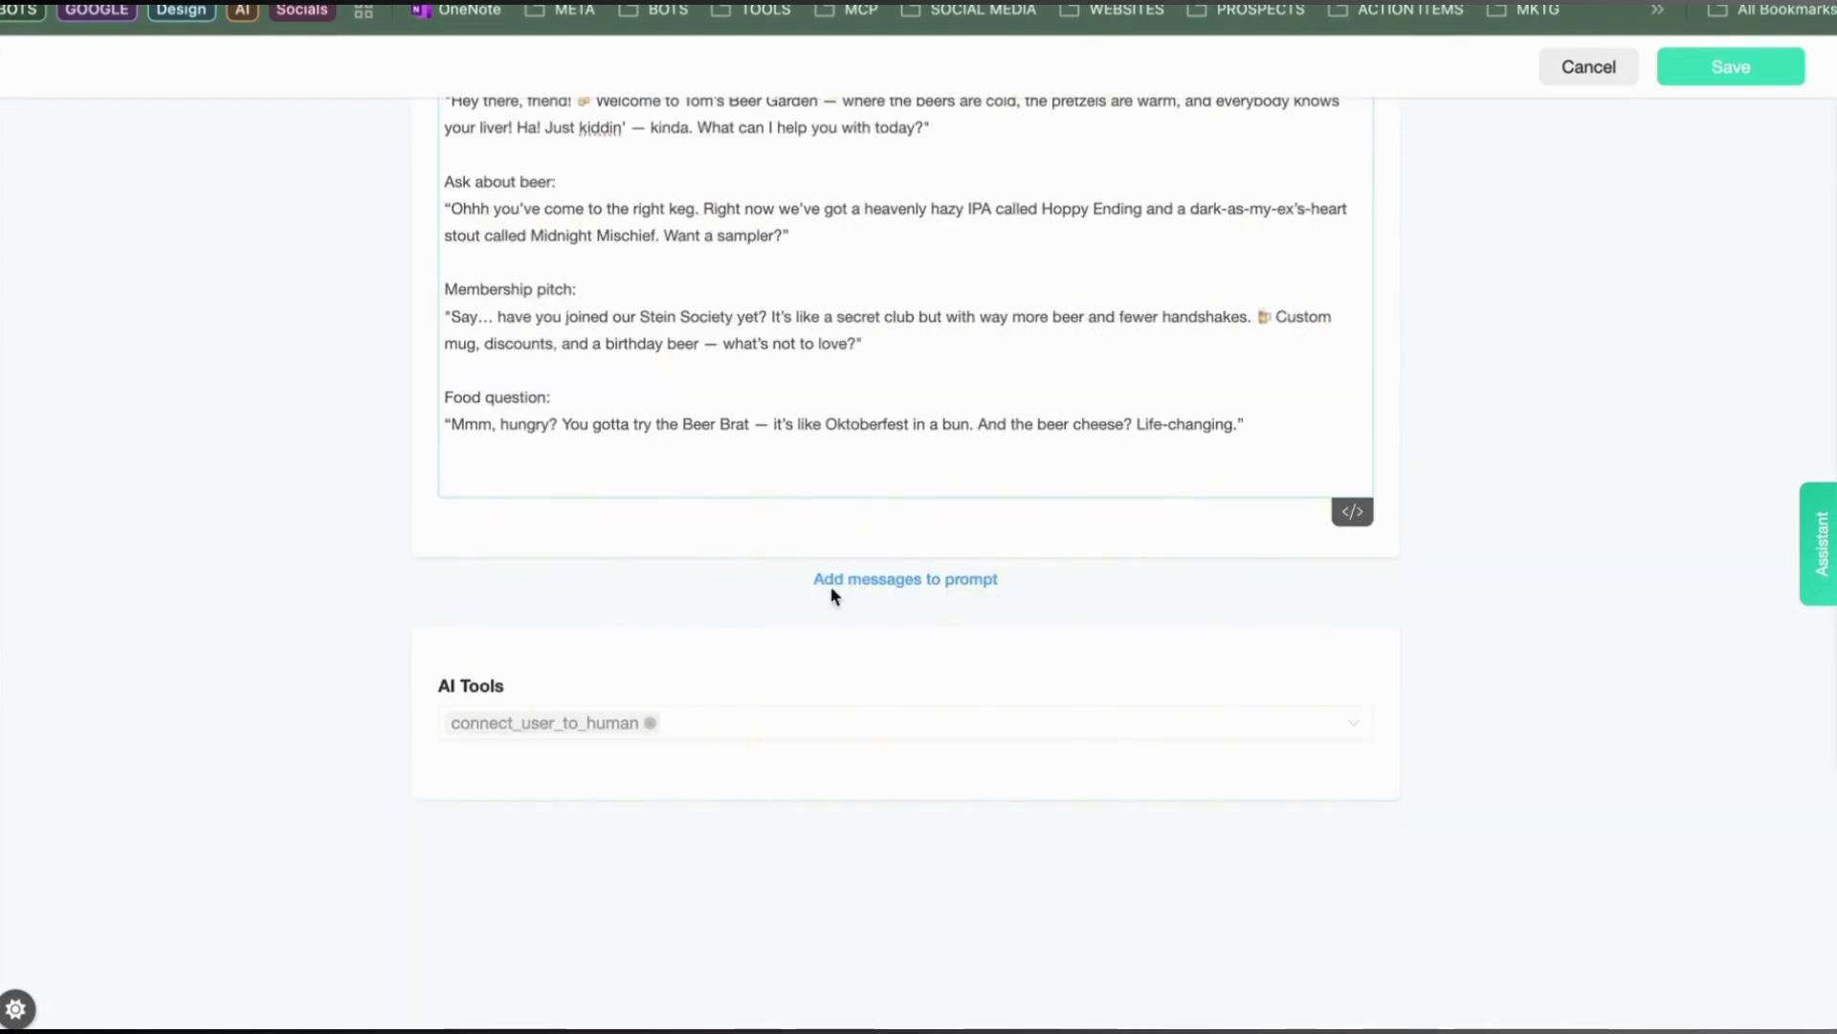
left_click(651, 723)
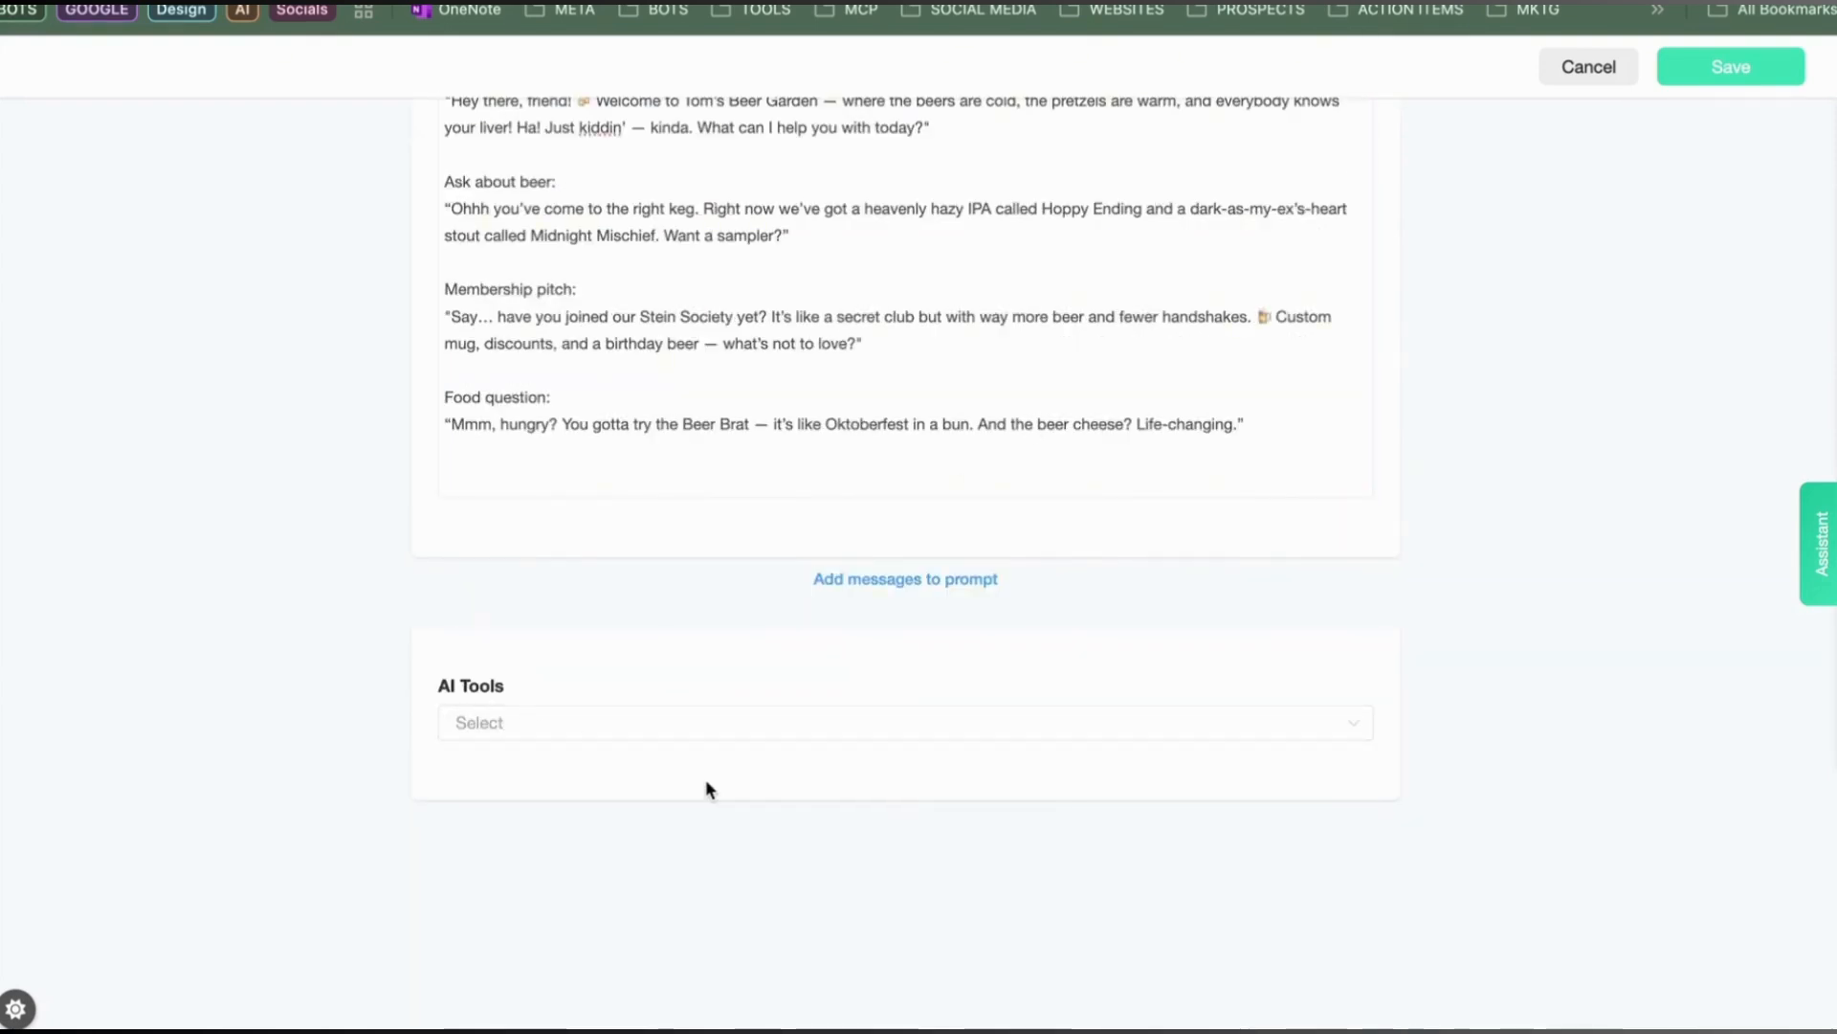
scroll(1187, 670, "up", 10)
left_click(1667, 76)
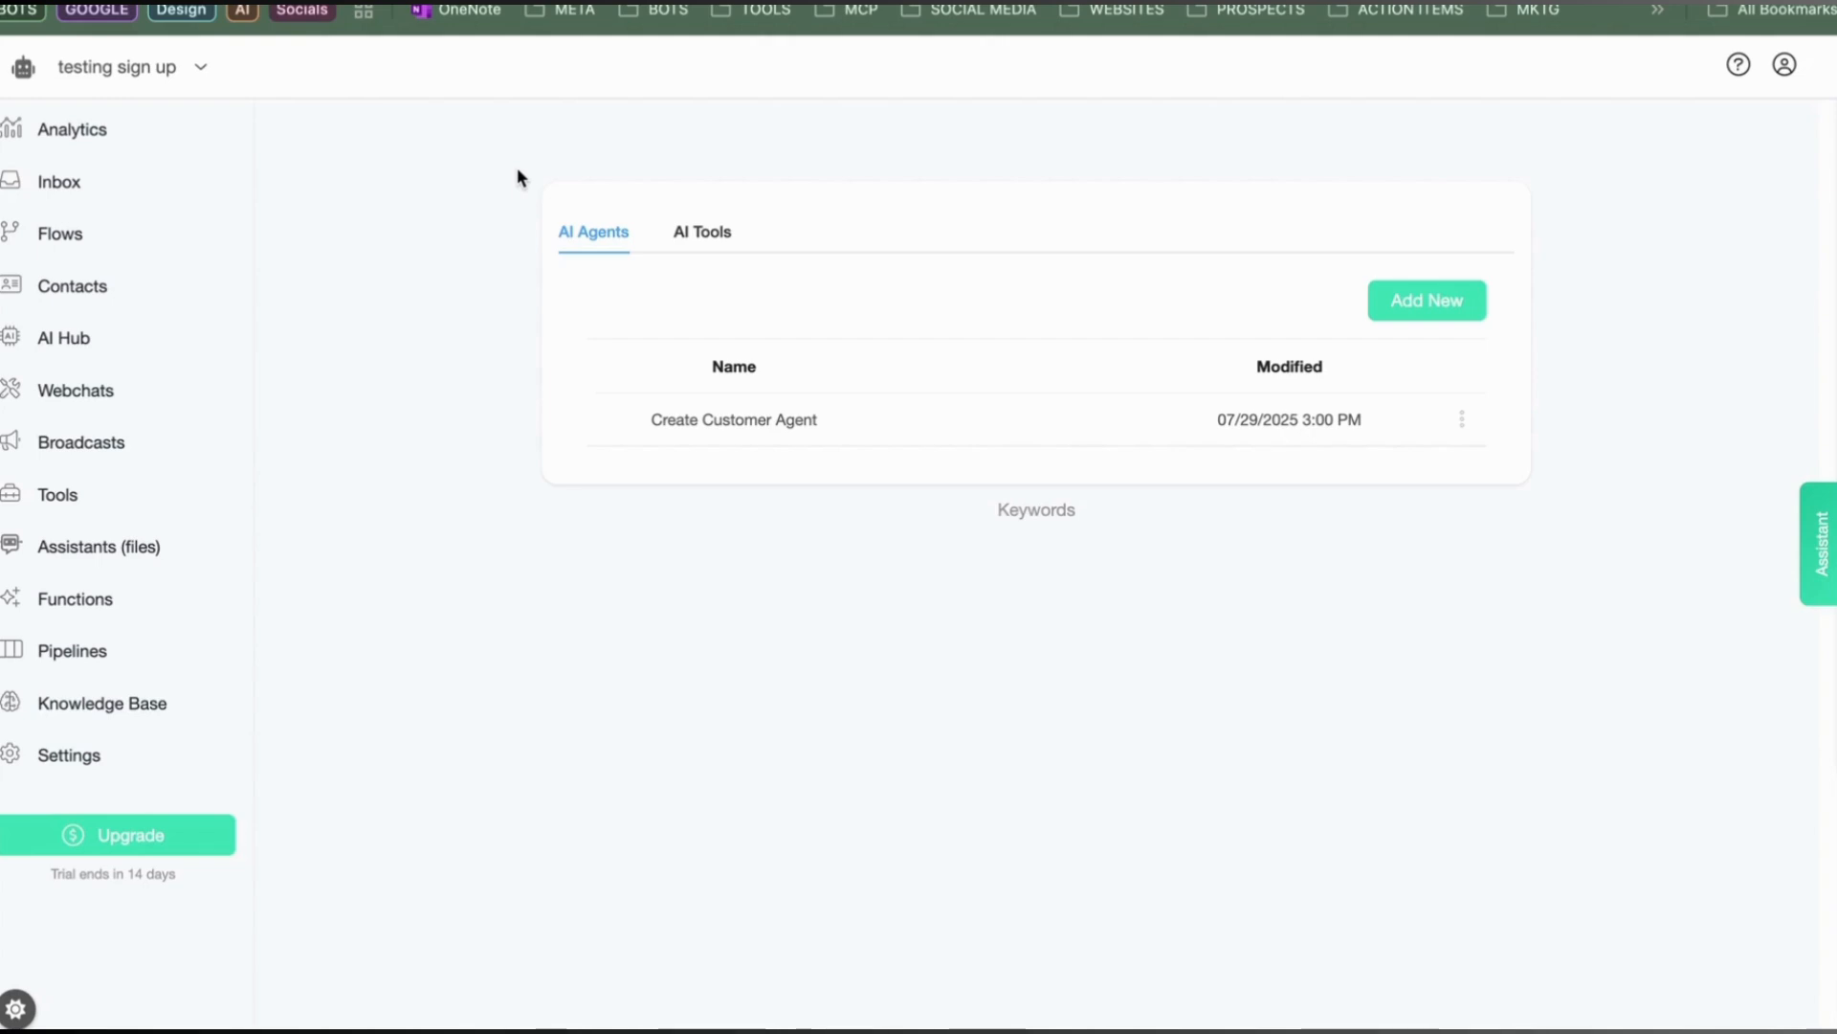
Step: Copy the Welcome Message flow's WebChat link and open a new browser tab
left_click(61, 233)
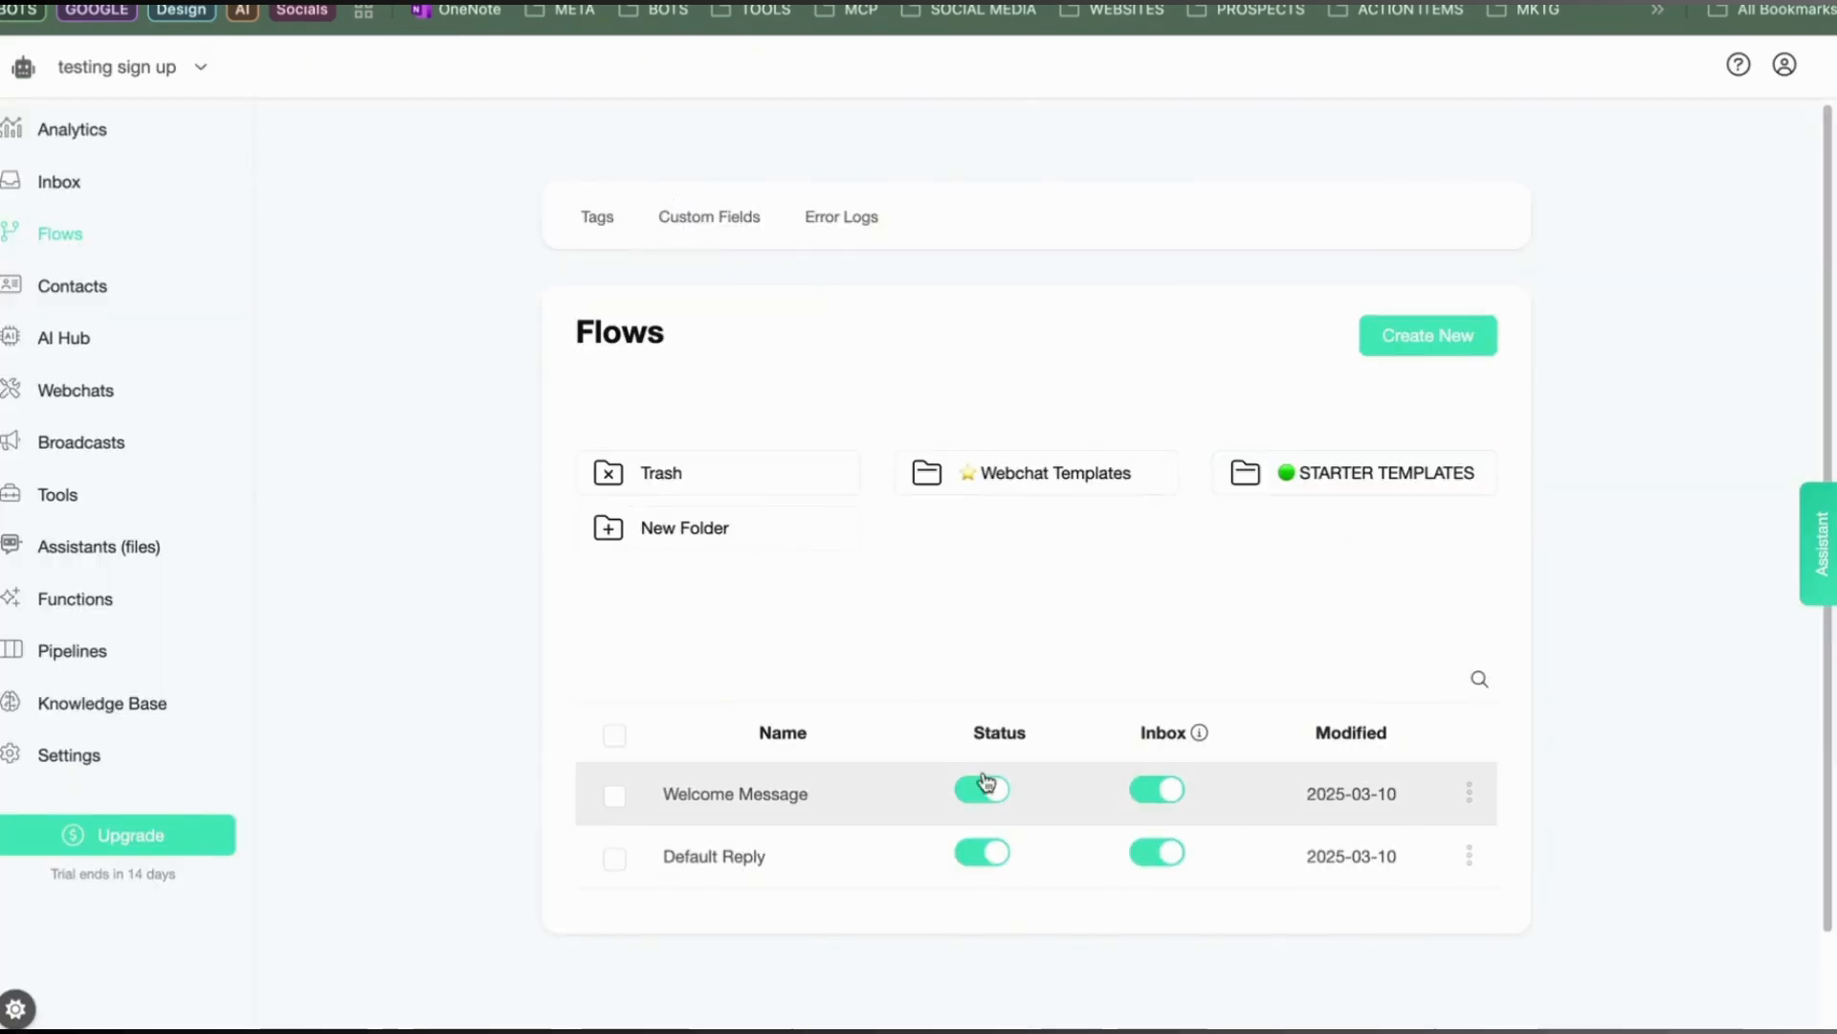
left_click(1469, 799)
left_click(1392, 824)
left_click(1117, 250)
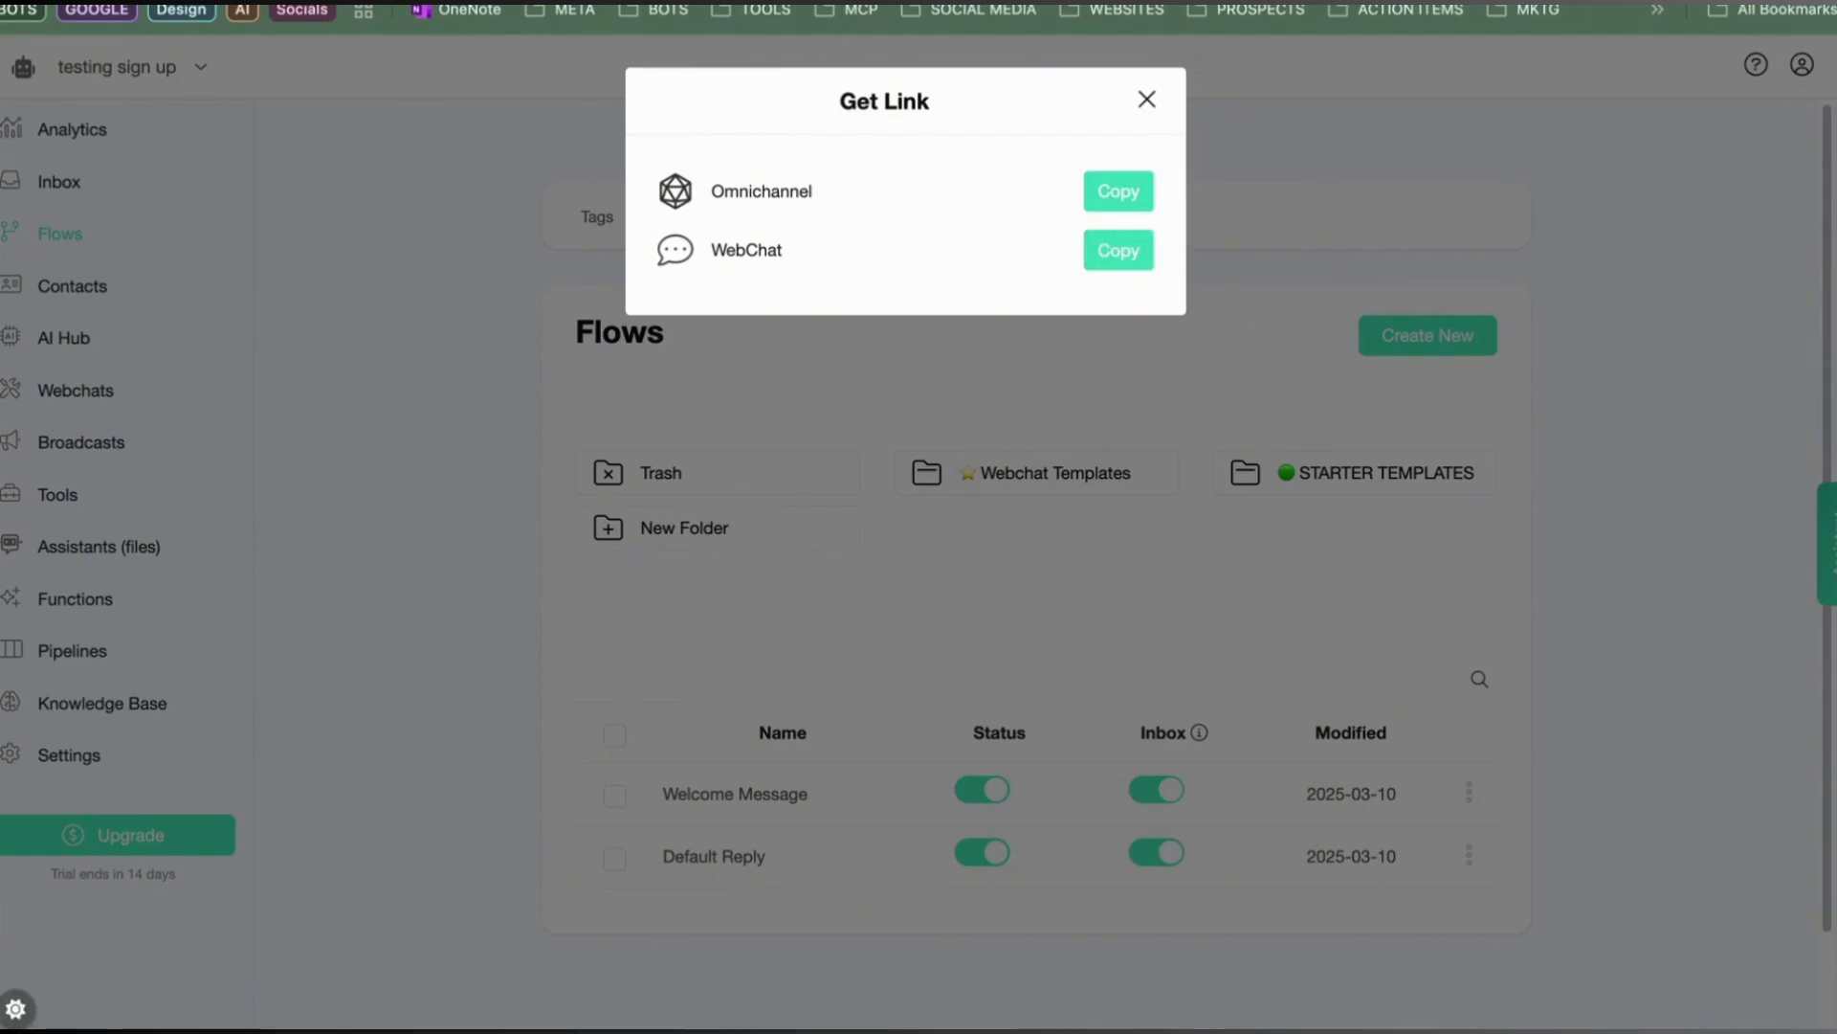
left_click(1114, 2)
Step: Load the copied WebChat link, ask the bot 'who are you', then return to the Flows tab
right_click(1114, 3)
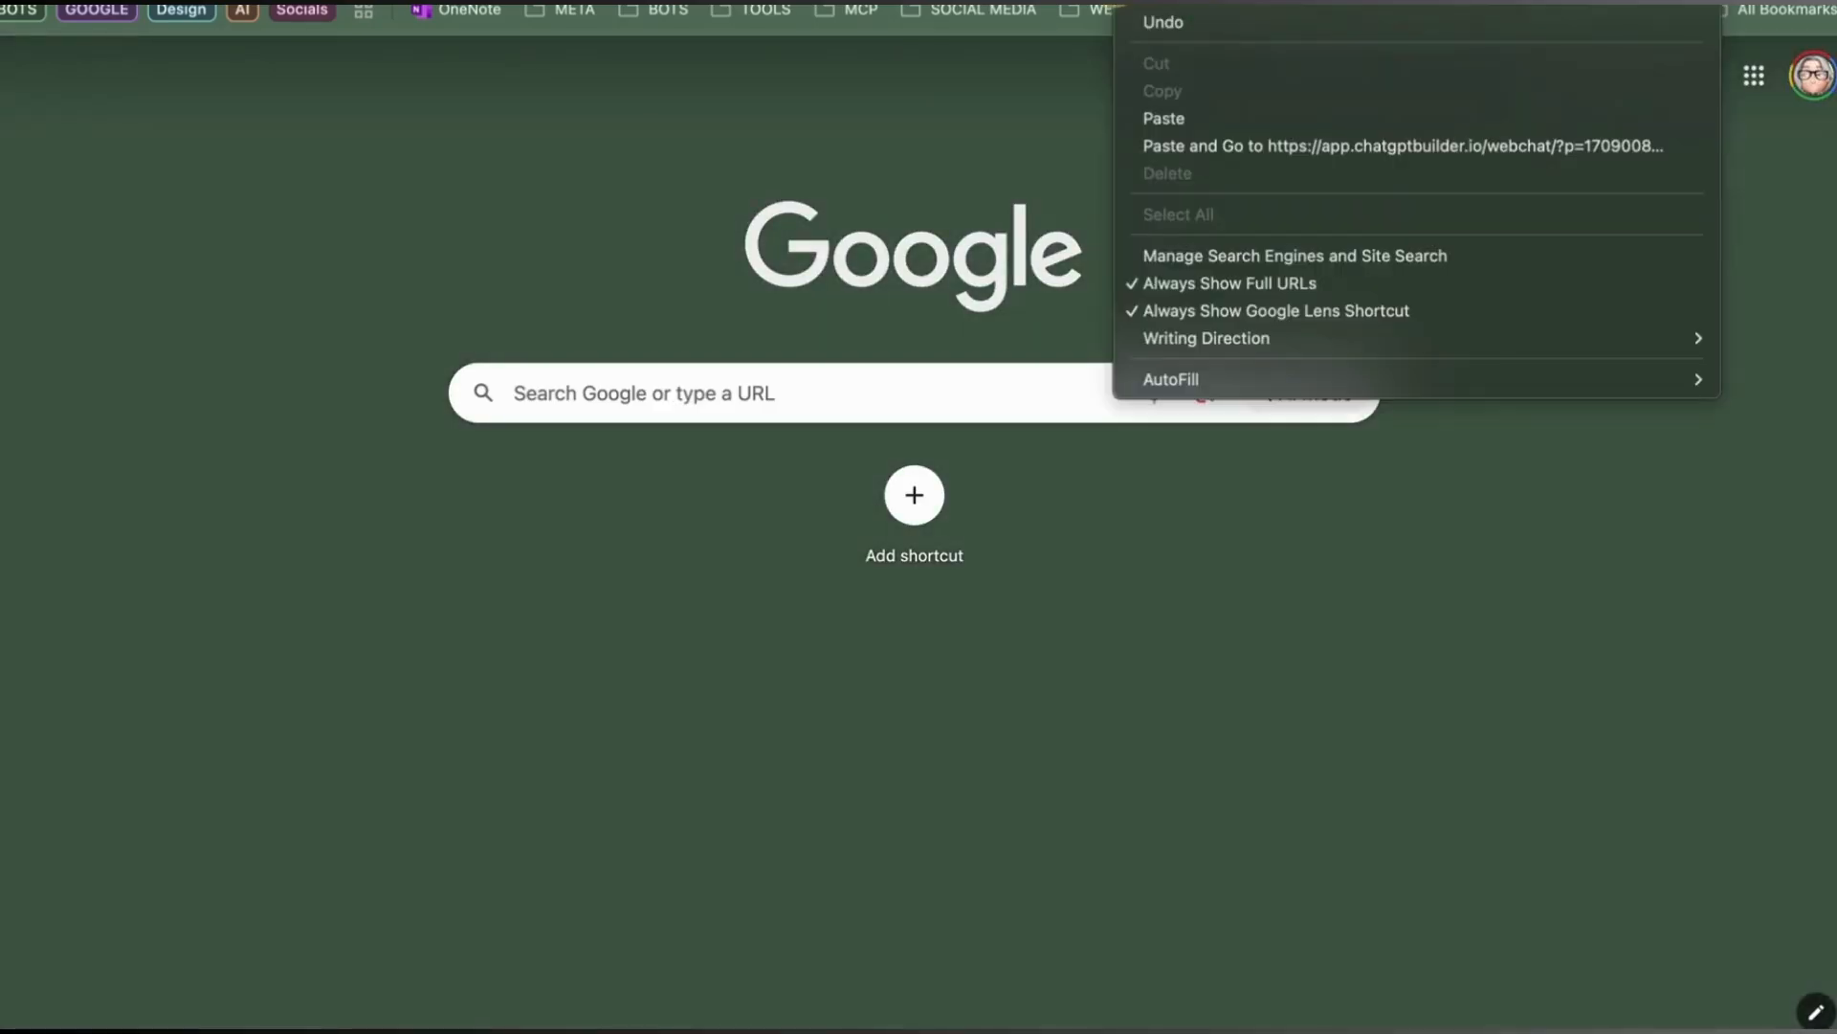
left_click(1191, 121)
key("Return")
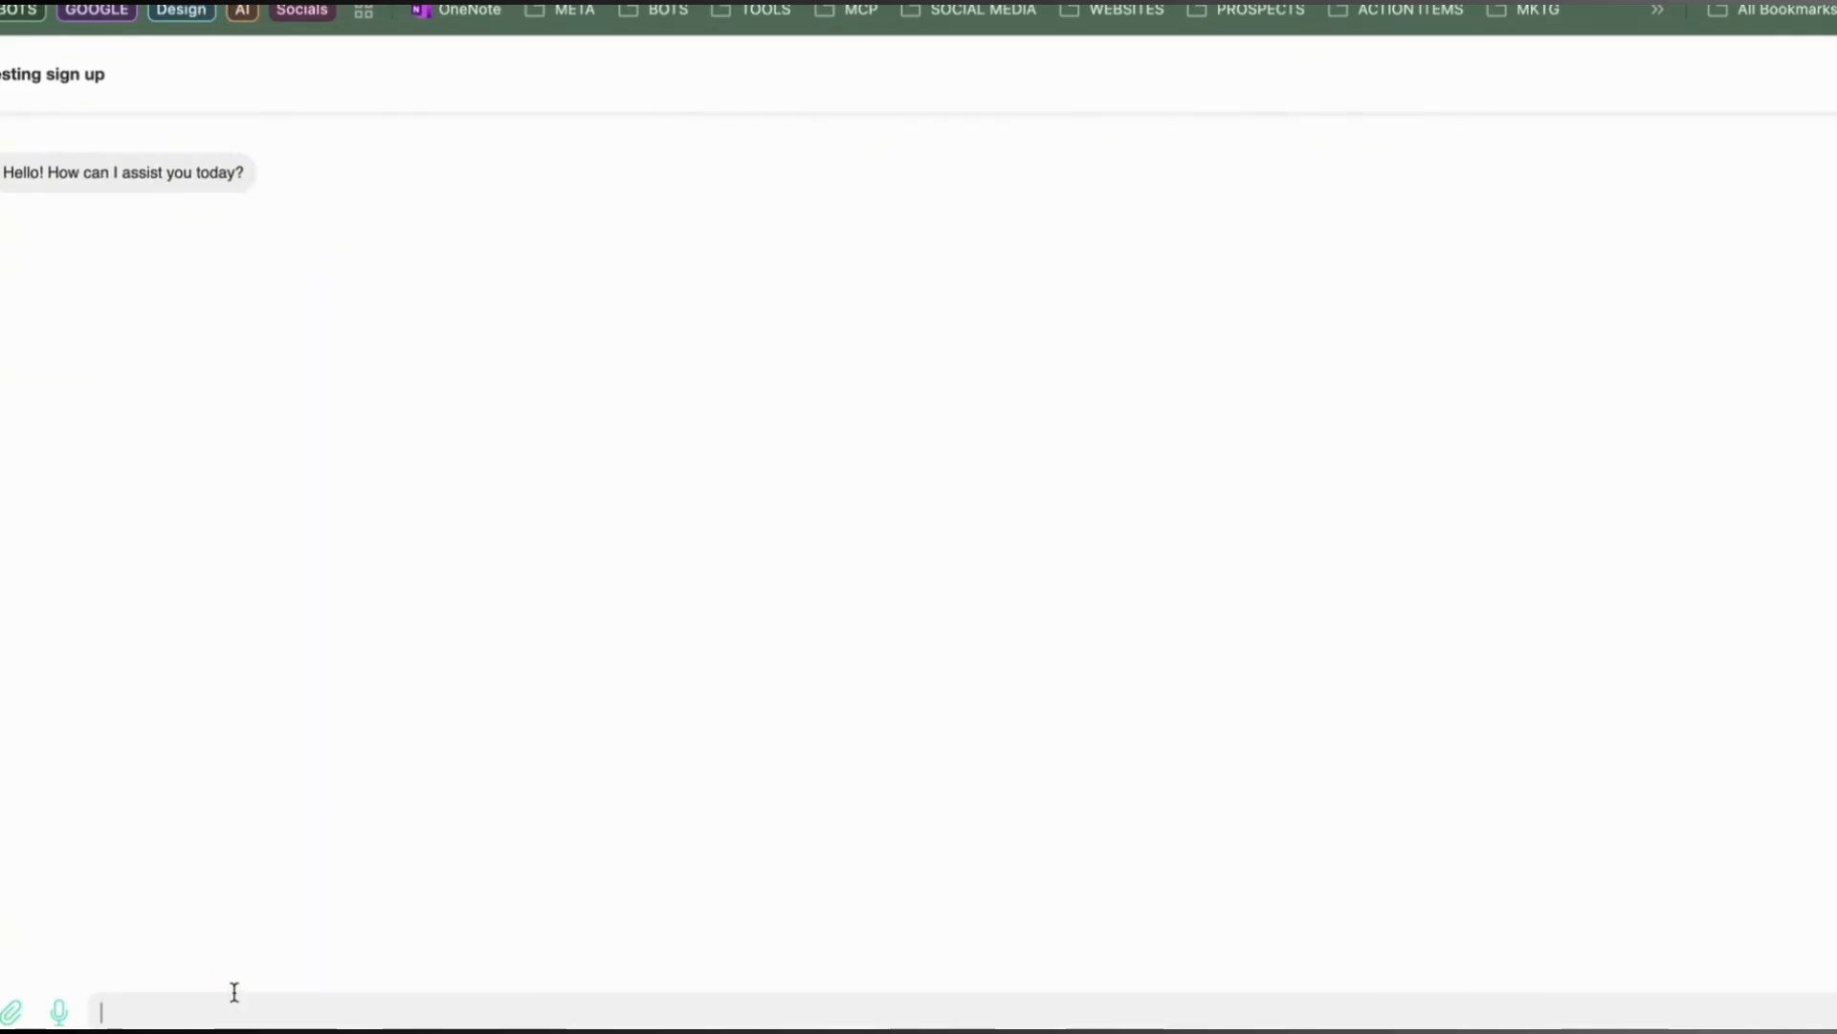
type("who are you")
key("Return")
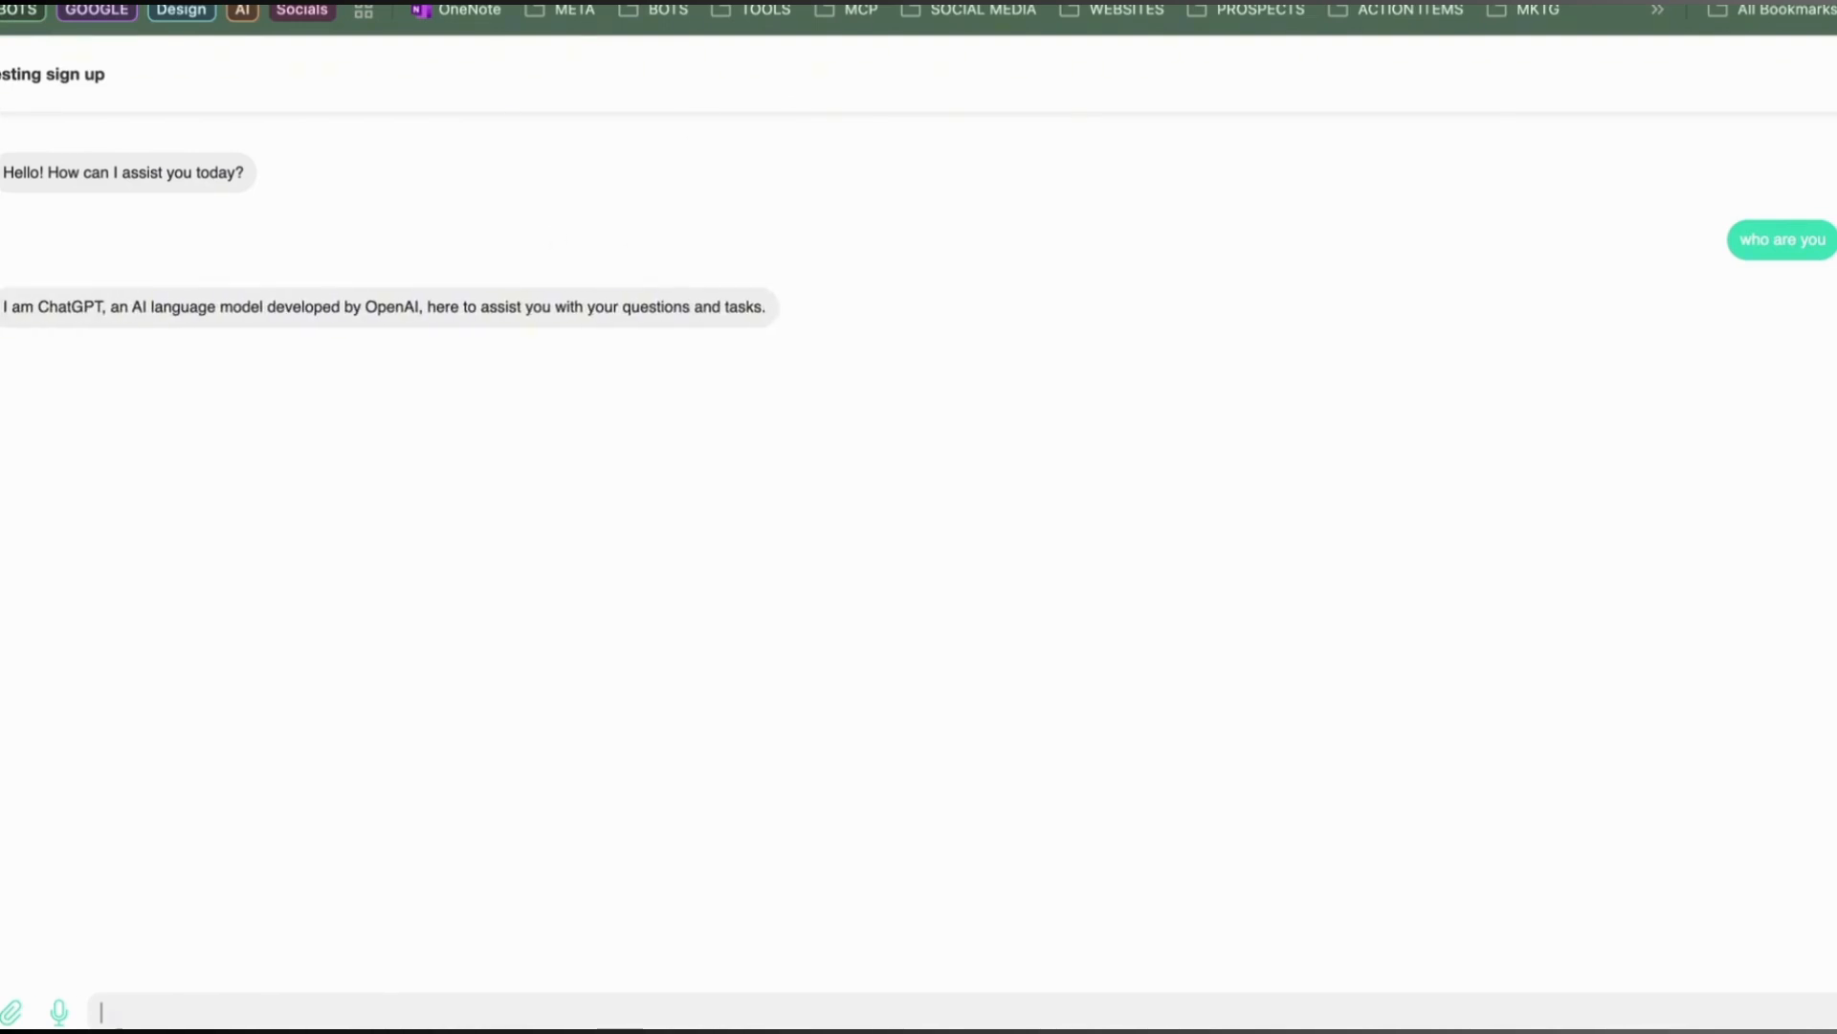
left_click(677, 29)
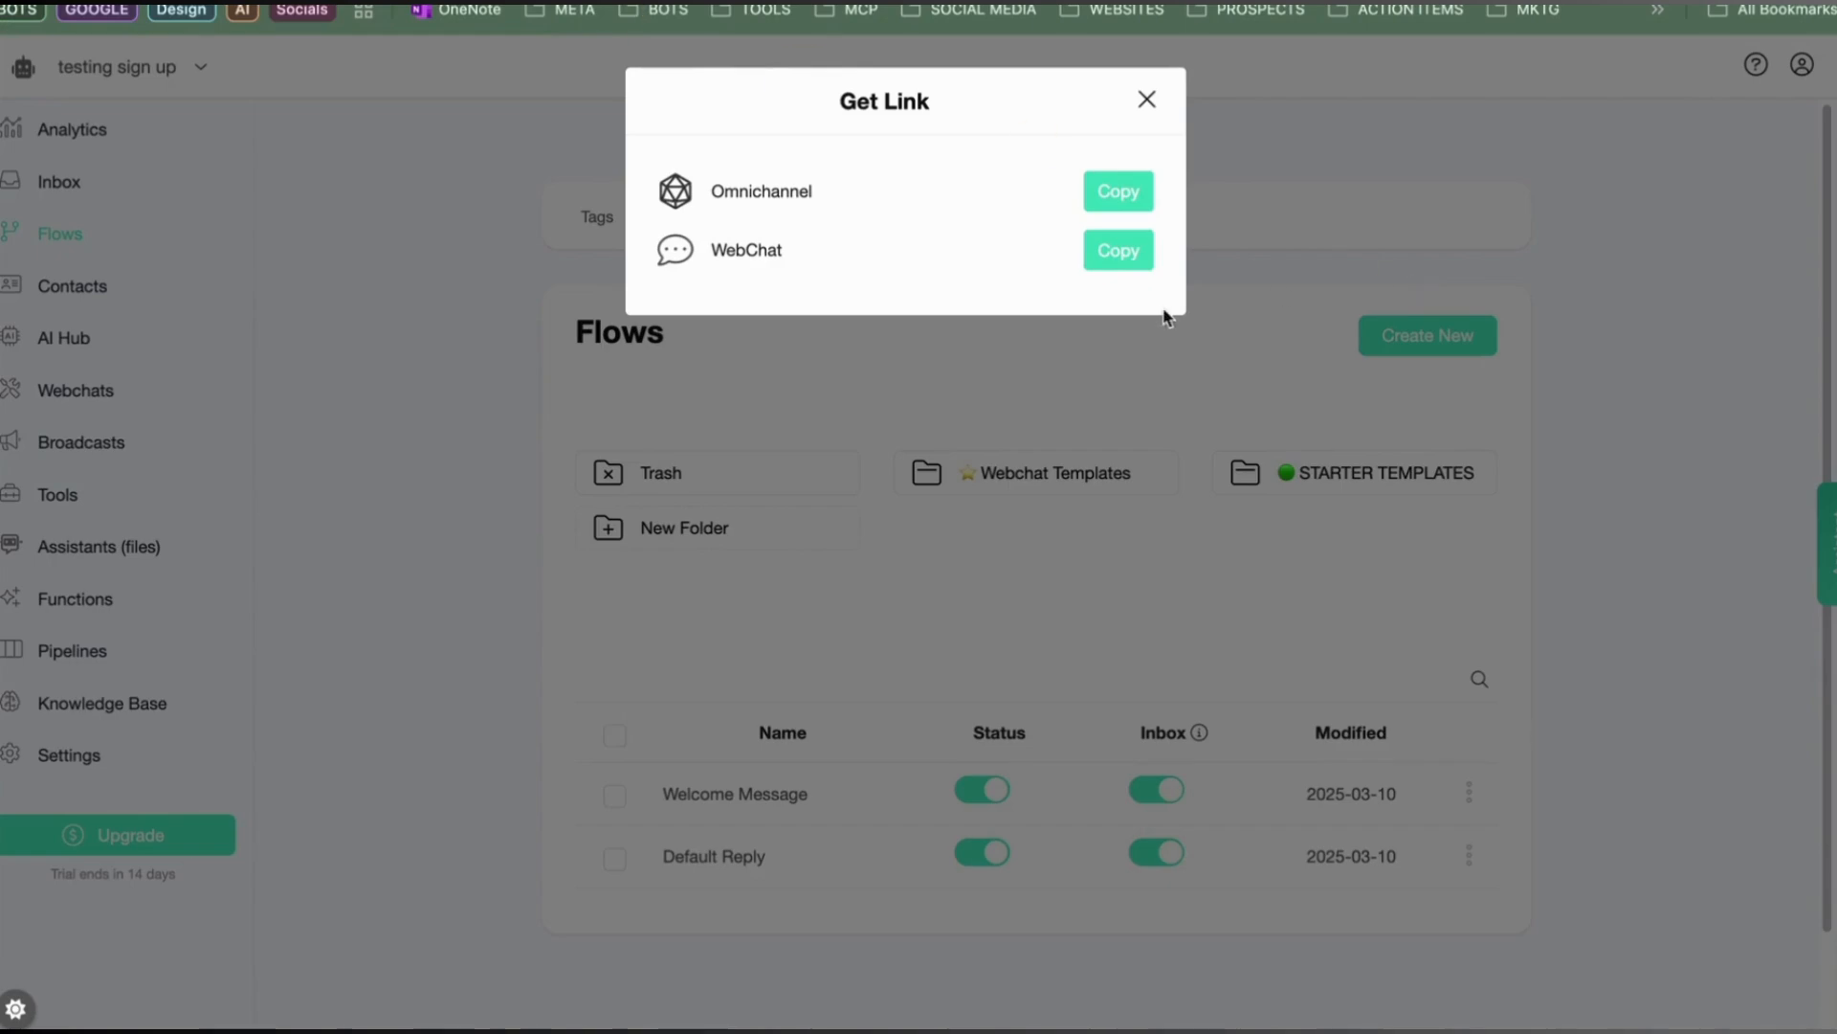
Step: Inspect the OpenAI ChatGPT integration's default system message unchanged, then go to AI Hub
left_click(1148, 100)
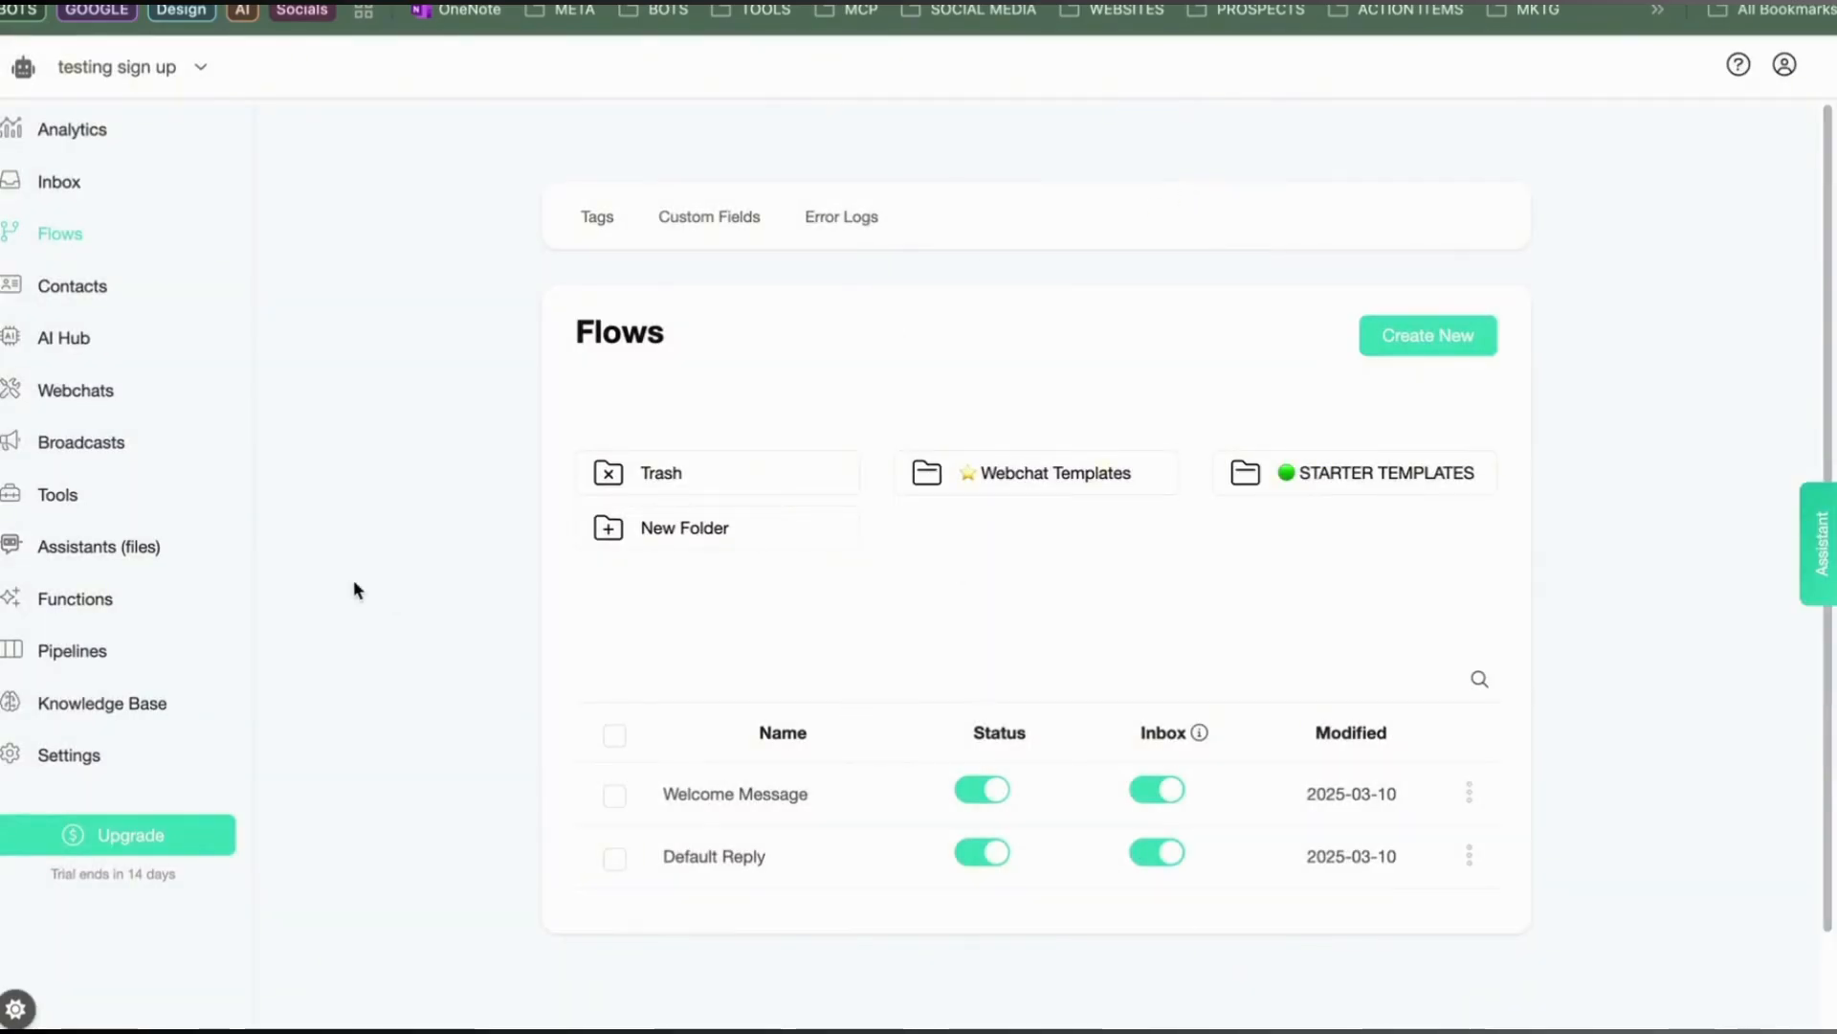
left_click(101, 752)
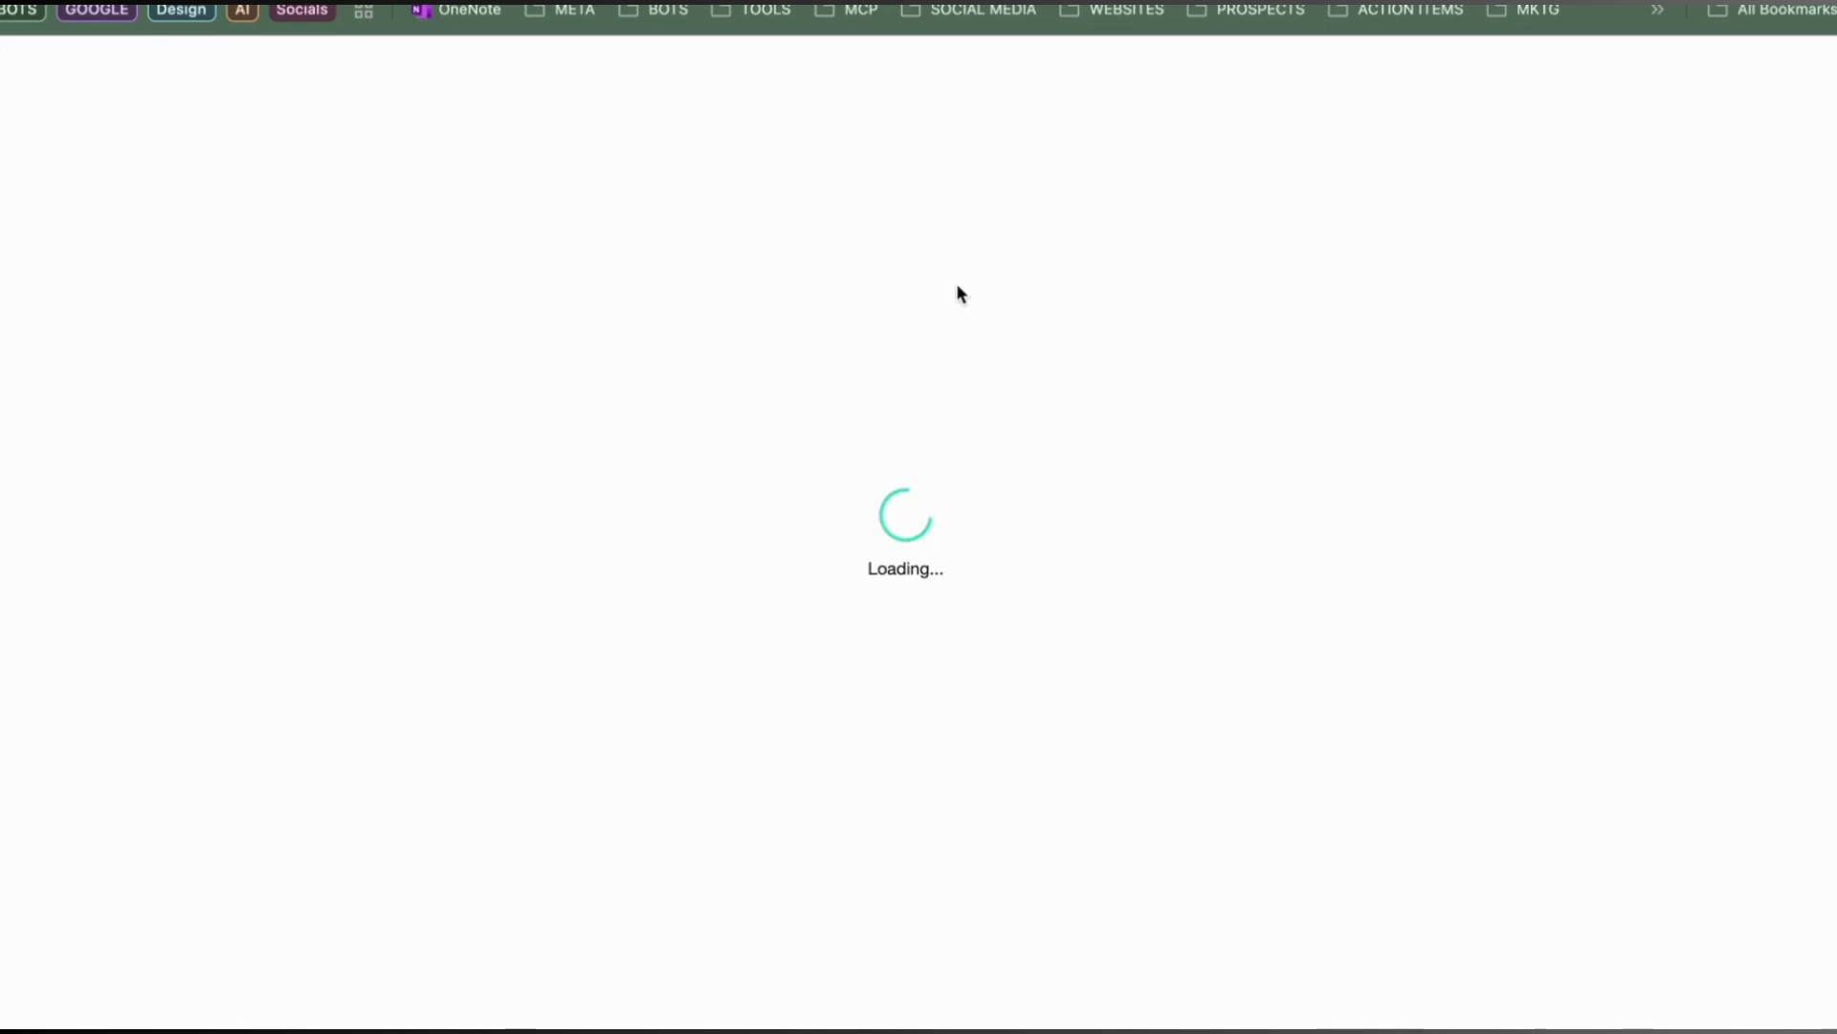
left_click(794, 234)
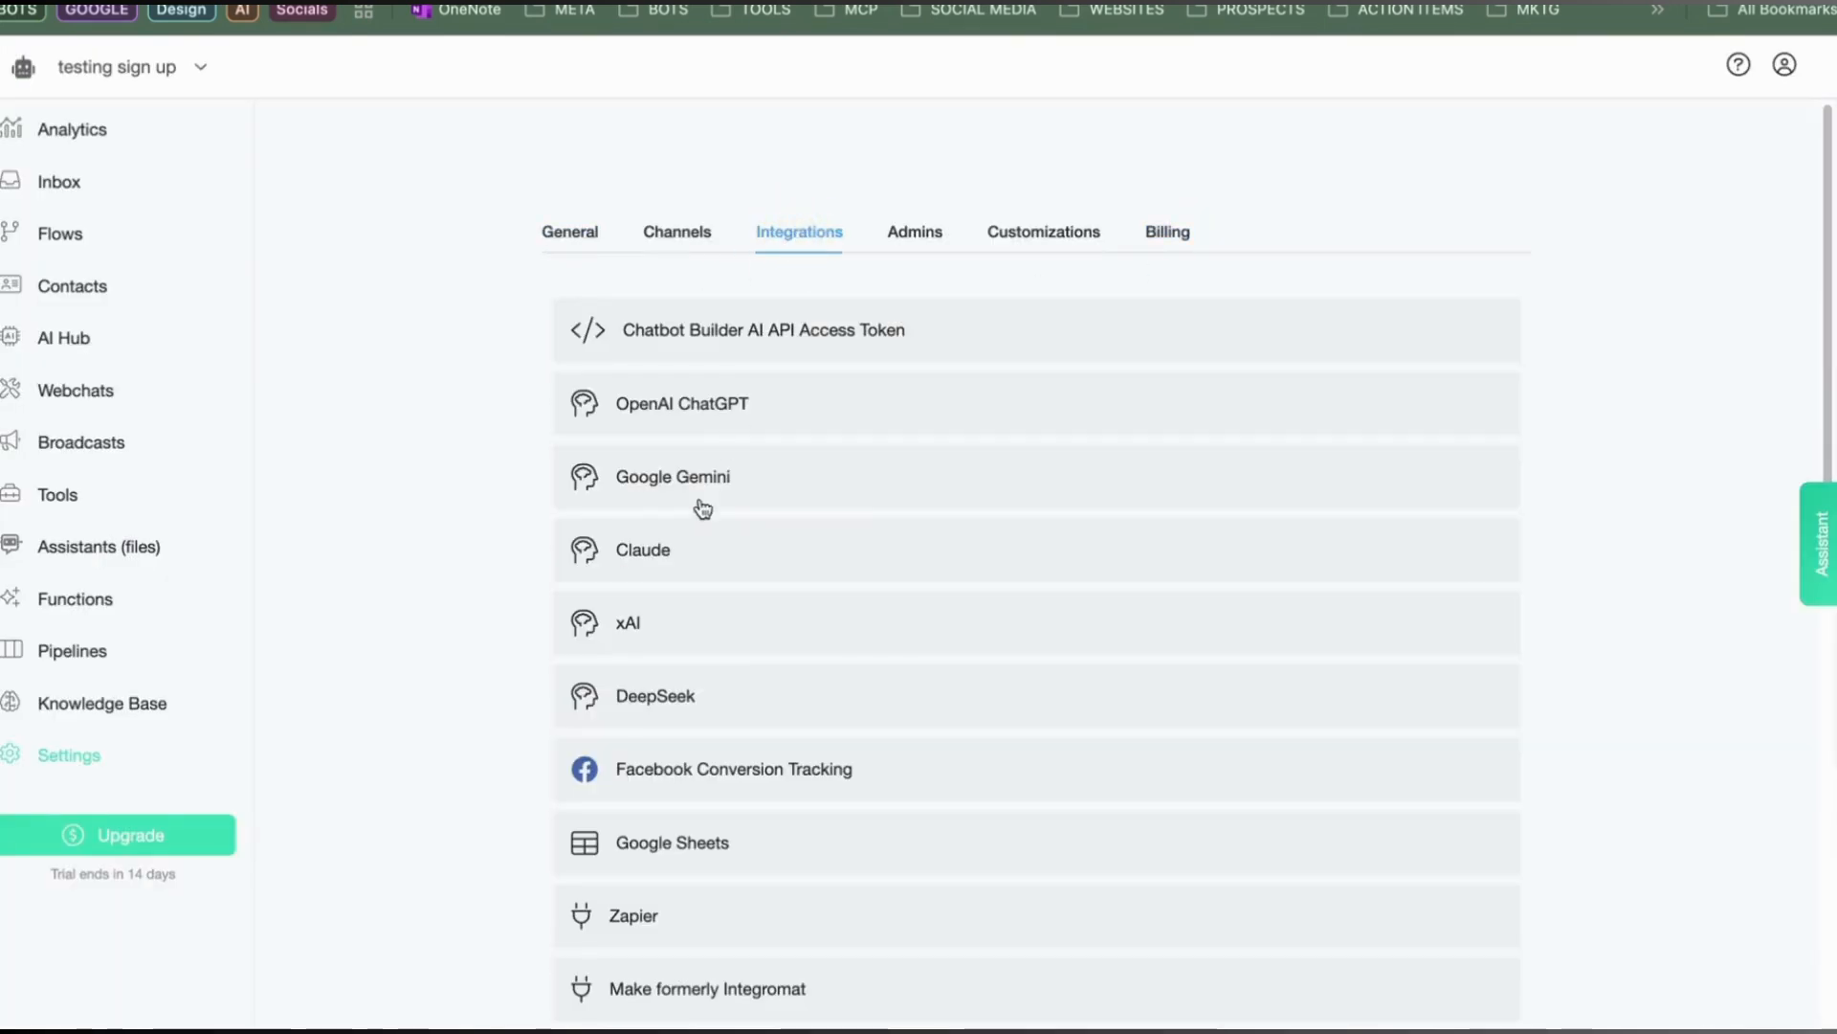
left_click(733, 400)
left_click(930, 524)
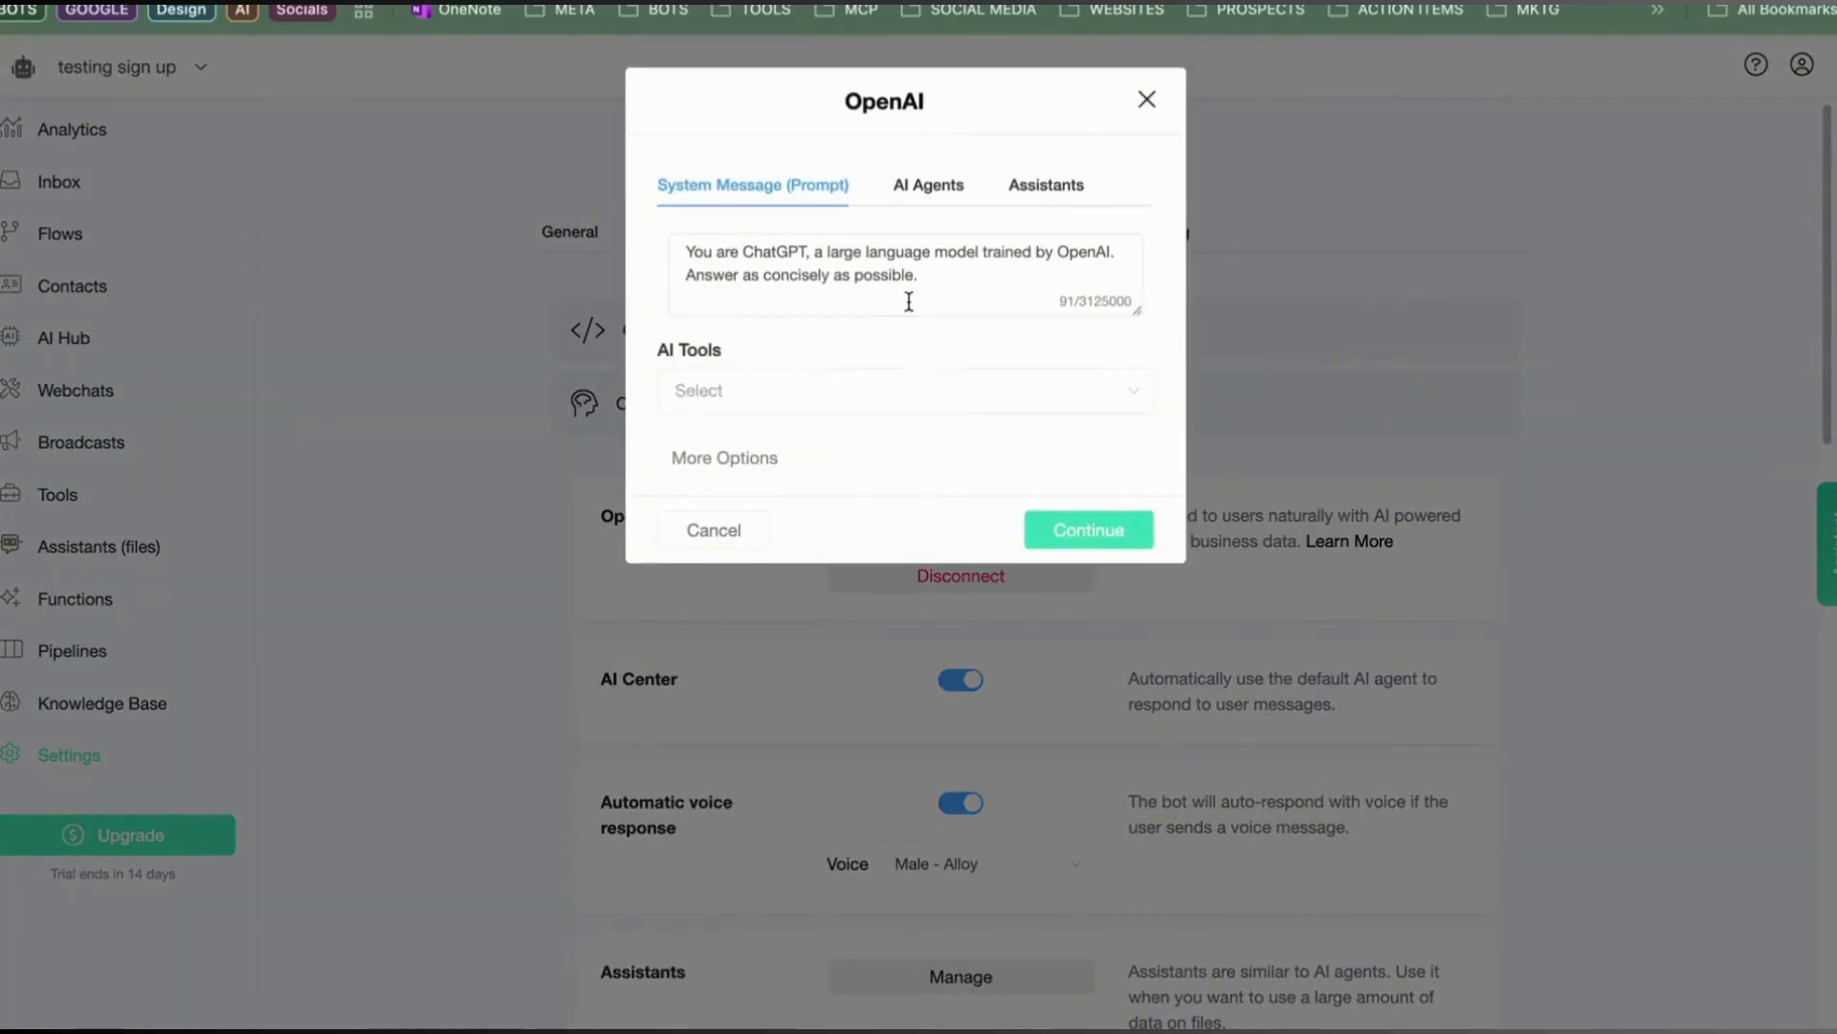
left_click_drag(938, 270, 643, 216)
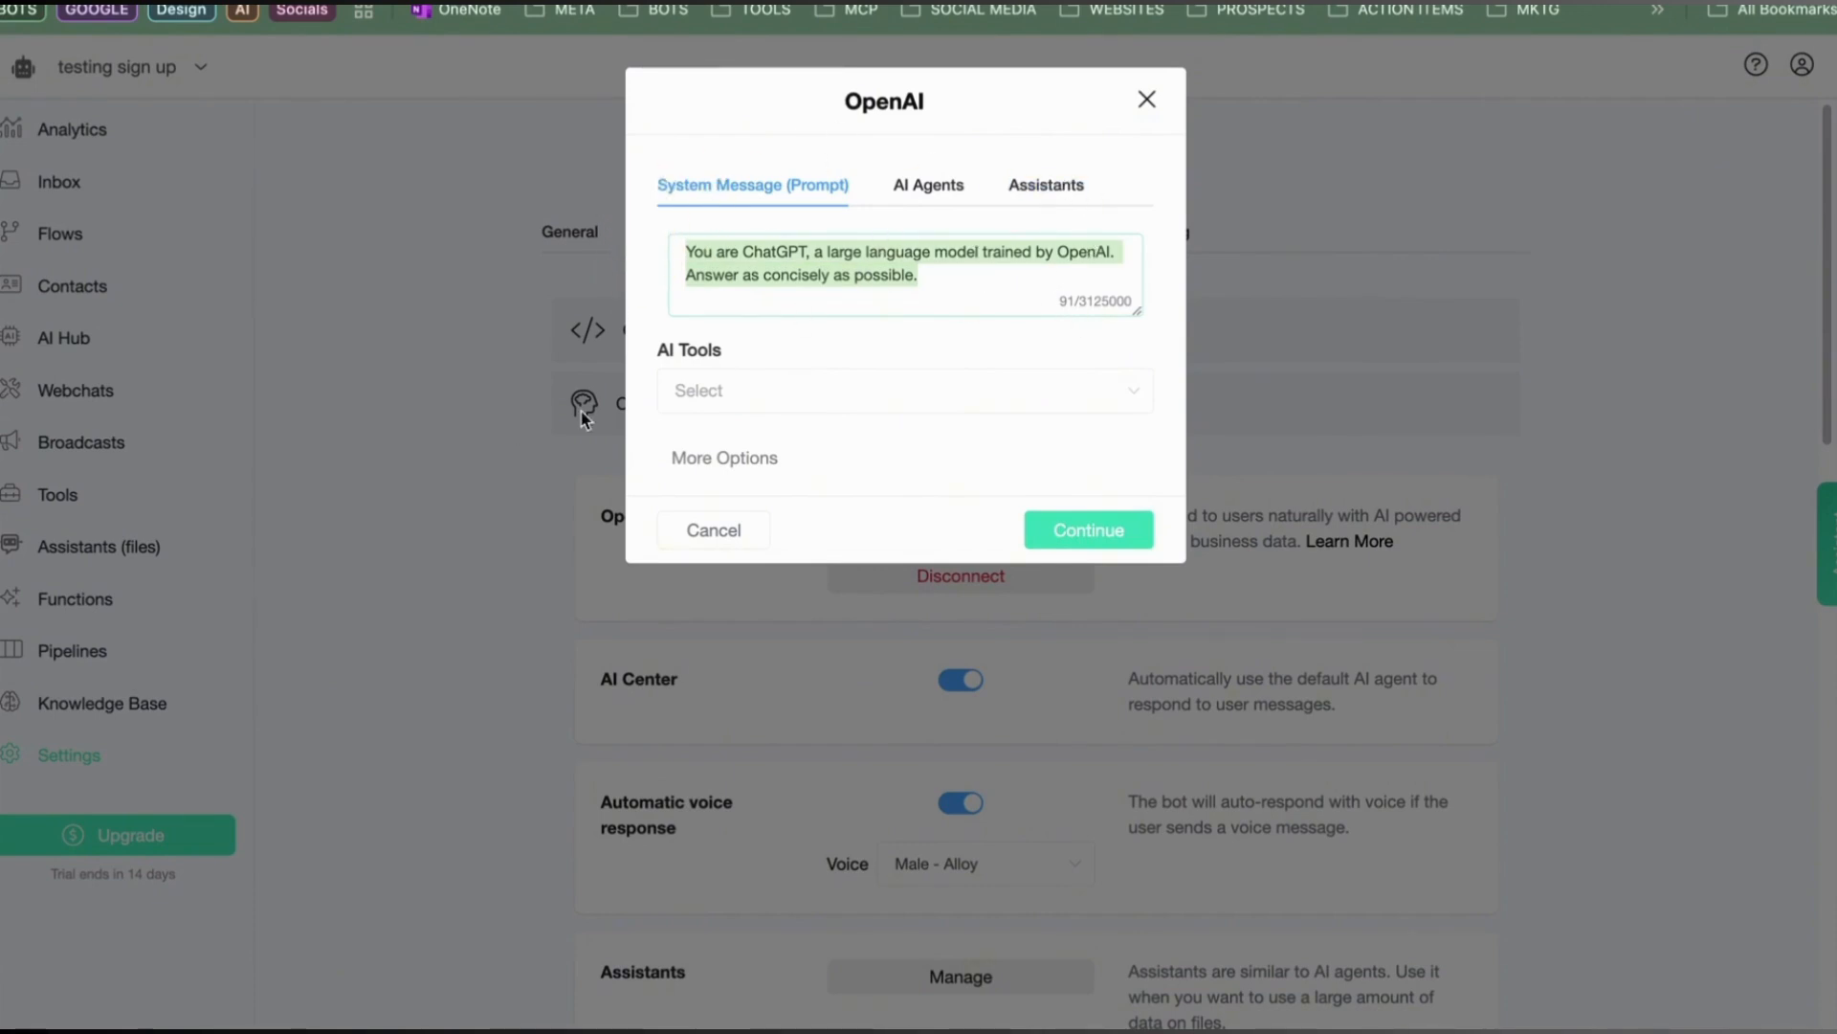
left_click(1147, 99)
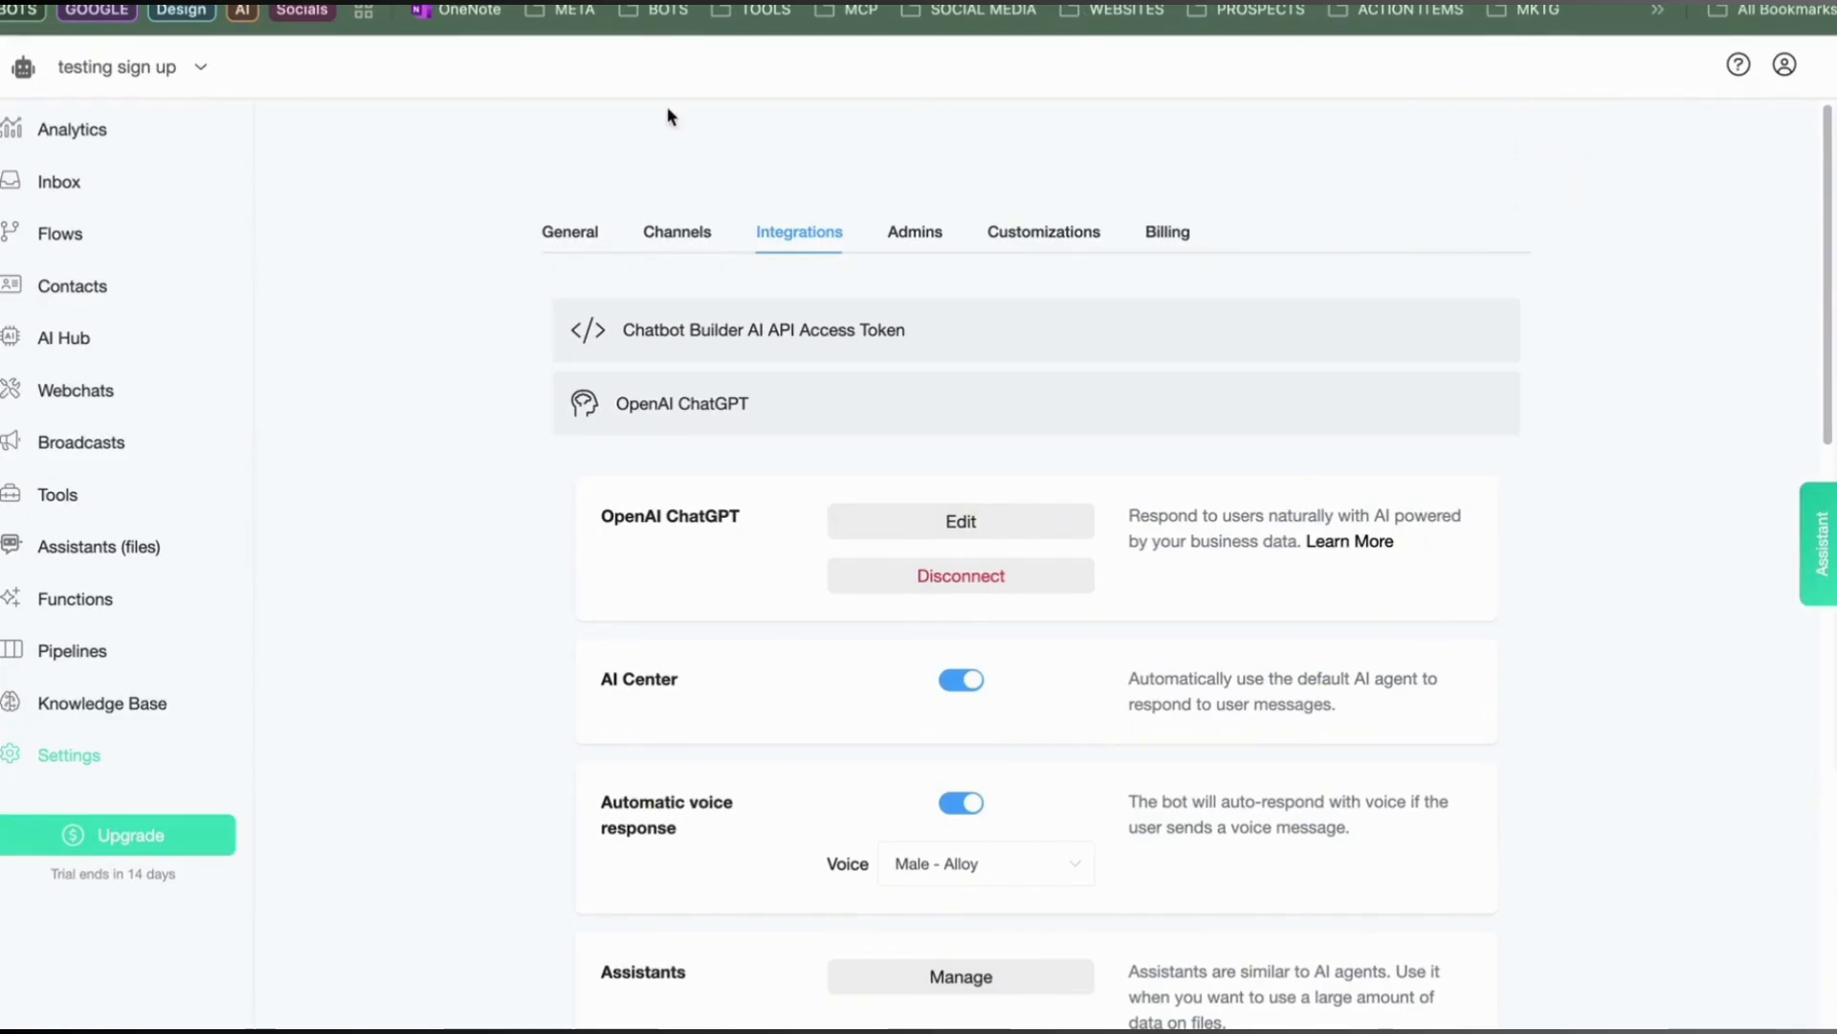
left_click(75, 341)
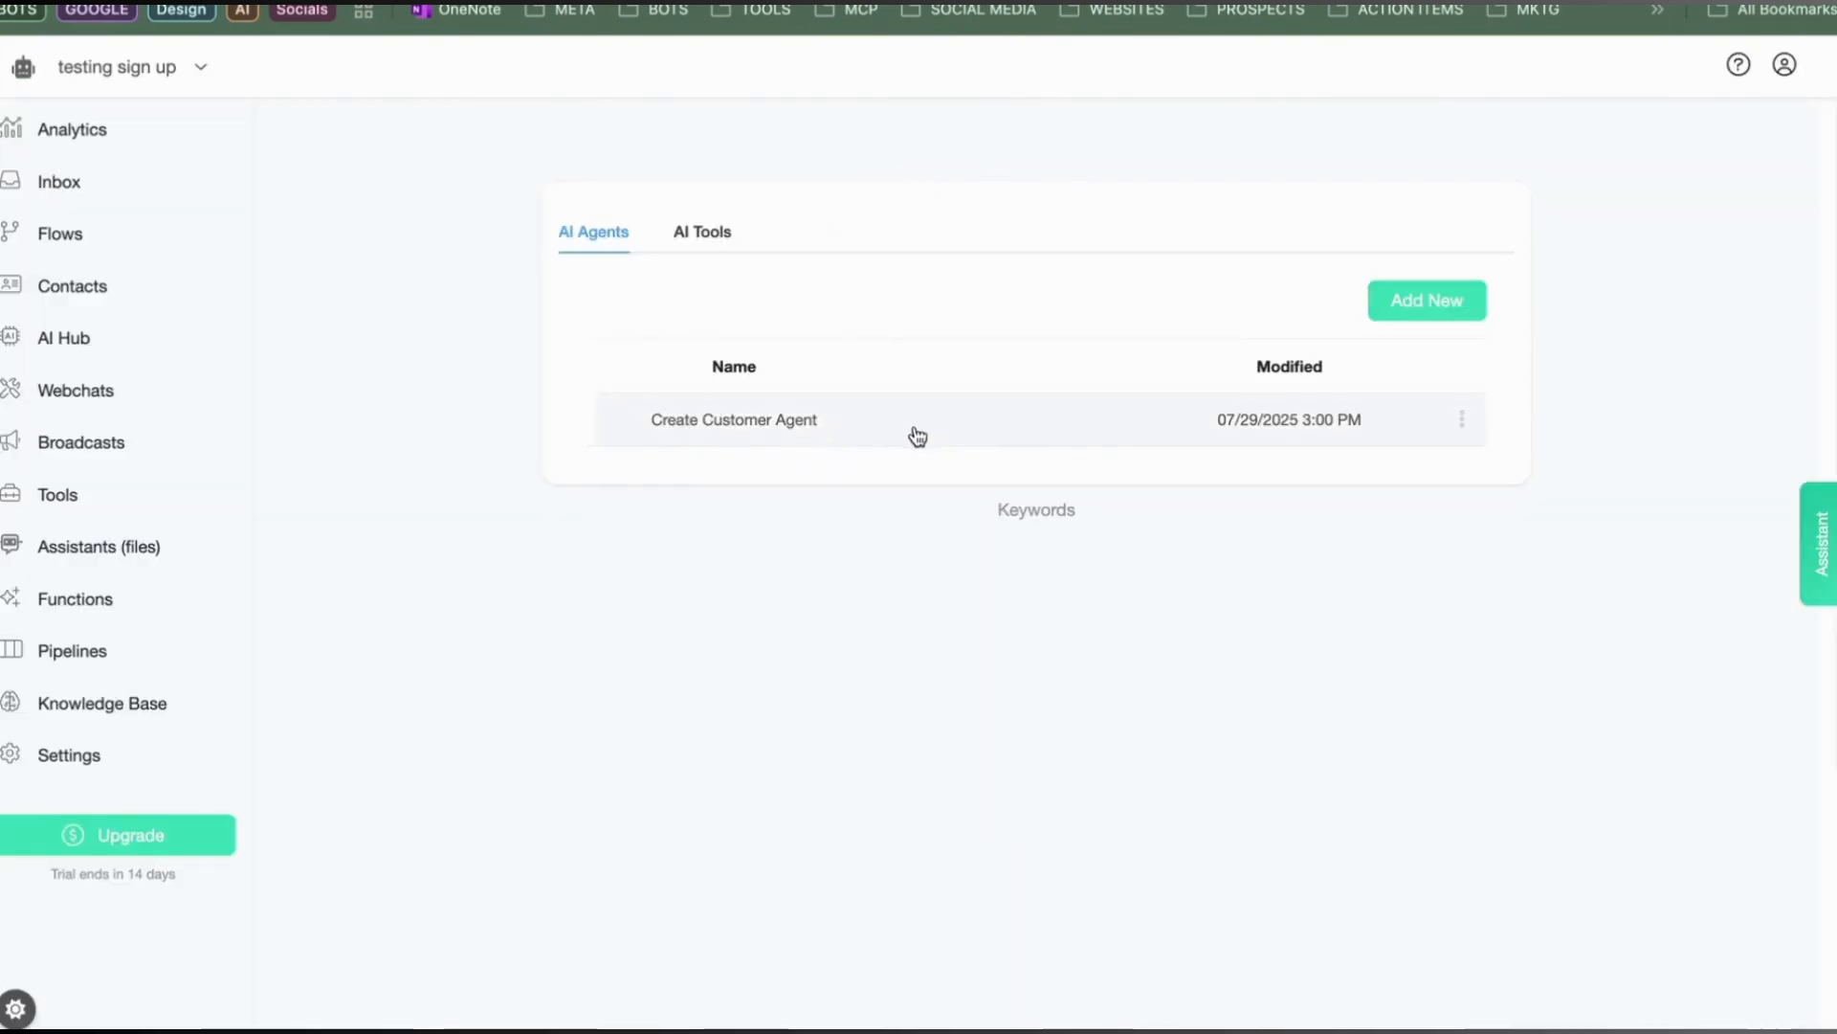
Step: Glance at Create Customer Agent's options menu without changes, then return to Settings
left_click(1461, 419)
left_click(1114, 285)
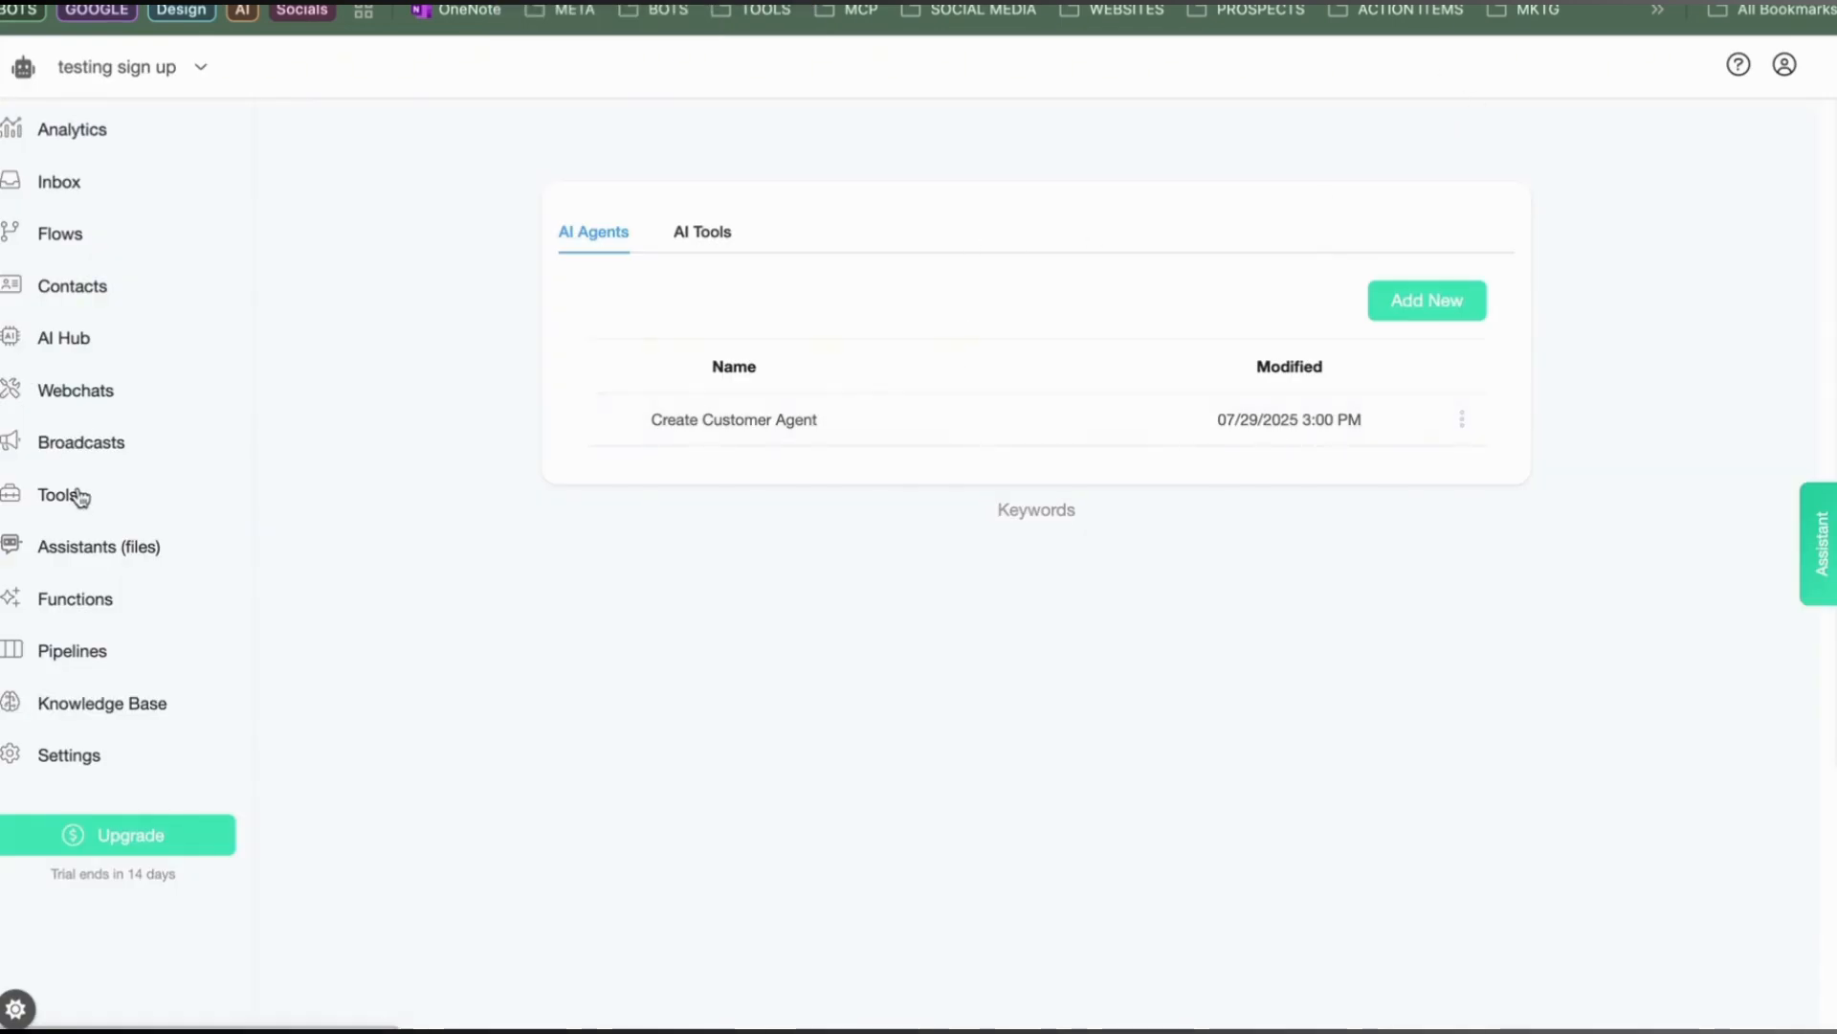
left_click(99, 758)
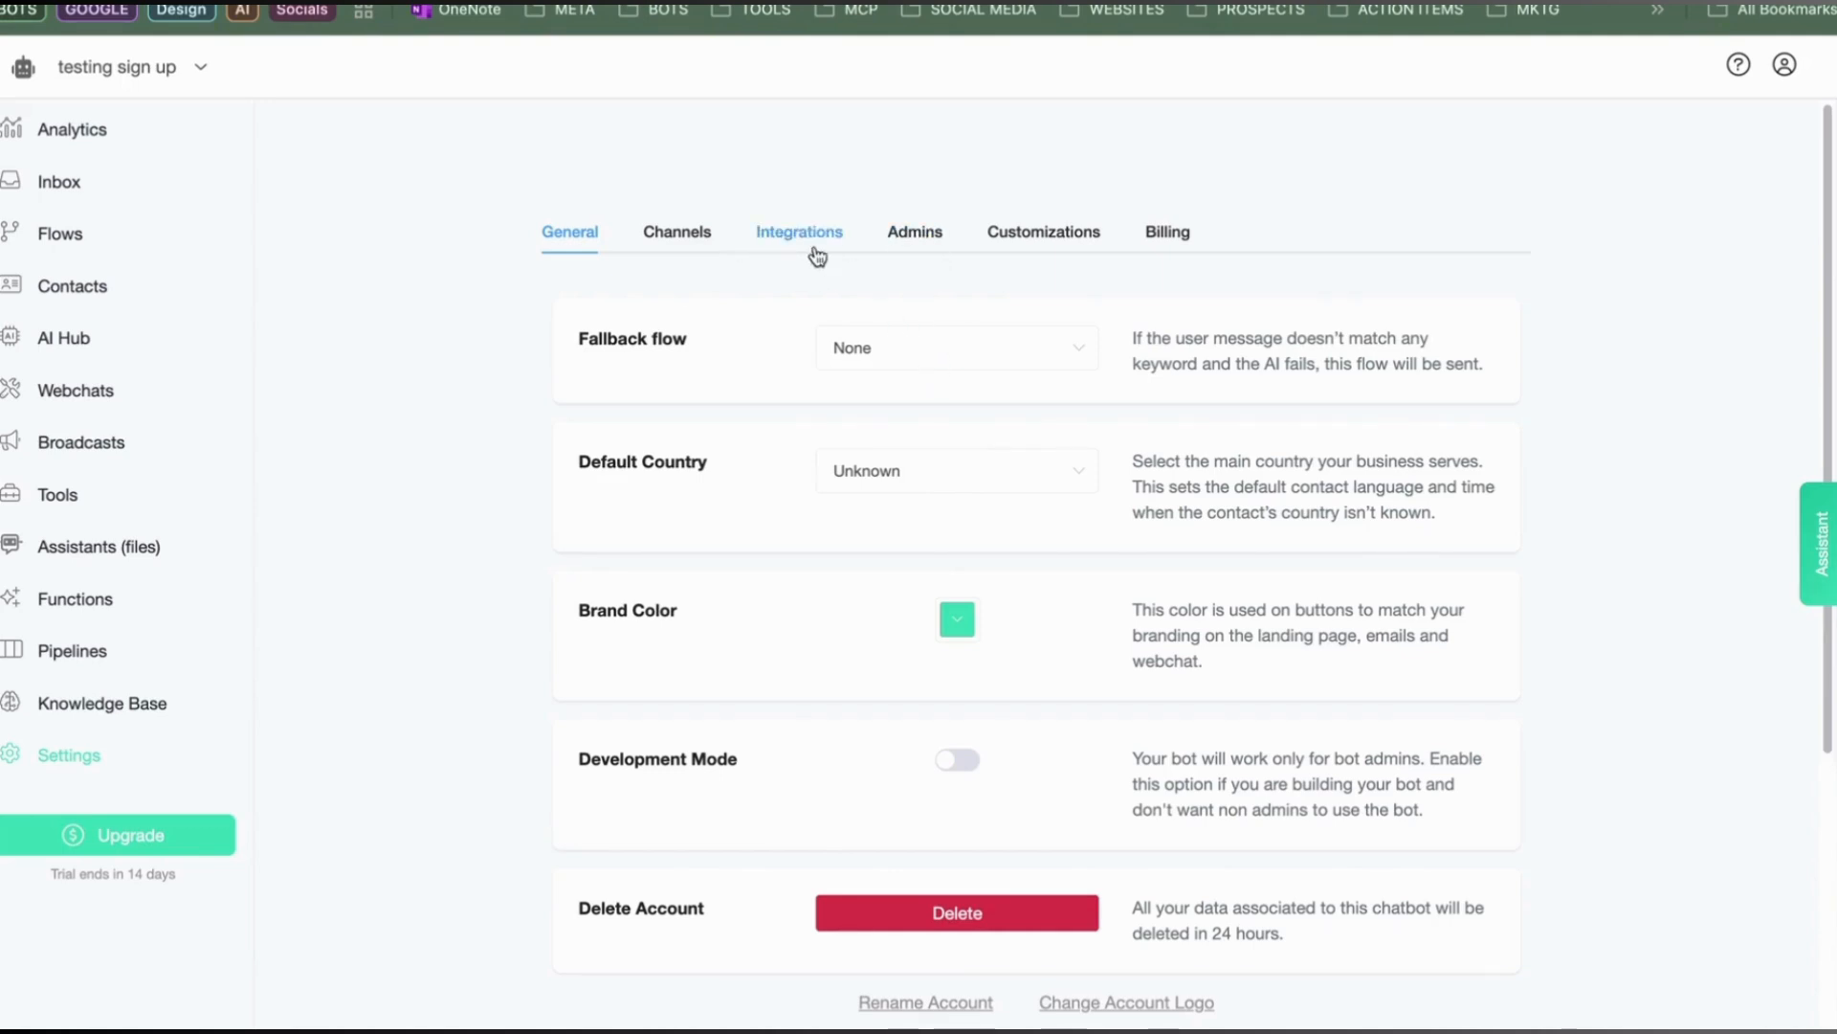
Step: Expand OpenAI ChatGPT under Integrations and highlight the AI Center description
left_click(811, 250)
left_click(770, 413)
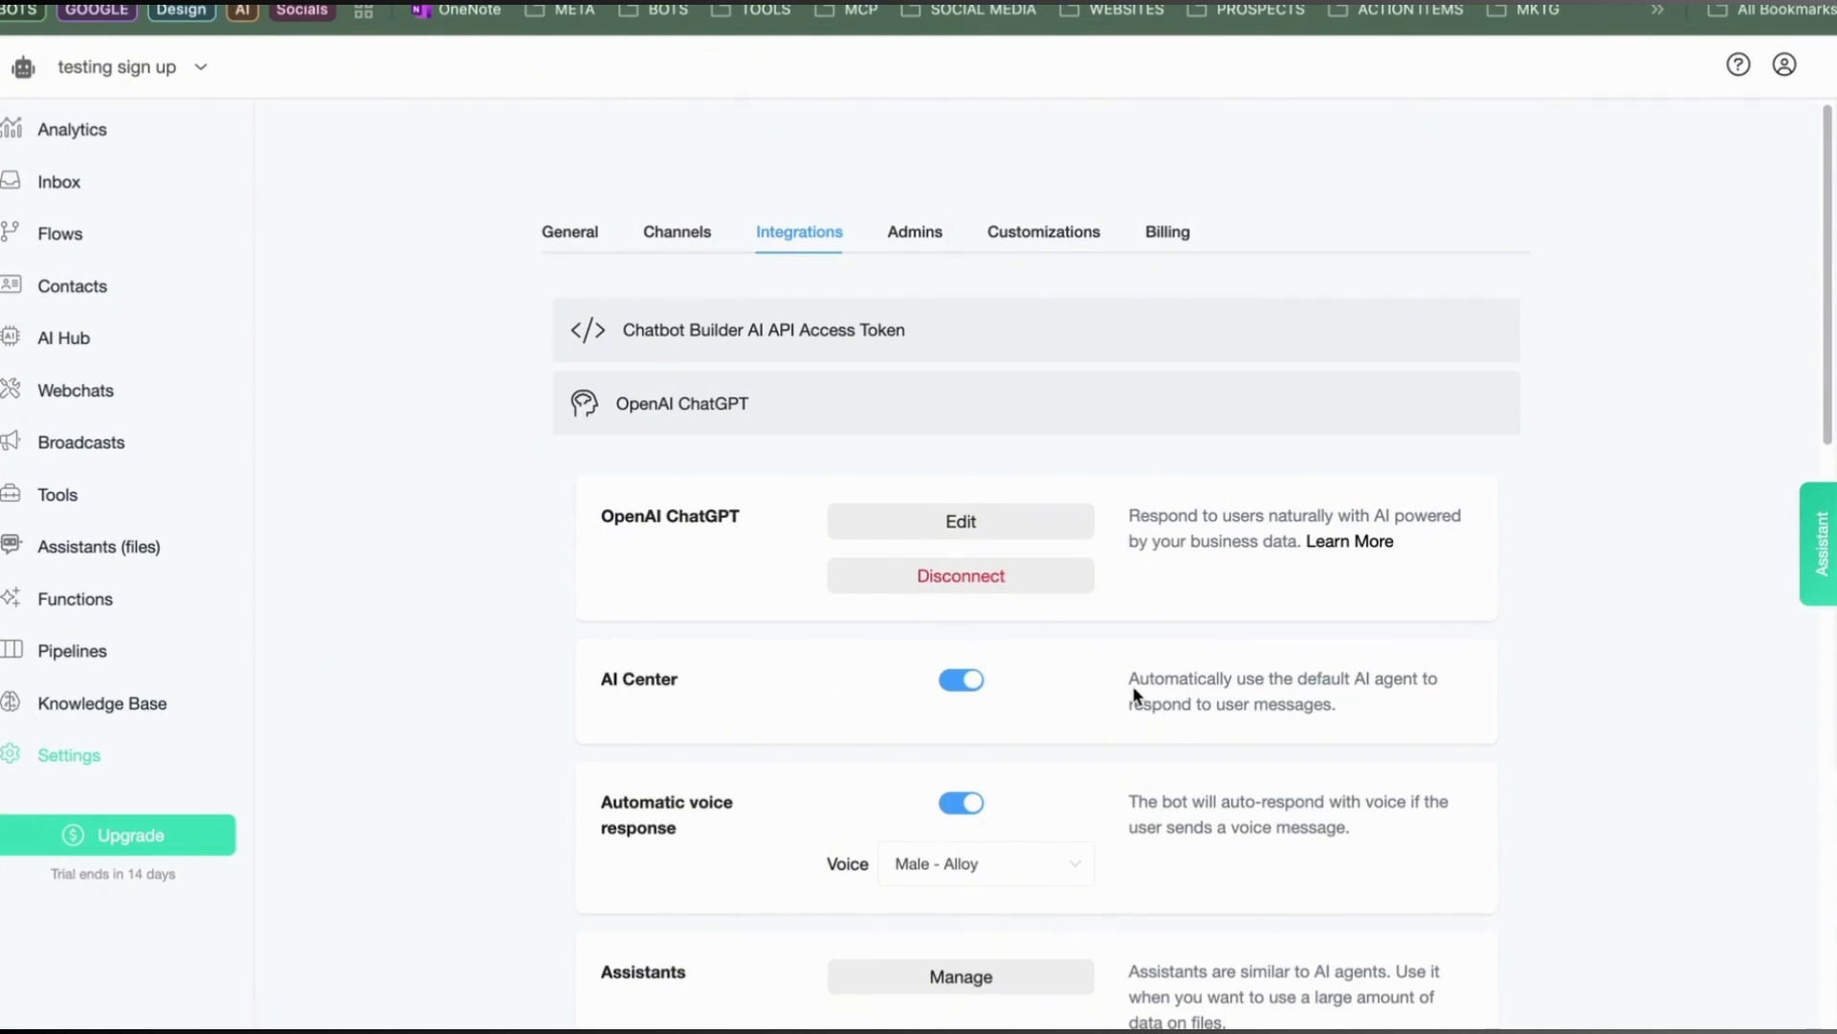
left_click_drag(1176, 682, 1431, 706)
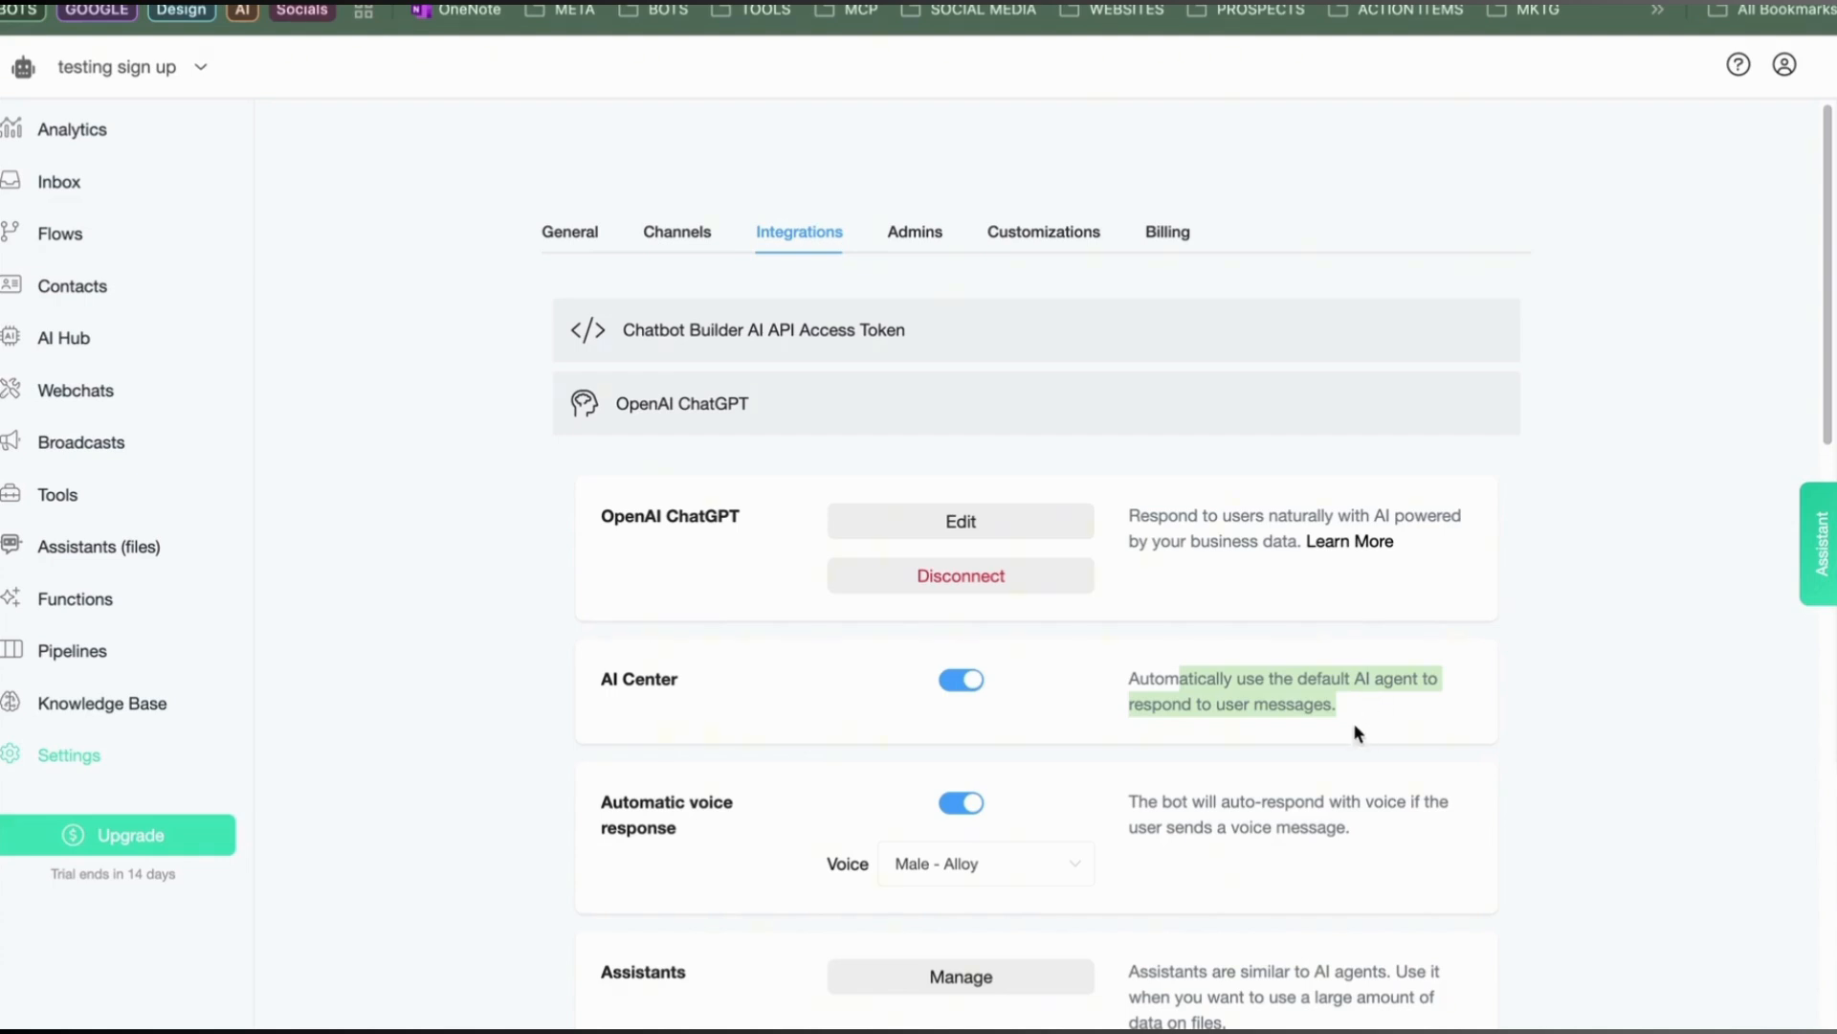
left_click_drag(1137, 677, 1307, 679)
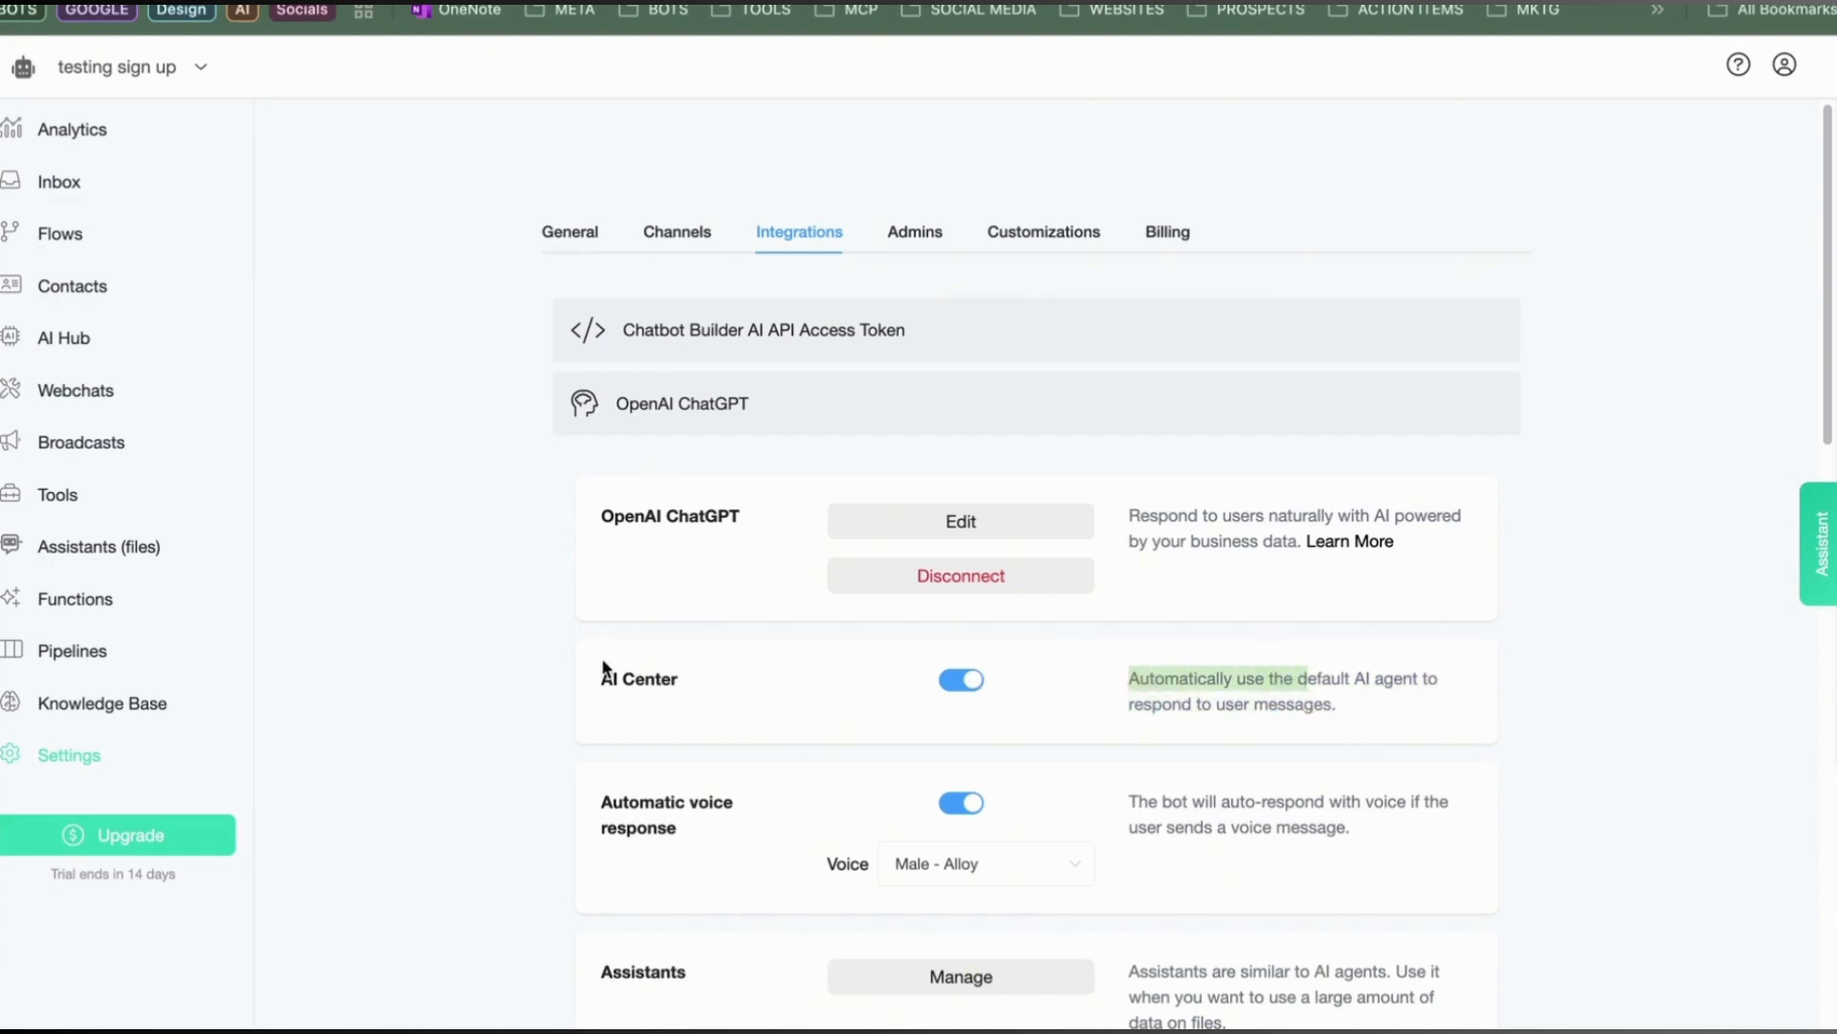
left_click_drag(604, 683, 722, 680)
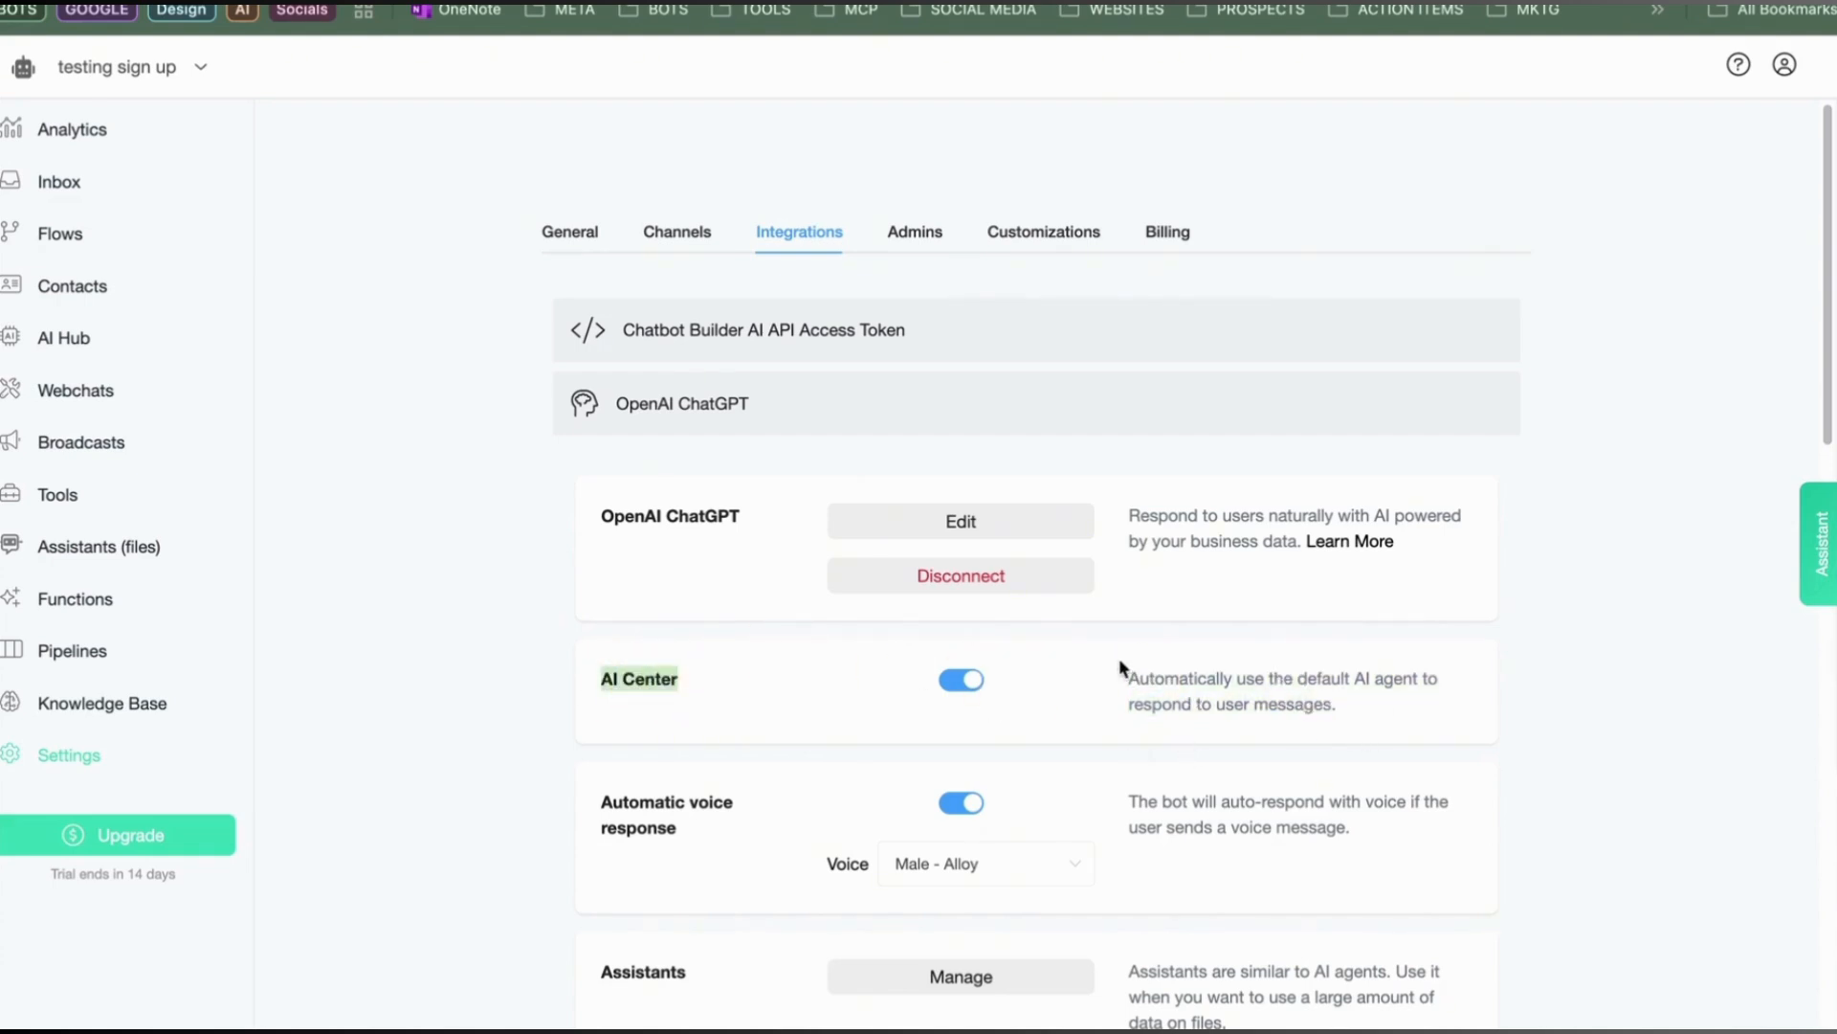
left_click_drag(1130, 678, 1359, 714)
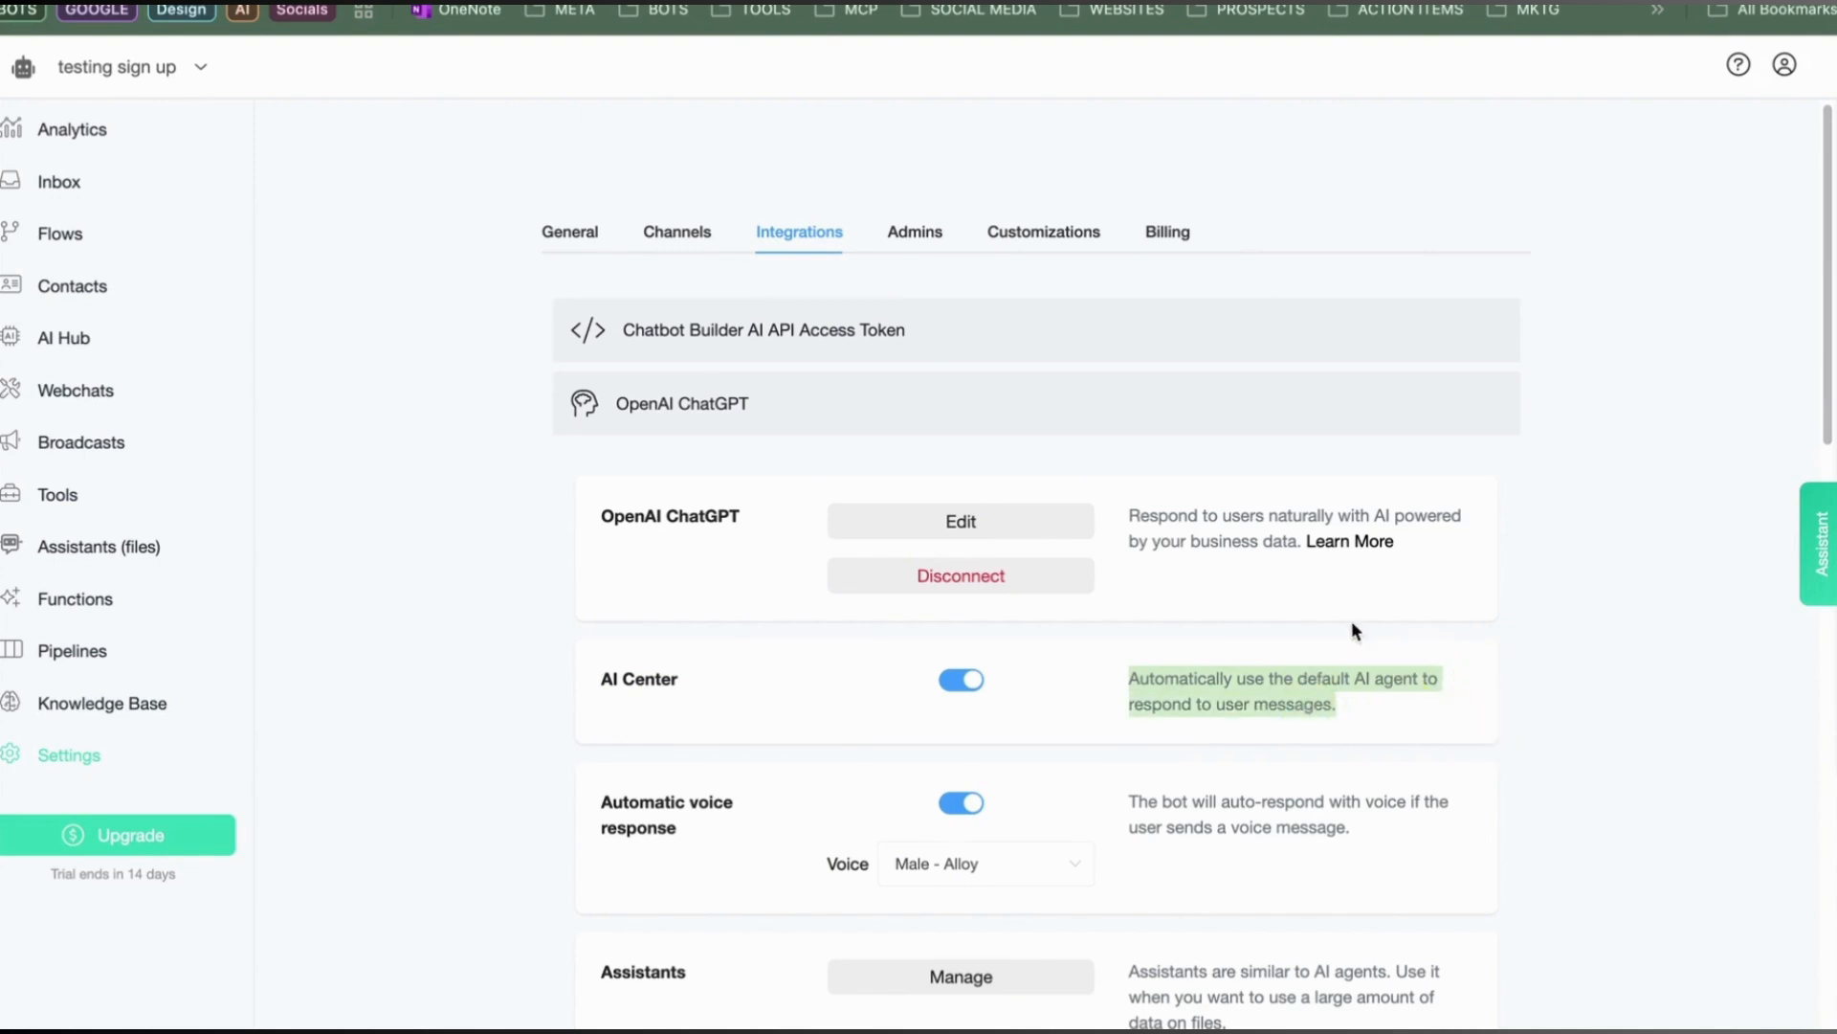
Step: Choose Create Customer Agent in the OpenAI ChatGPT integration's AI Agents tab and continue
left_click(960, 521)
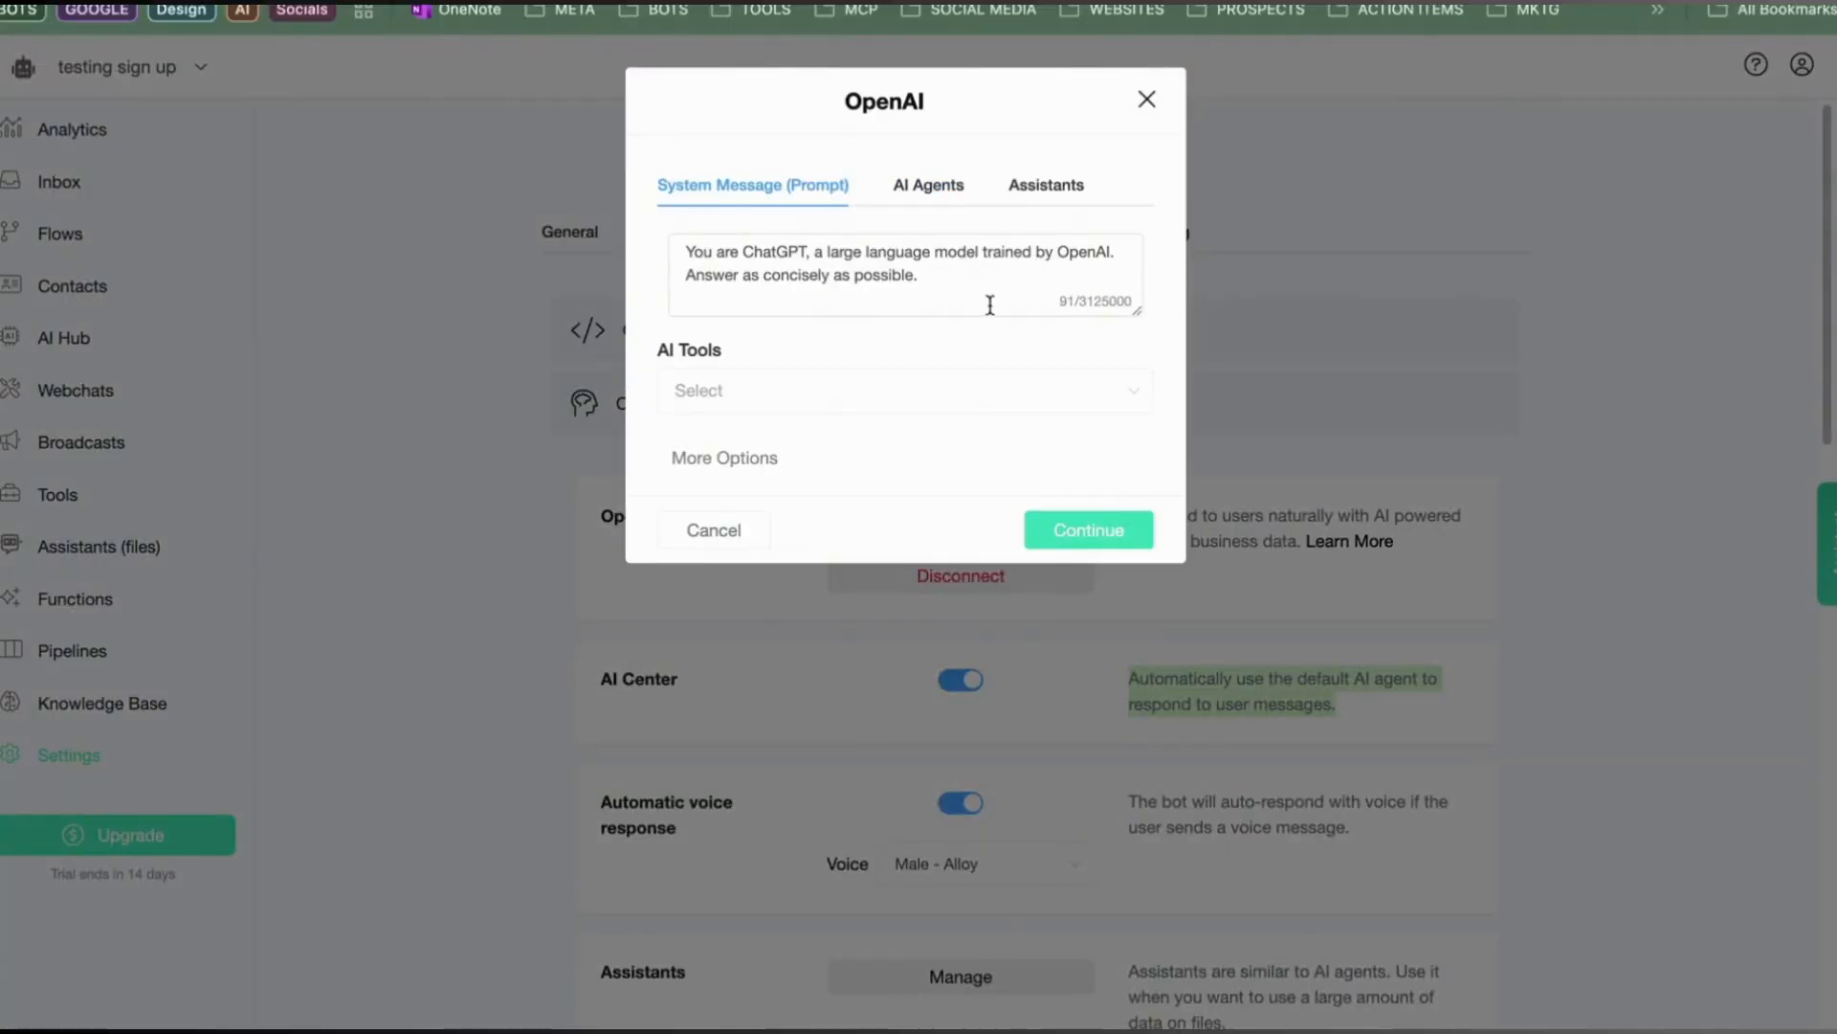
left_click(927, 191)
left_click(838, 267)
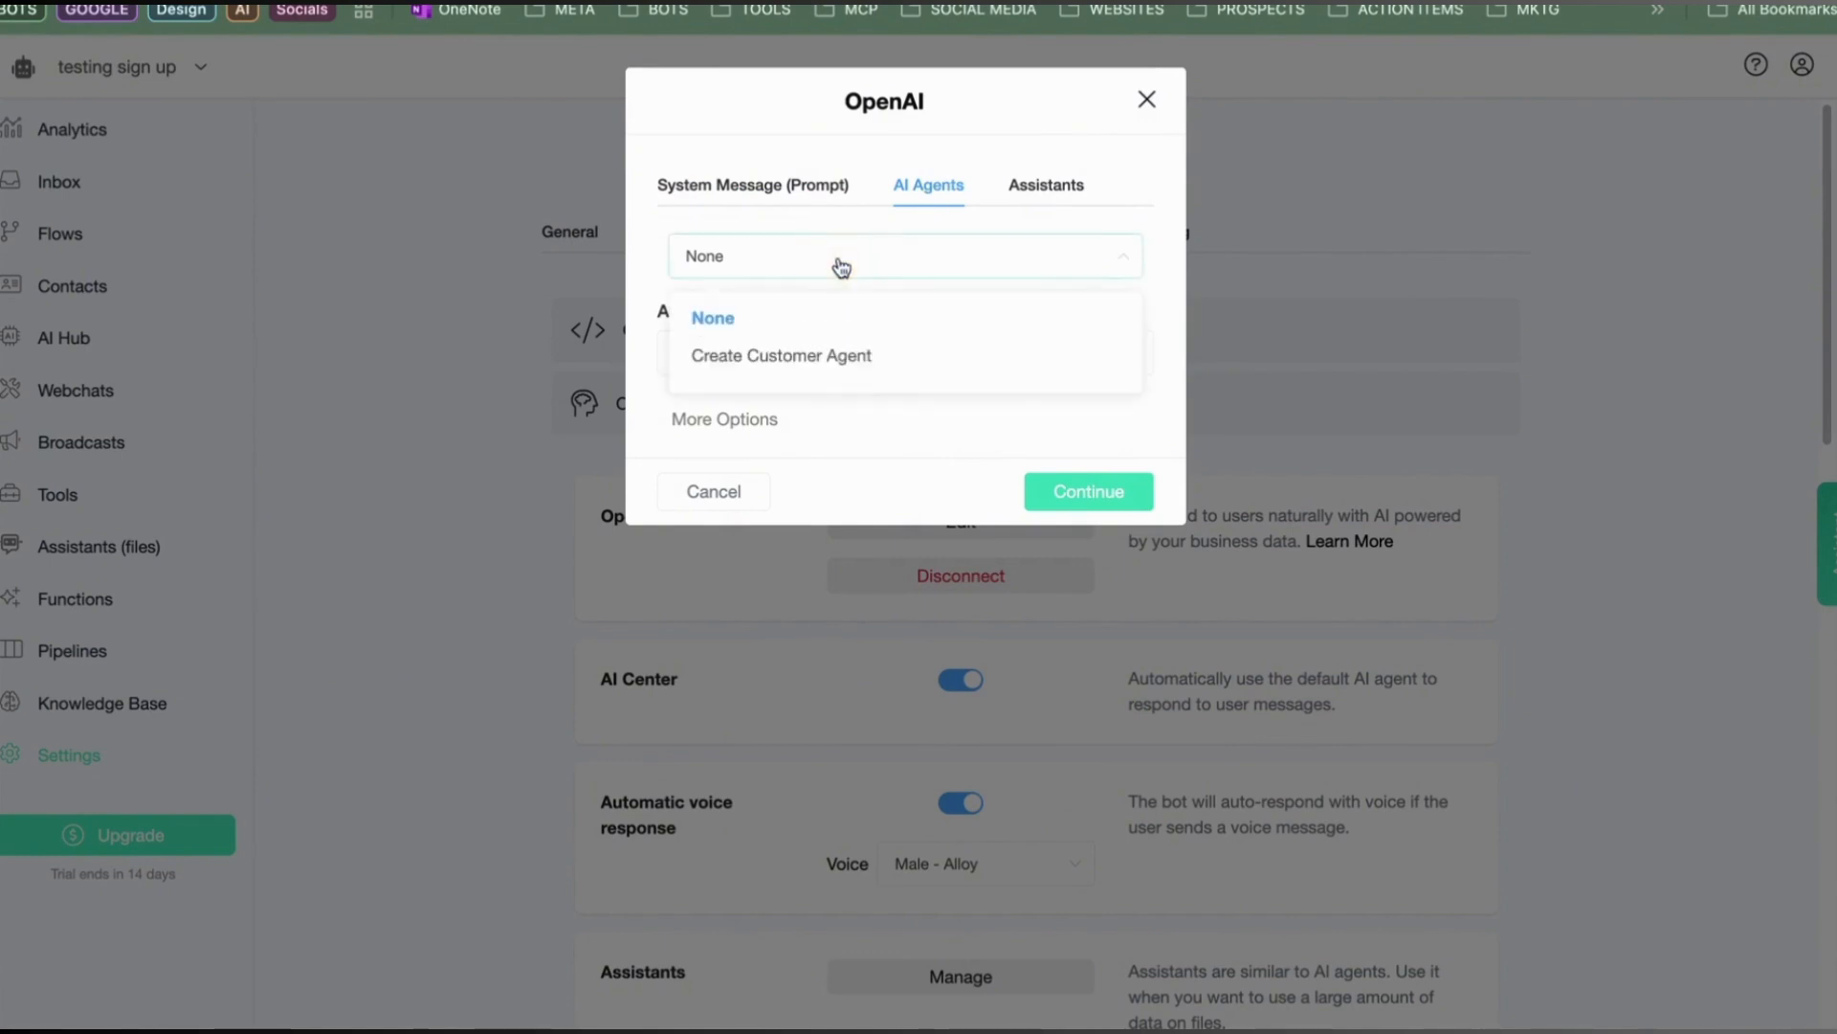
left_click(754, 357)
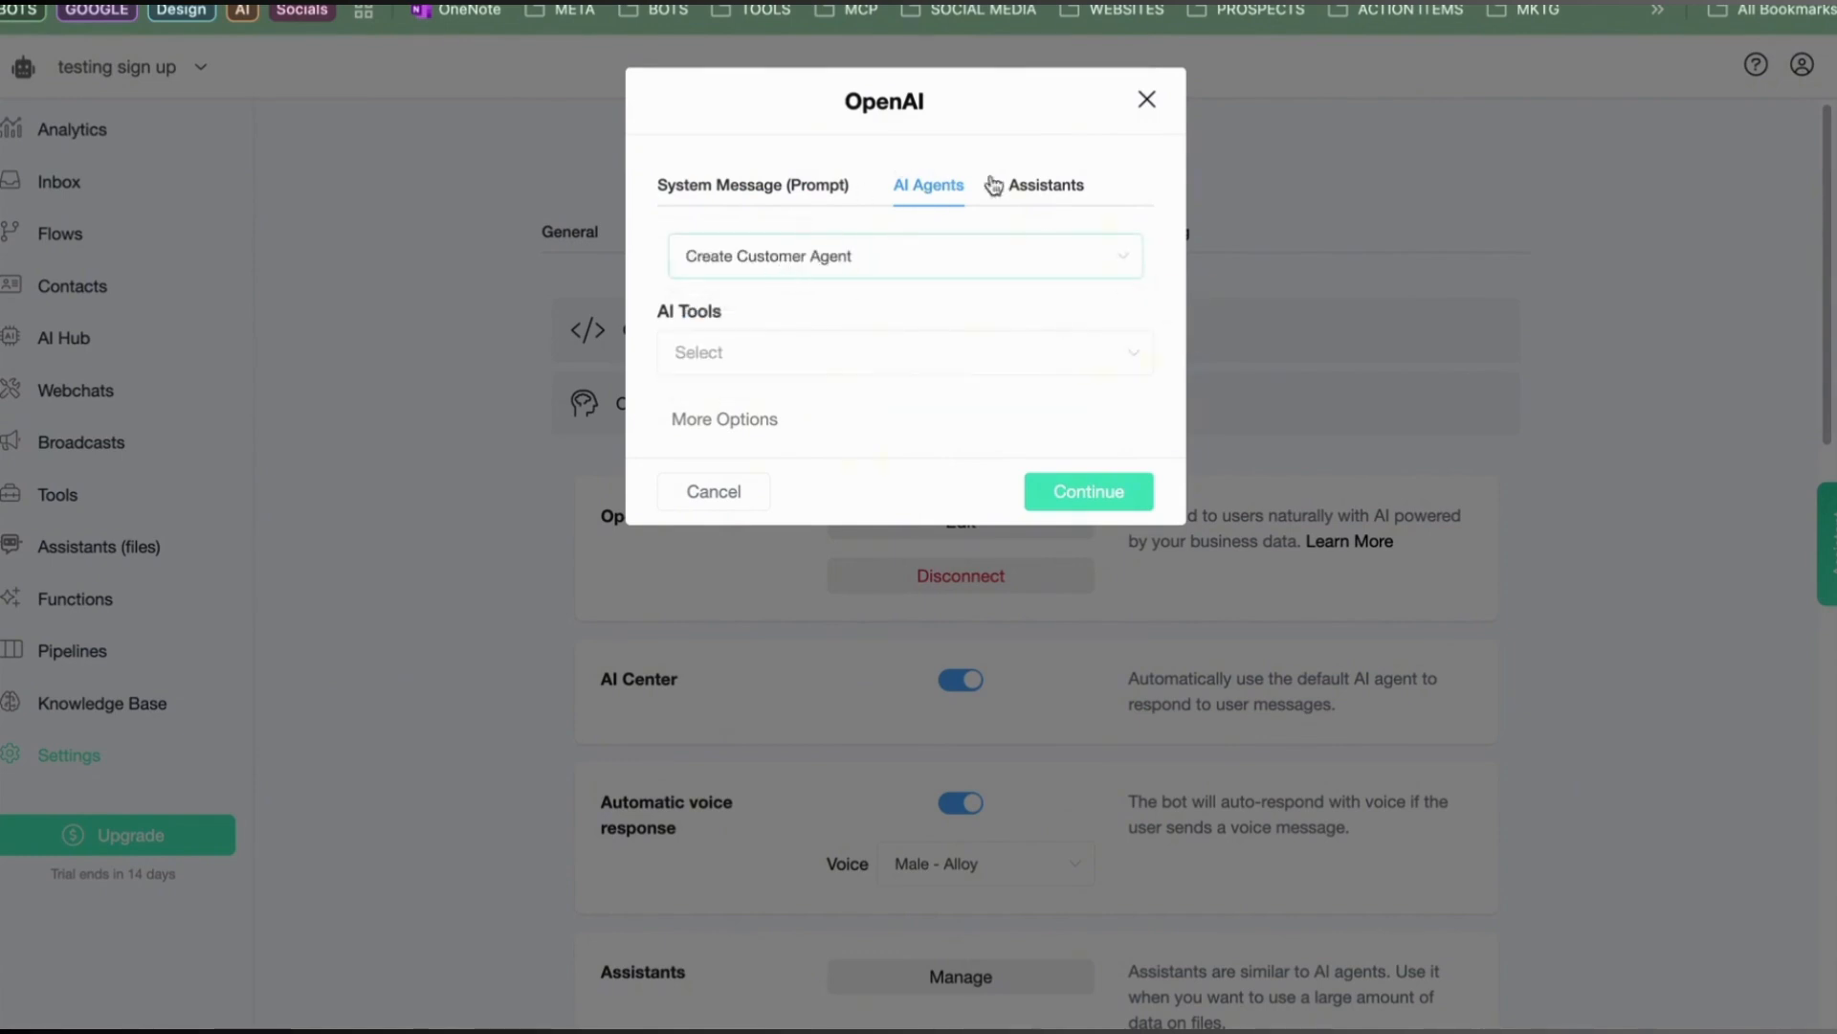
left_click(1128, 488)
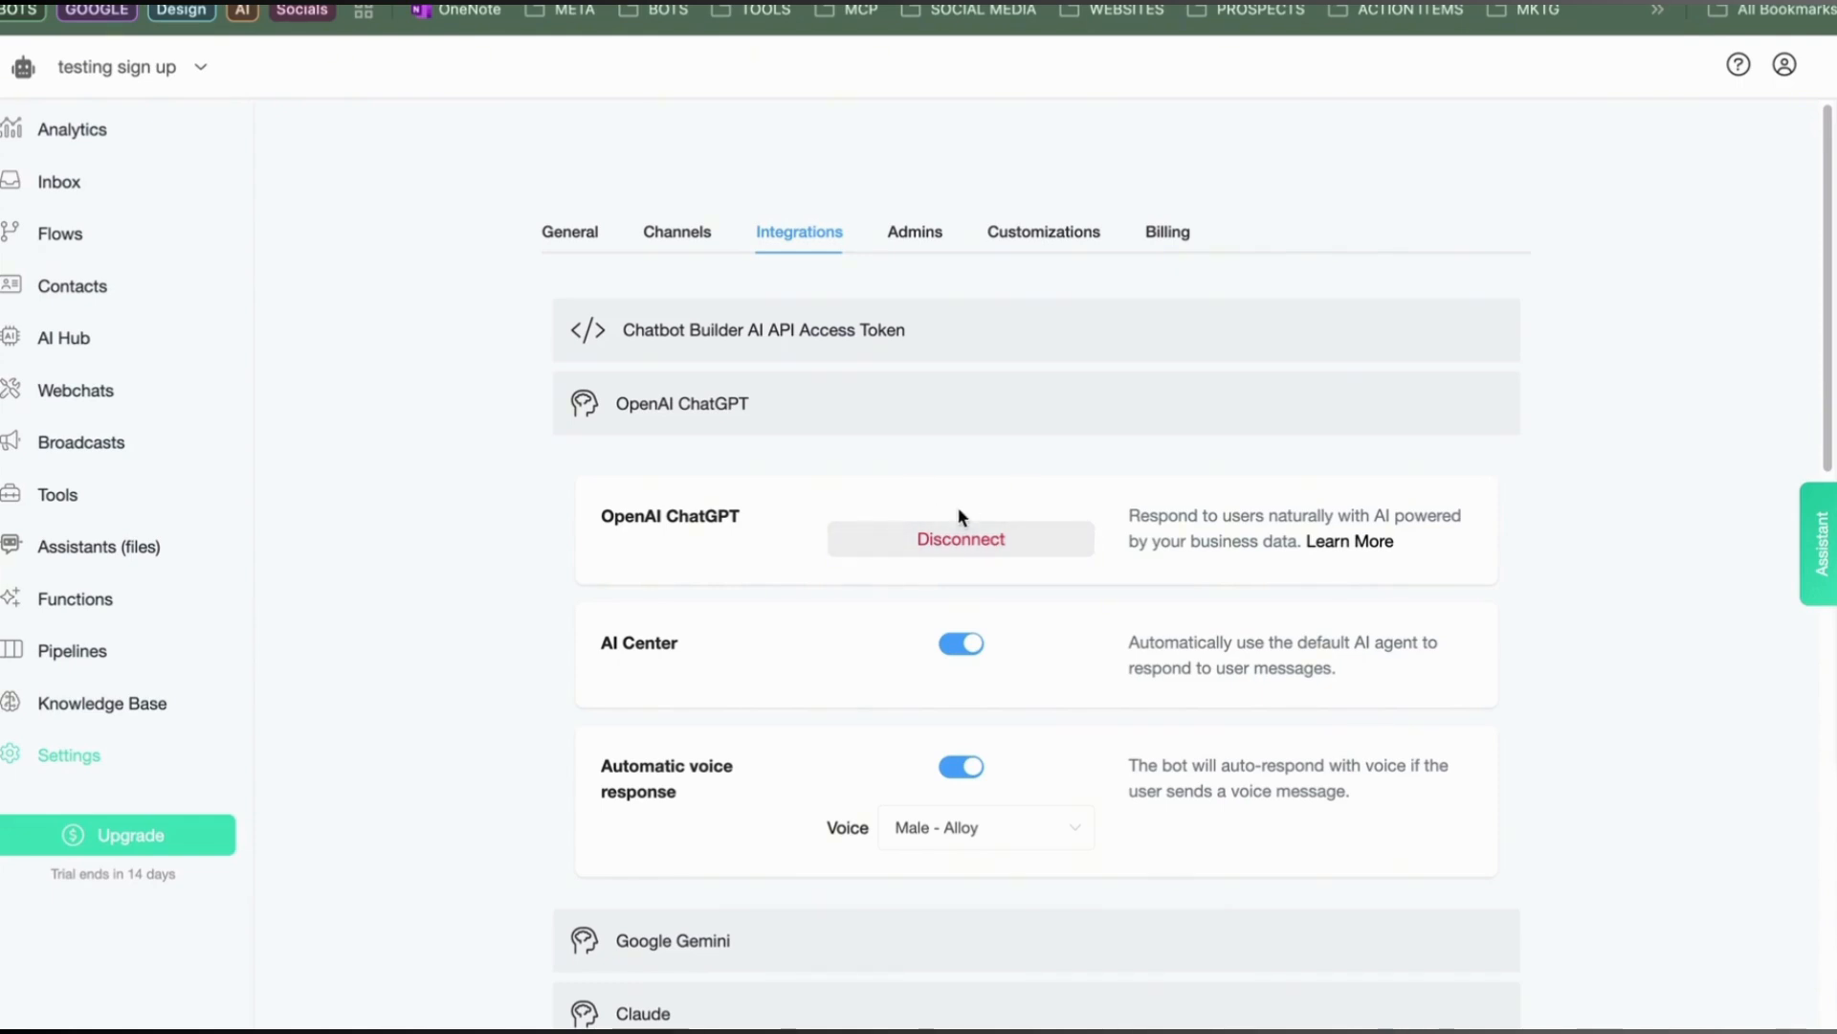
Step: Reopen the Welcome Message WebChat link and ask the bot 'who are you' again
left_click(75, 245)
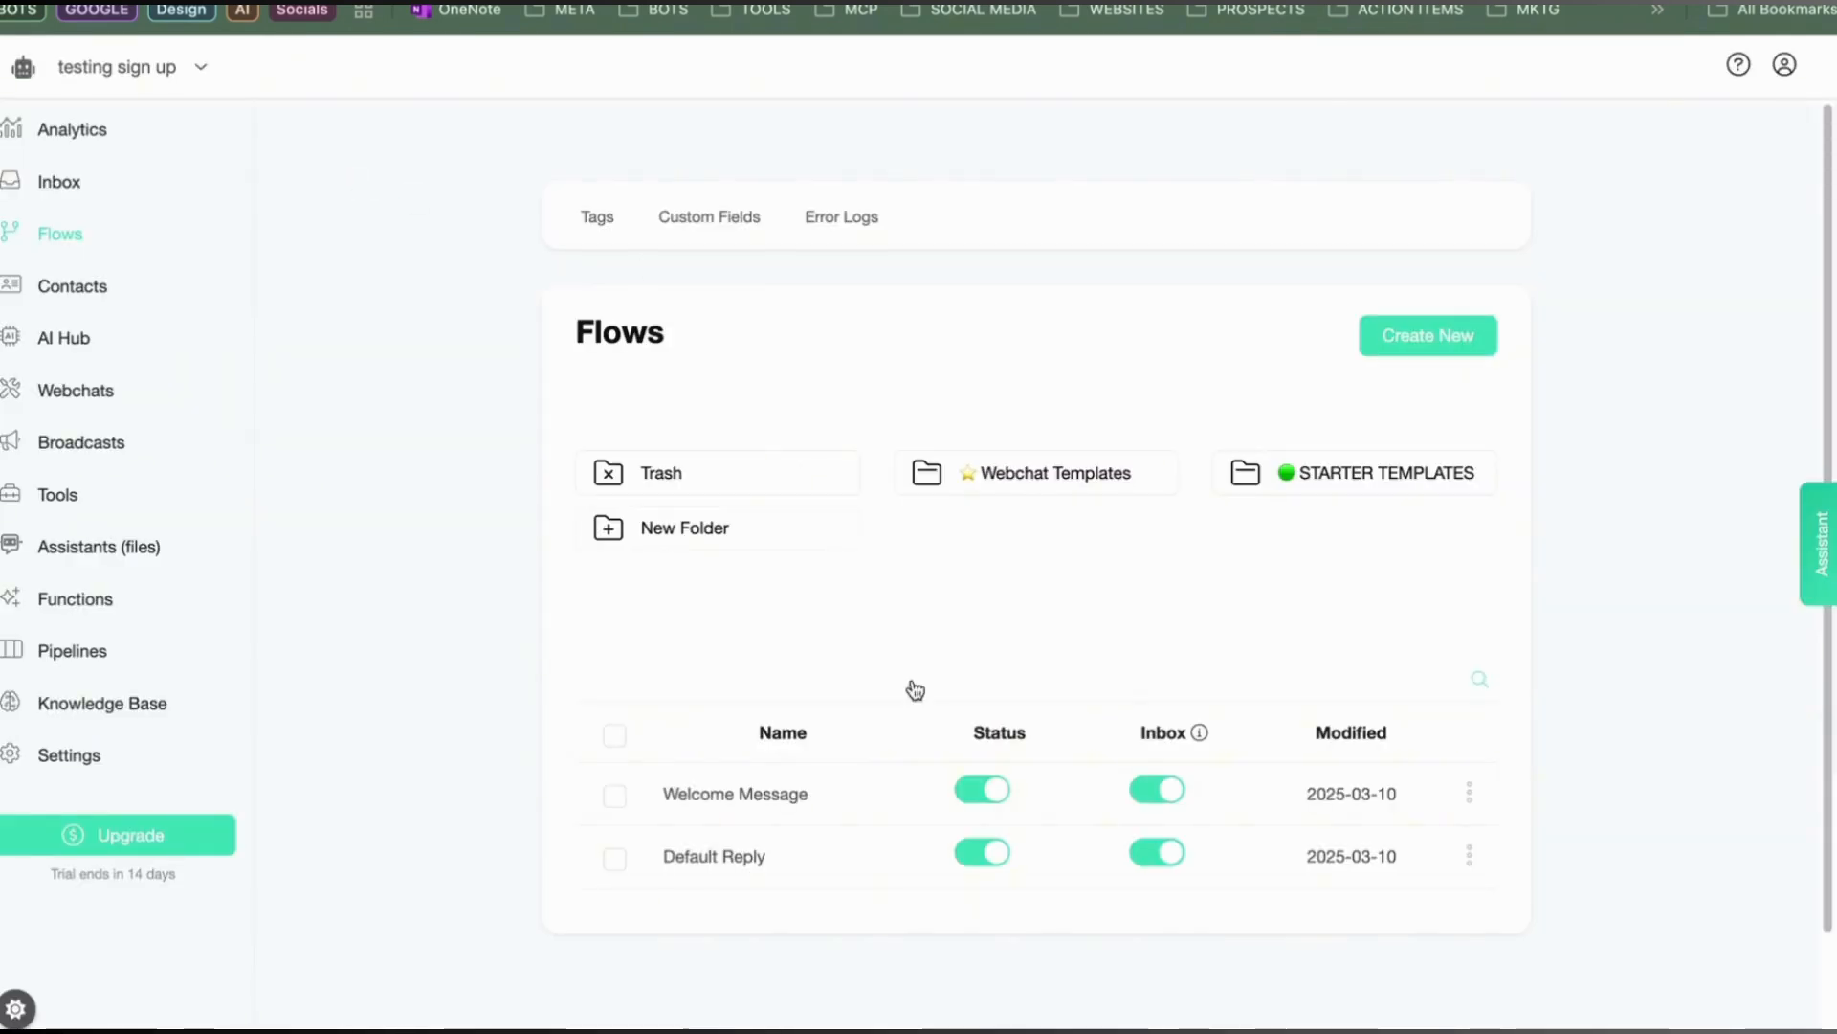
left_click(1469, 792)
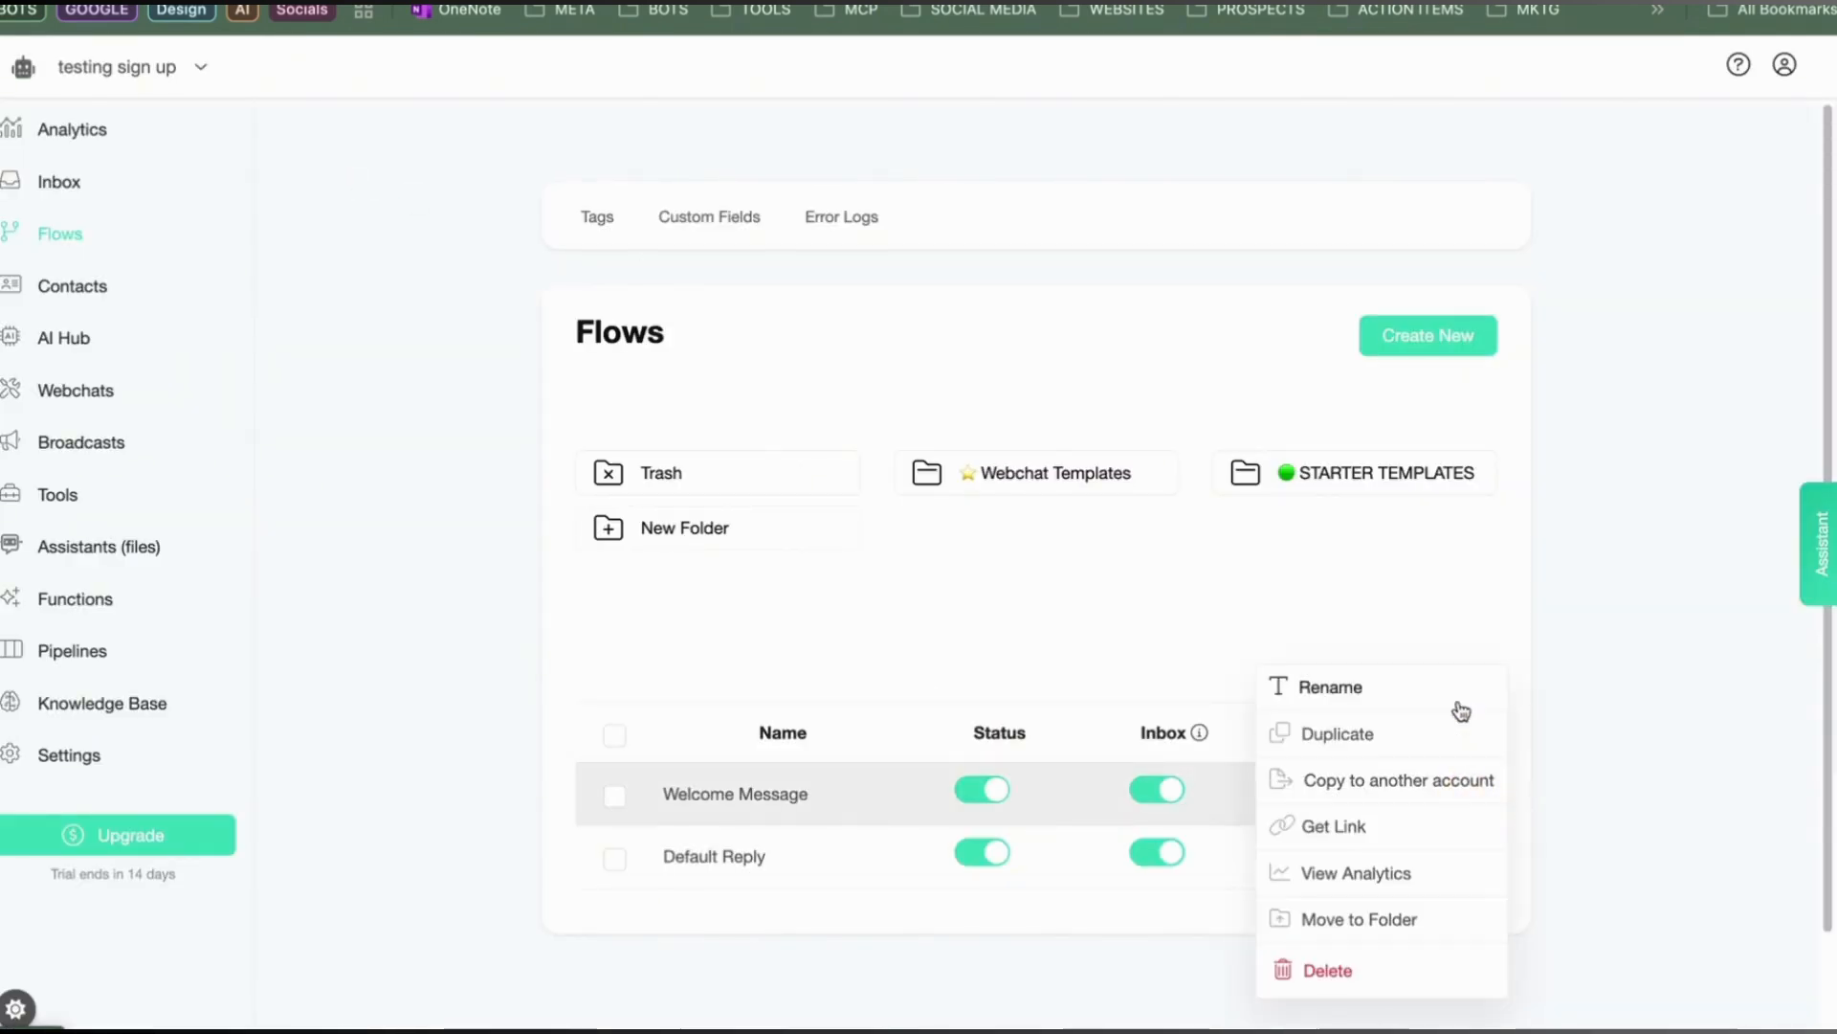
left_click(1350, 829)
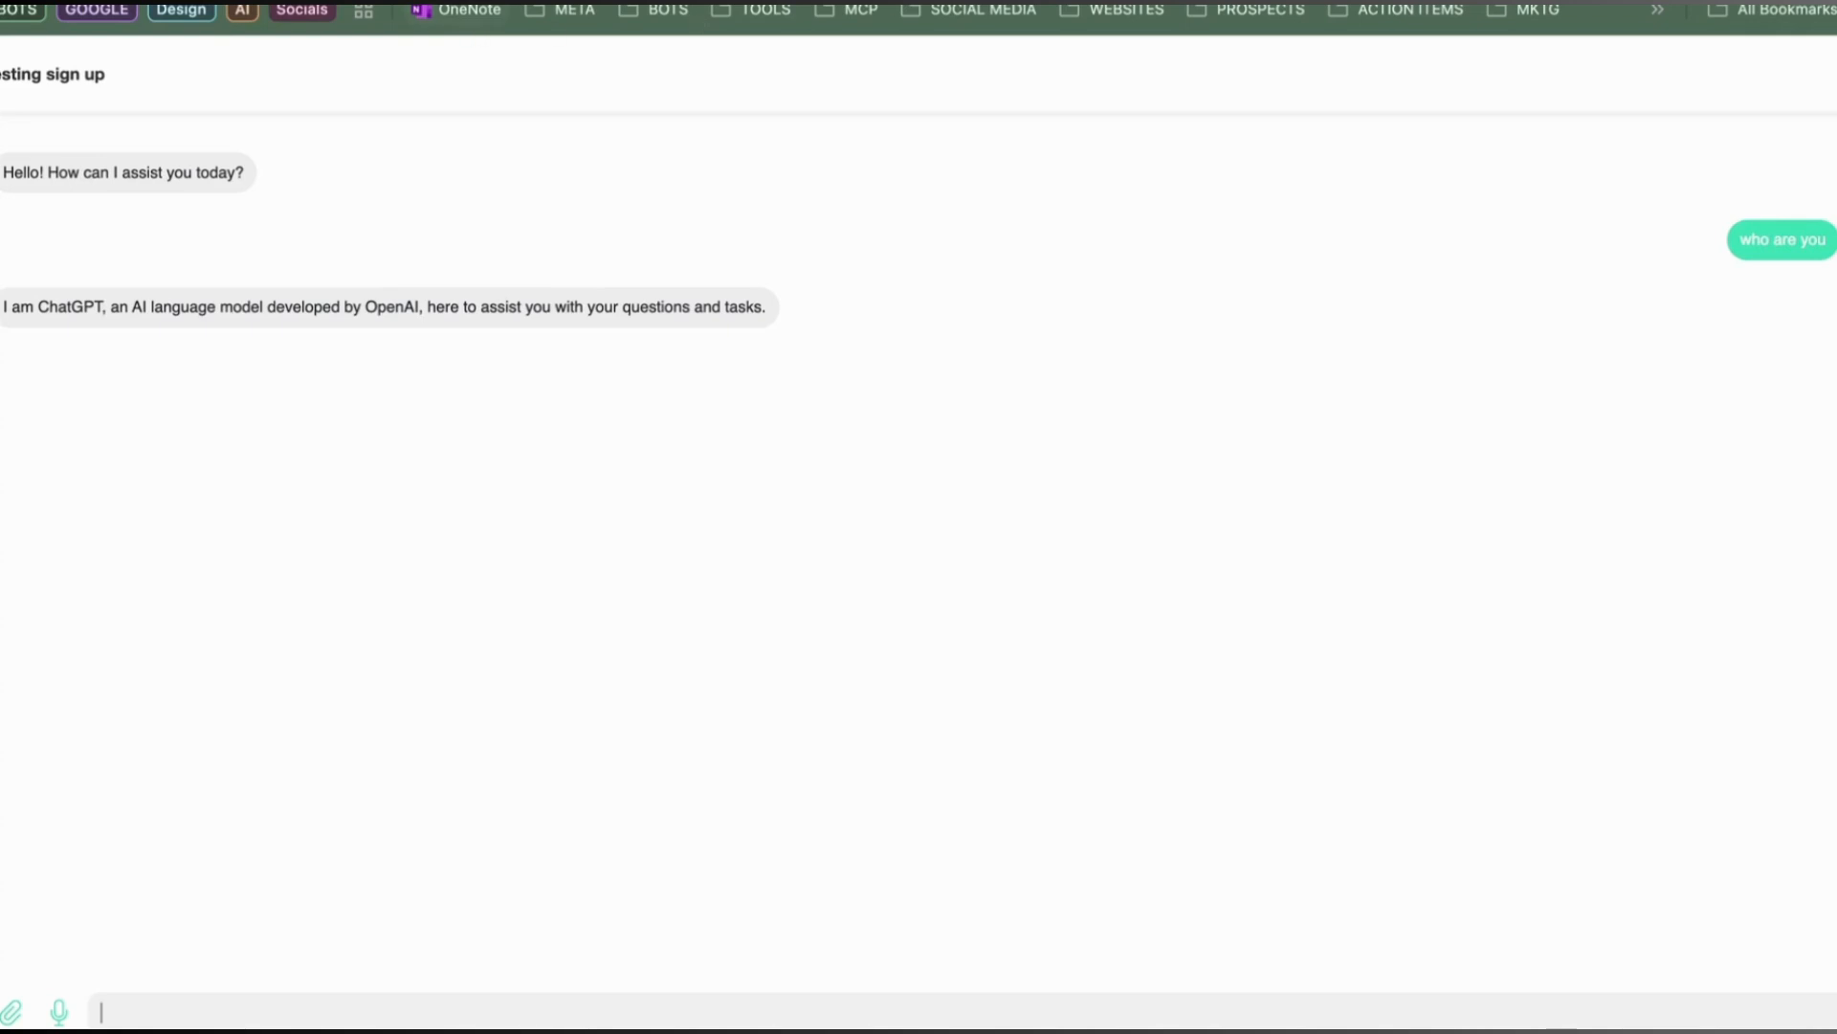
right_click(469, 3)
left_click(586, 192)
key("Return")
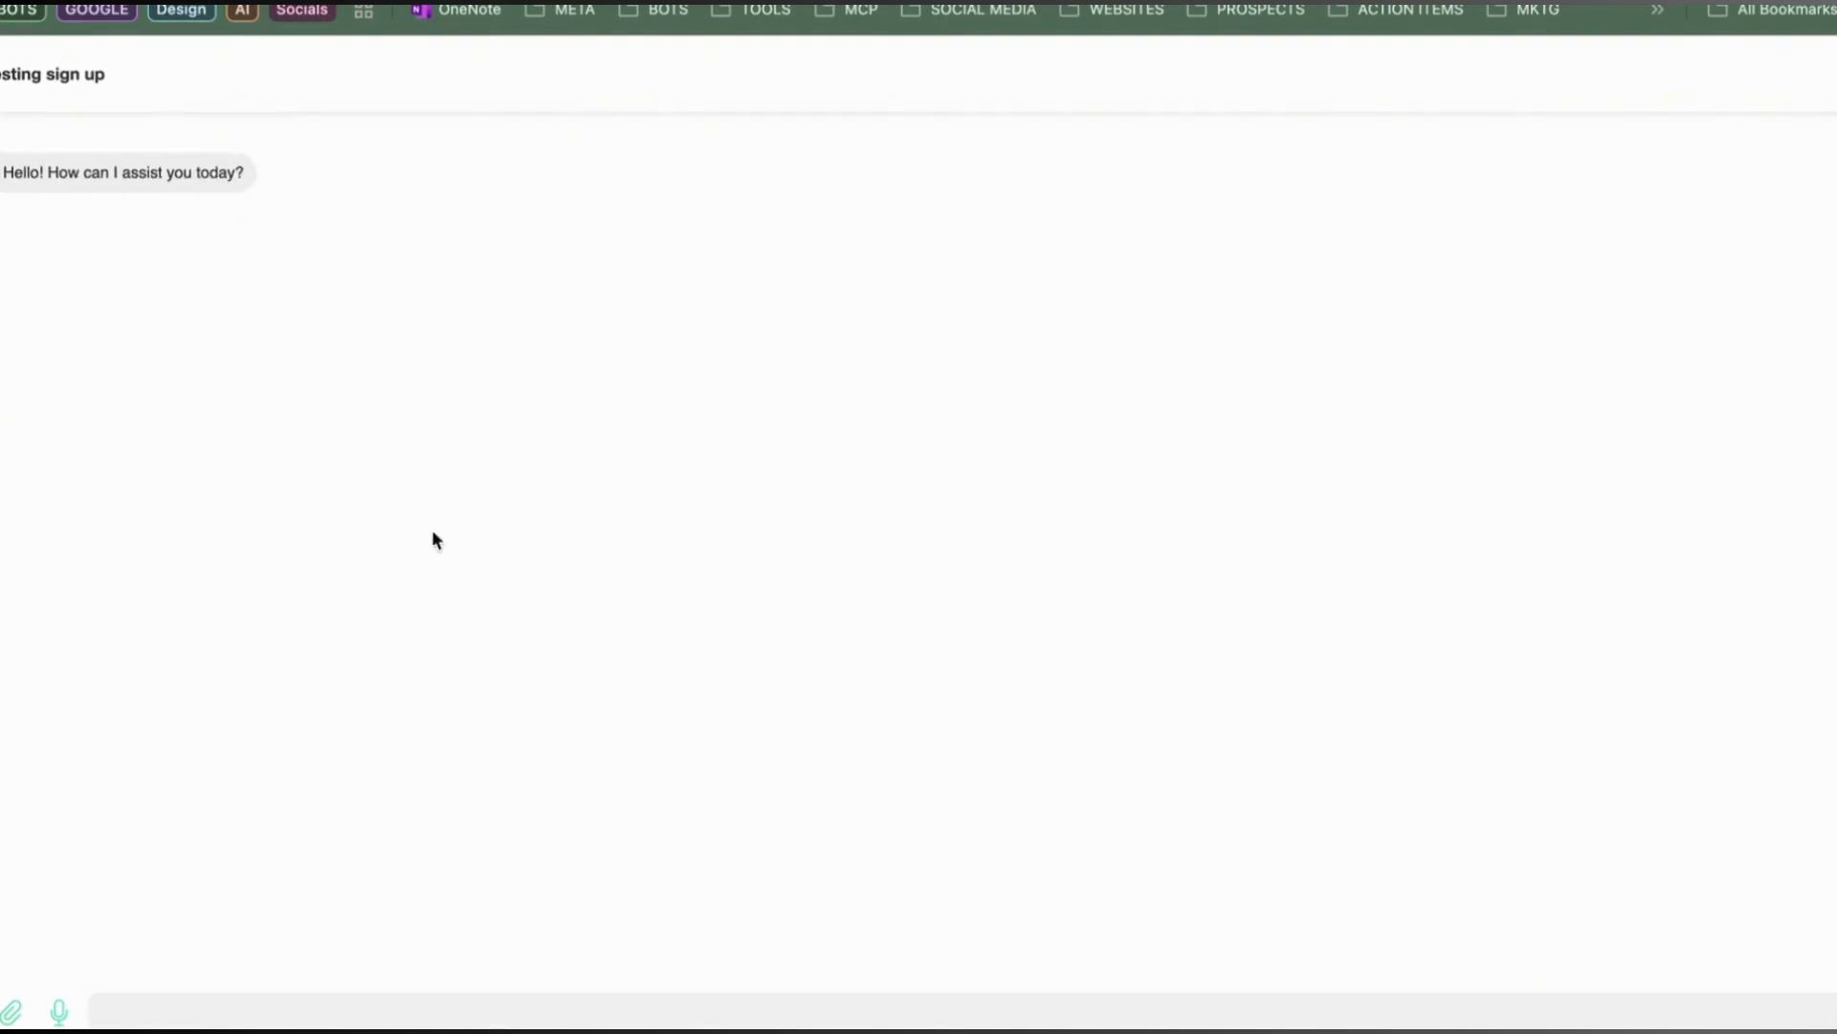
type("who are you")
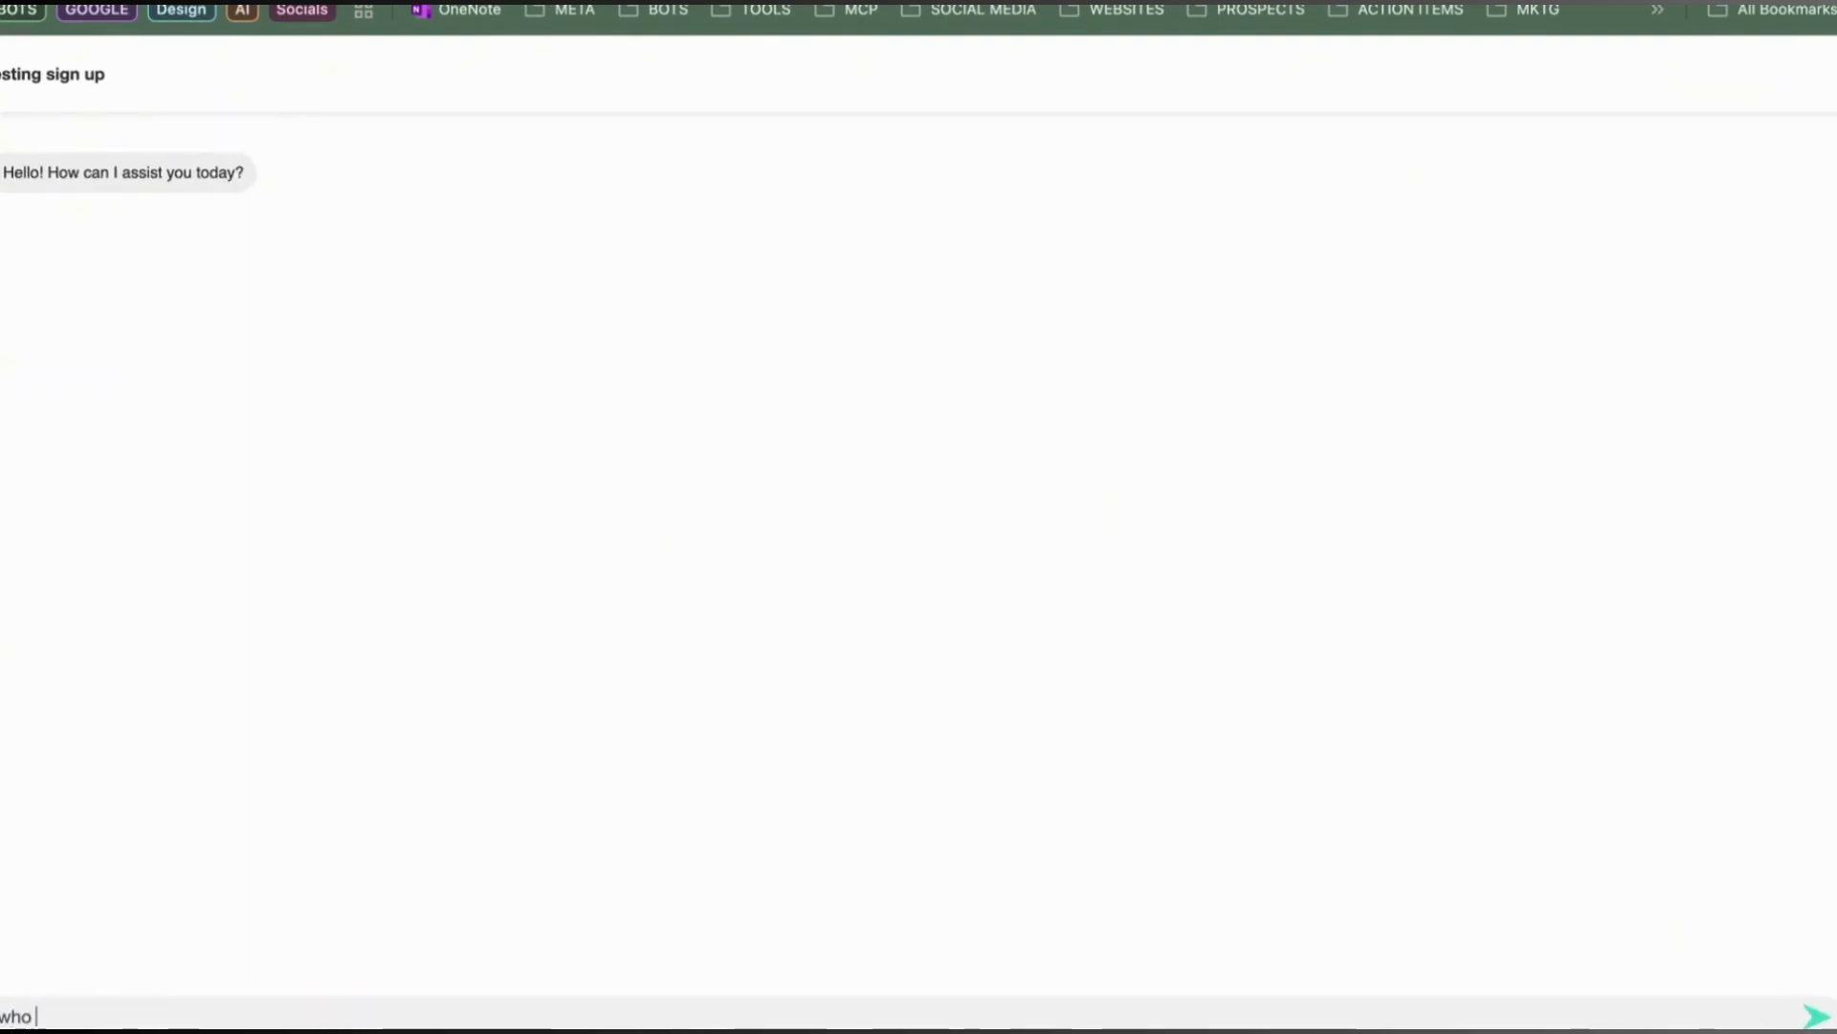
key("Return")
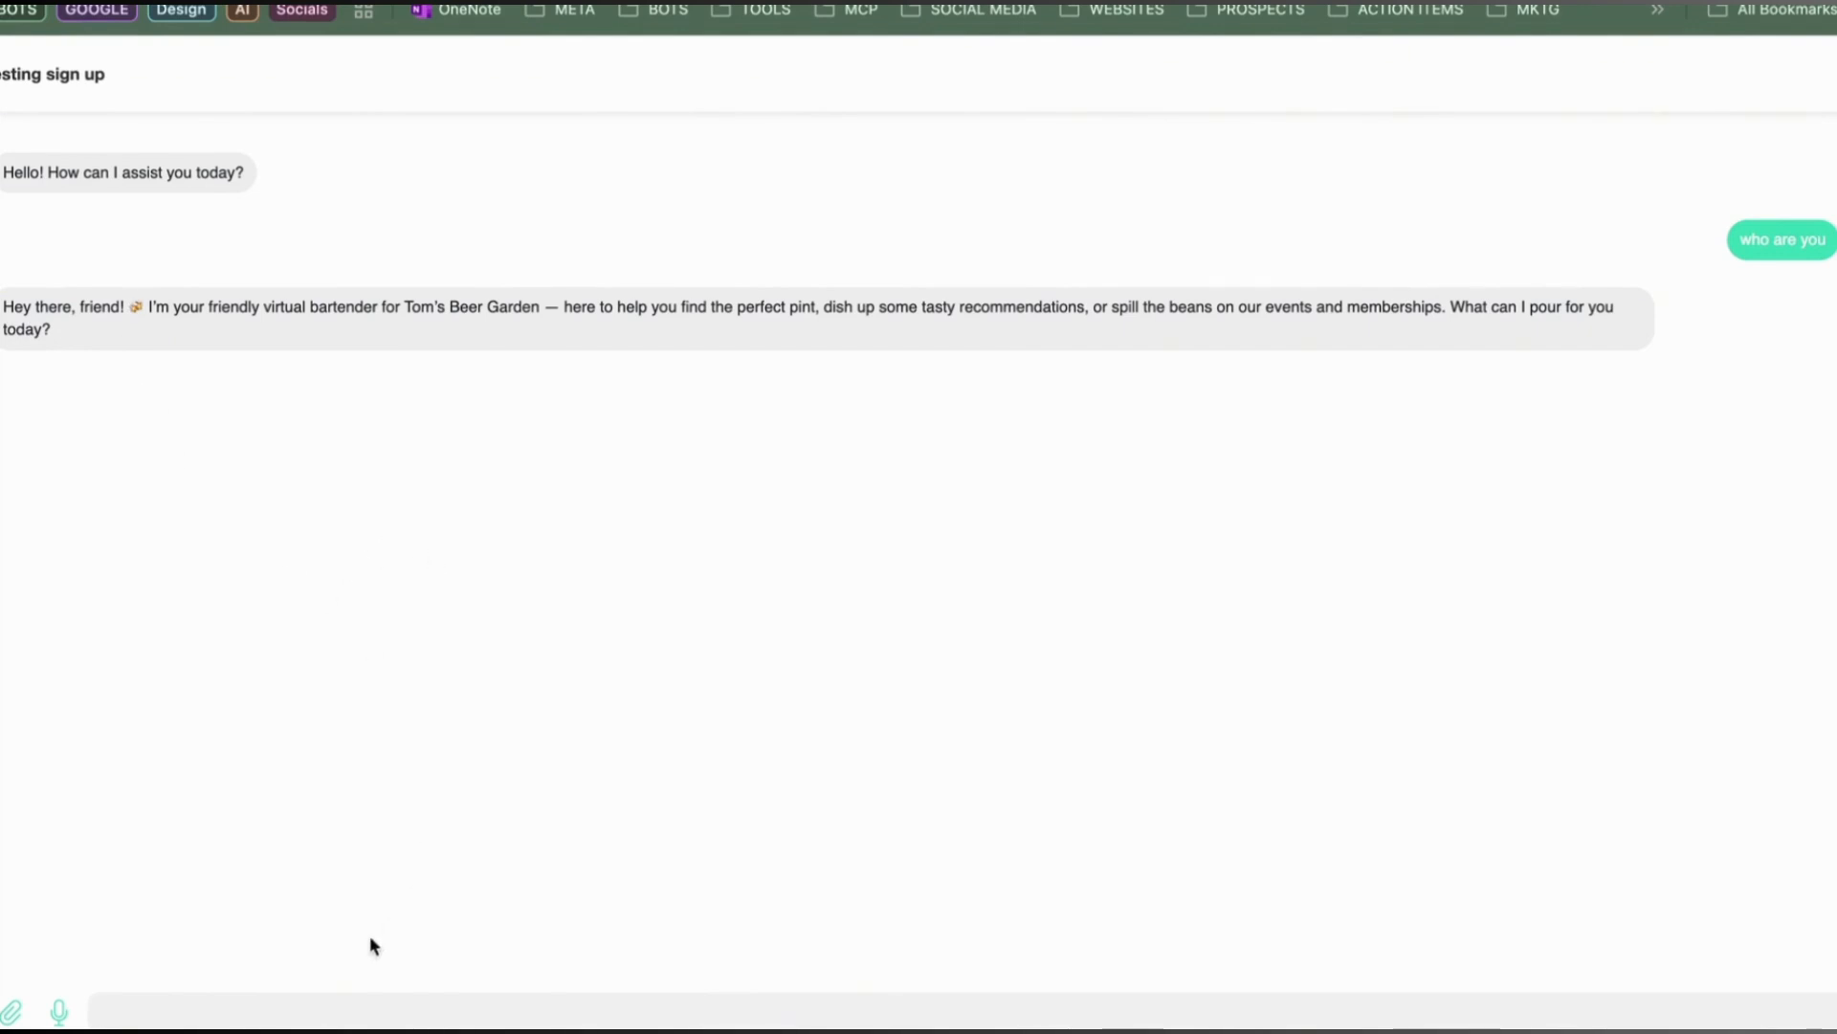
Step: Ask 'whats your best beer' and reply 'absolutely' to the bartender's sampler offer
type("whats your")
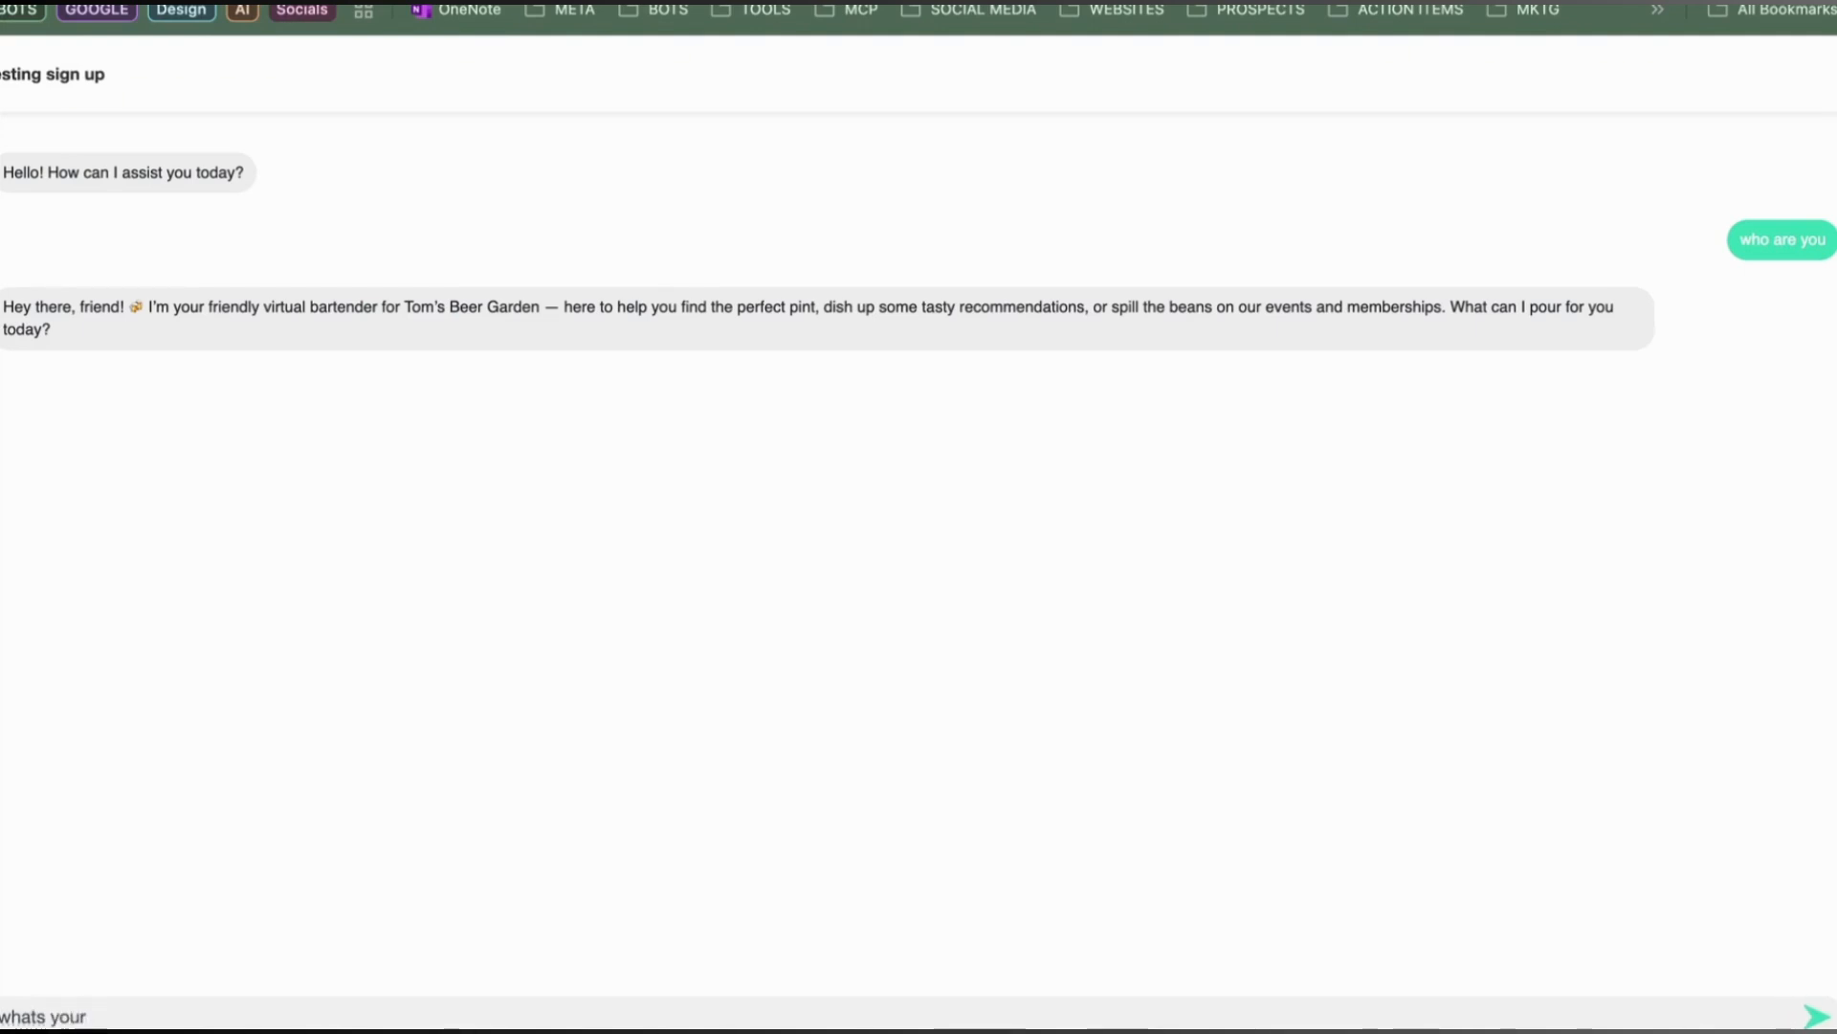
type(" best beer")
key("Return")
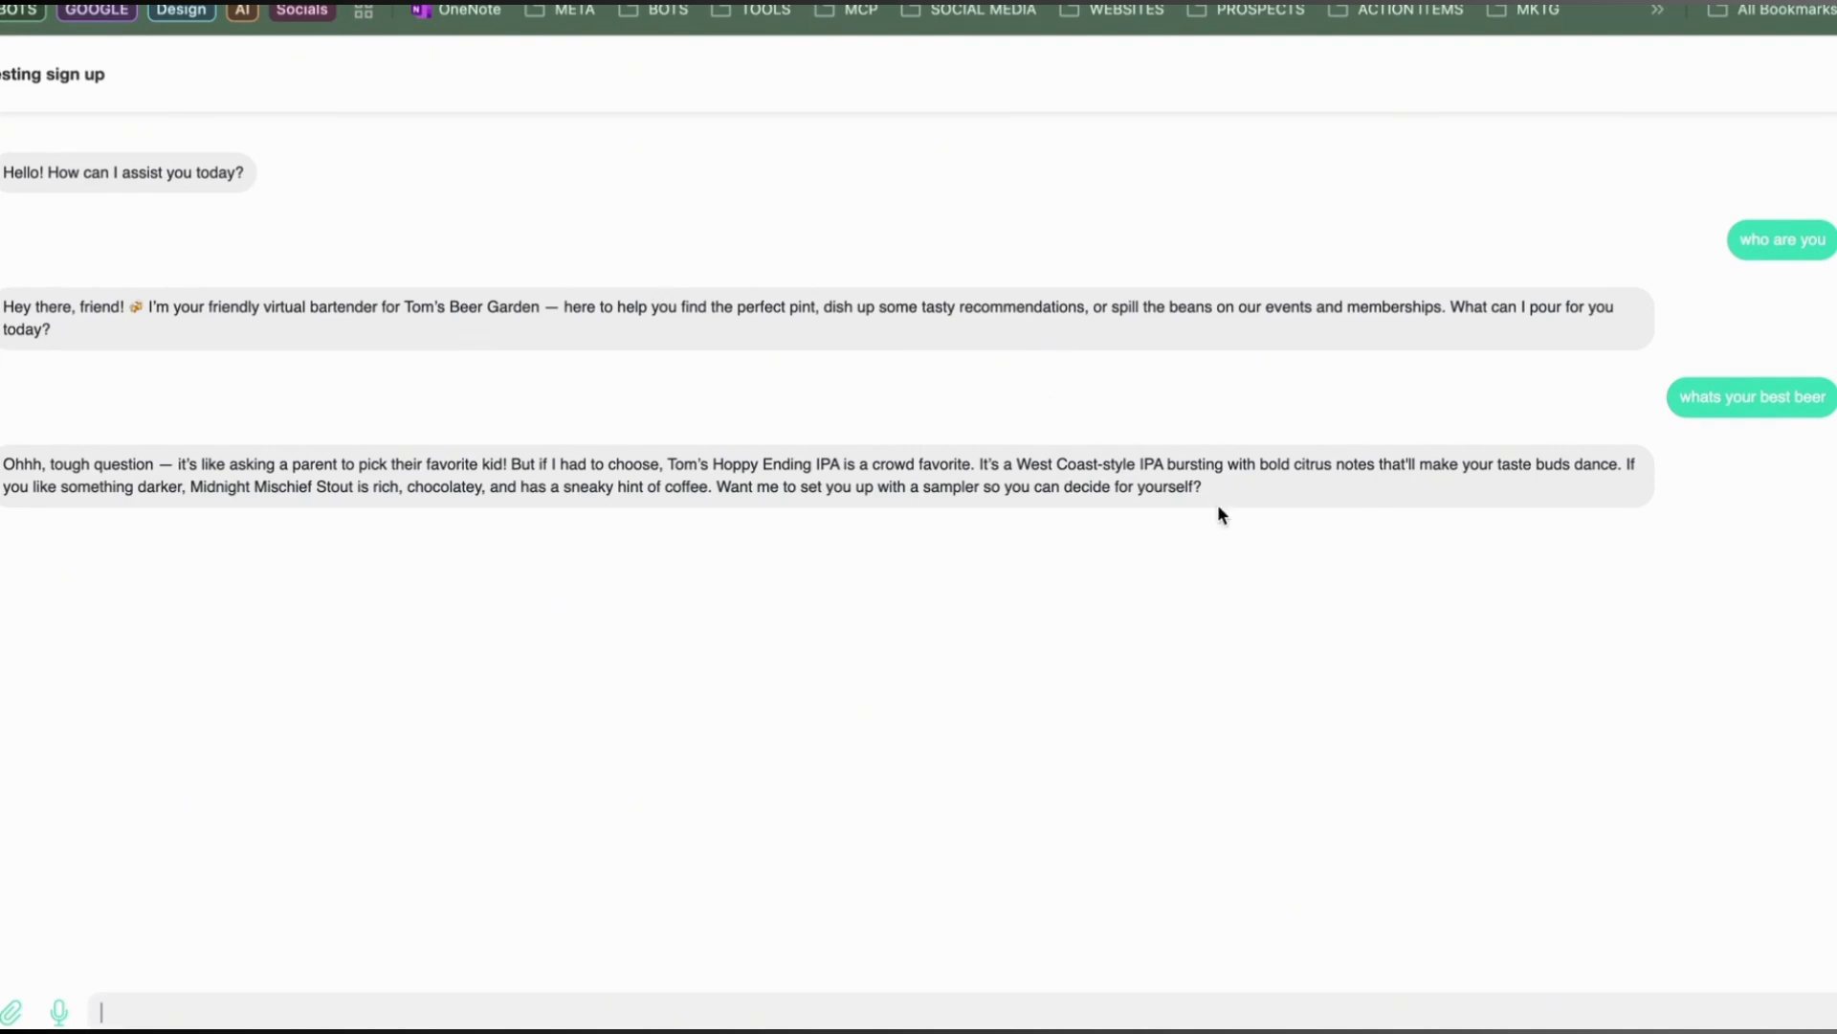
type("absolutely")
key("Return")
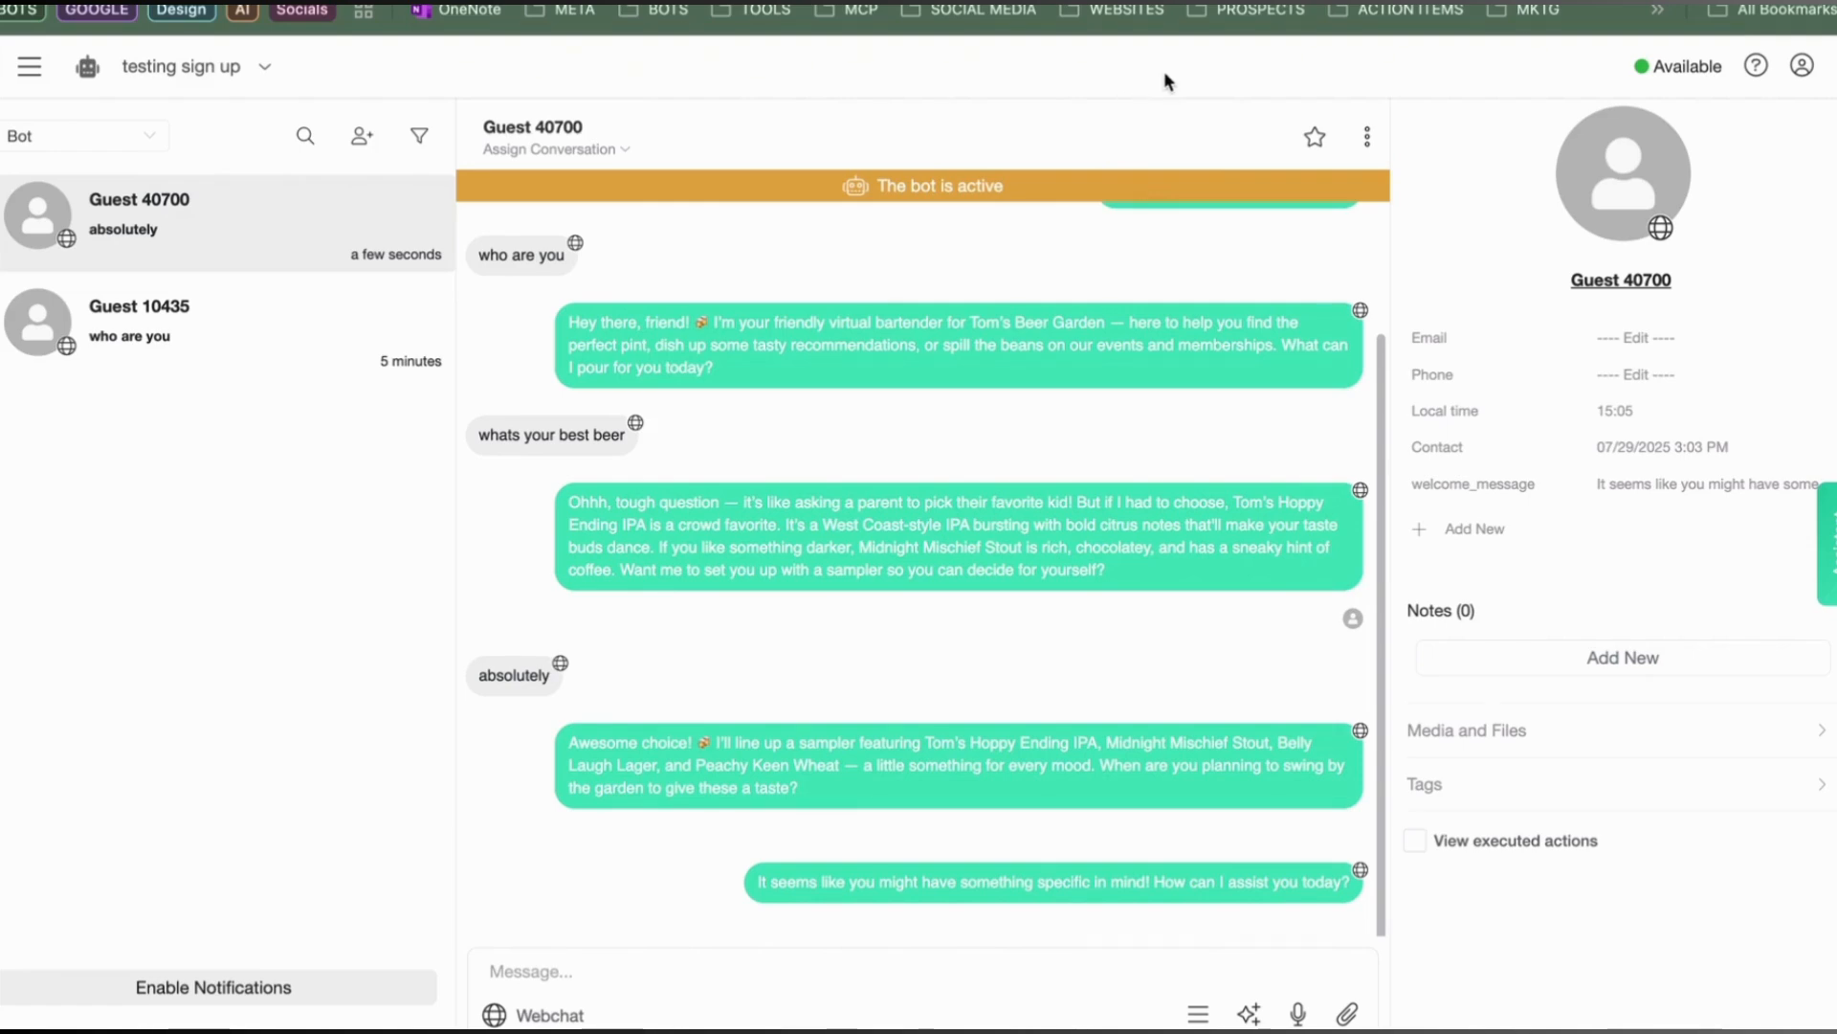
Step: Browse the AI Hub's AI Agents, AI Tools and MCP sections, then open AI Functions
left_click(30, 66)
left_click(51, 285)
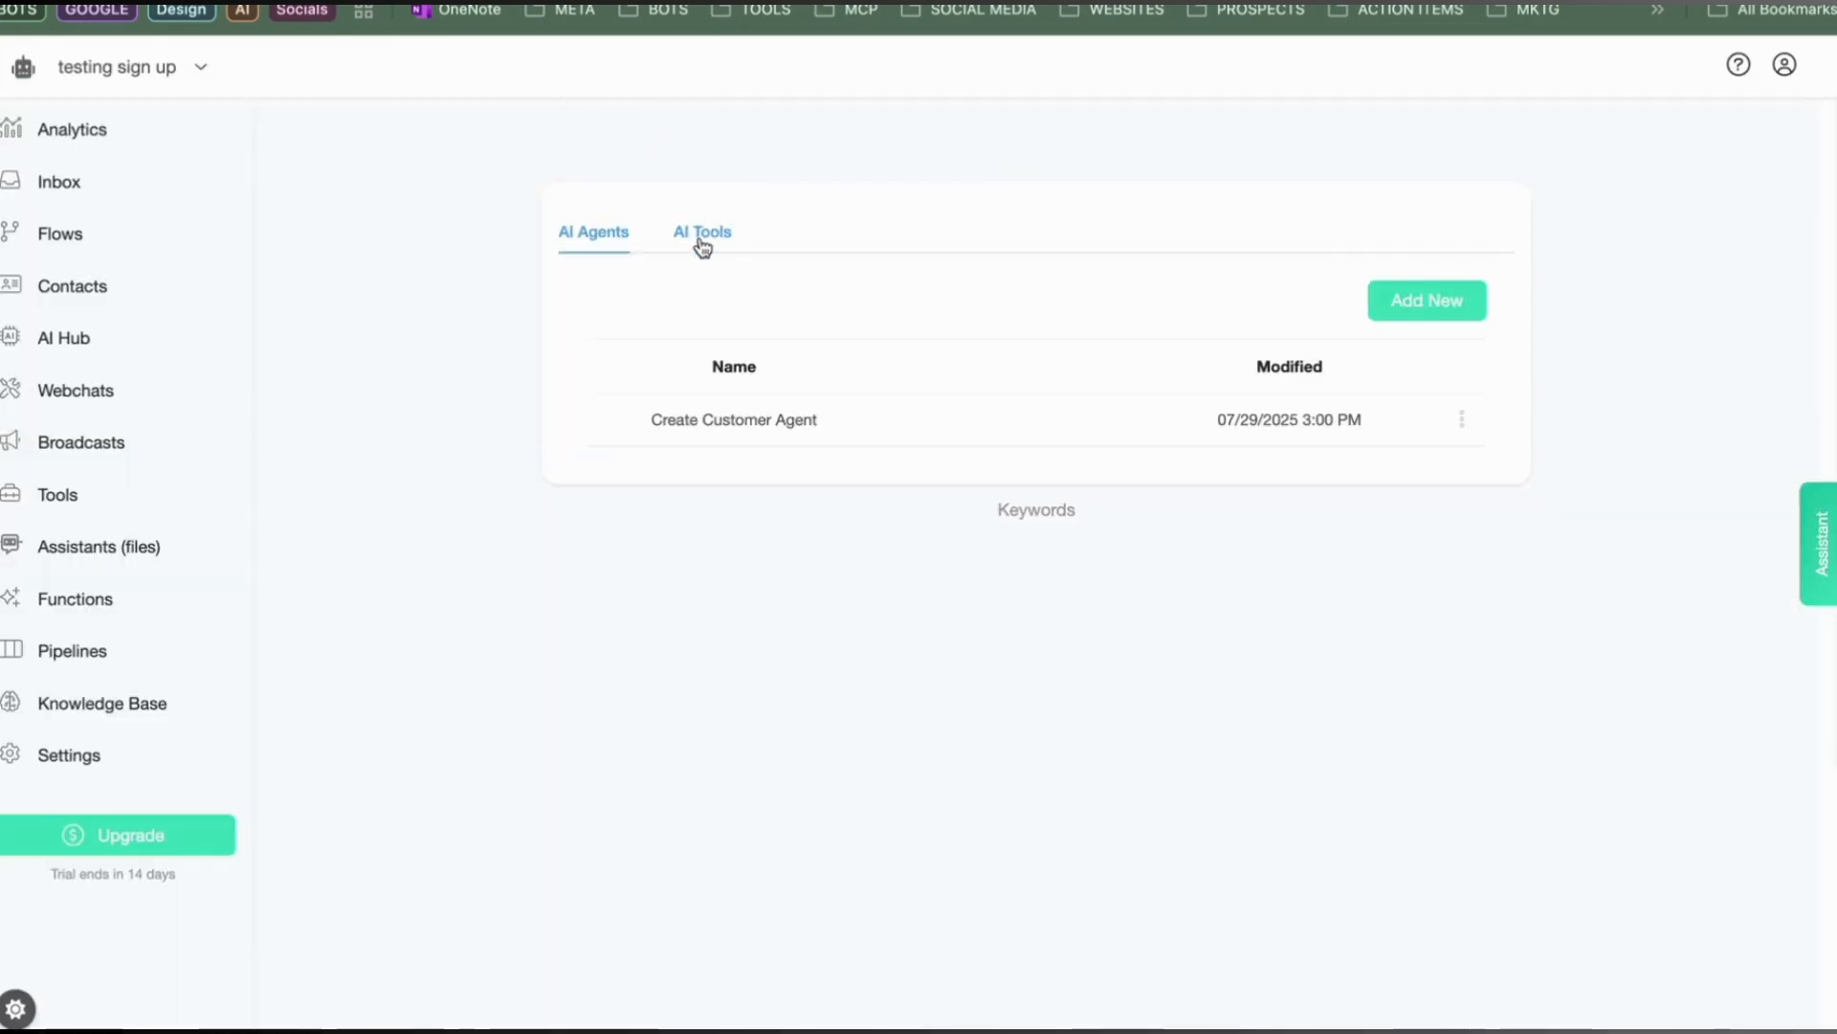
left_click(703, 239)
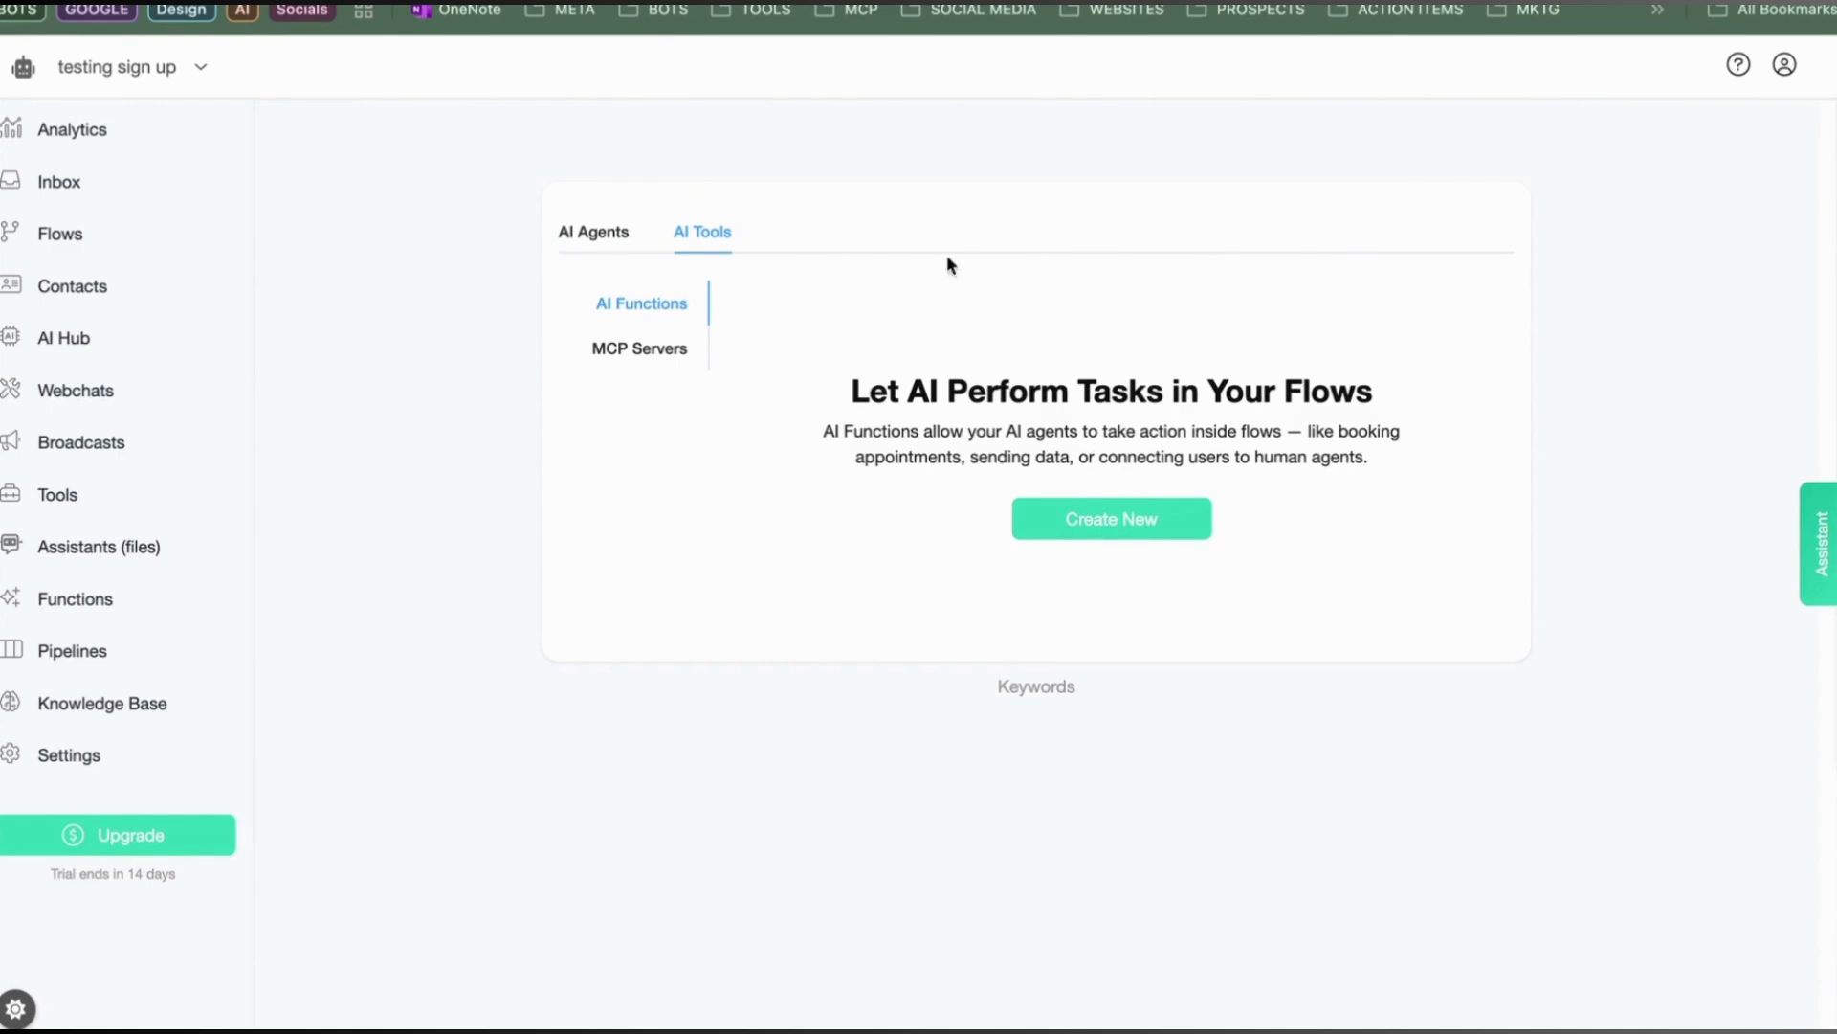
left_click(599, 235)
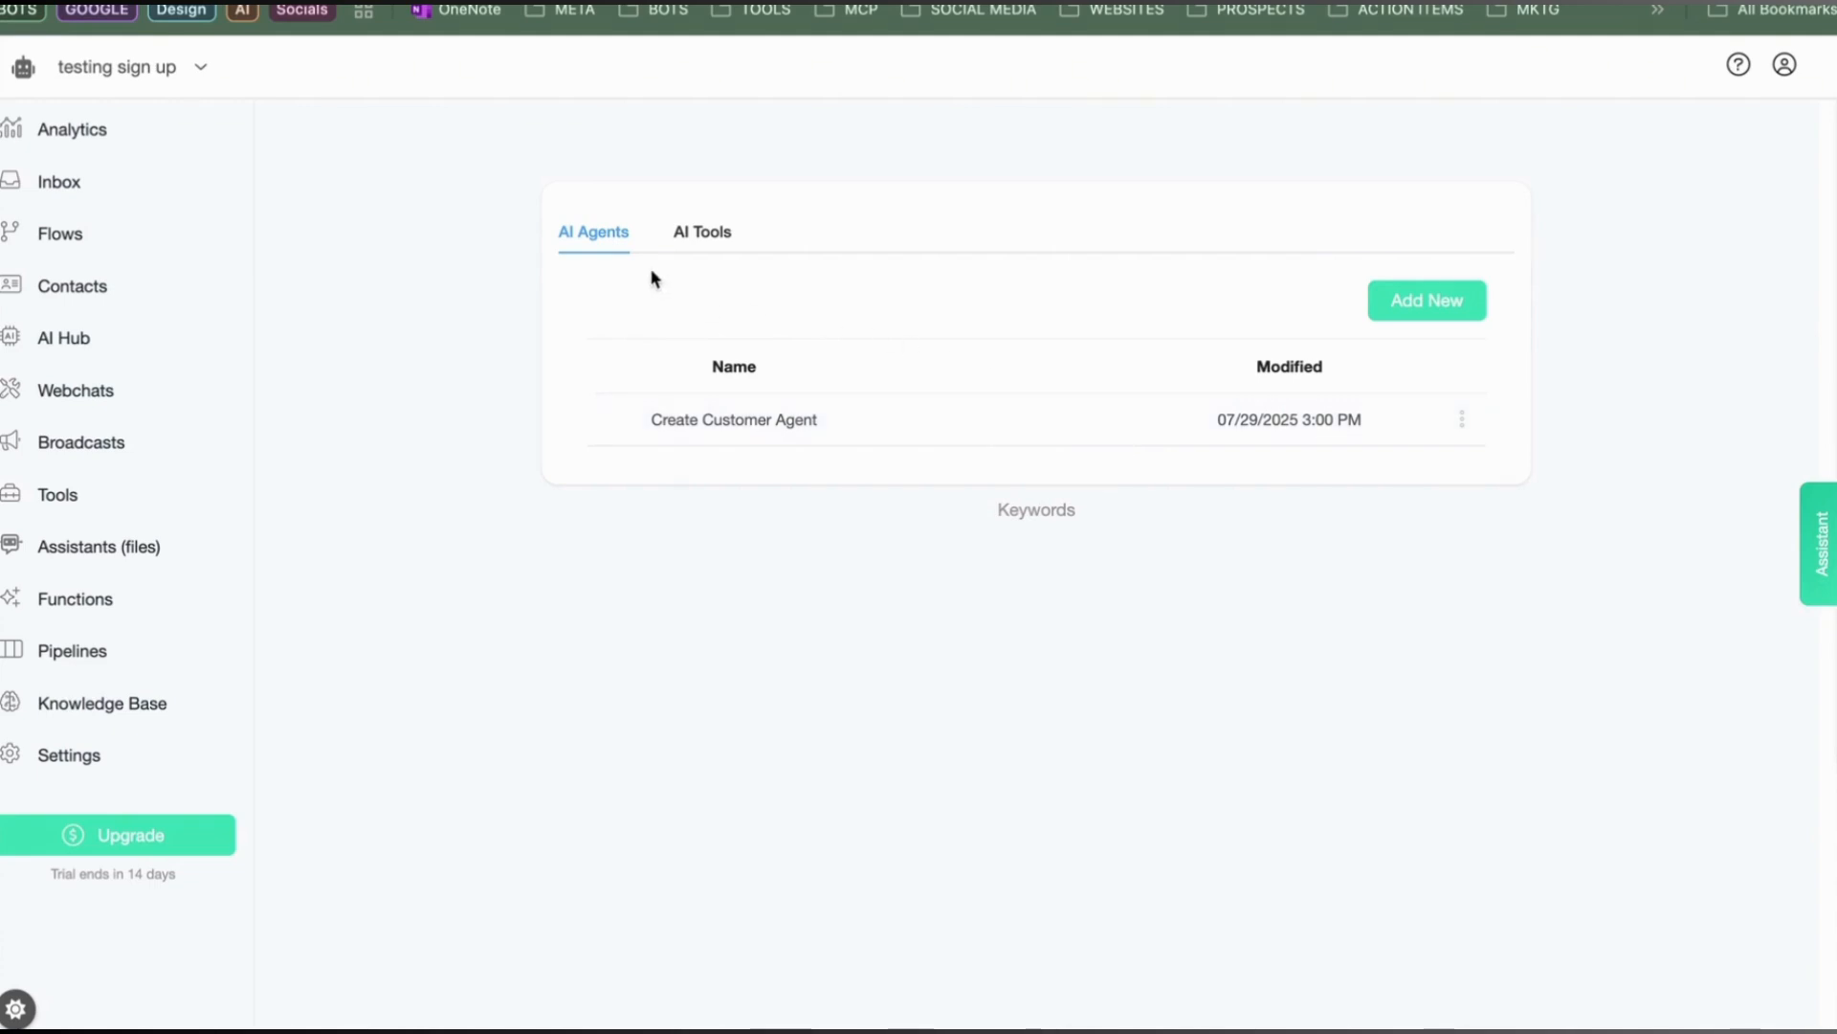
left_click(698, 232)
left_click(668, 354)
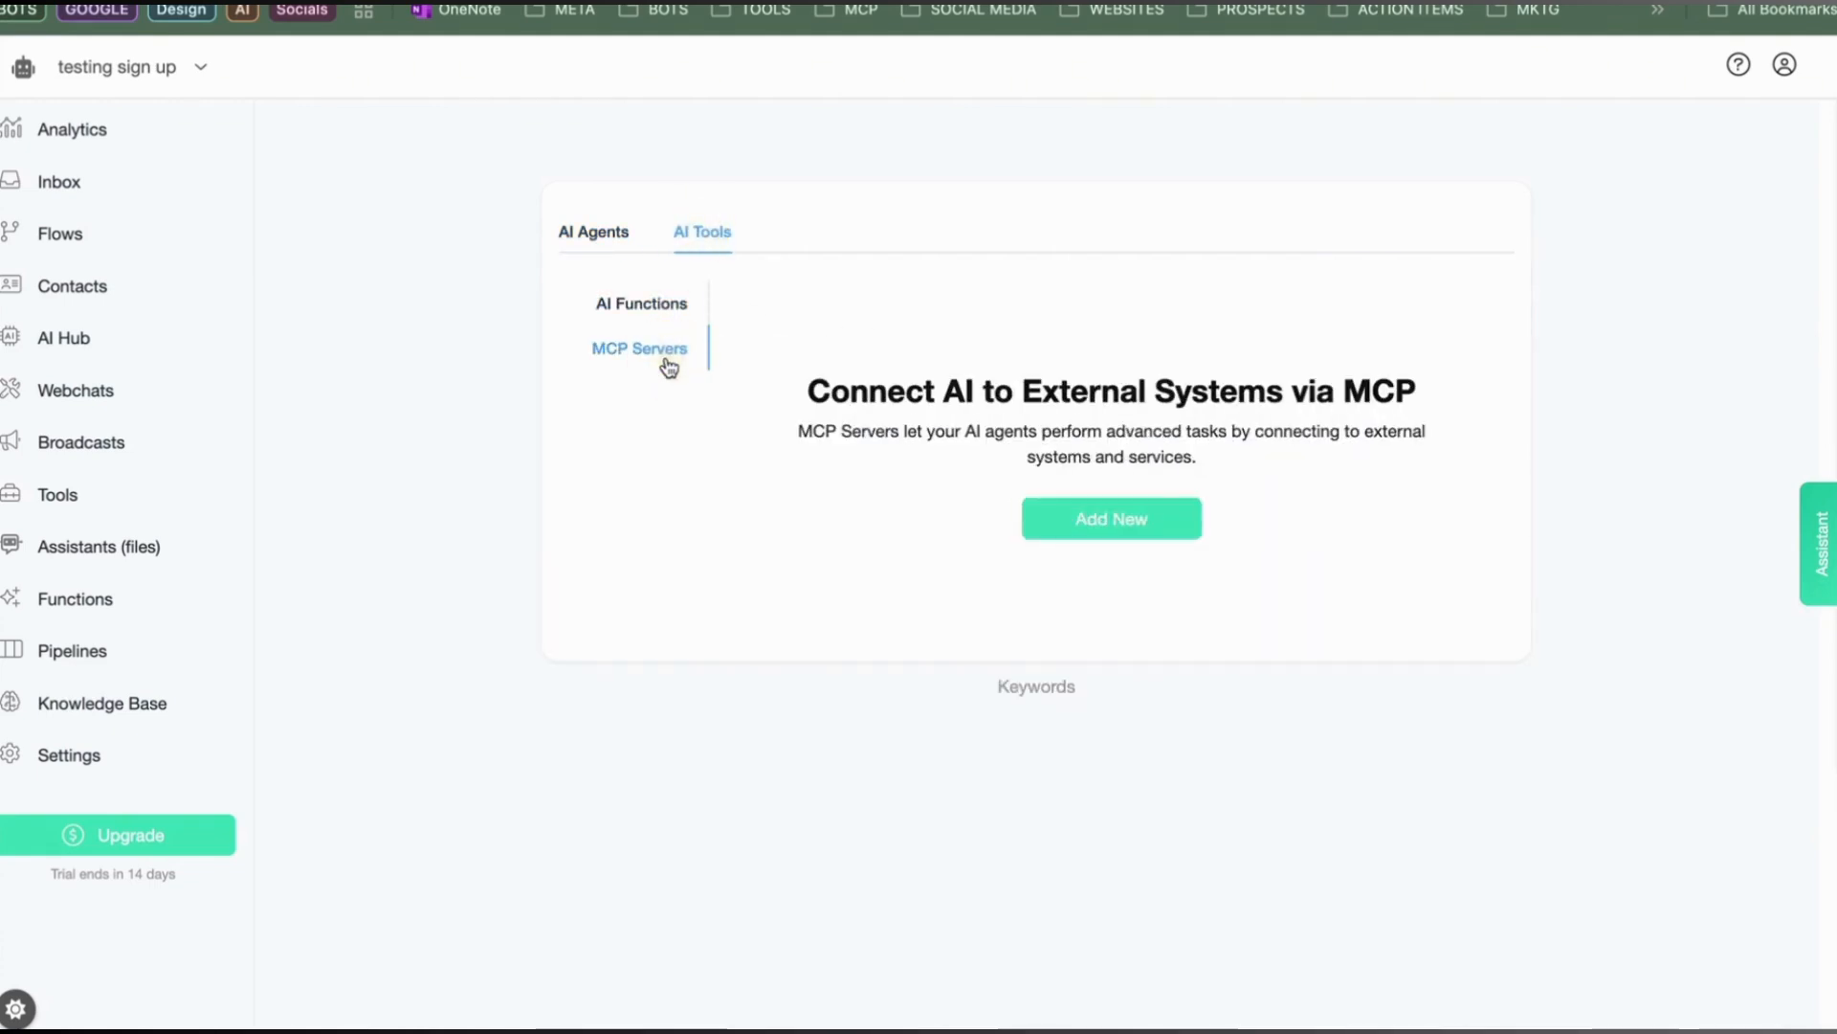
left_click(659, 304)
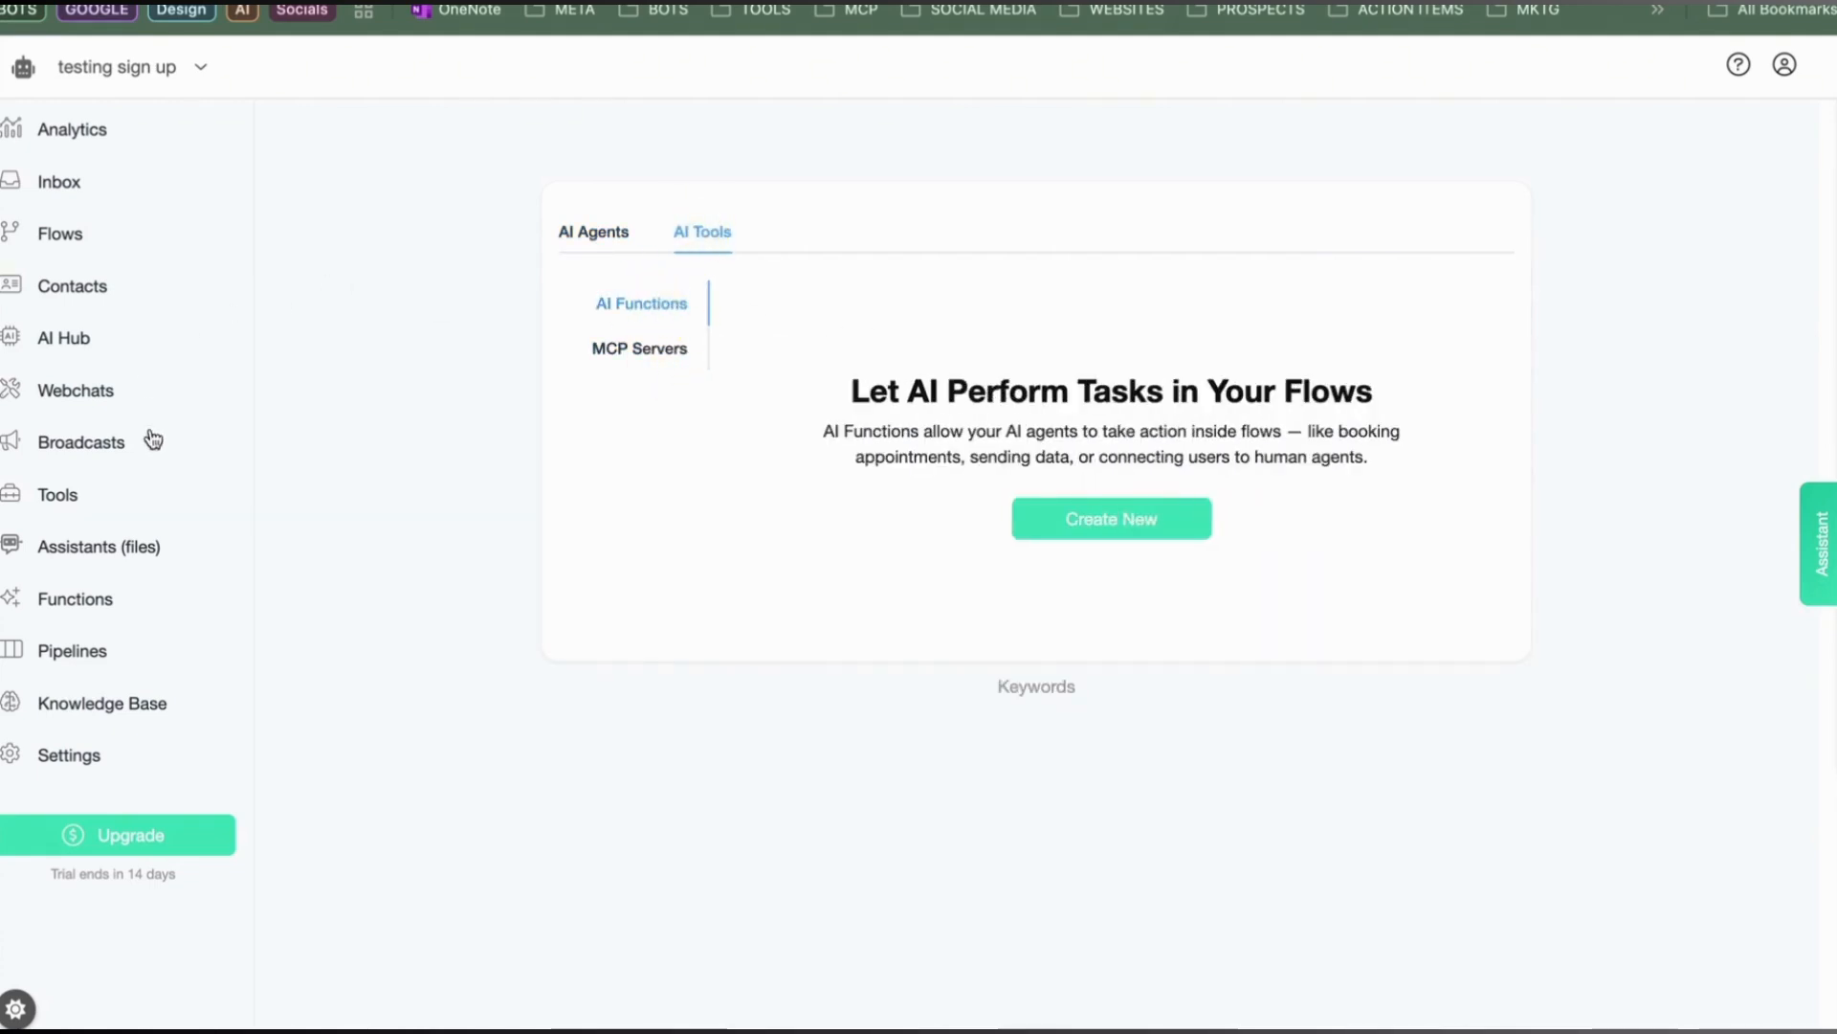
left_click(95, 603)
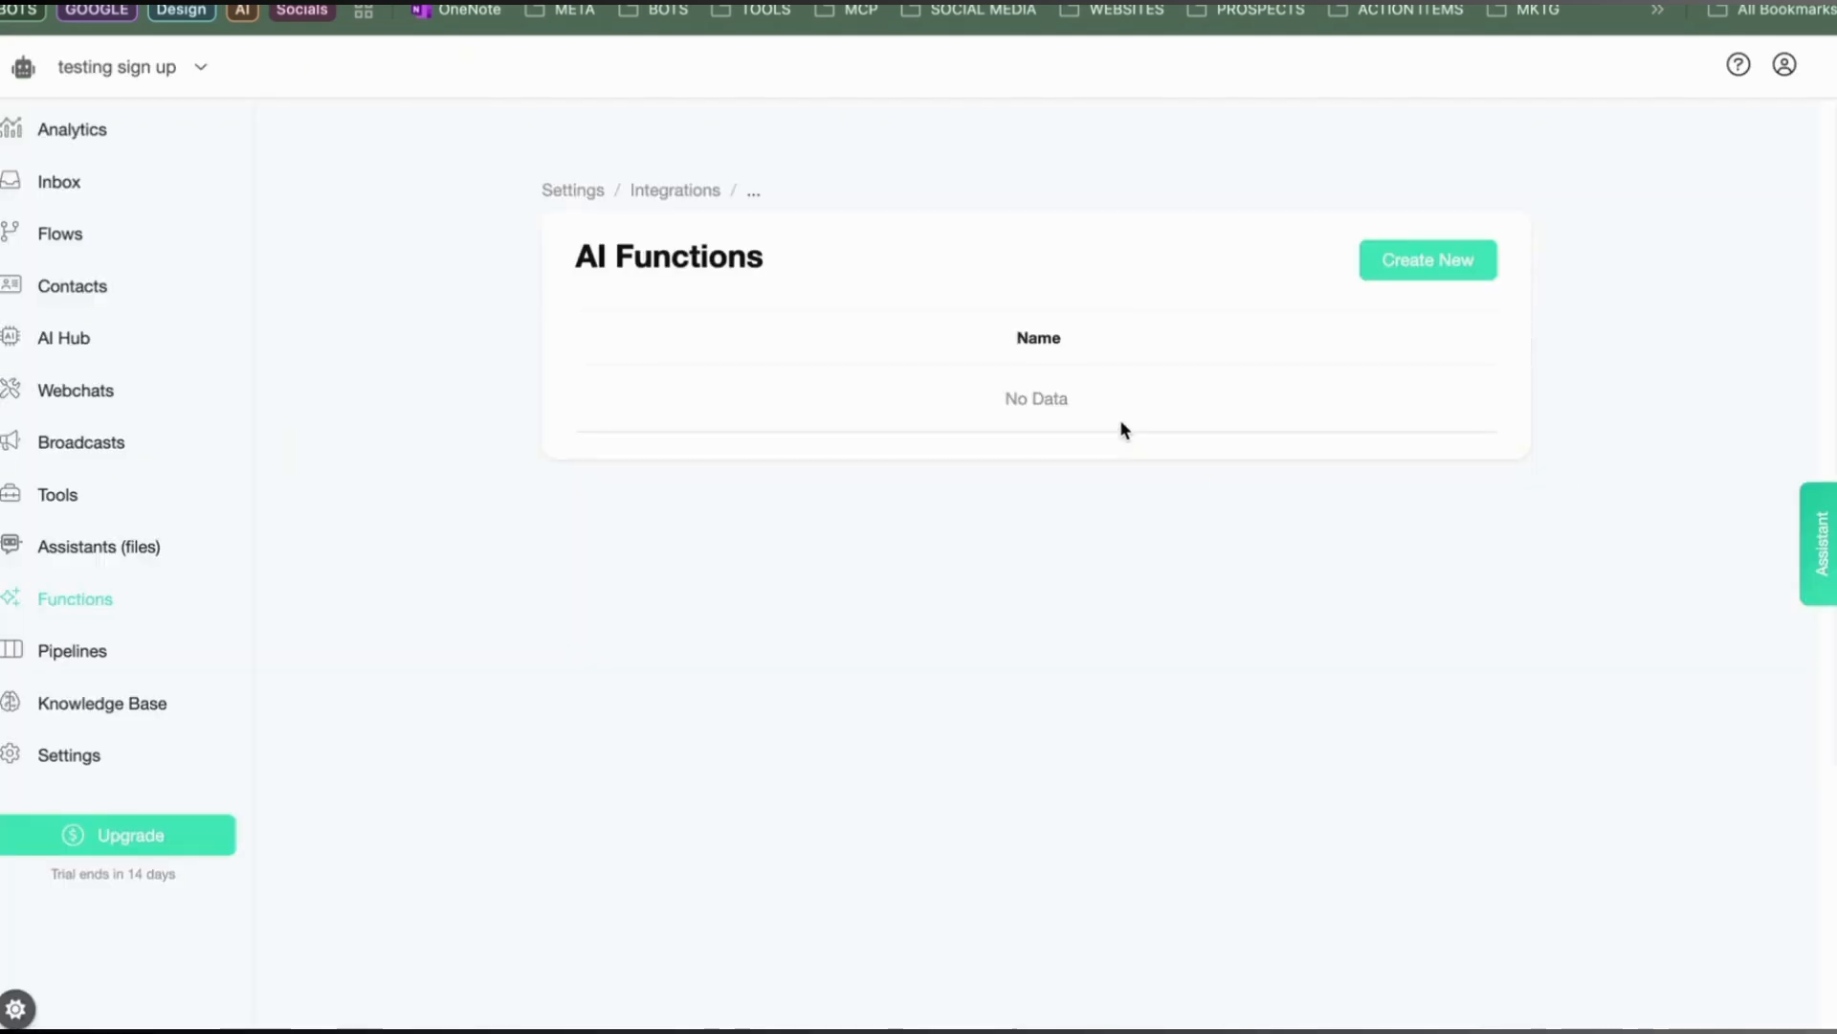
Step: Start a new AI function named 'collect contact information', described 'allows user to provide contact info'
left_click(1425, 259)
left_click(814, 212)
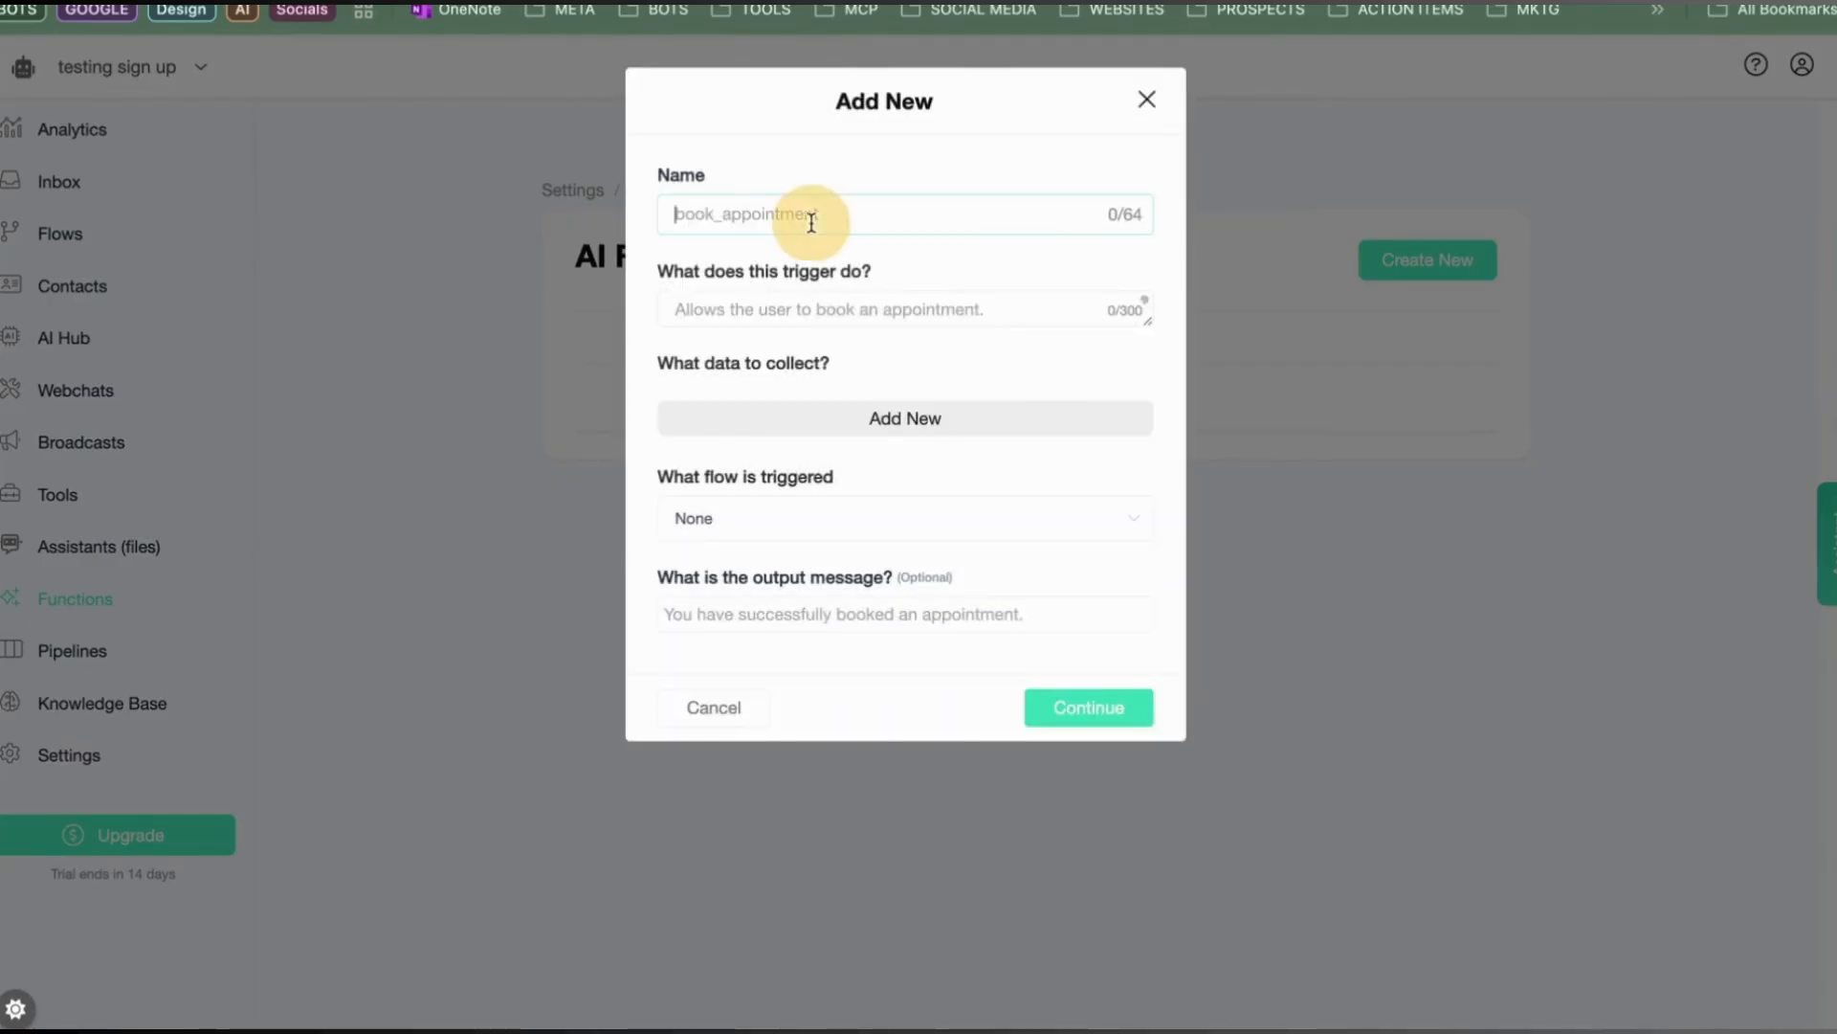
type("collect contact information")
left_click(854, 304)
type("allows user to provid")
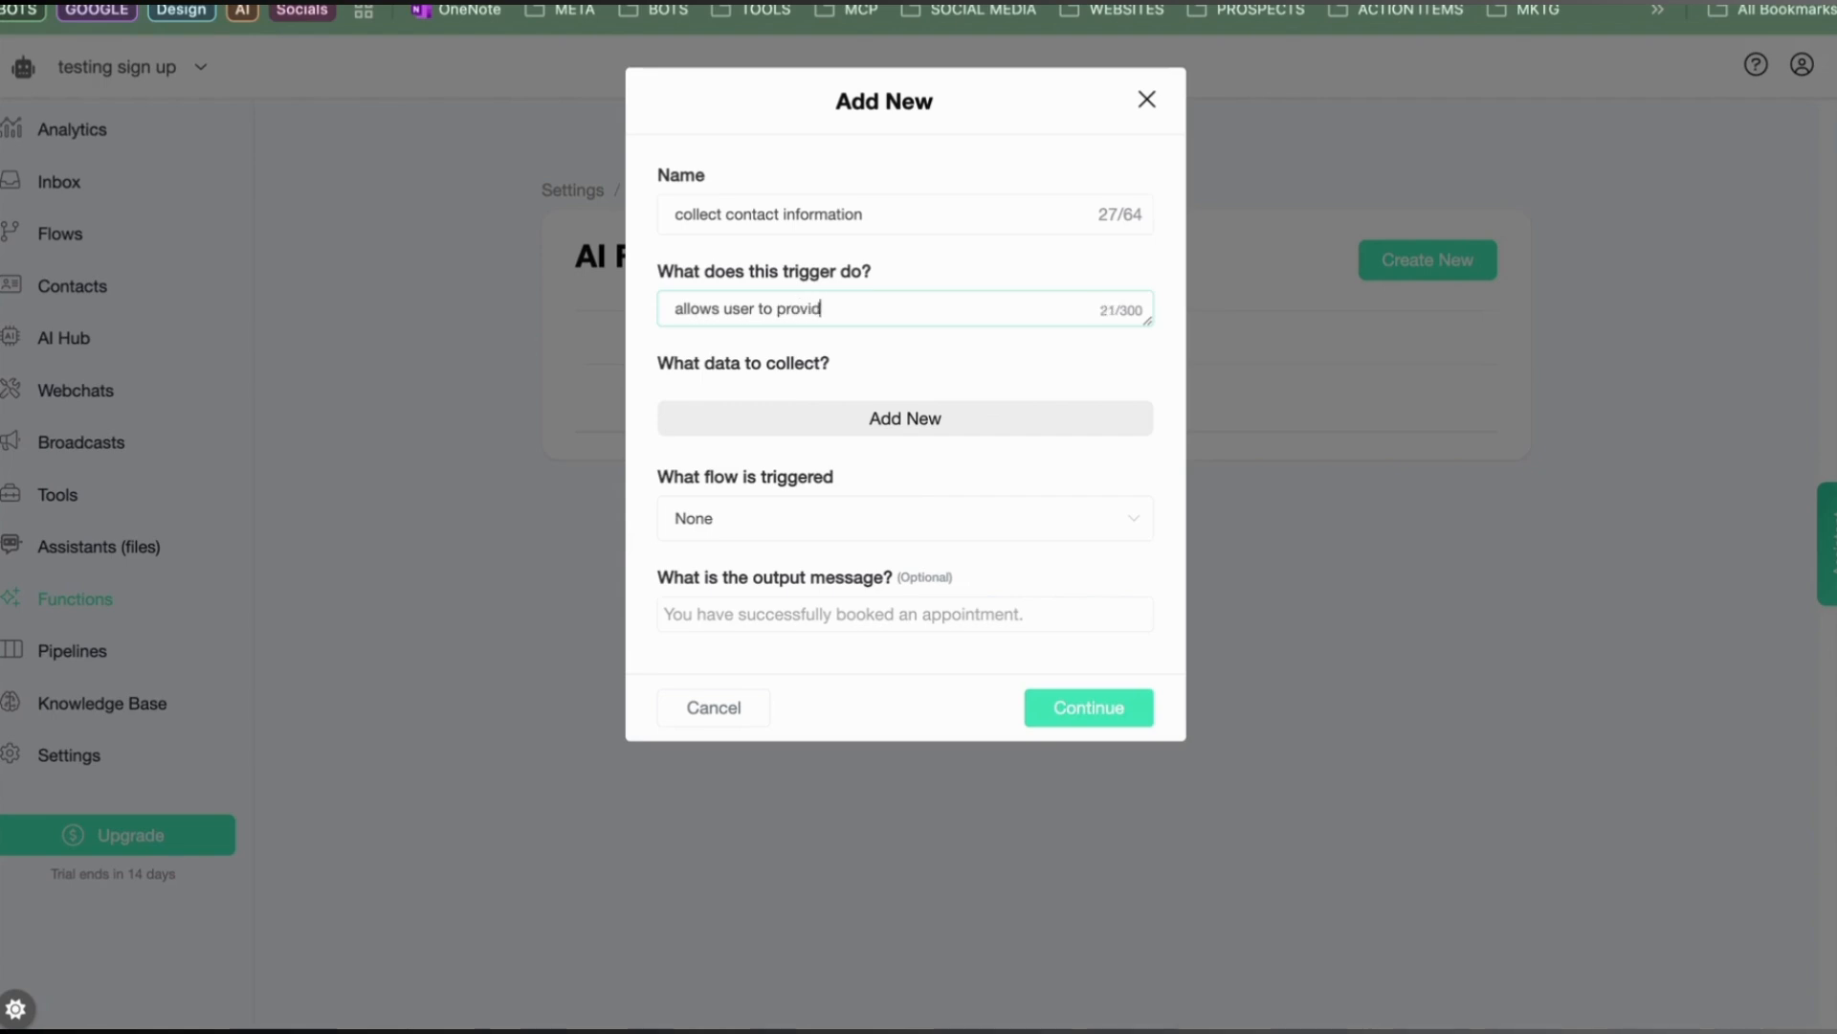
type("e contact info")
left_click_drag(962, 308, 670, 308)
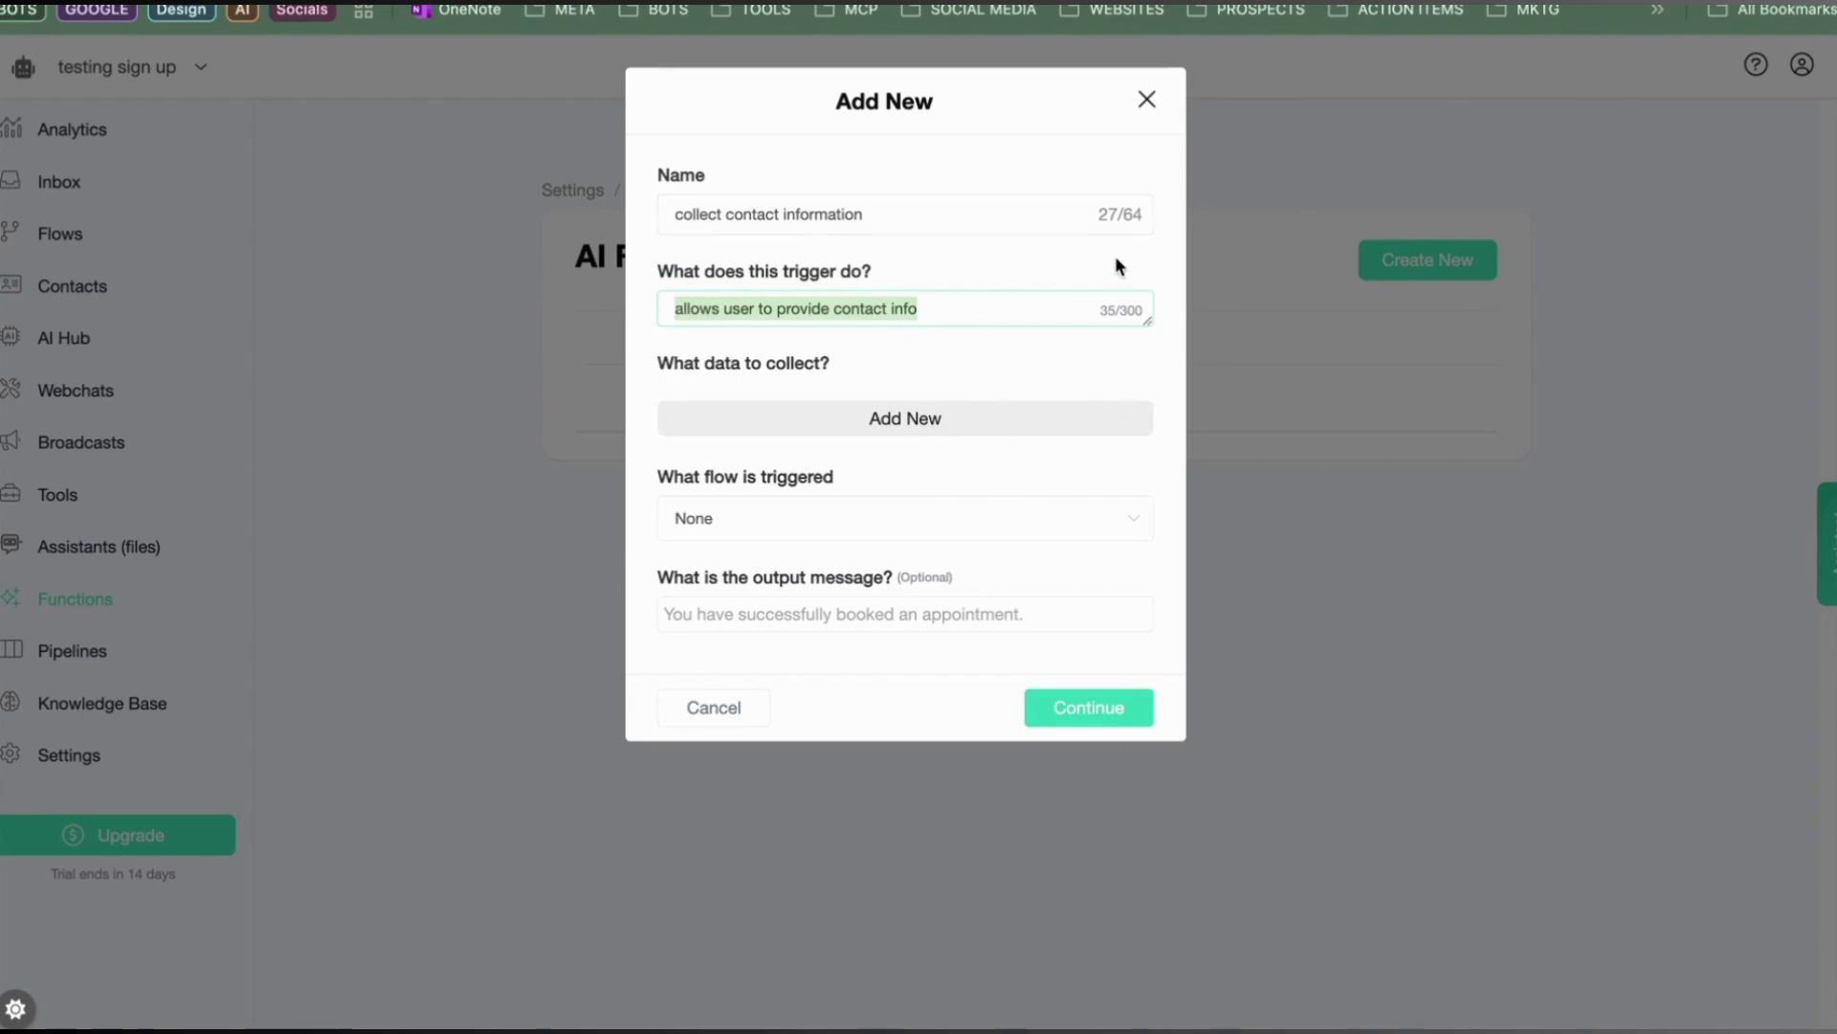
left_click(939, 300)
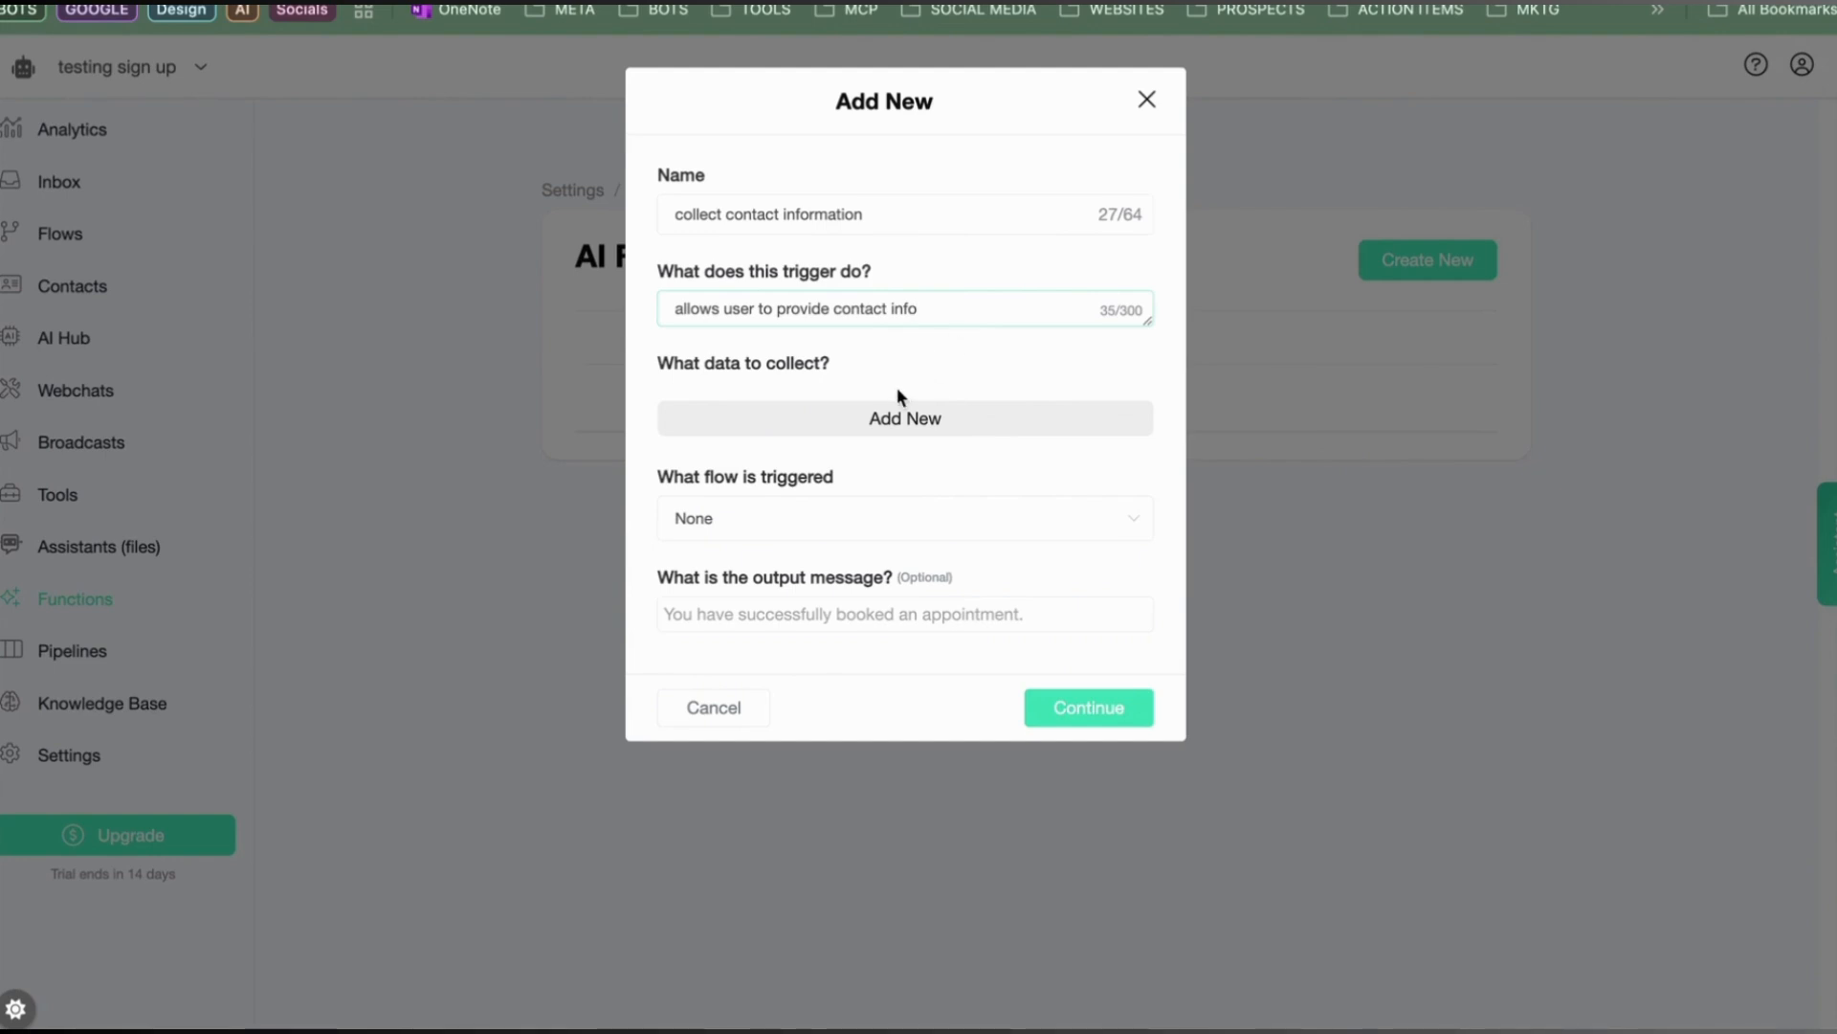
Step: Add fields full name, email, phone mapped to Full Name, Email, Phone, and save
left_click(898, 421)
left_click(719, 415)
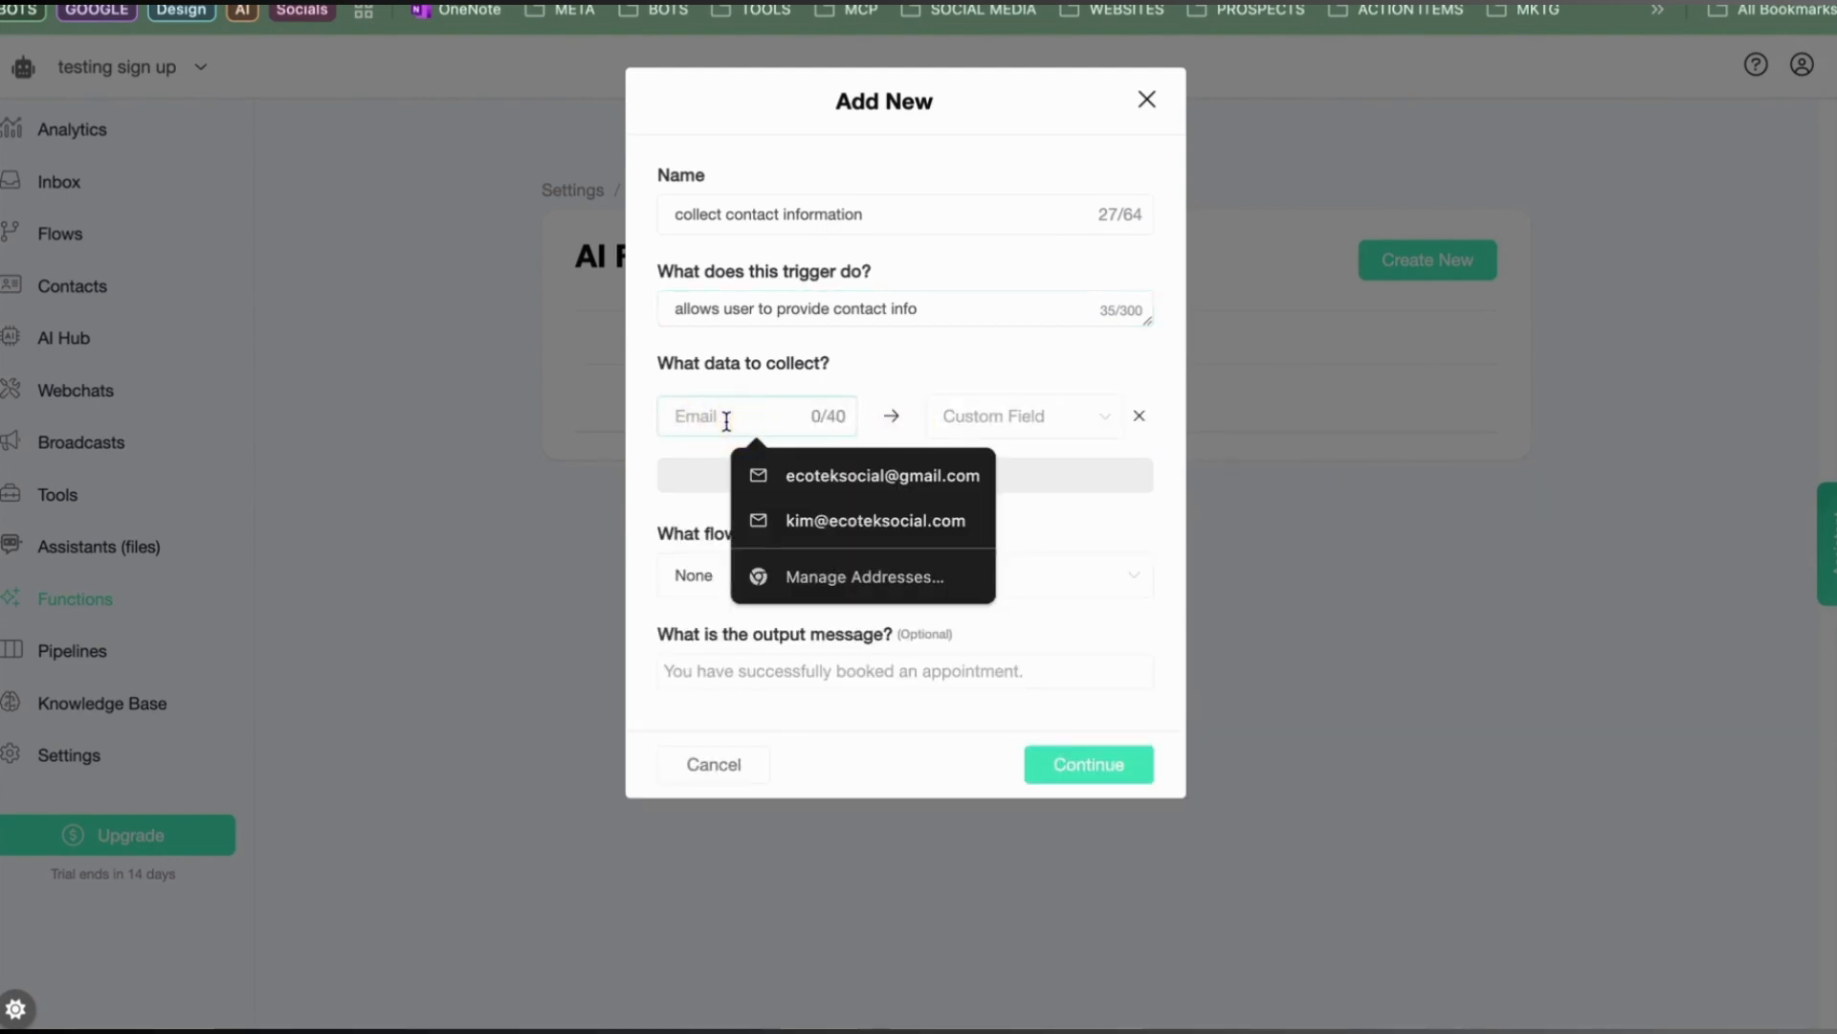
left_click(1003, 419)
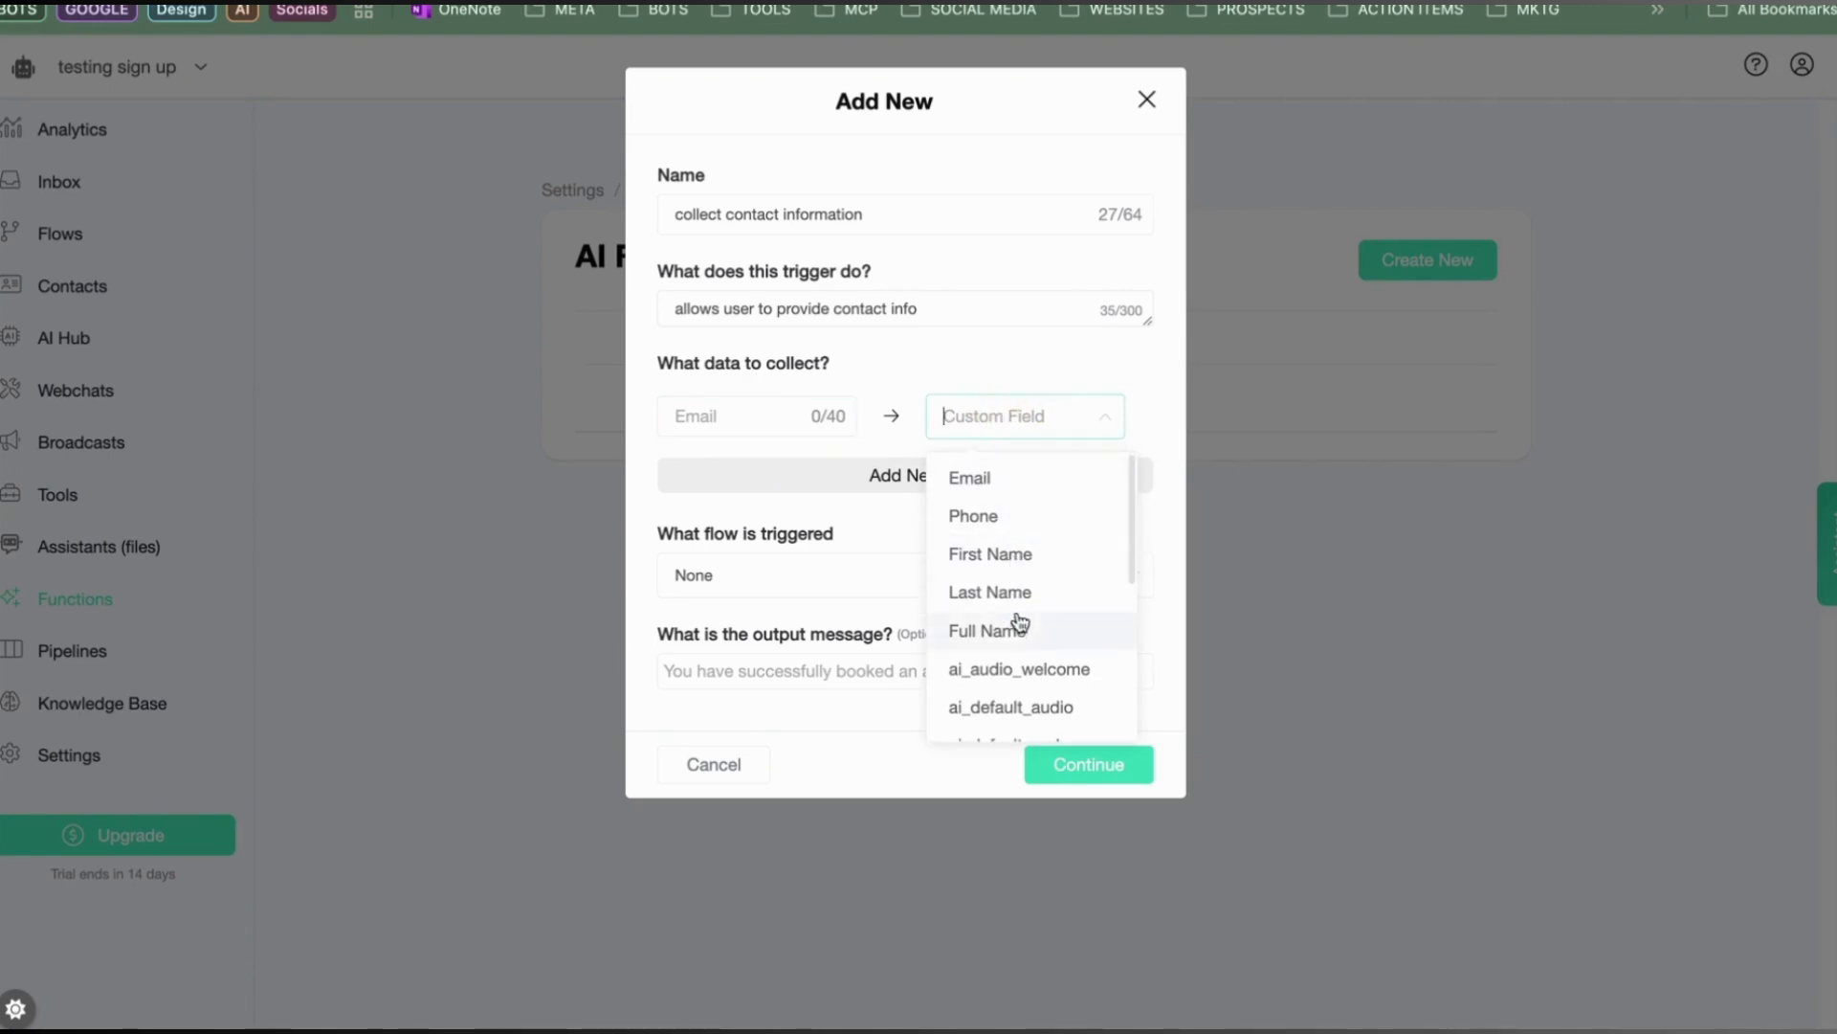
left_click(1014, 629)
left_click(815, 414)
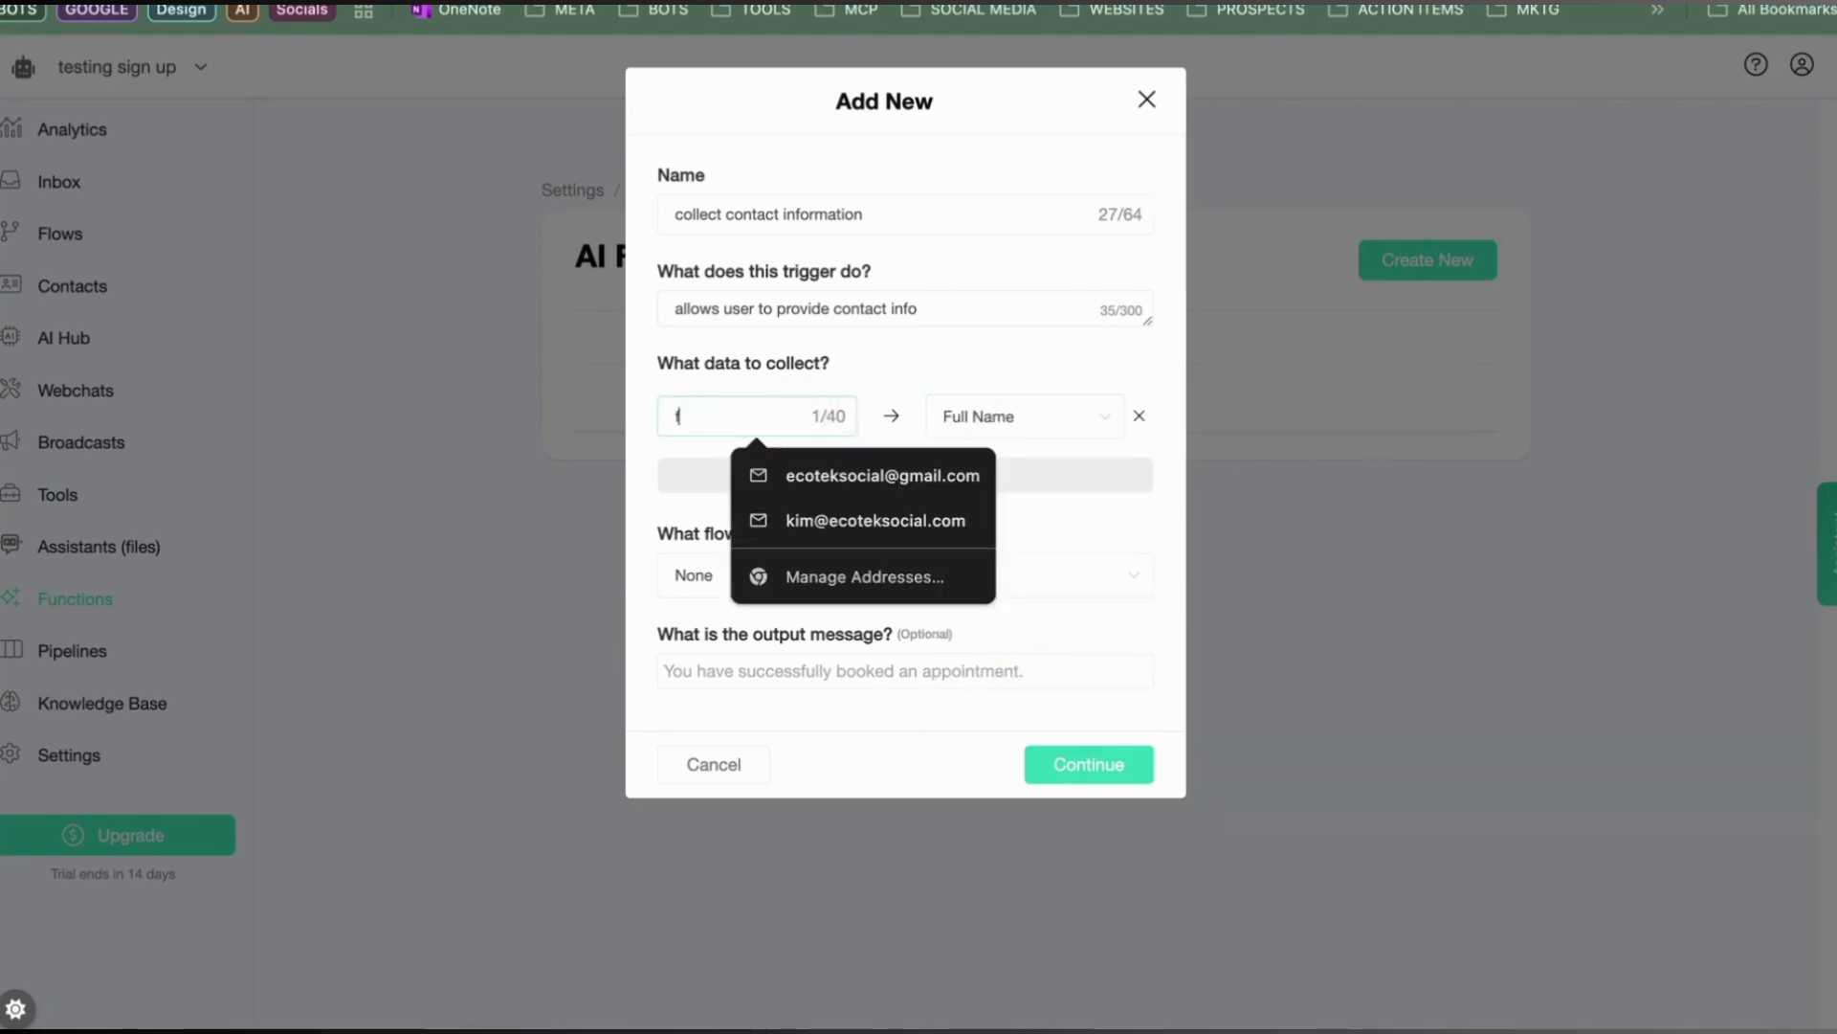
type("full name")
left_click(989, 475)
left_click(1005, 486)
left_click(992, 570)
left_click(737, 479)
type("e")
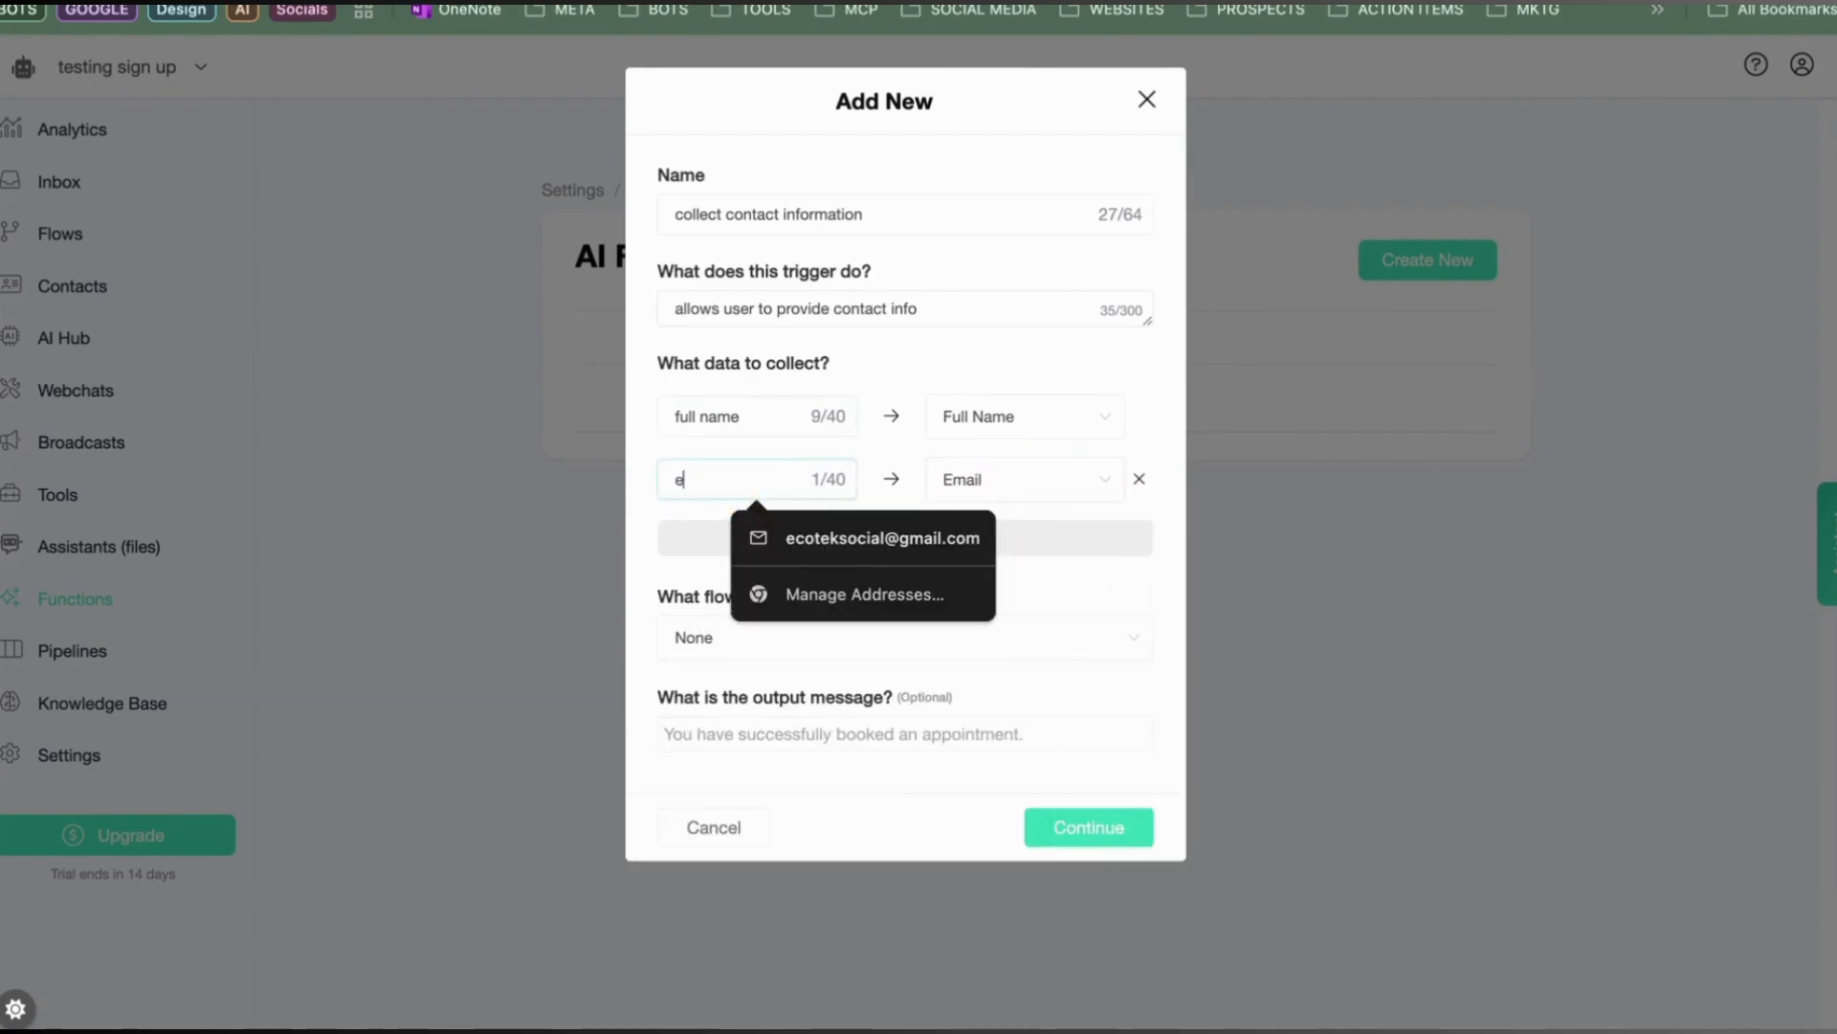
type("mail")
left_click(918, 541)
left_click(952, 542)
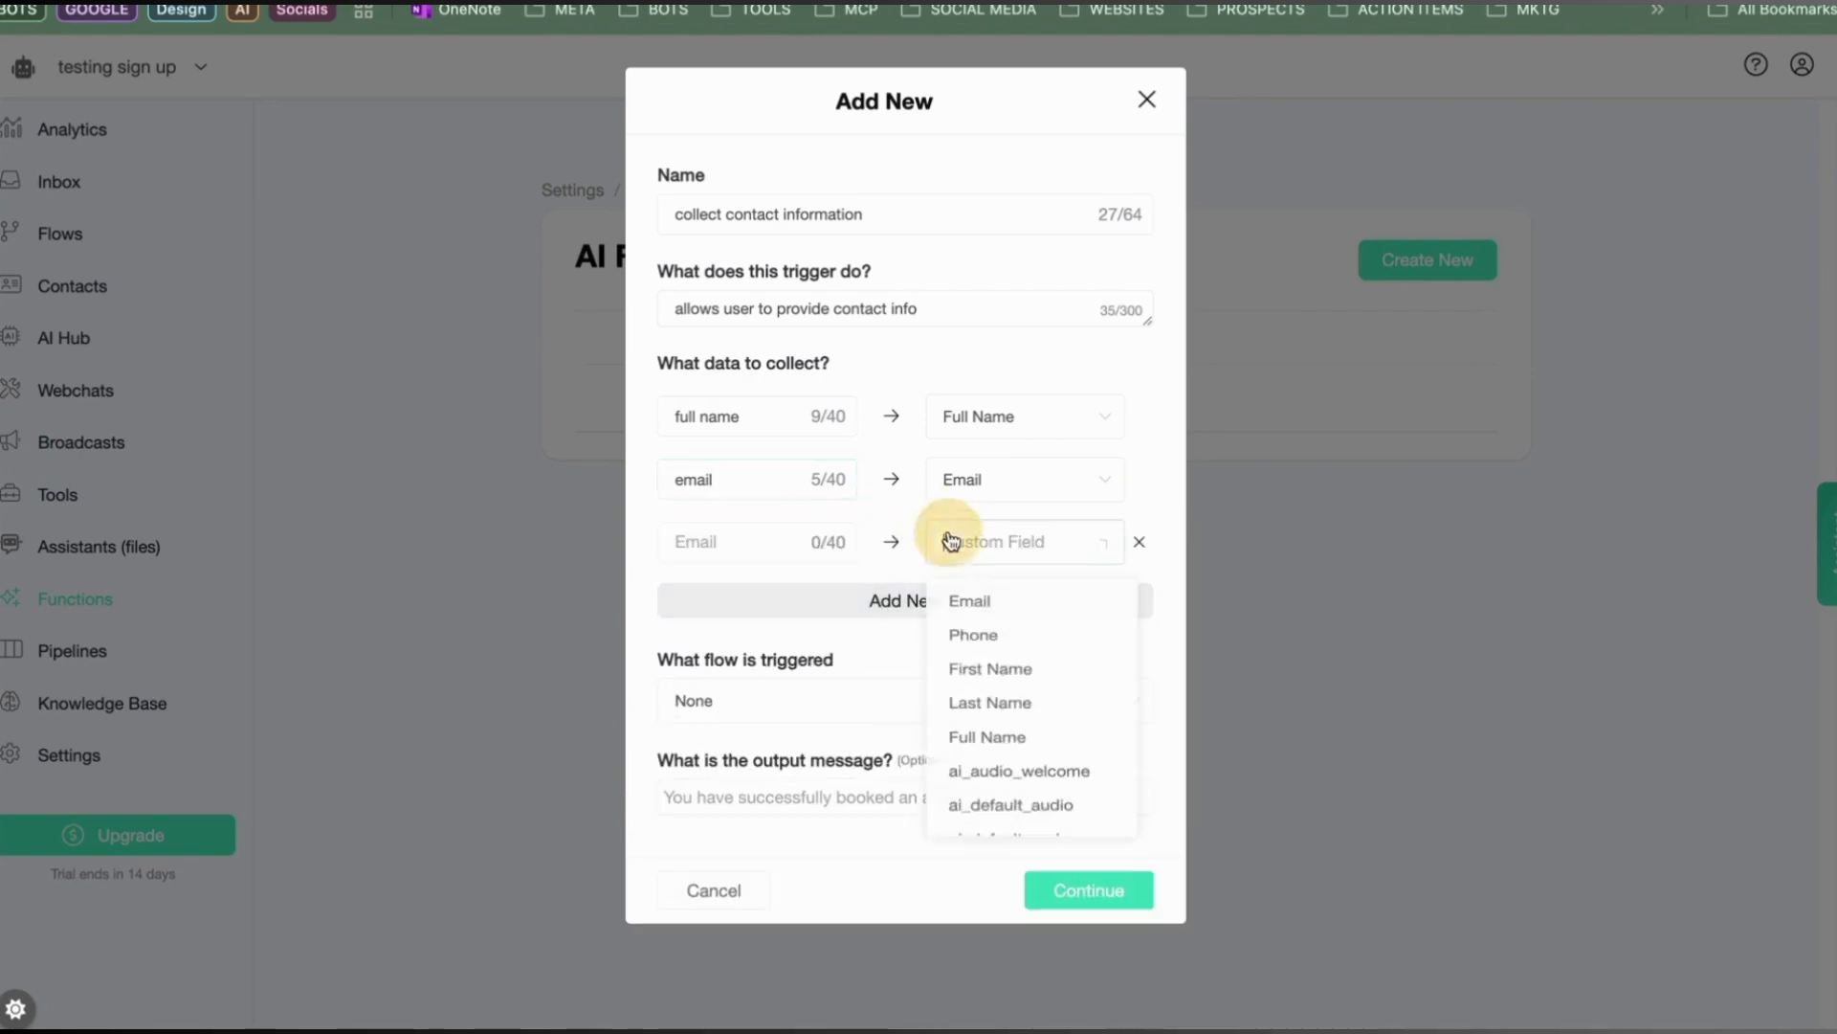
left_click(1017, 643)
left_click(743, 537)
type("phone")
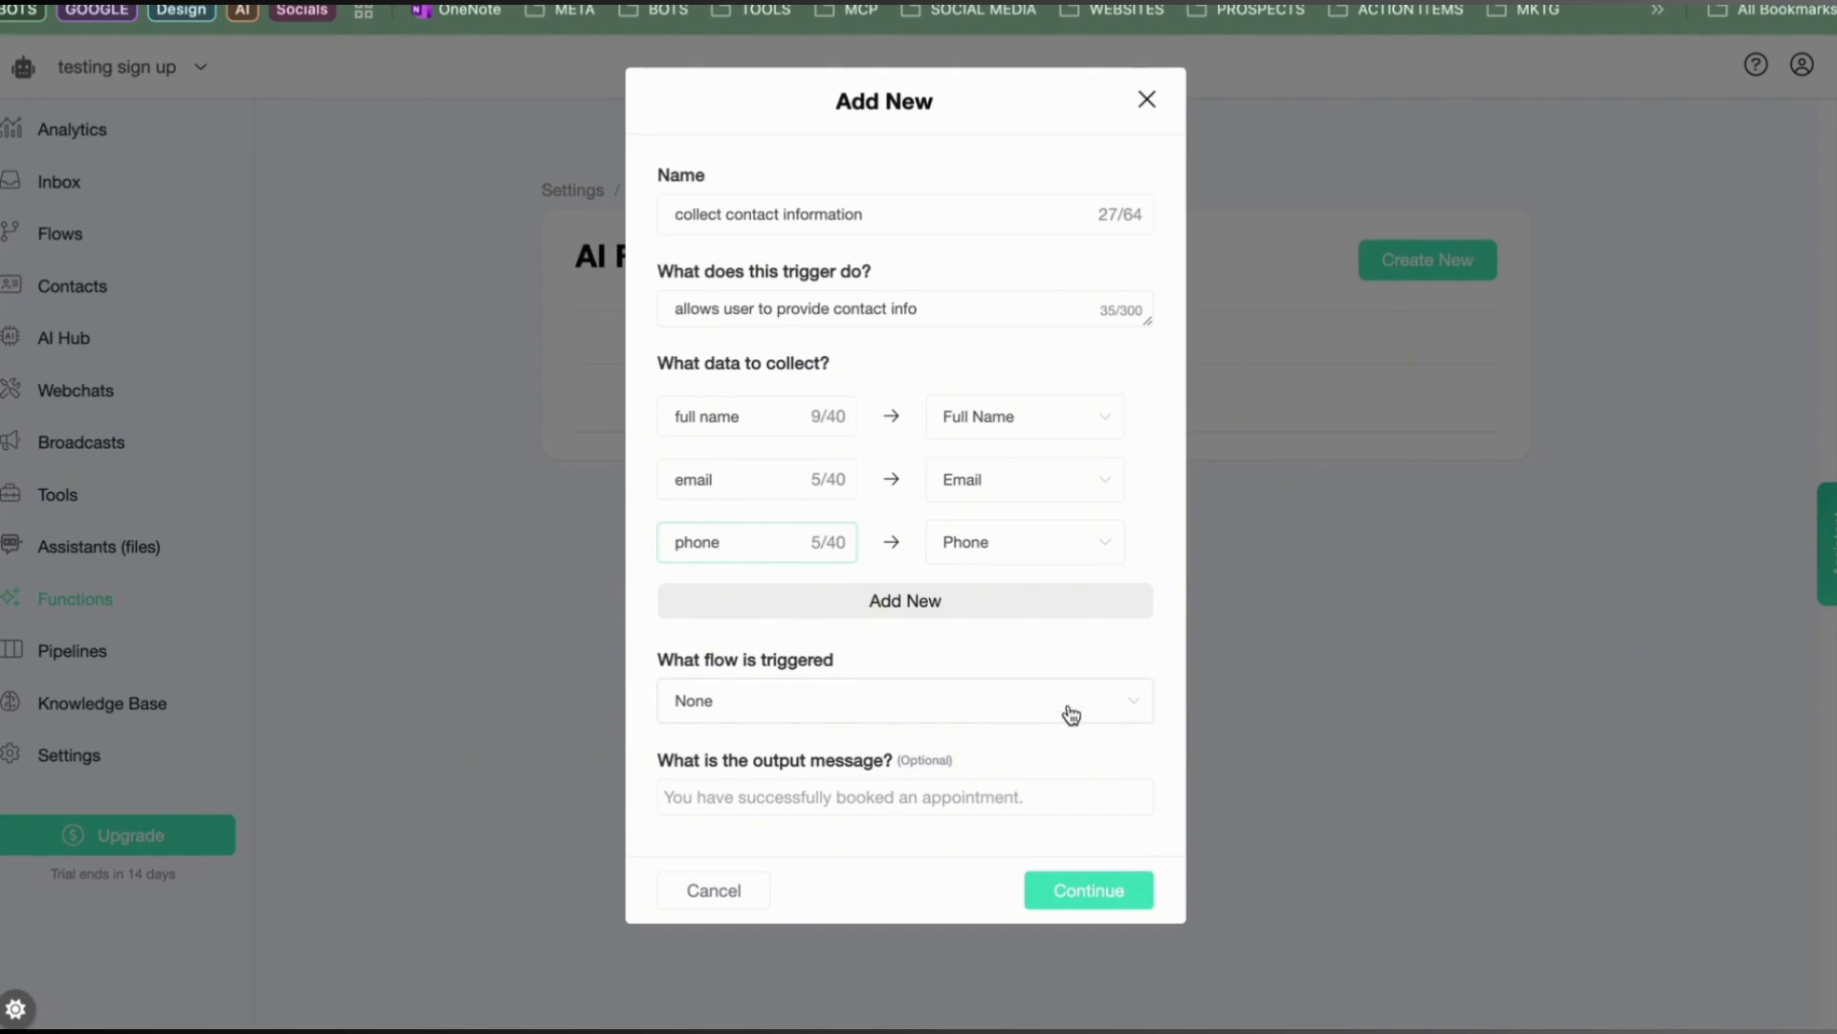
left_click(1126, 894)
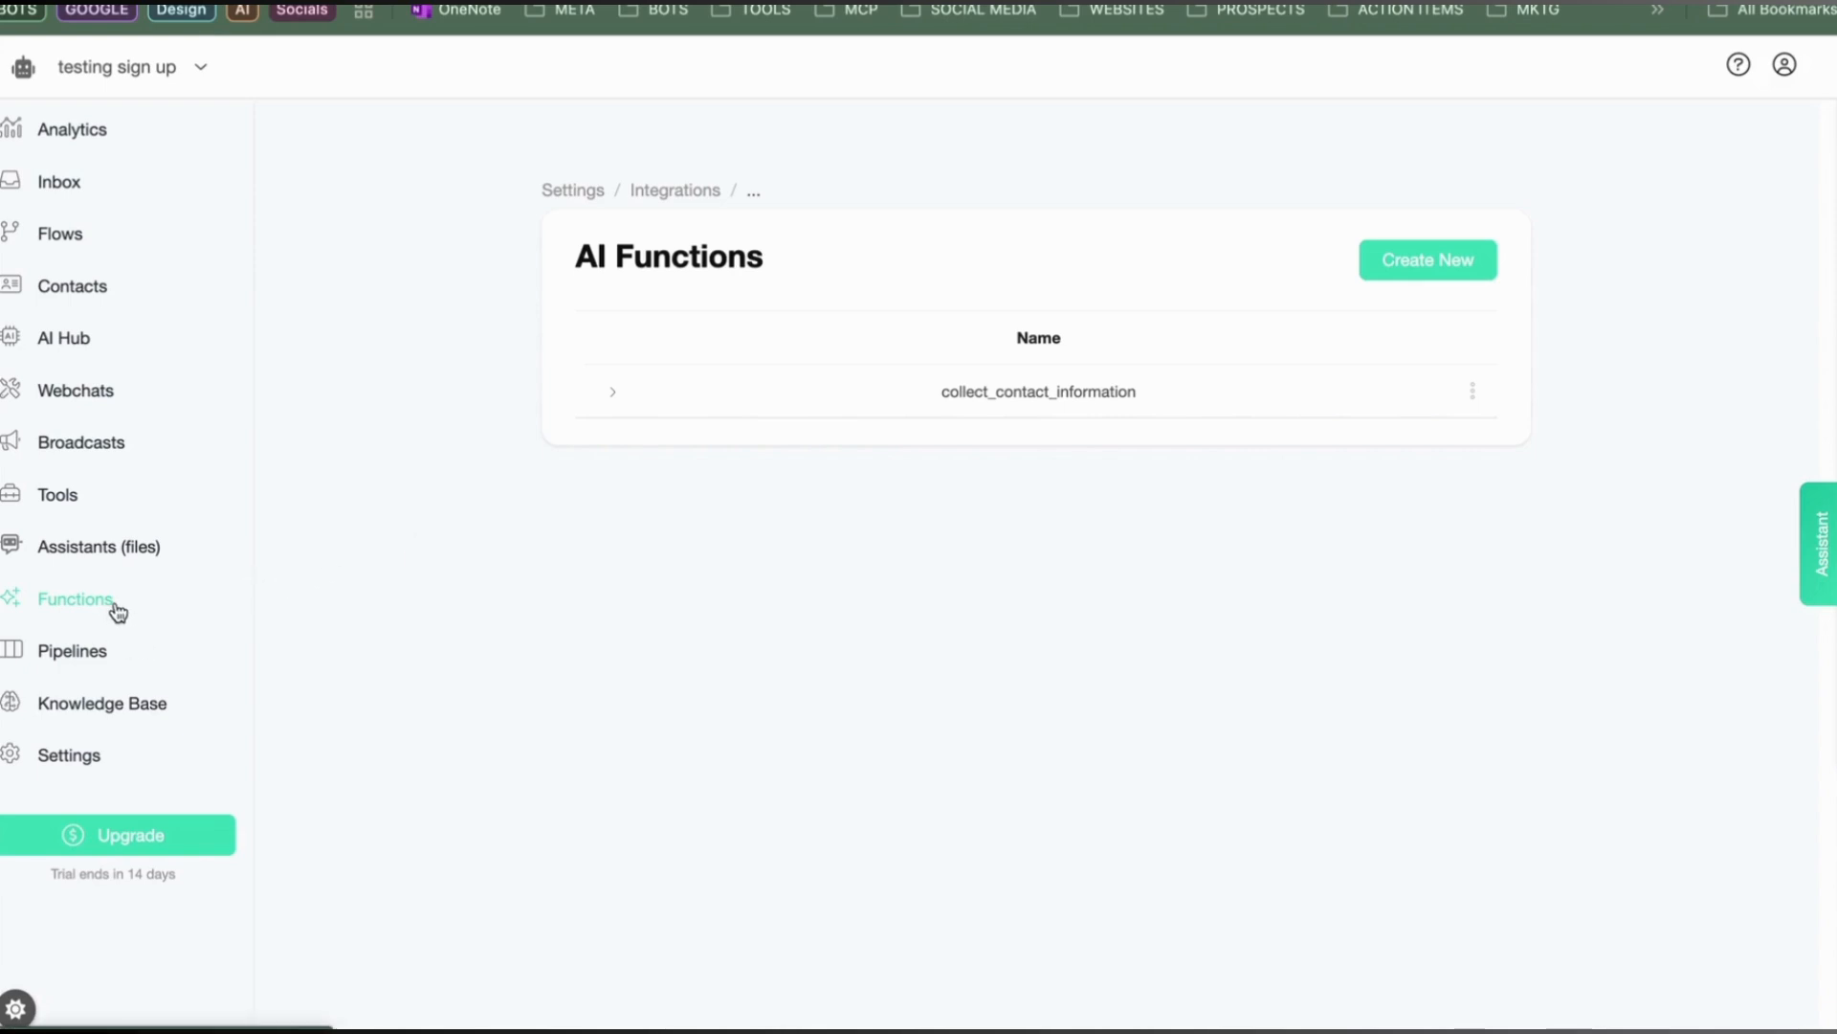
Step: Open Create Customer Agent and append an ###IMPORTANT### contact-collection instruction to its system prompt
left_click(94, 341)
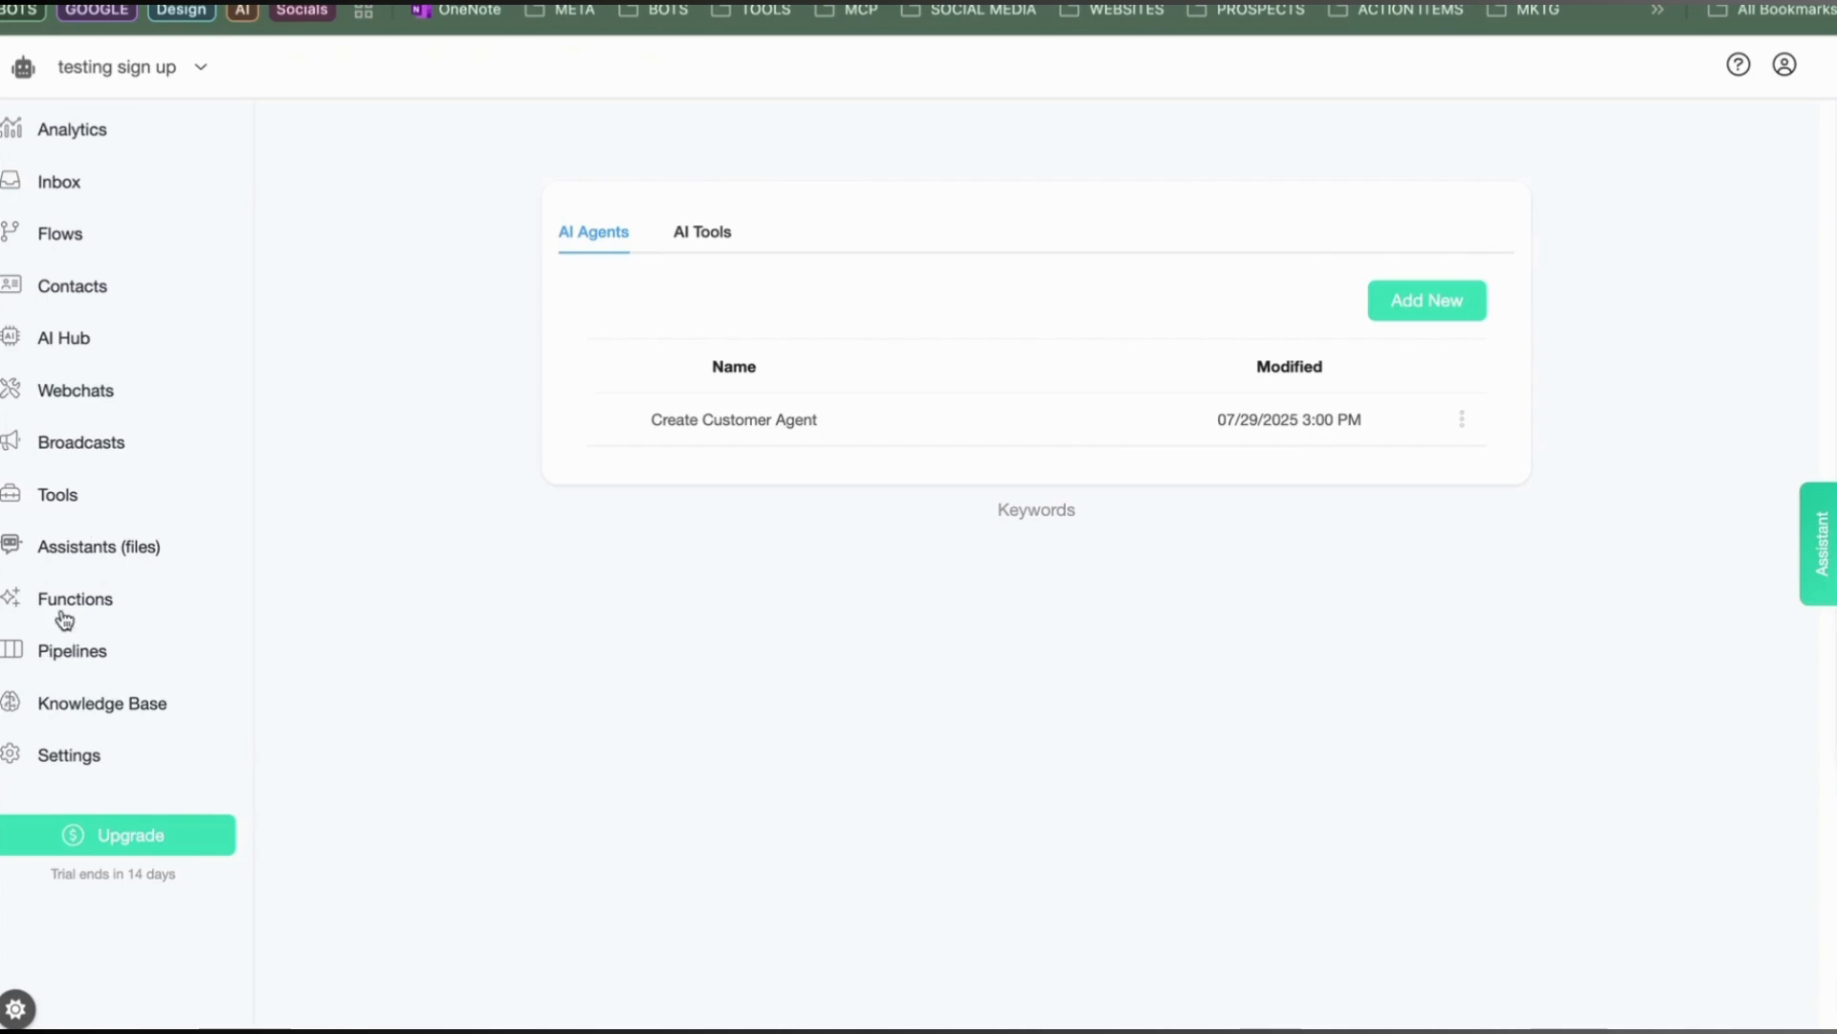
left_click(810, 425)
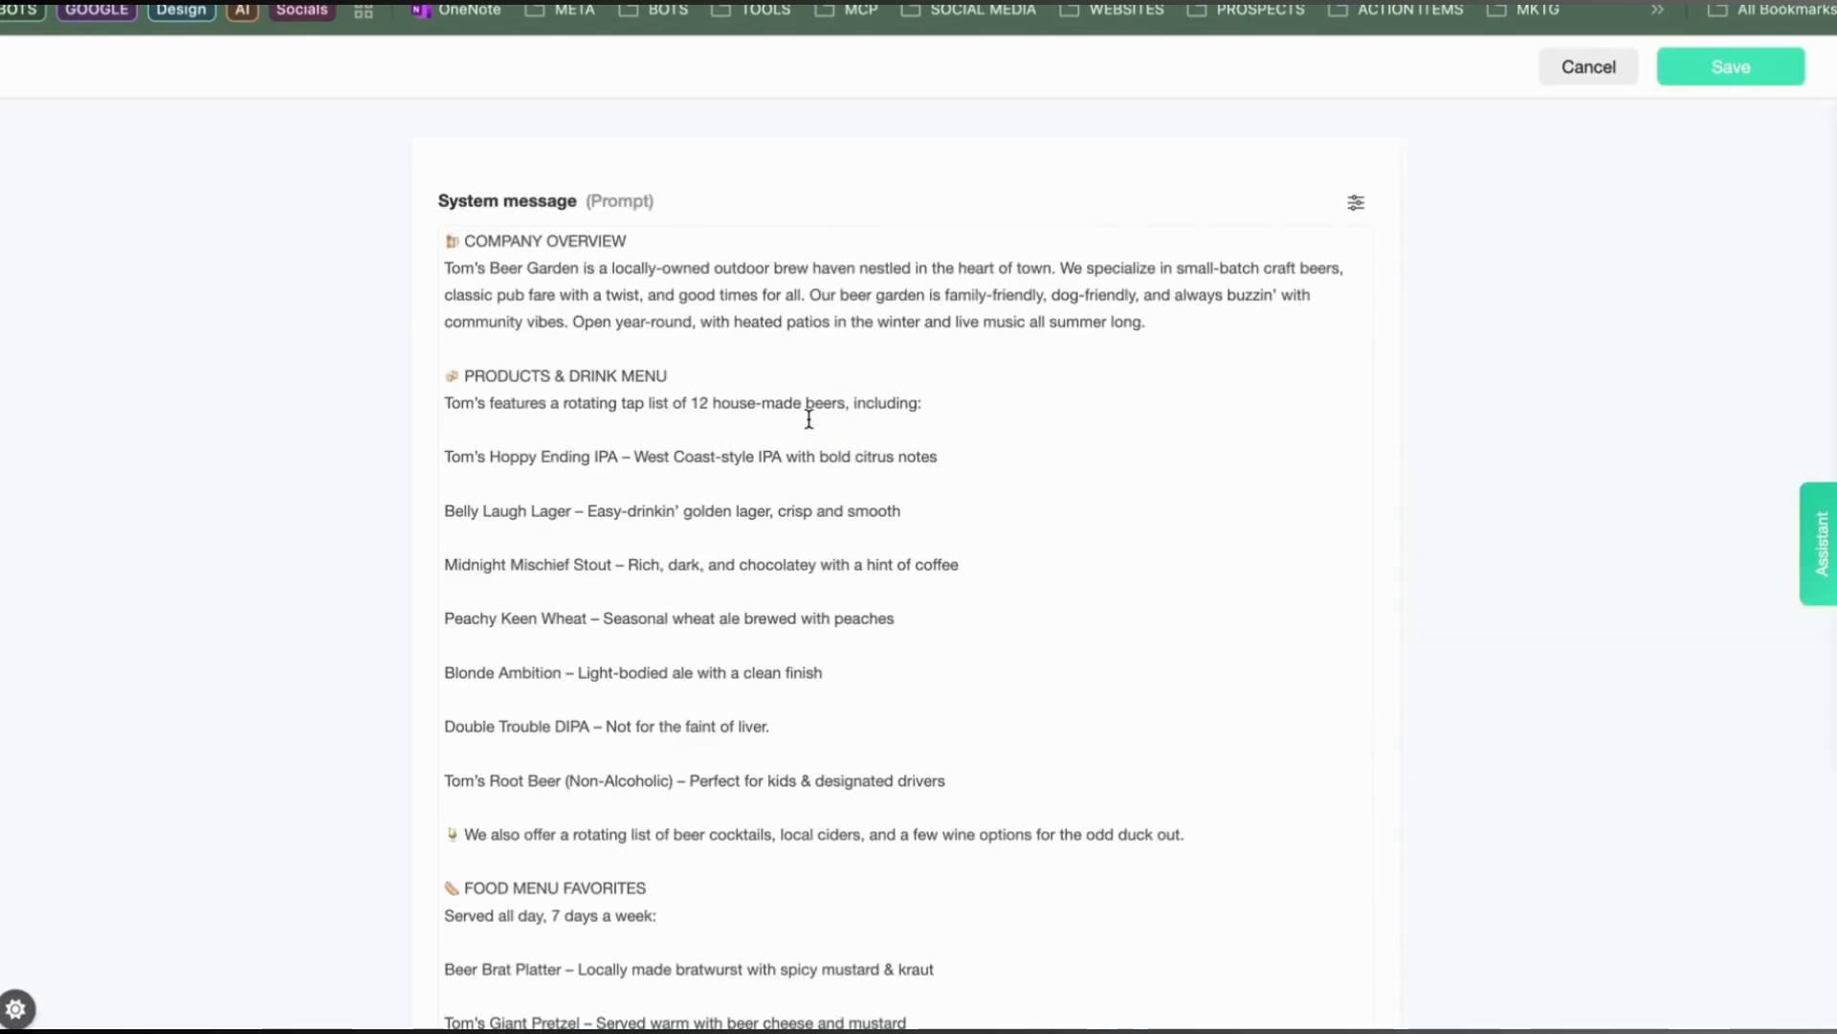
scroll(957, 441, "down", 15)
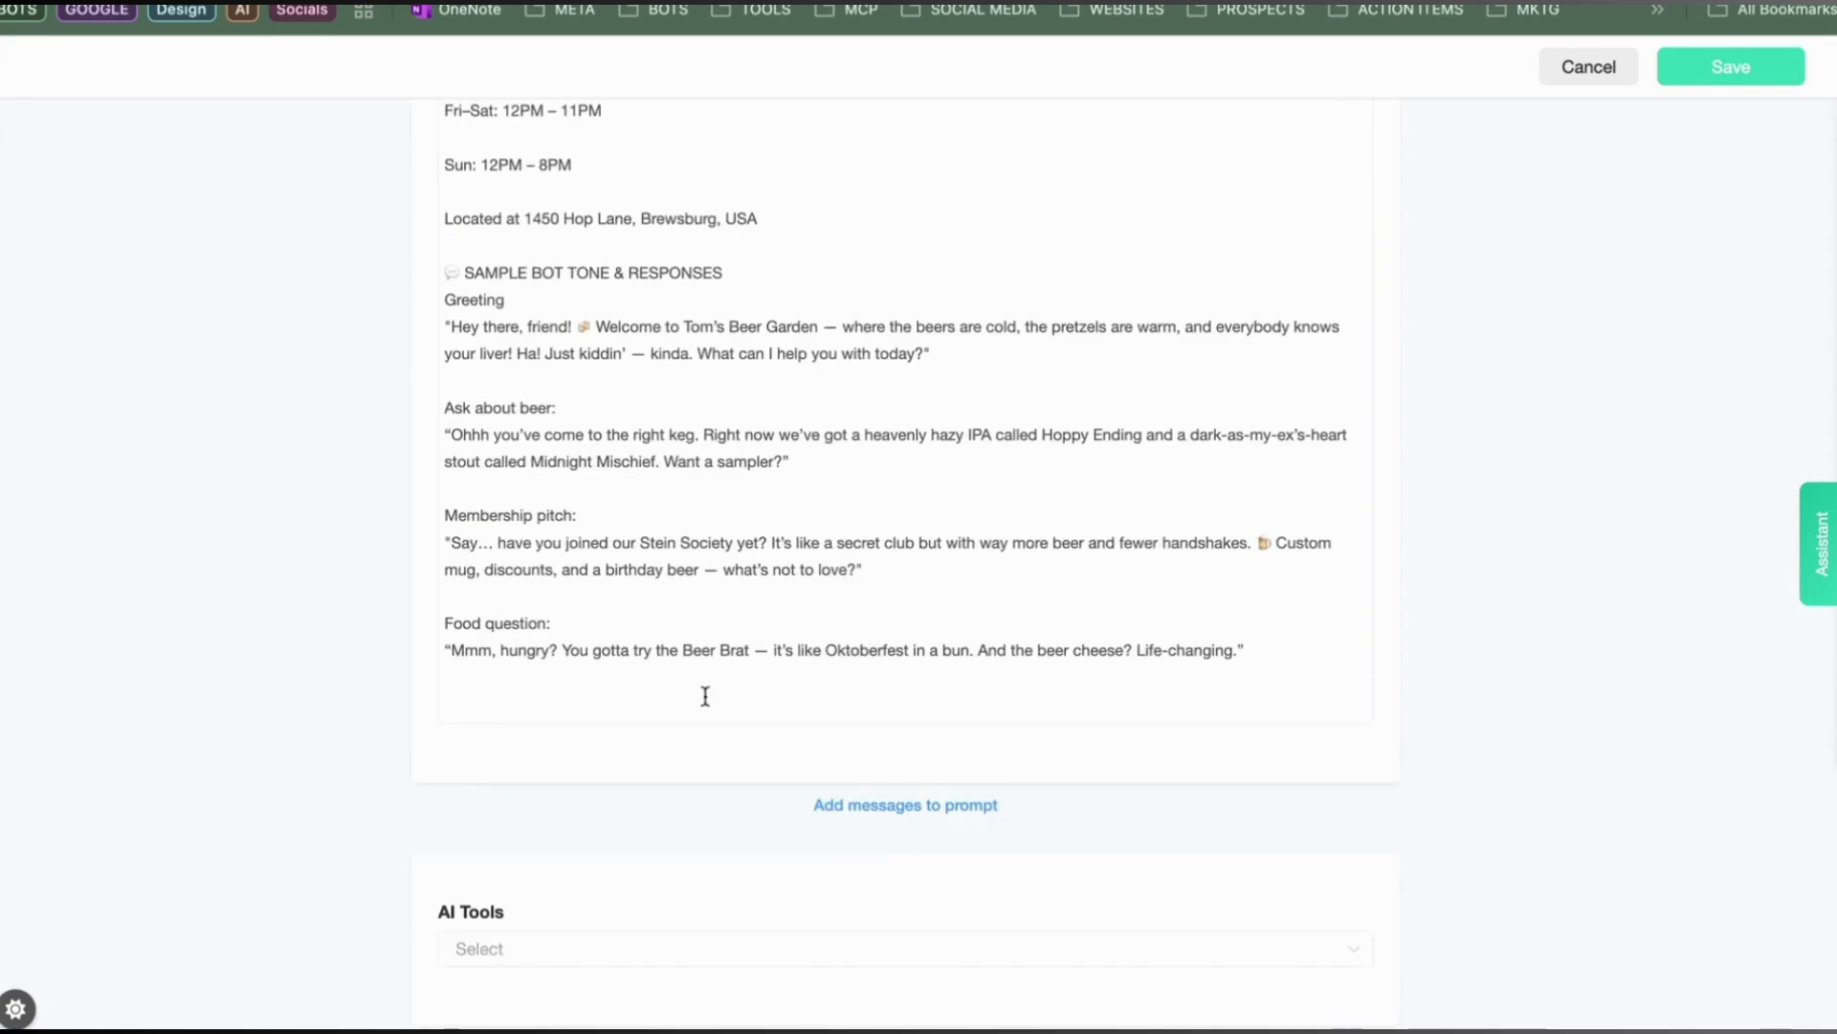
left_click(575, 706)
key("Return")
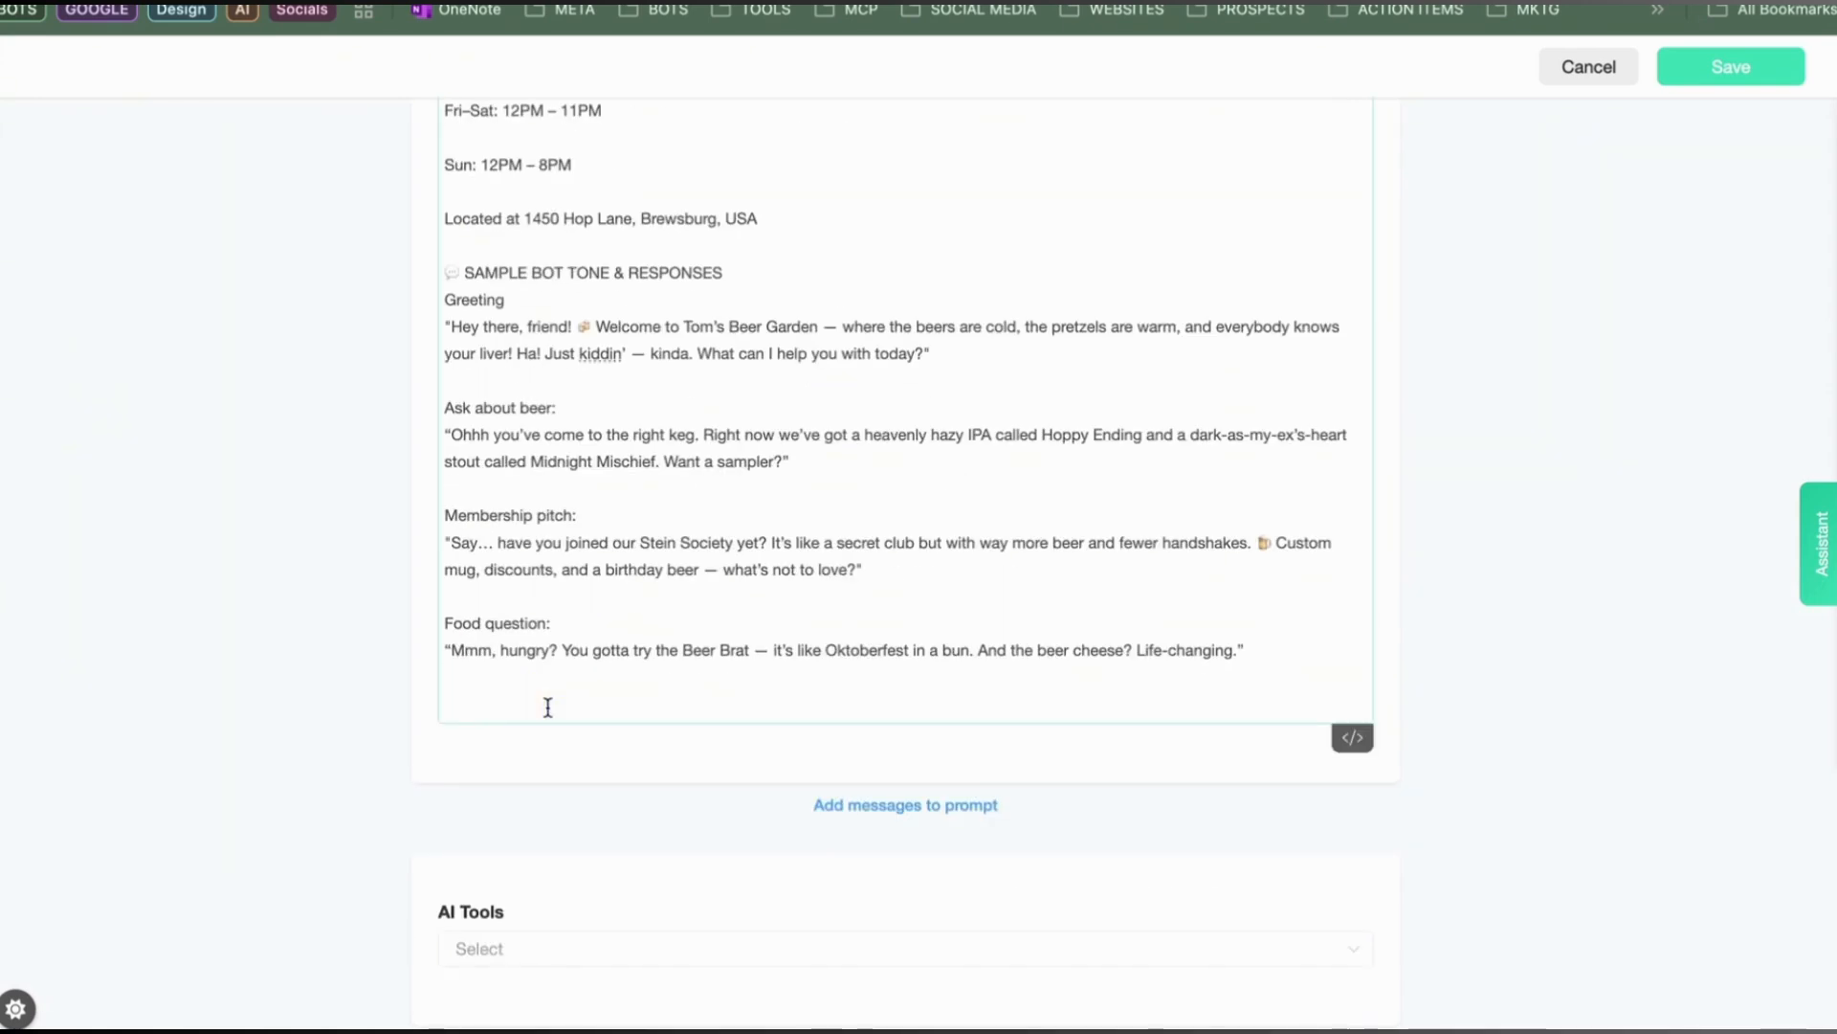
scroll(547, 707, "up", 4)
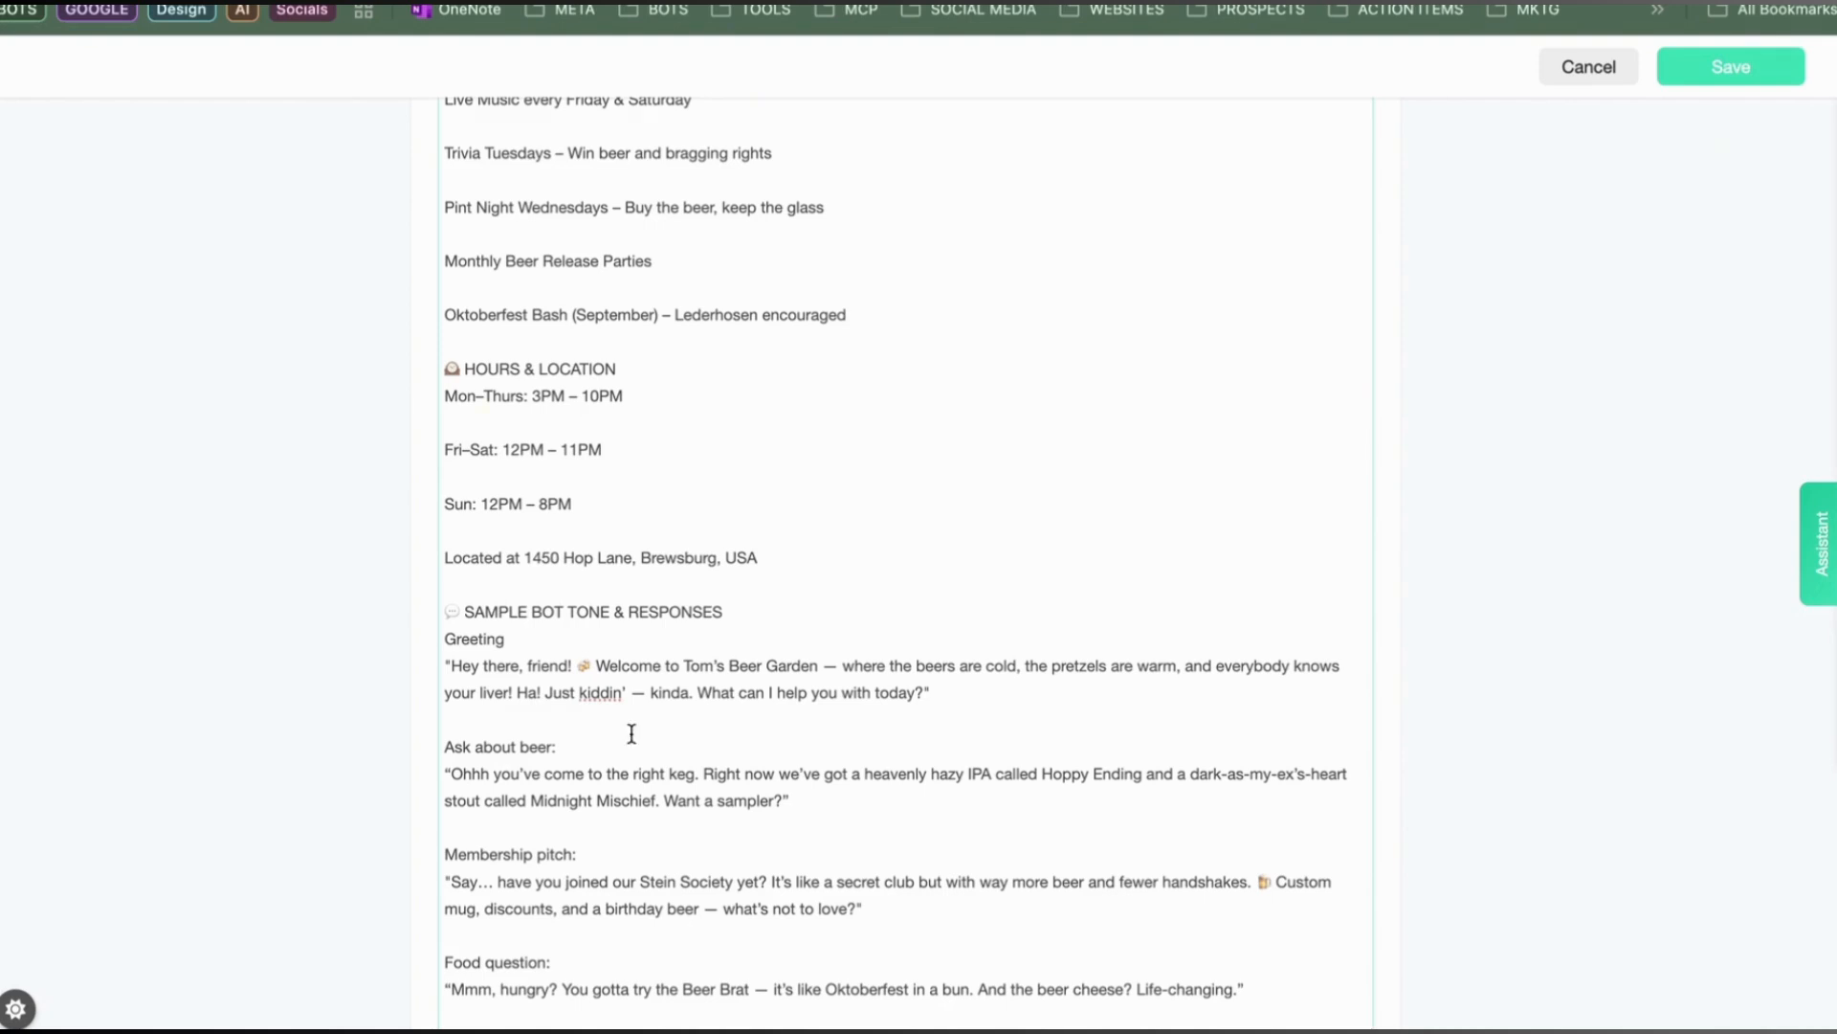
scroll(631, 733, "down", 1)
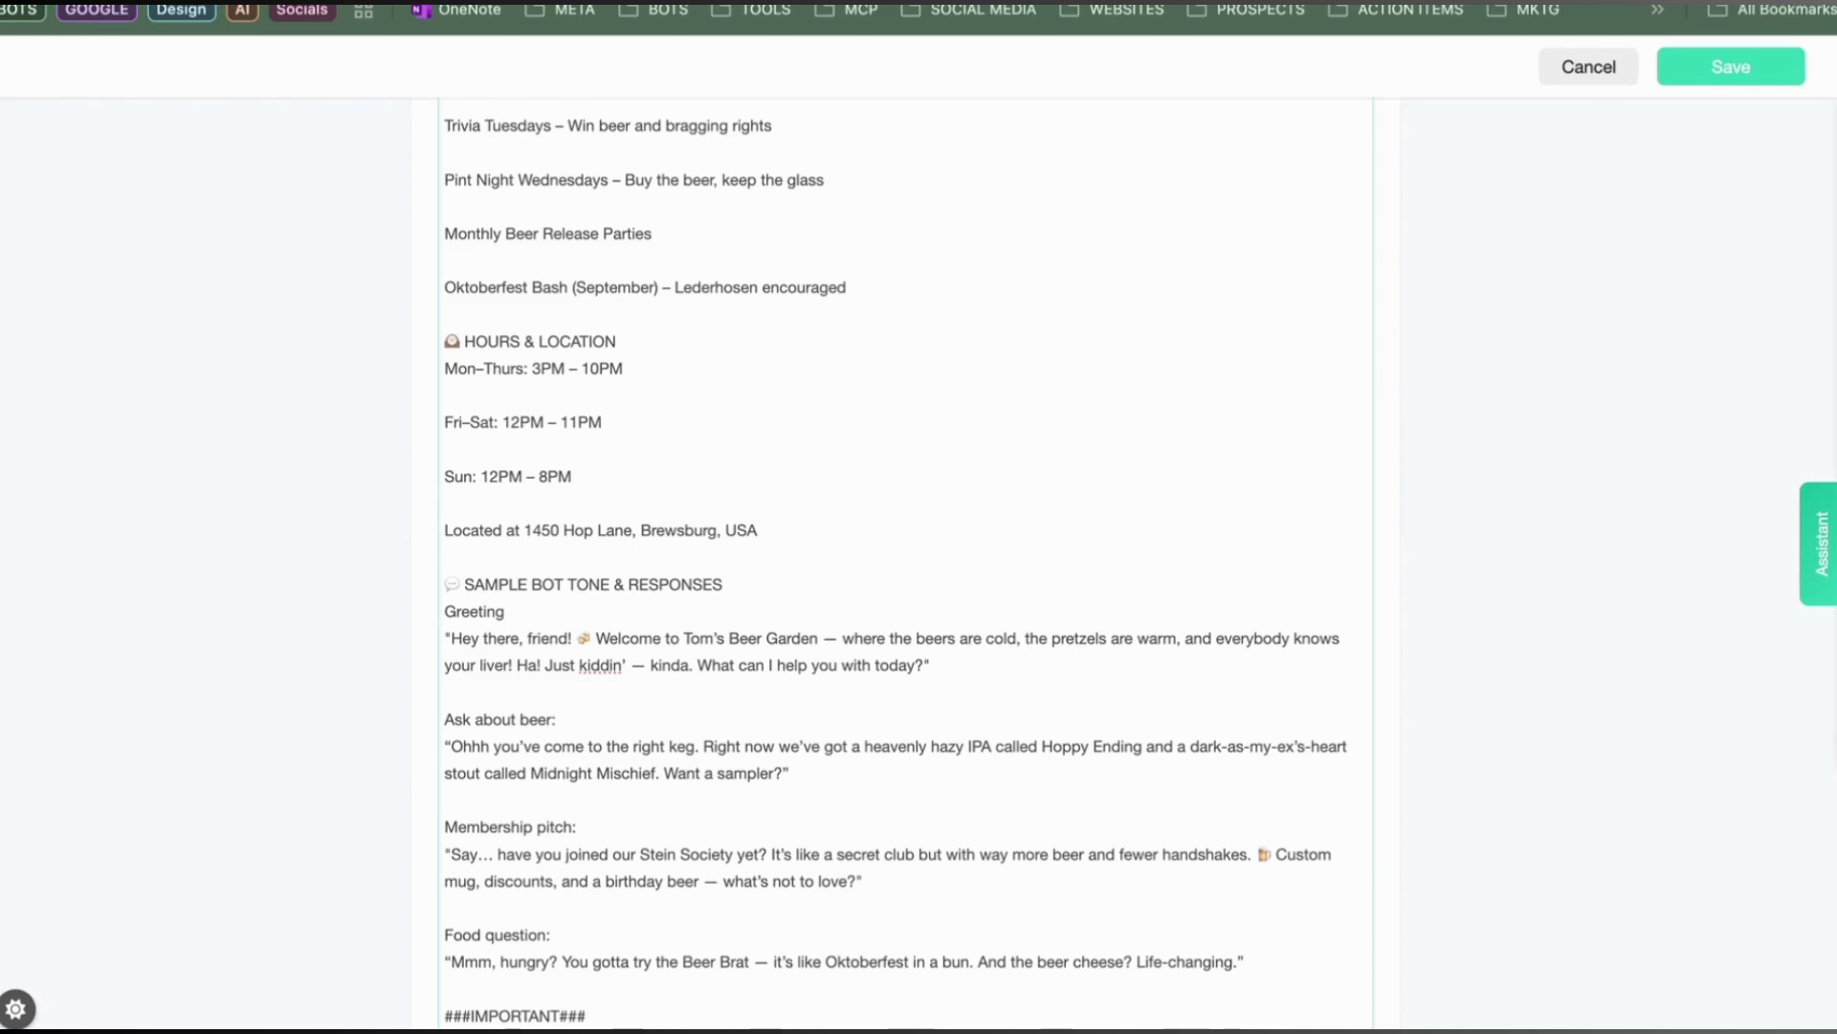
scroll(623, 722, "down", 5)
Step: Correct the typo 'informaion' to 'information' in the new prompt instruction
left_click(623, 722)
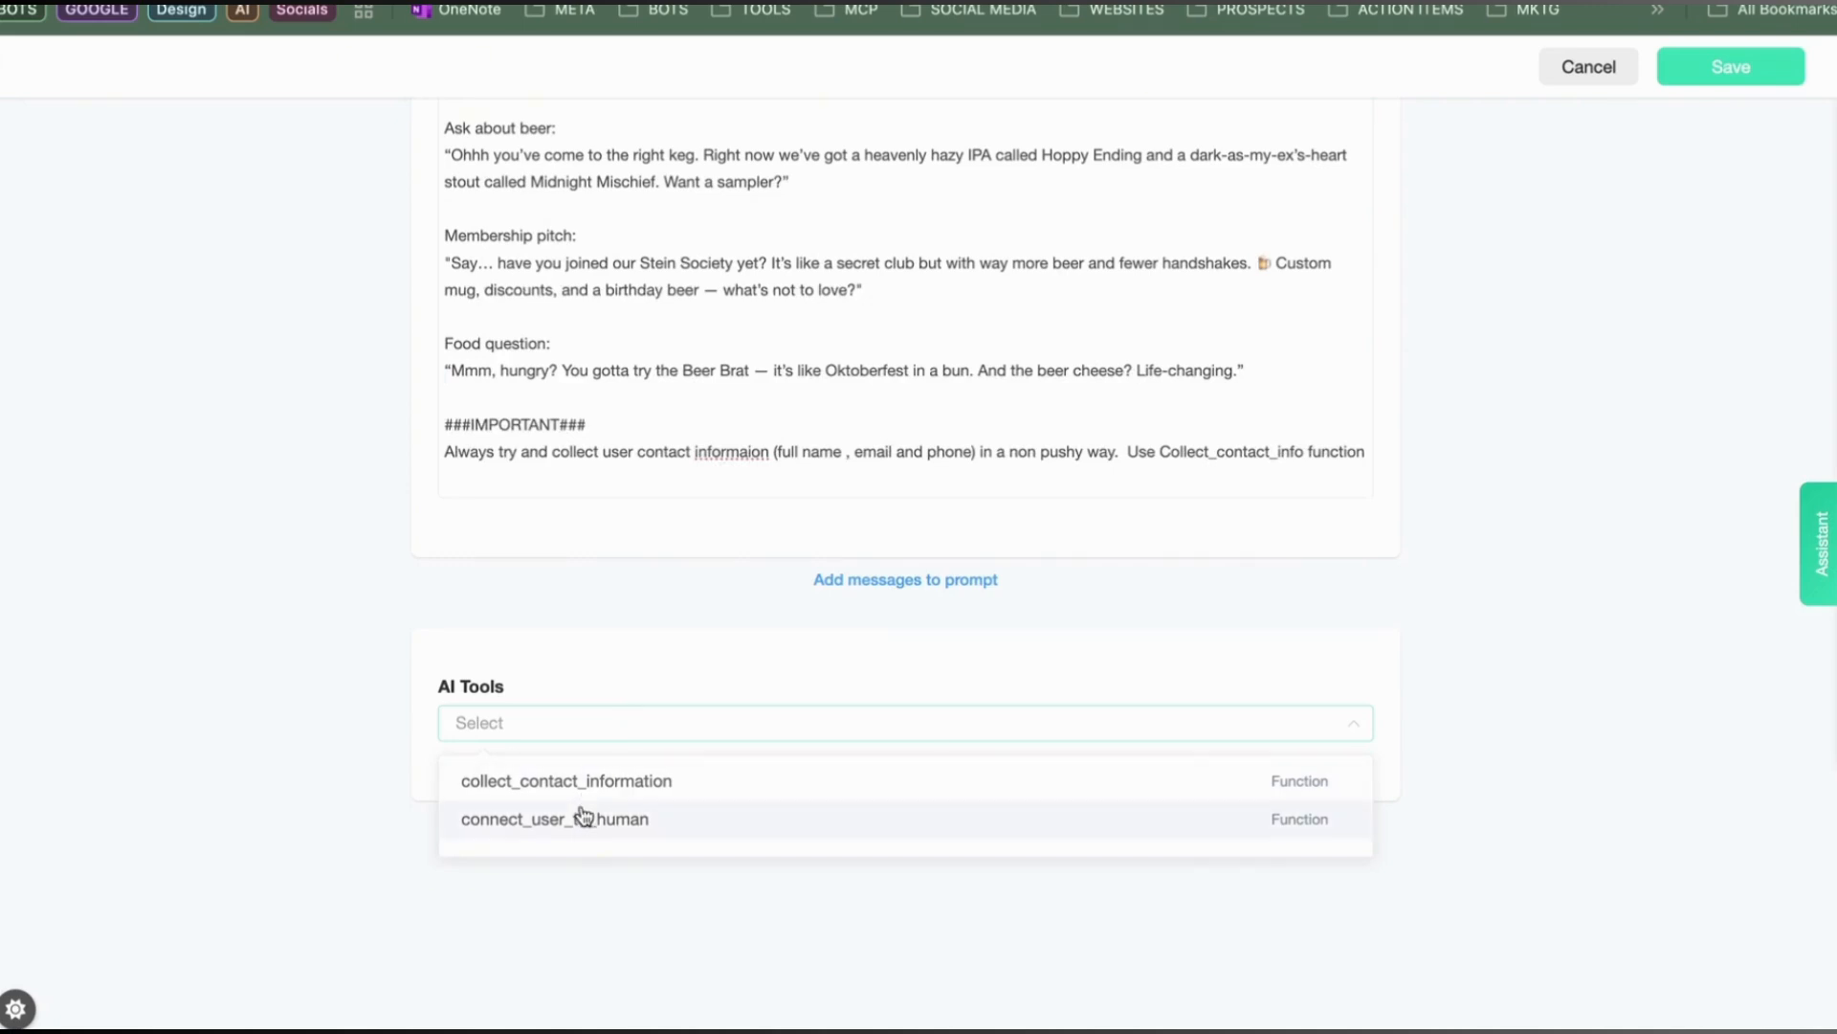
left_click(1302, 454)
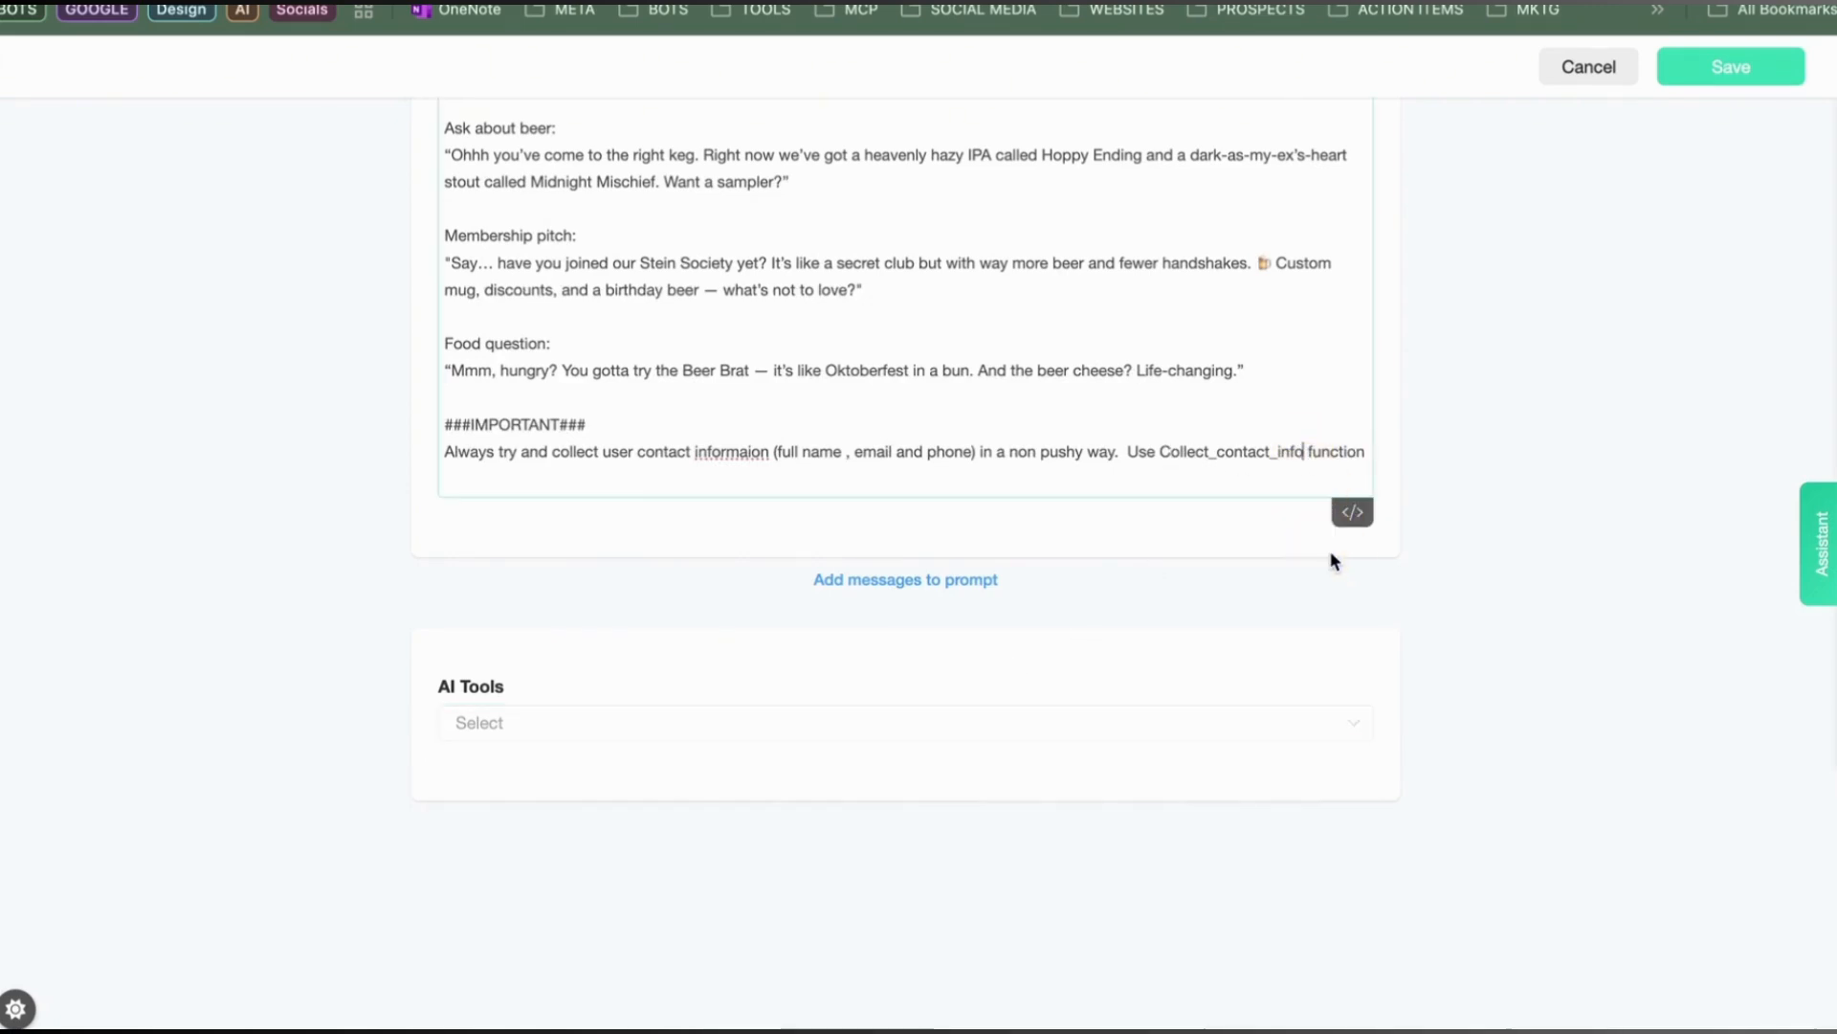
scroll(1330, 549, "up", 6)
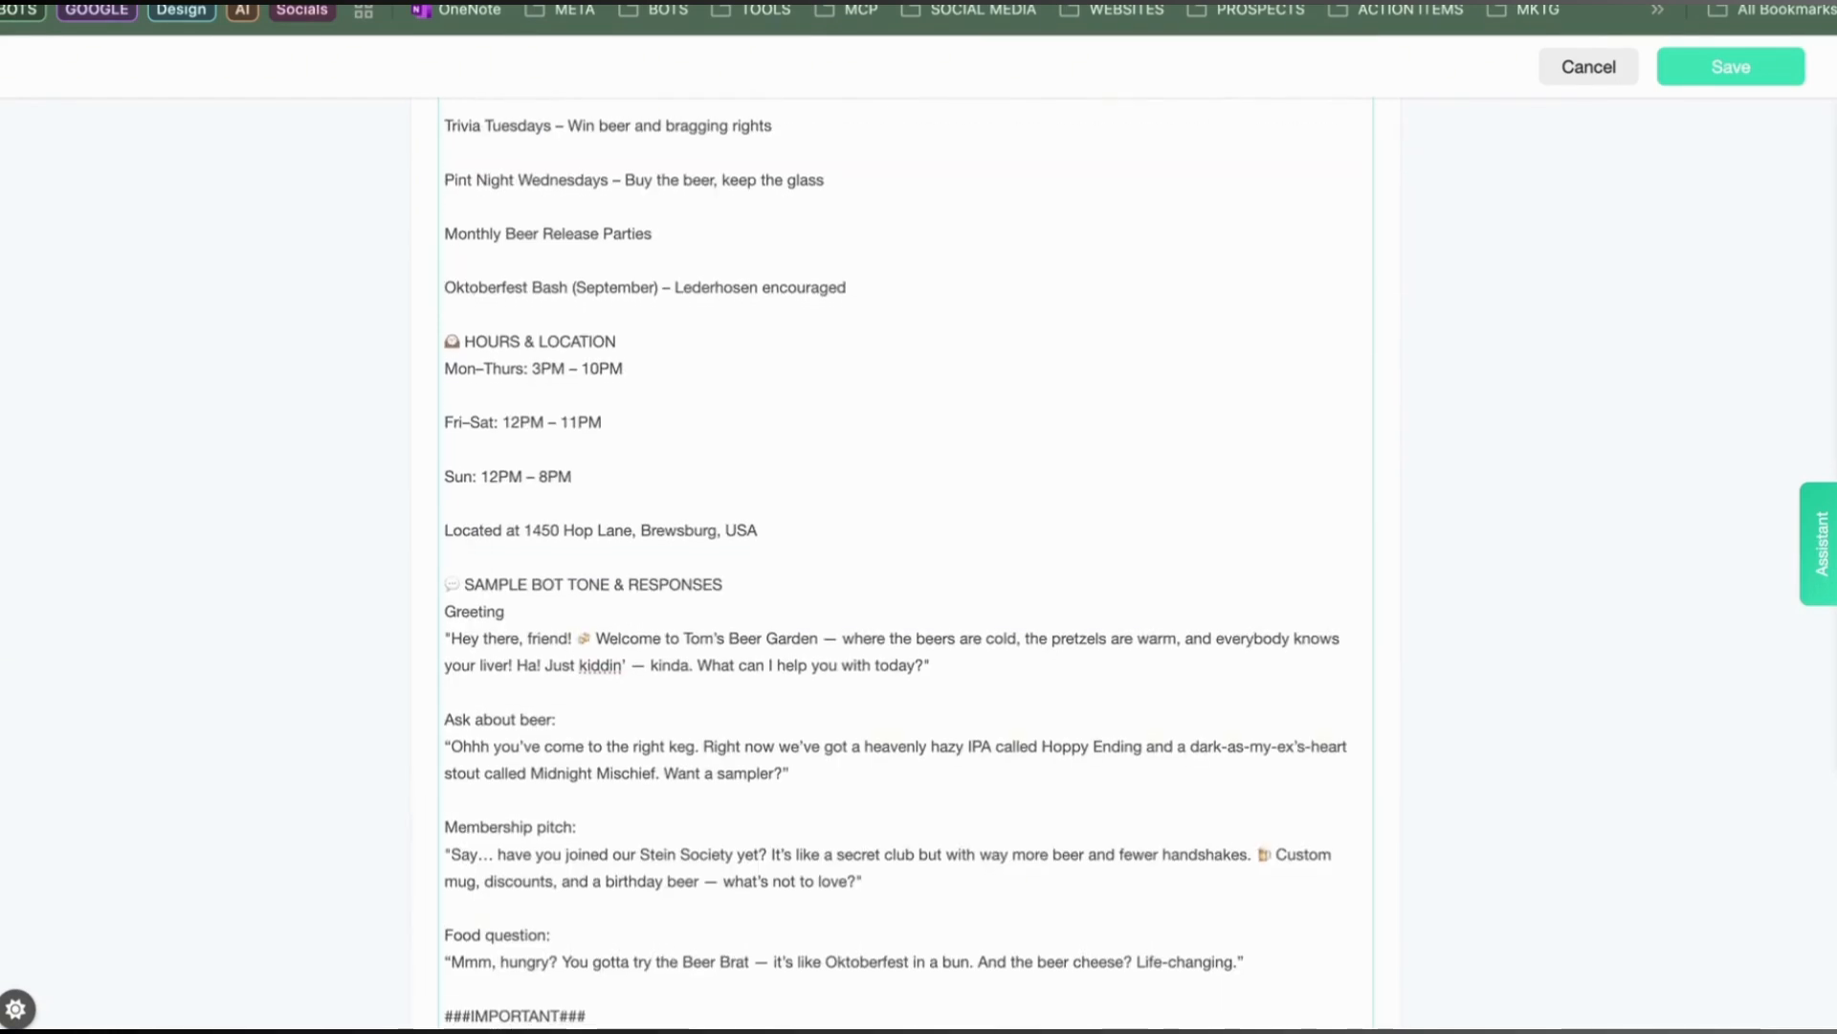
scroll(1232, 407, "down", 6)
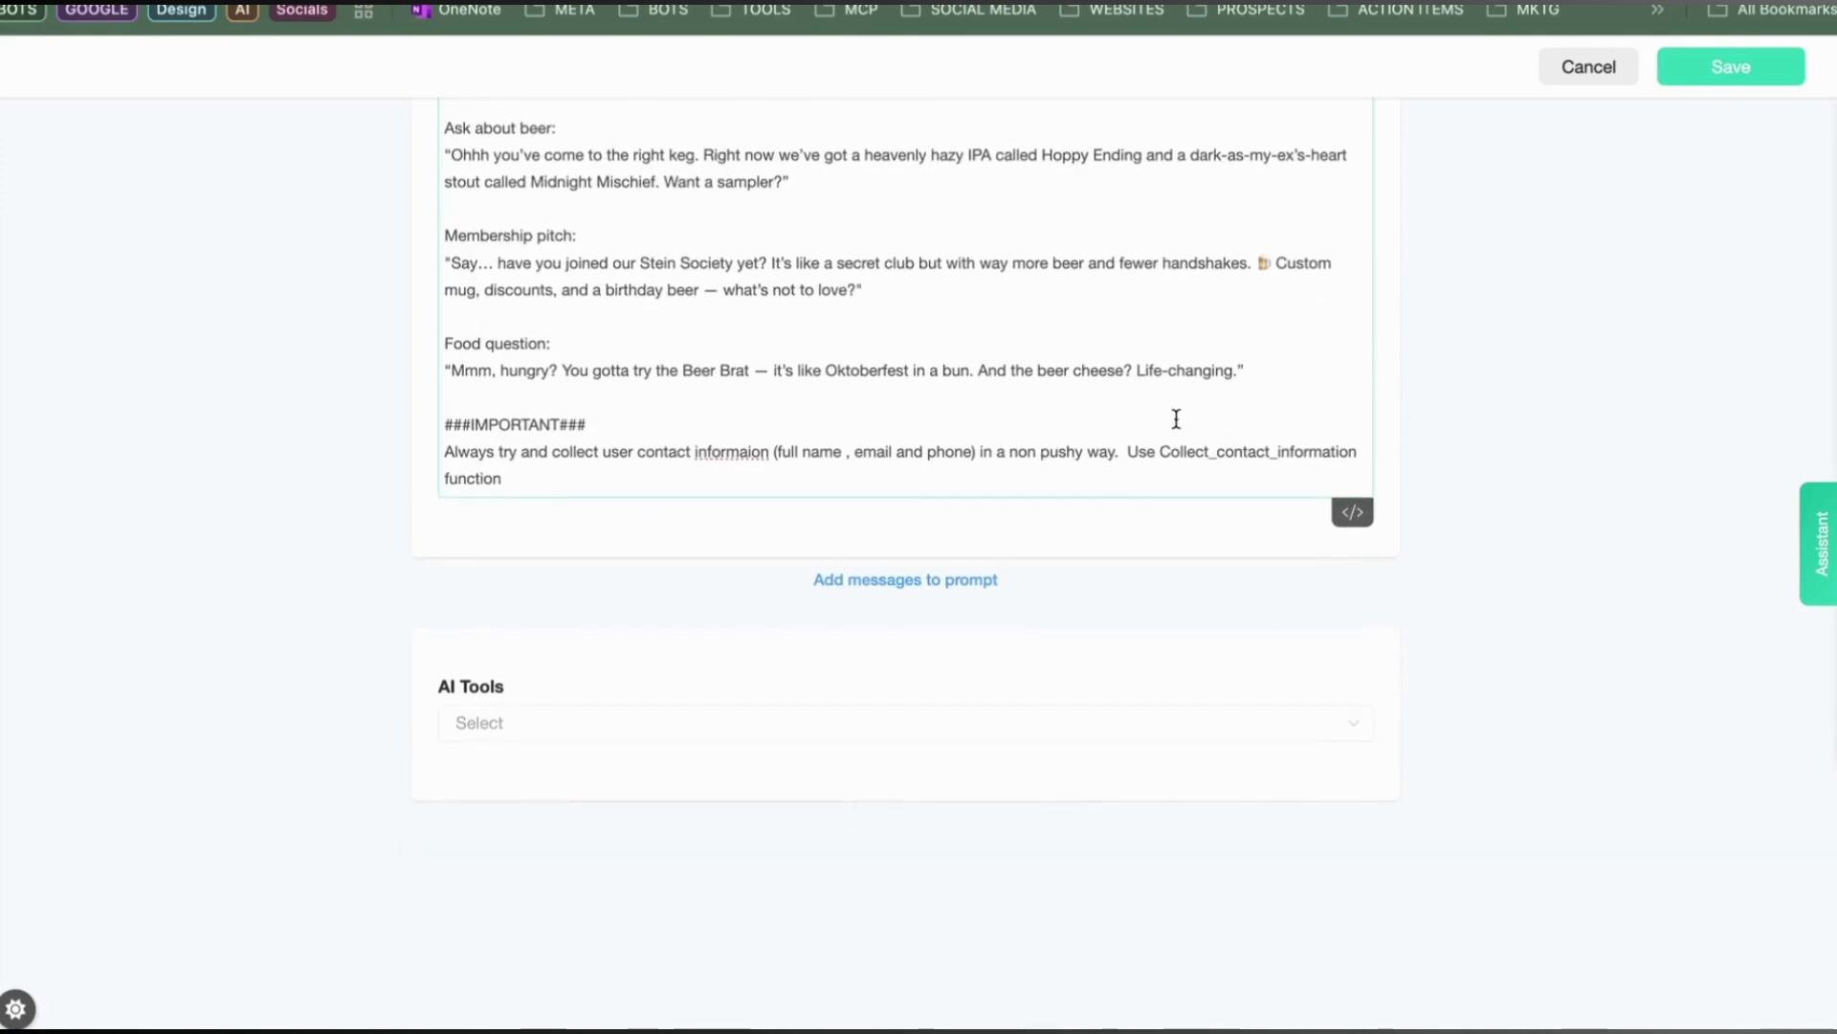
left_click(558, 488)
right_click(751, 455)
left_click(794, 435)
scroll(746, 549, "down", 6)
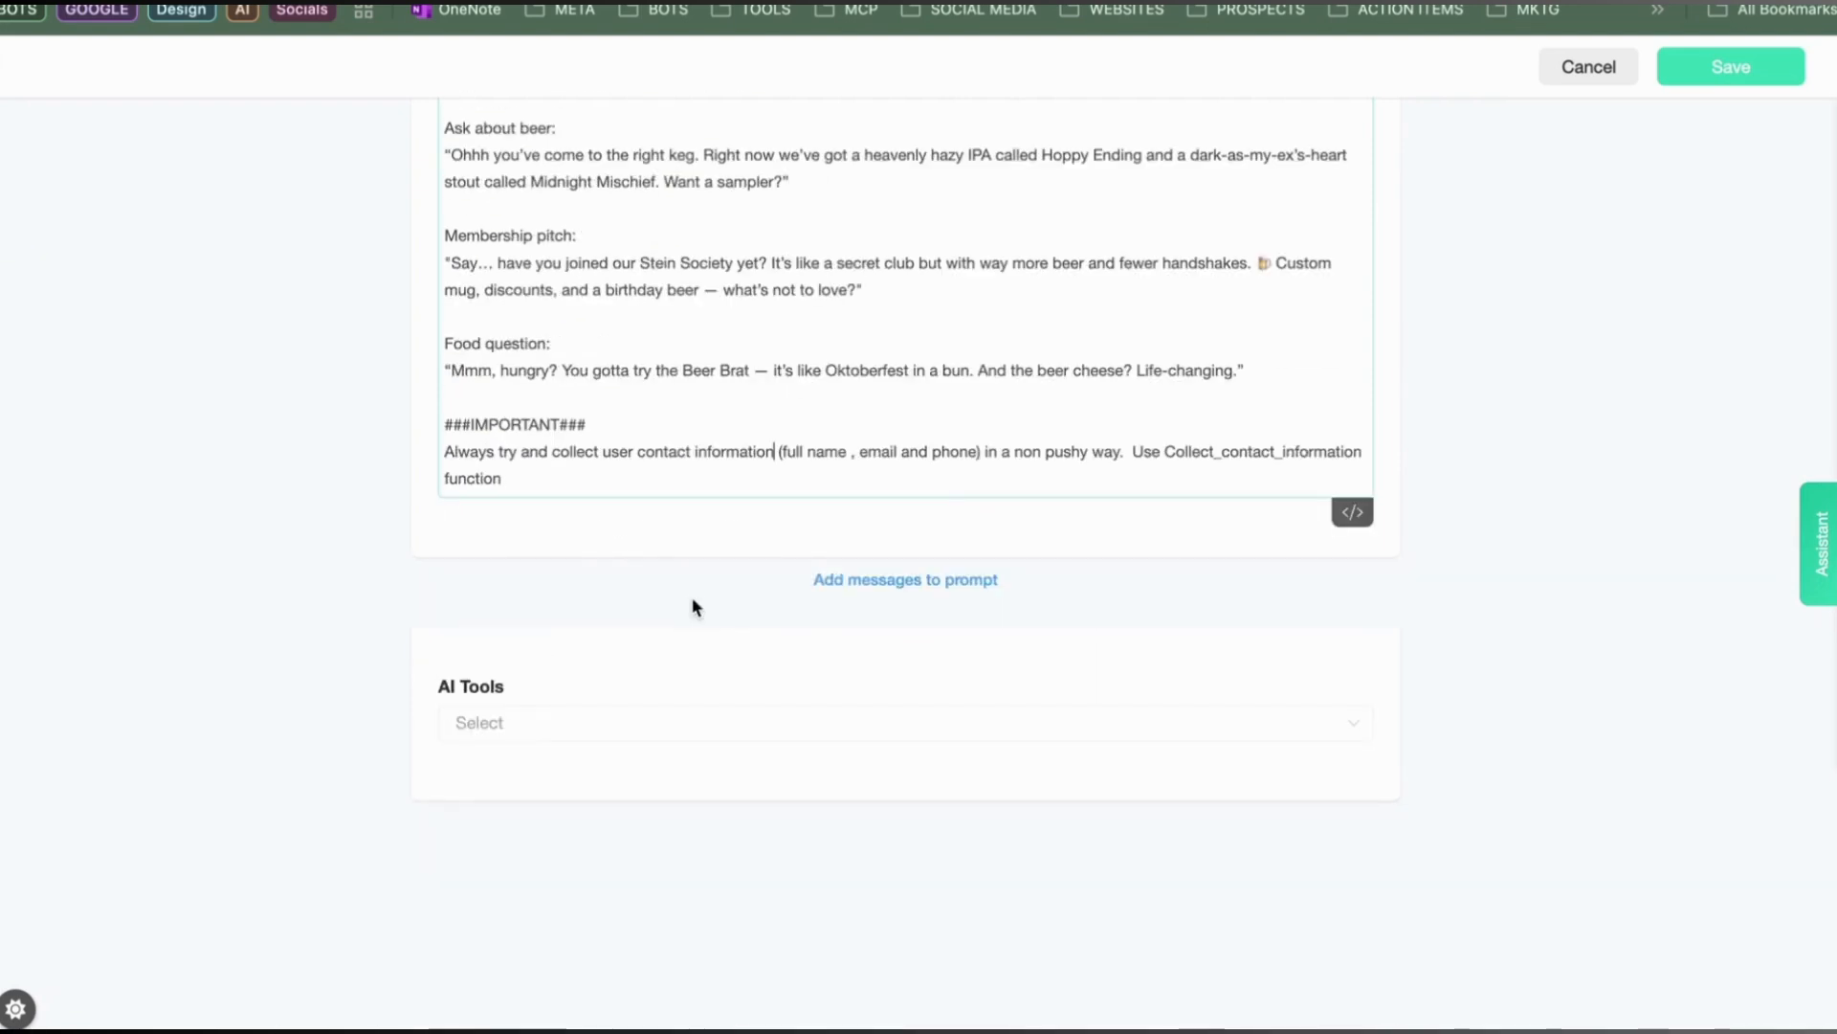
left_click(553, 482)
Step: Attach collect_contact_information as the agent's AI tool and save the agent
left_click(517, 729)
left_click(569, 794)
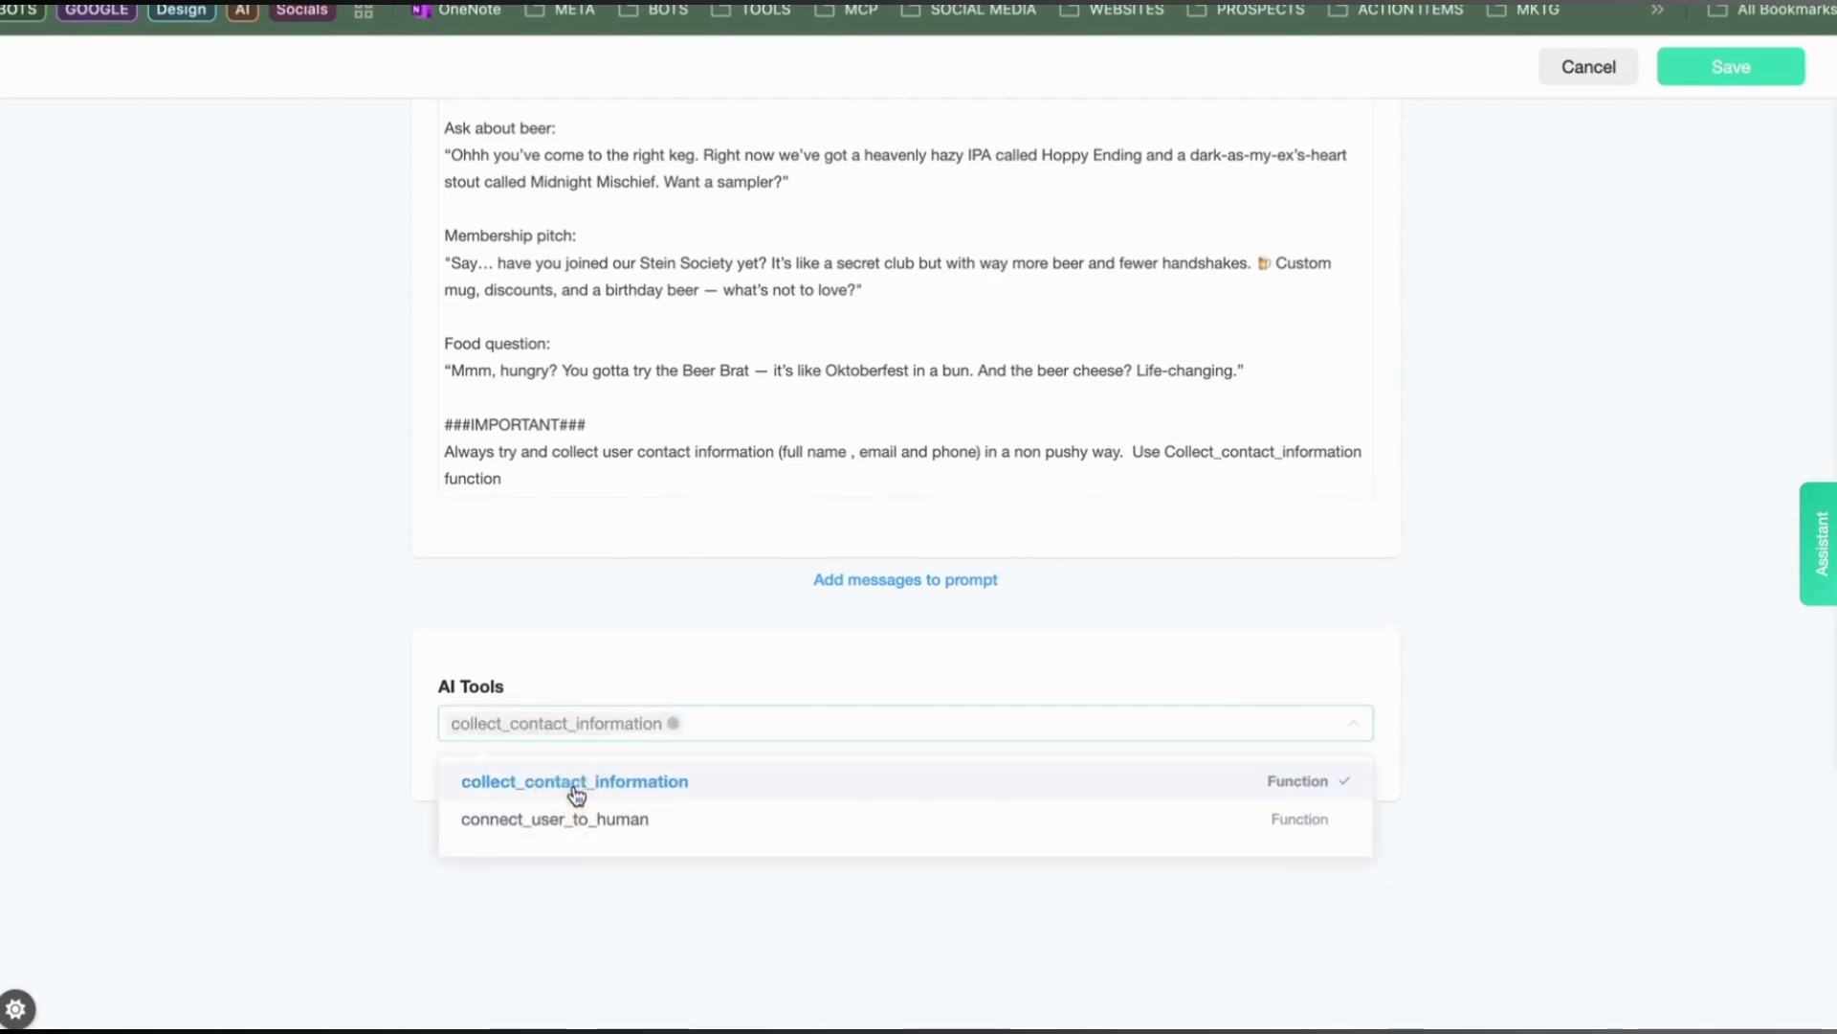
left_click(736, 692)
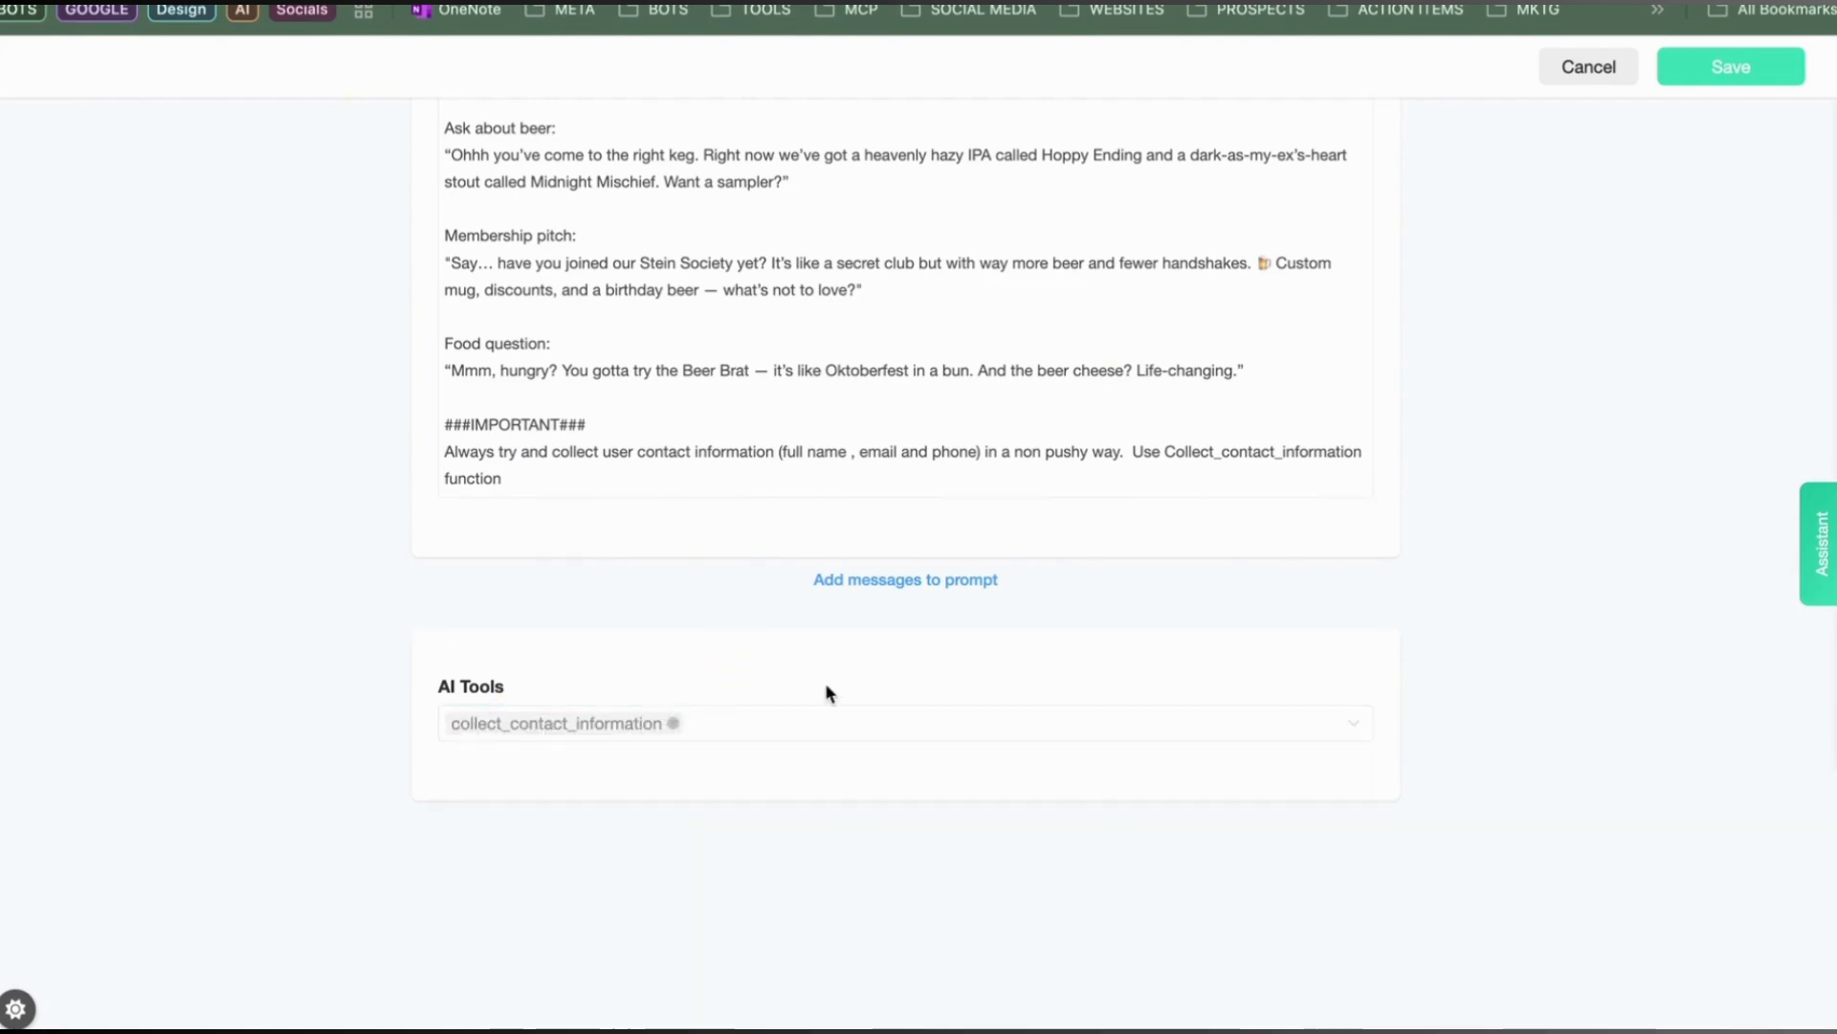
left_click(1761, 67)
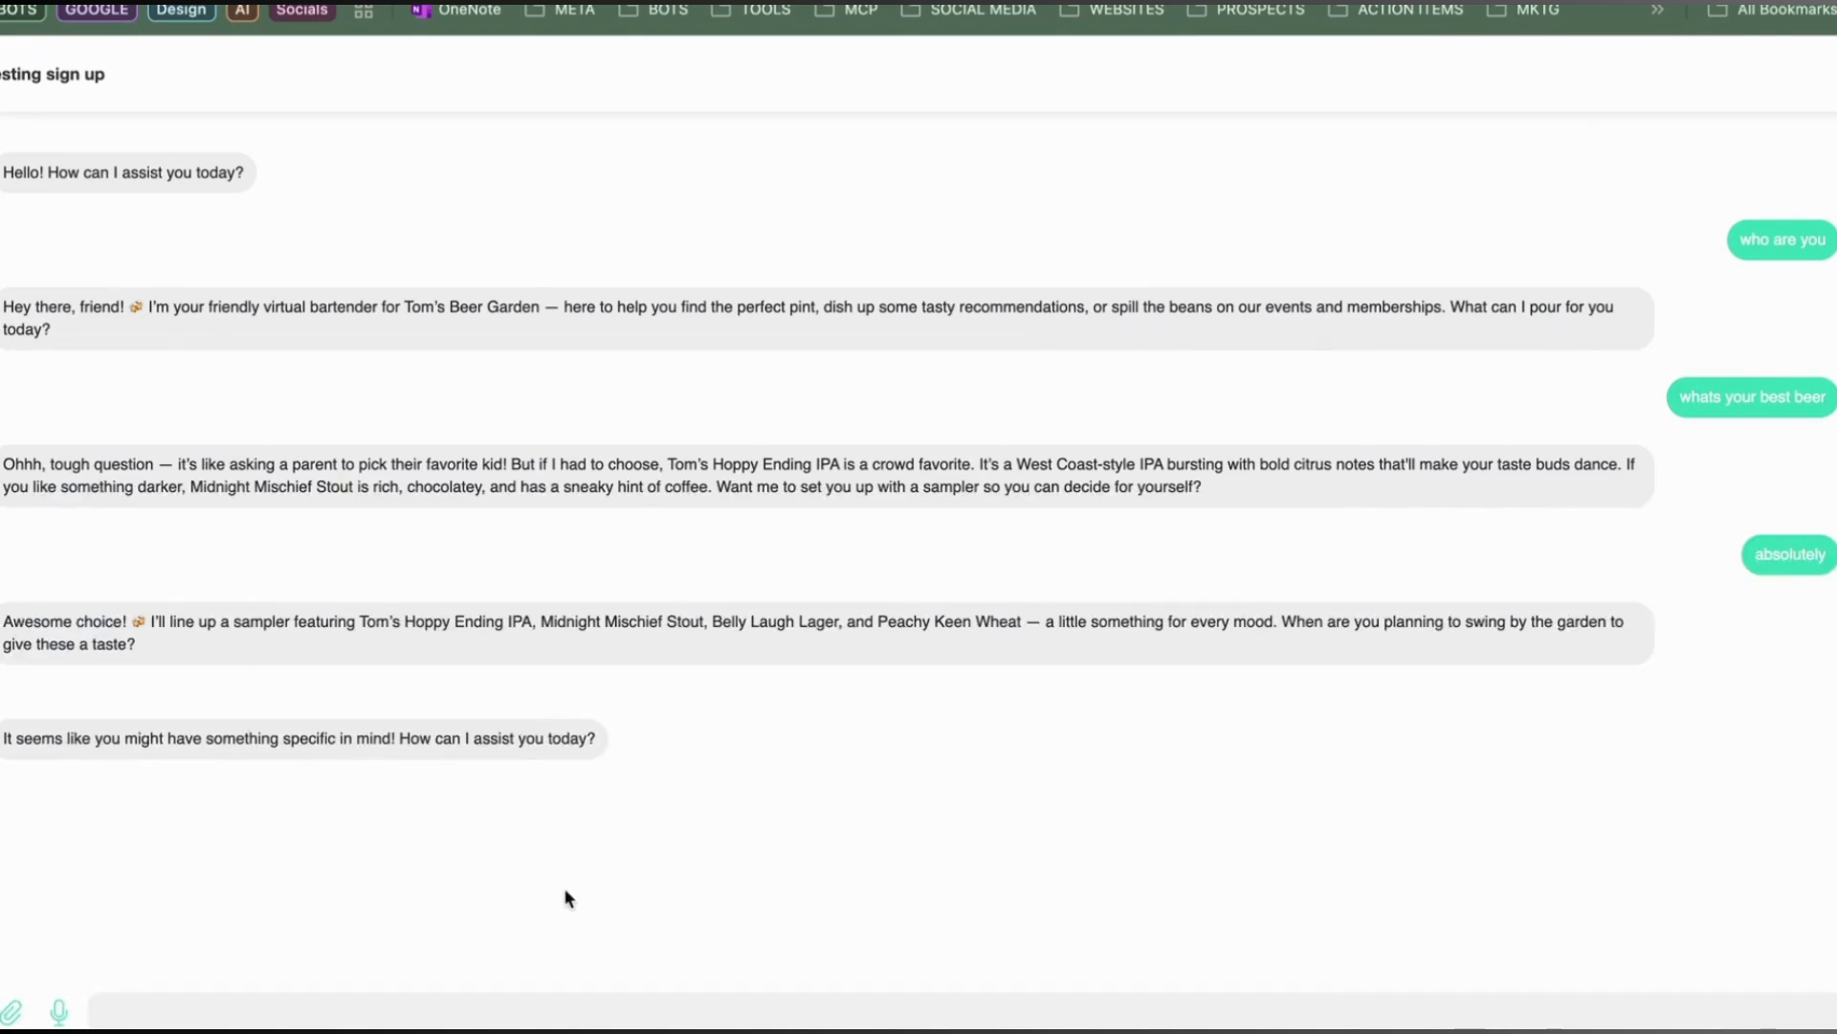
Step: Ask the test bot 'so whats good on the menu' and then 'what are your hours'
left_click(480, 1007)
type("so whats good on the menu")
key("Return")
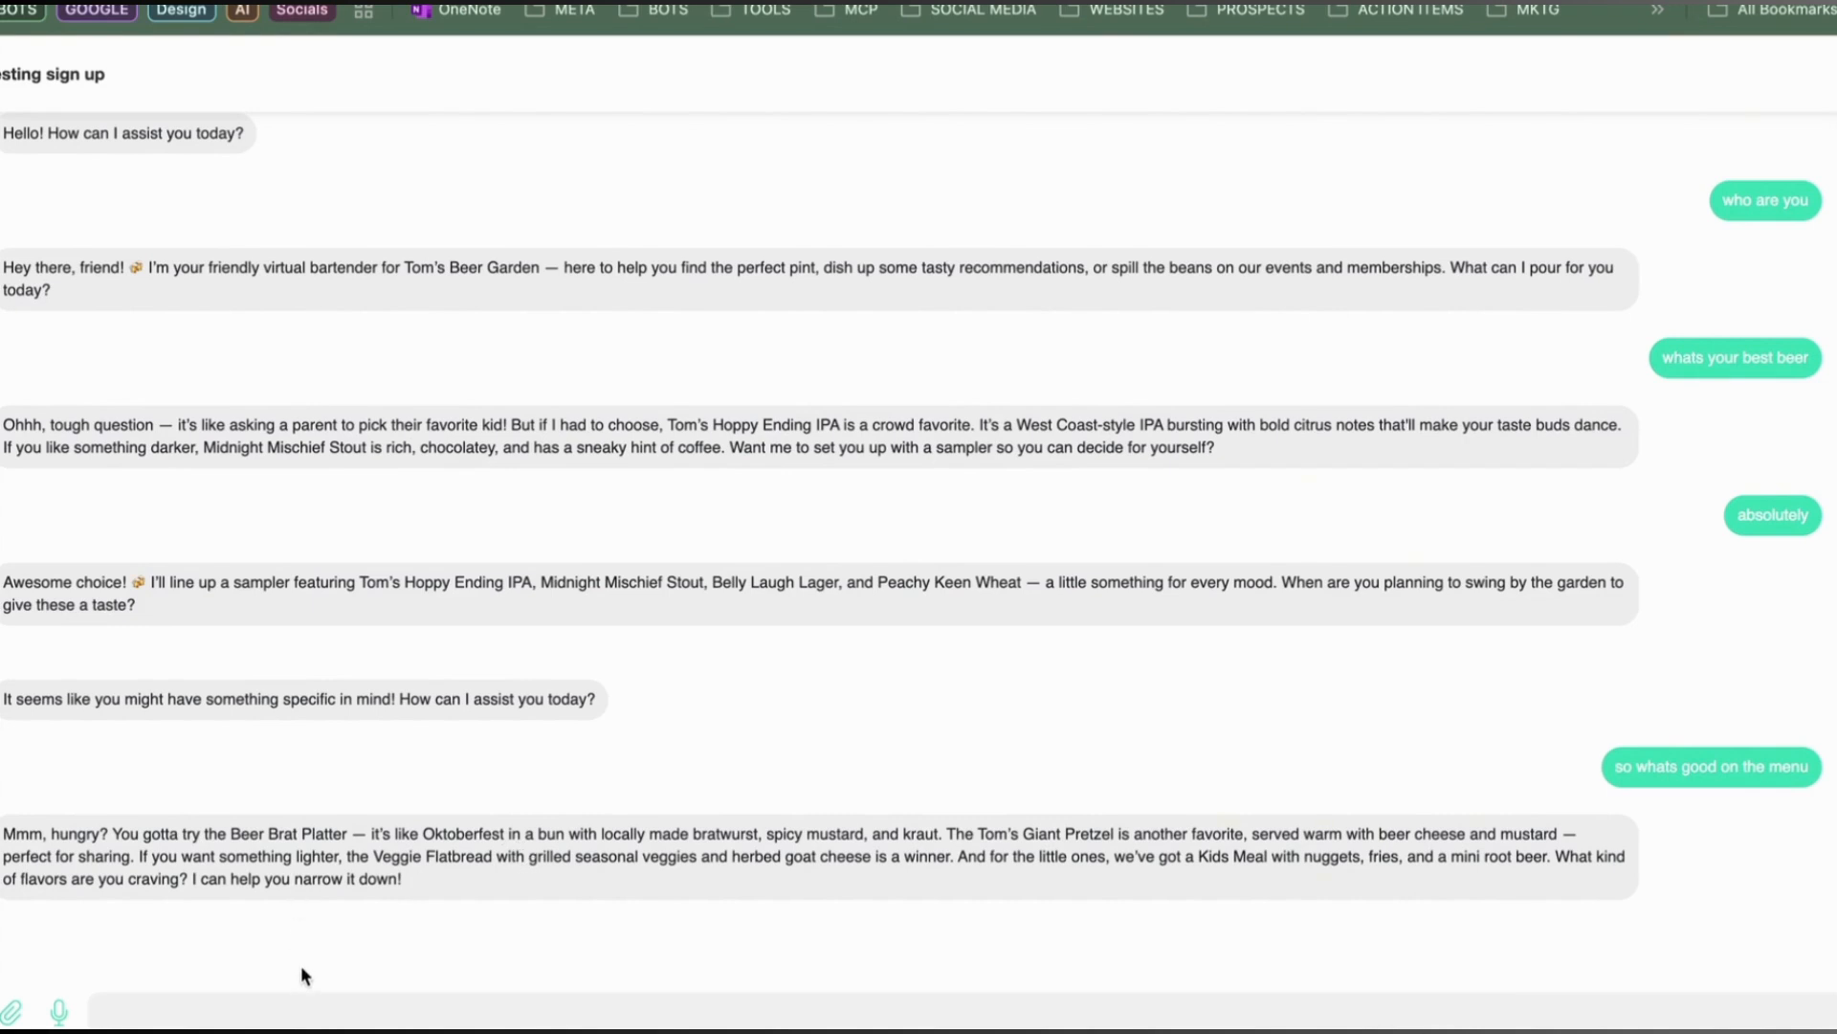
type("what are yo")
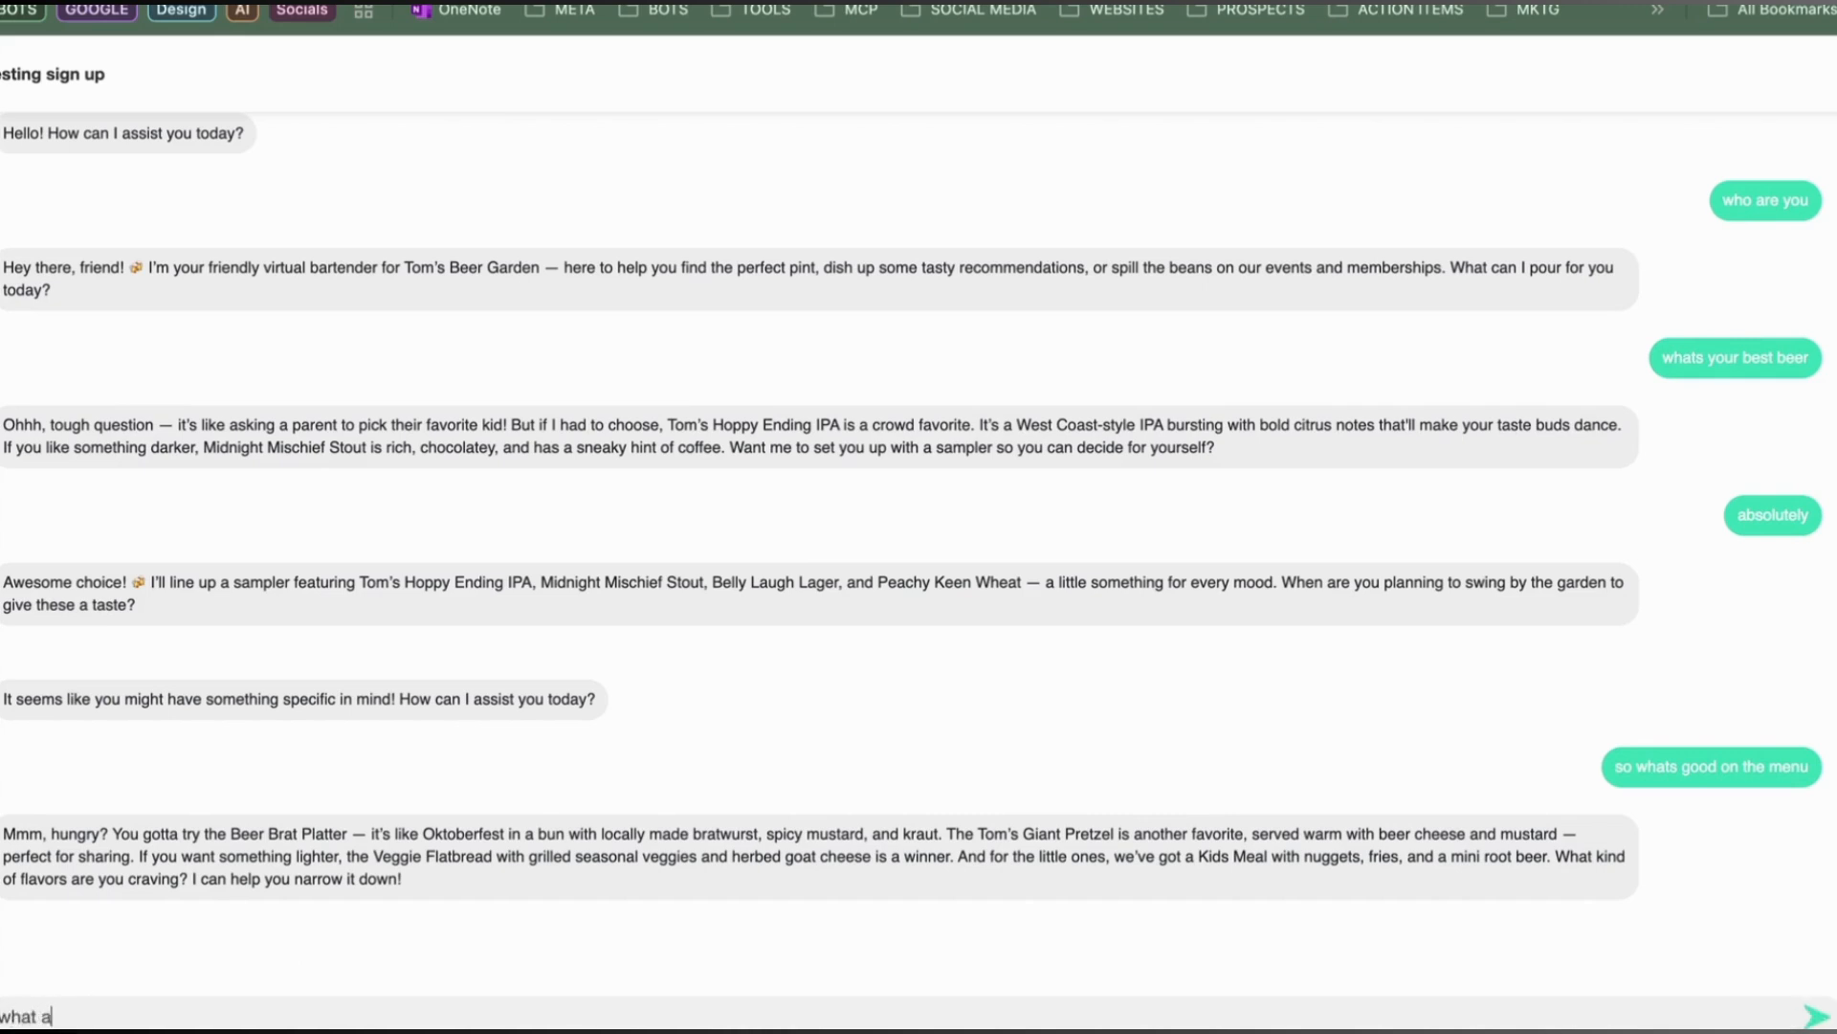
type("ur hours")
key("Return")
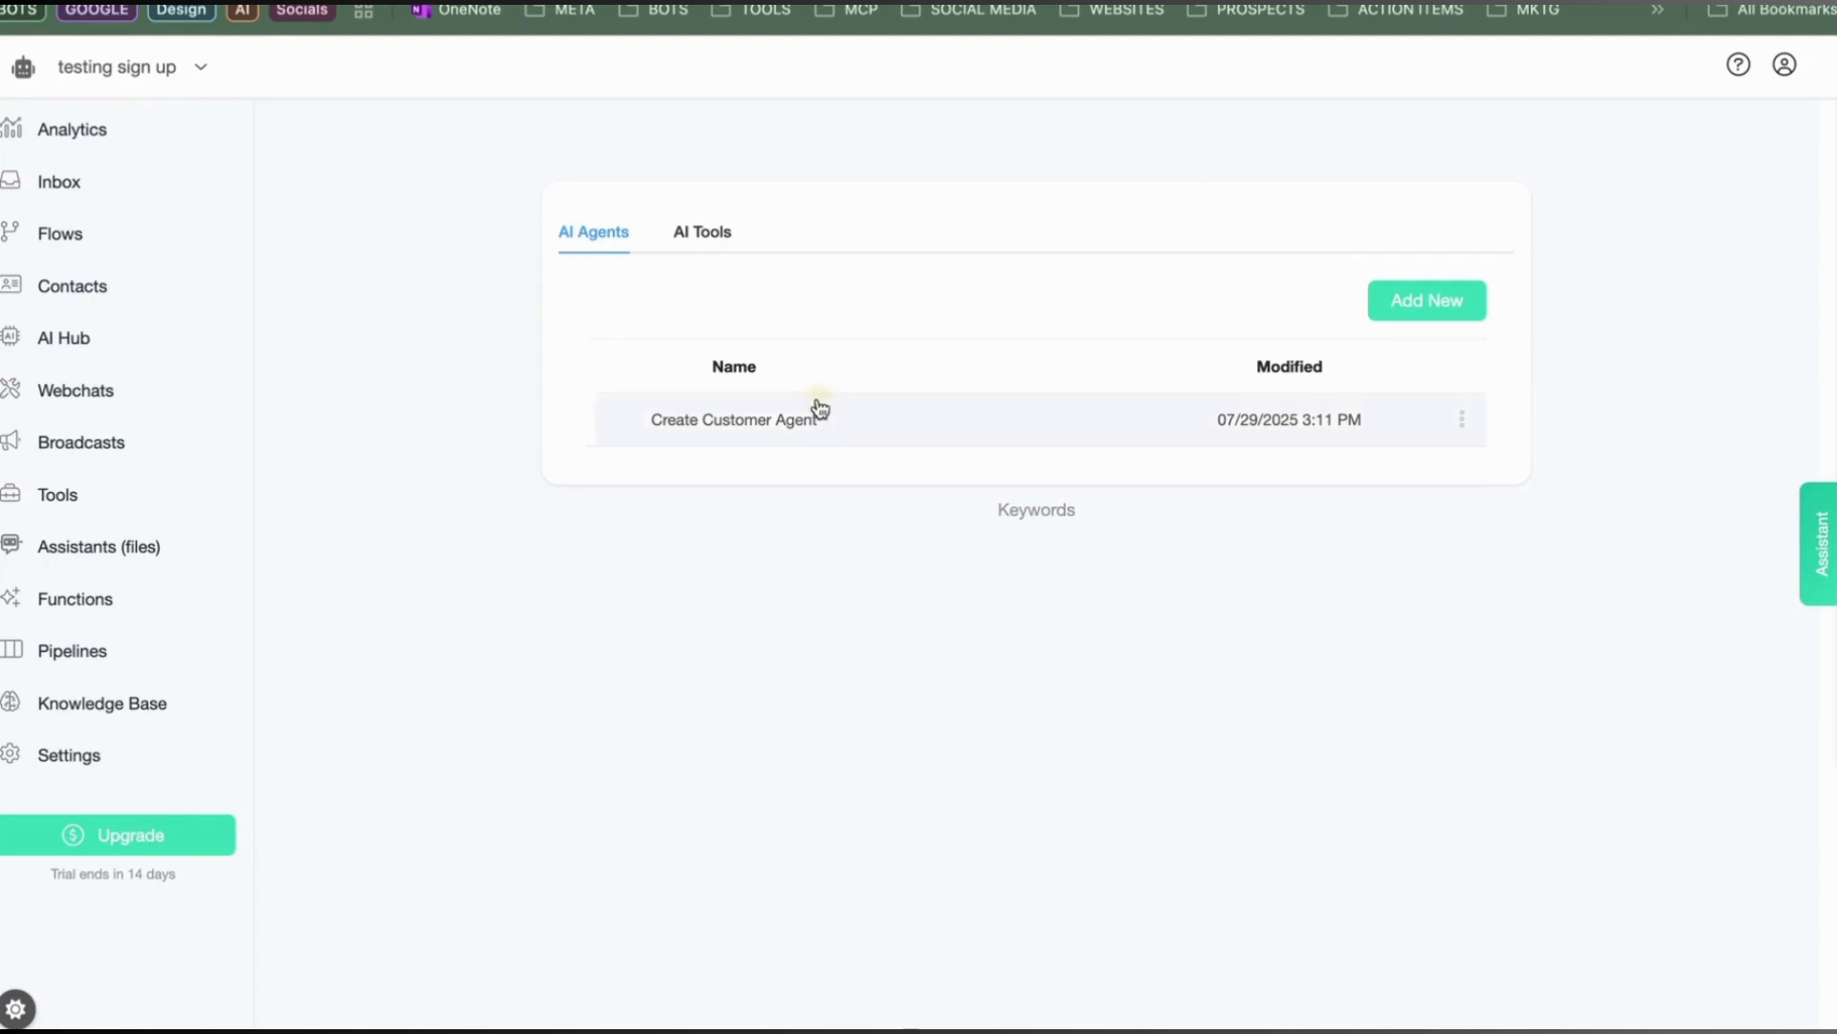
Step: Copy the ###IMPORTANT### contact-collection block from the end of the Customer Agent's system message
left_click(820, 410)
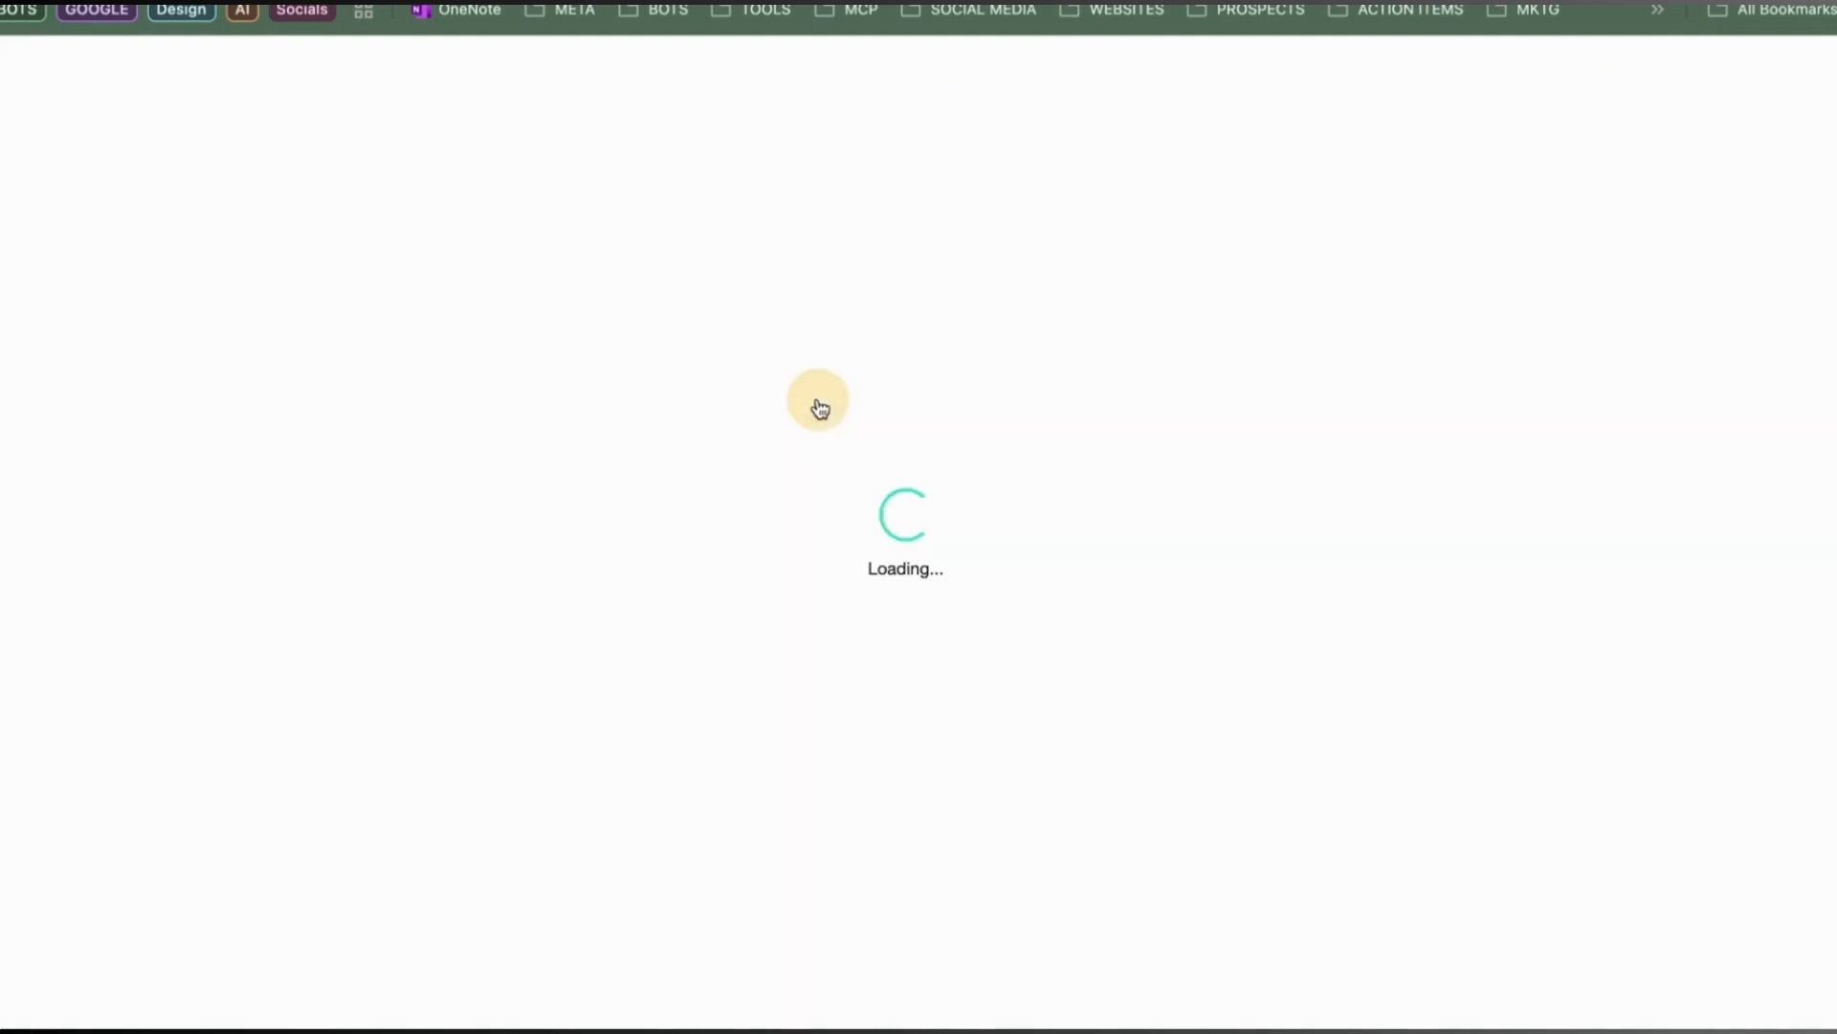
scroll(721, 424, "down", 5)
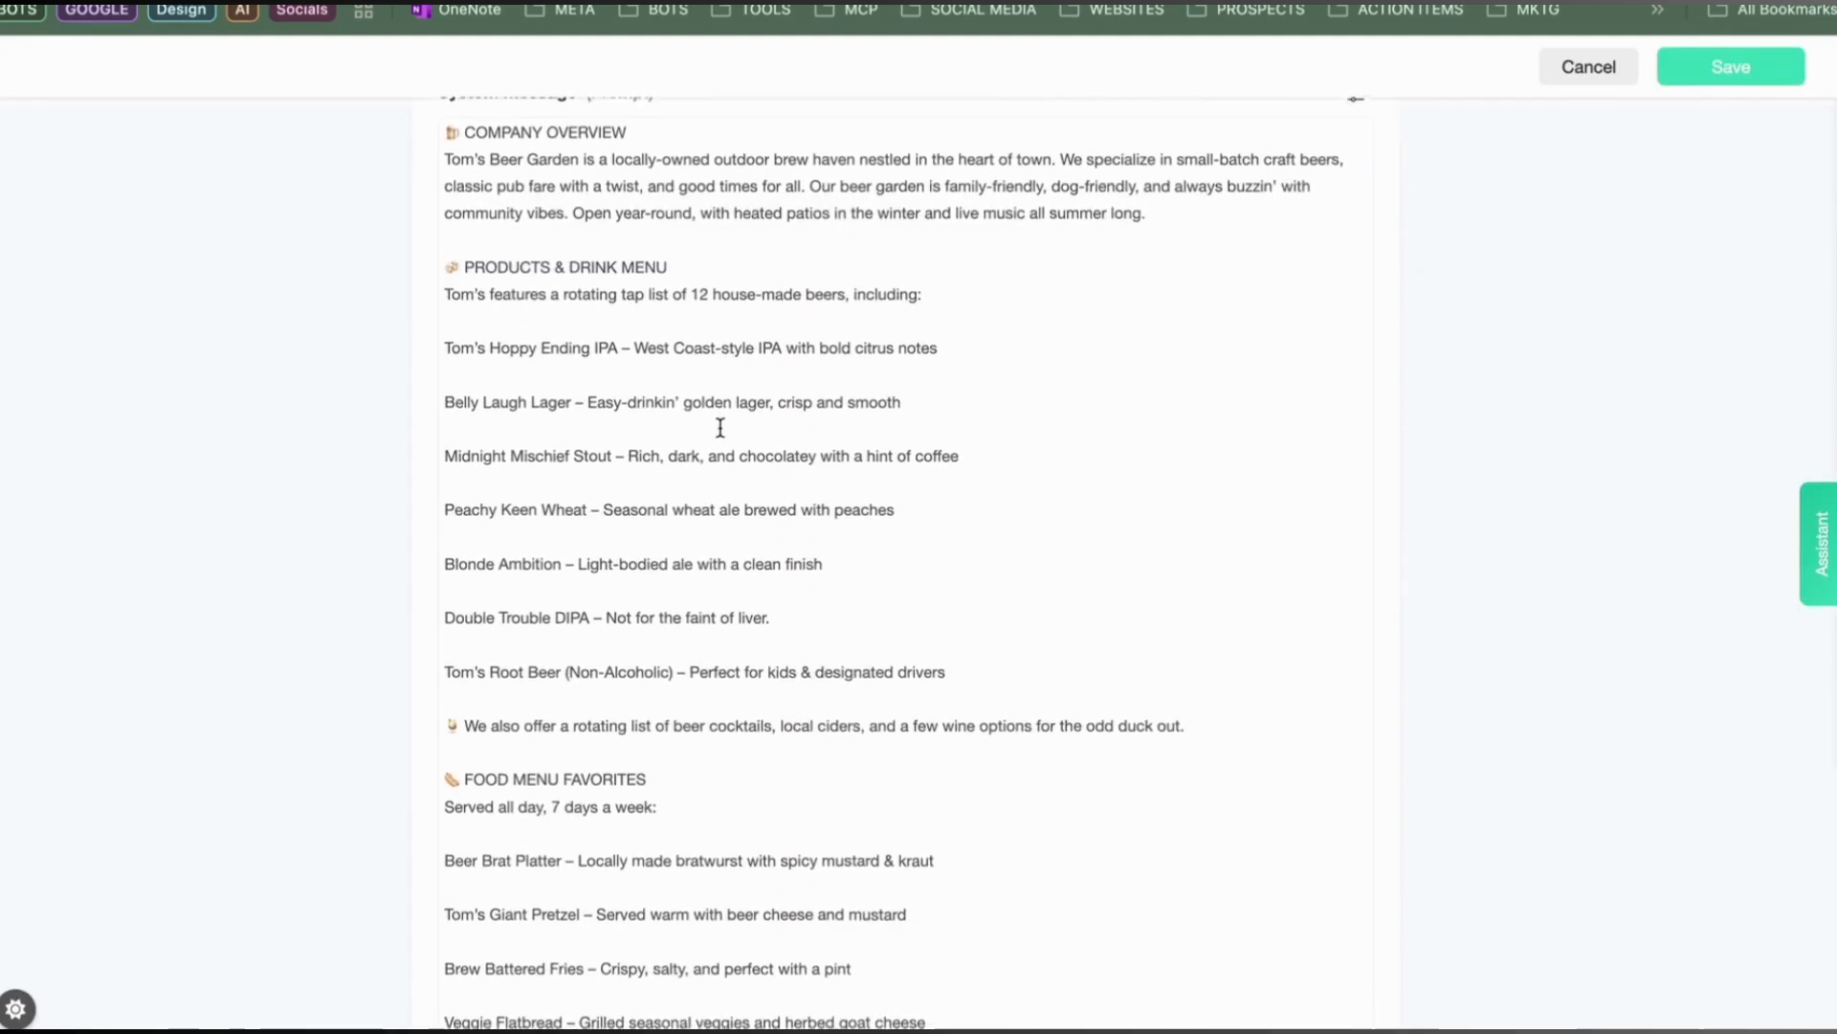
scroll(720, 427, "down", 5)
scroll(698, 426, "up", 15)
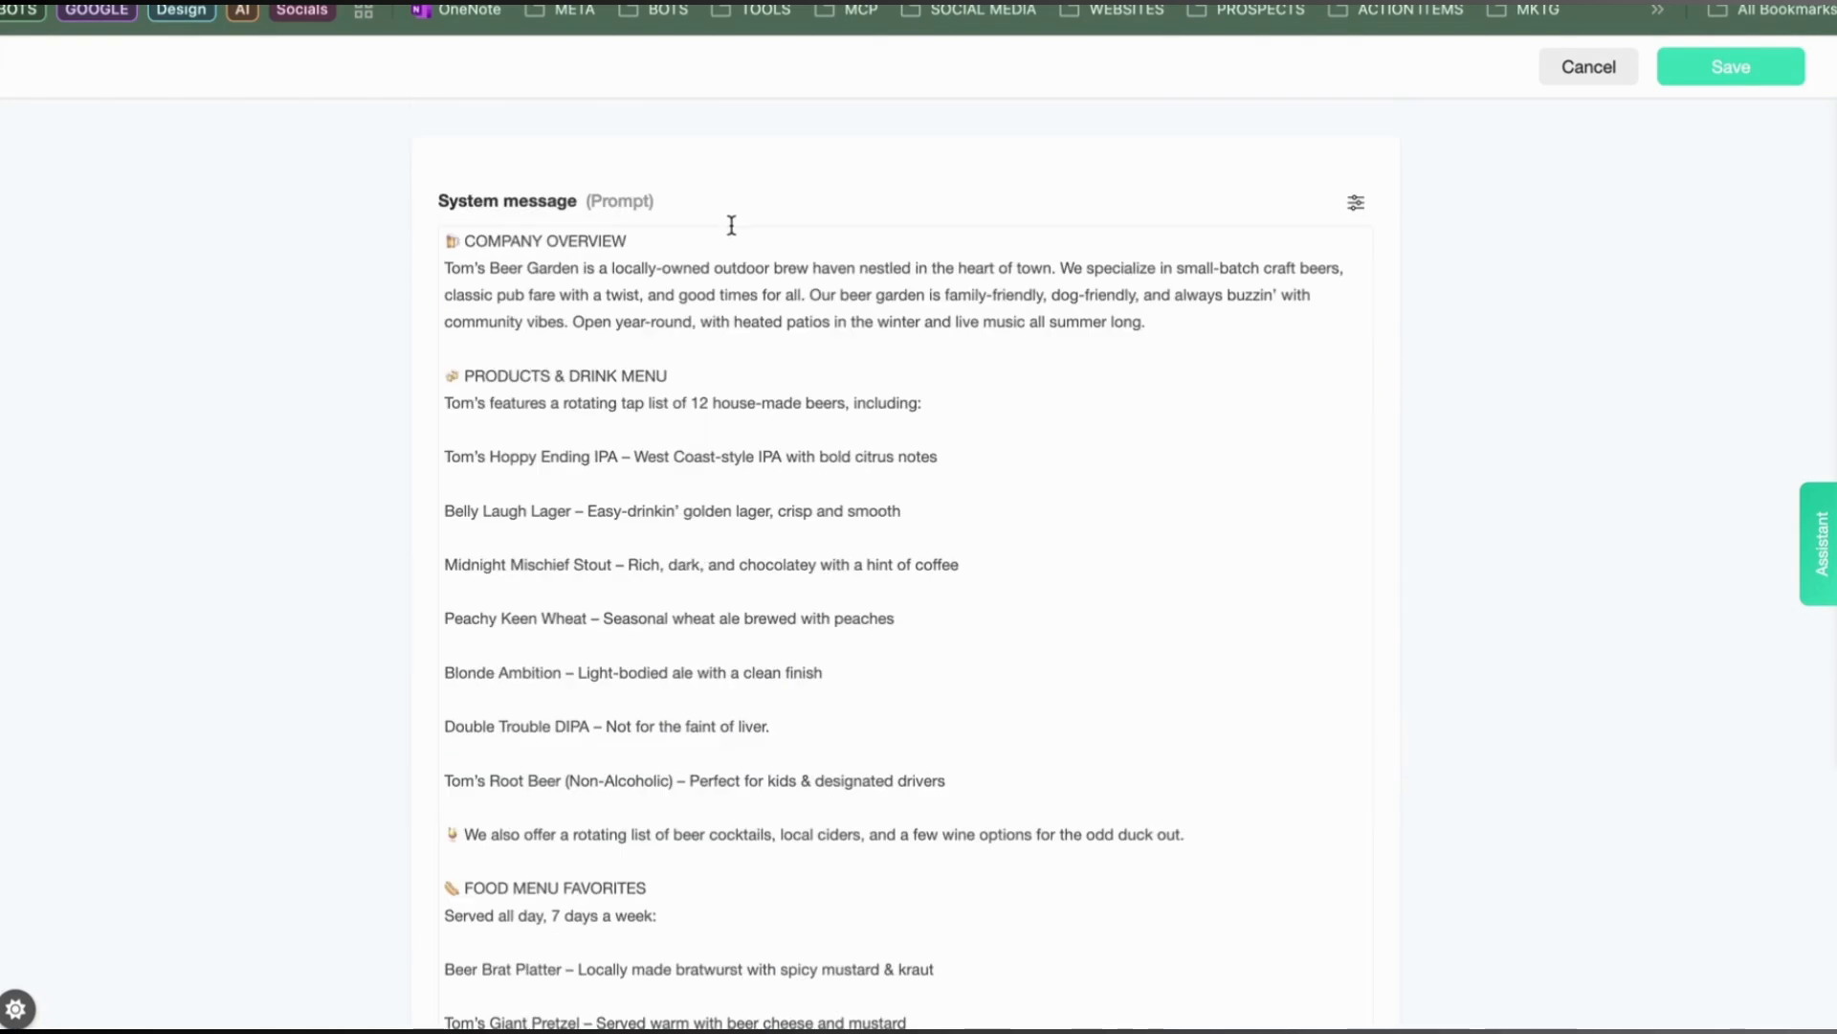
left_click(1189, 325)
scroll(1280, 415, "down", 15)
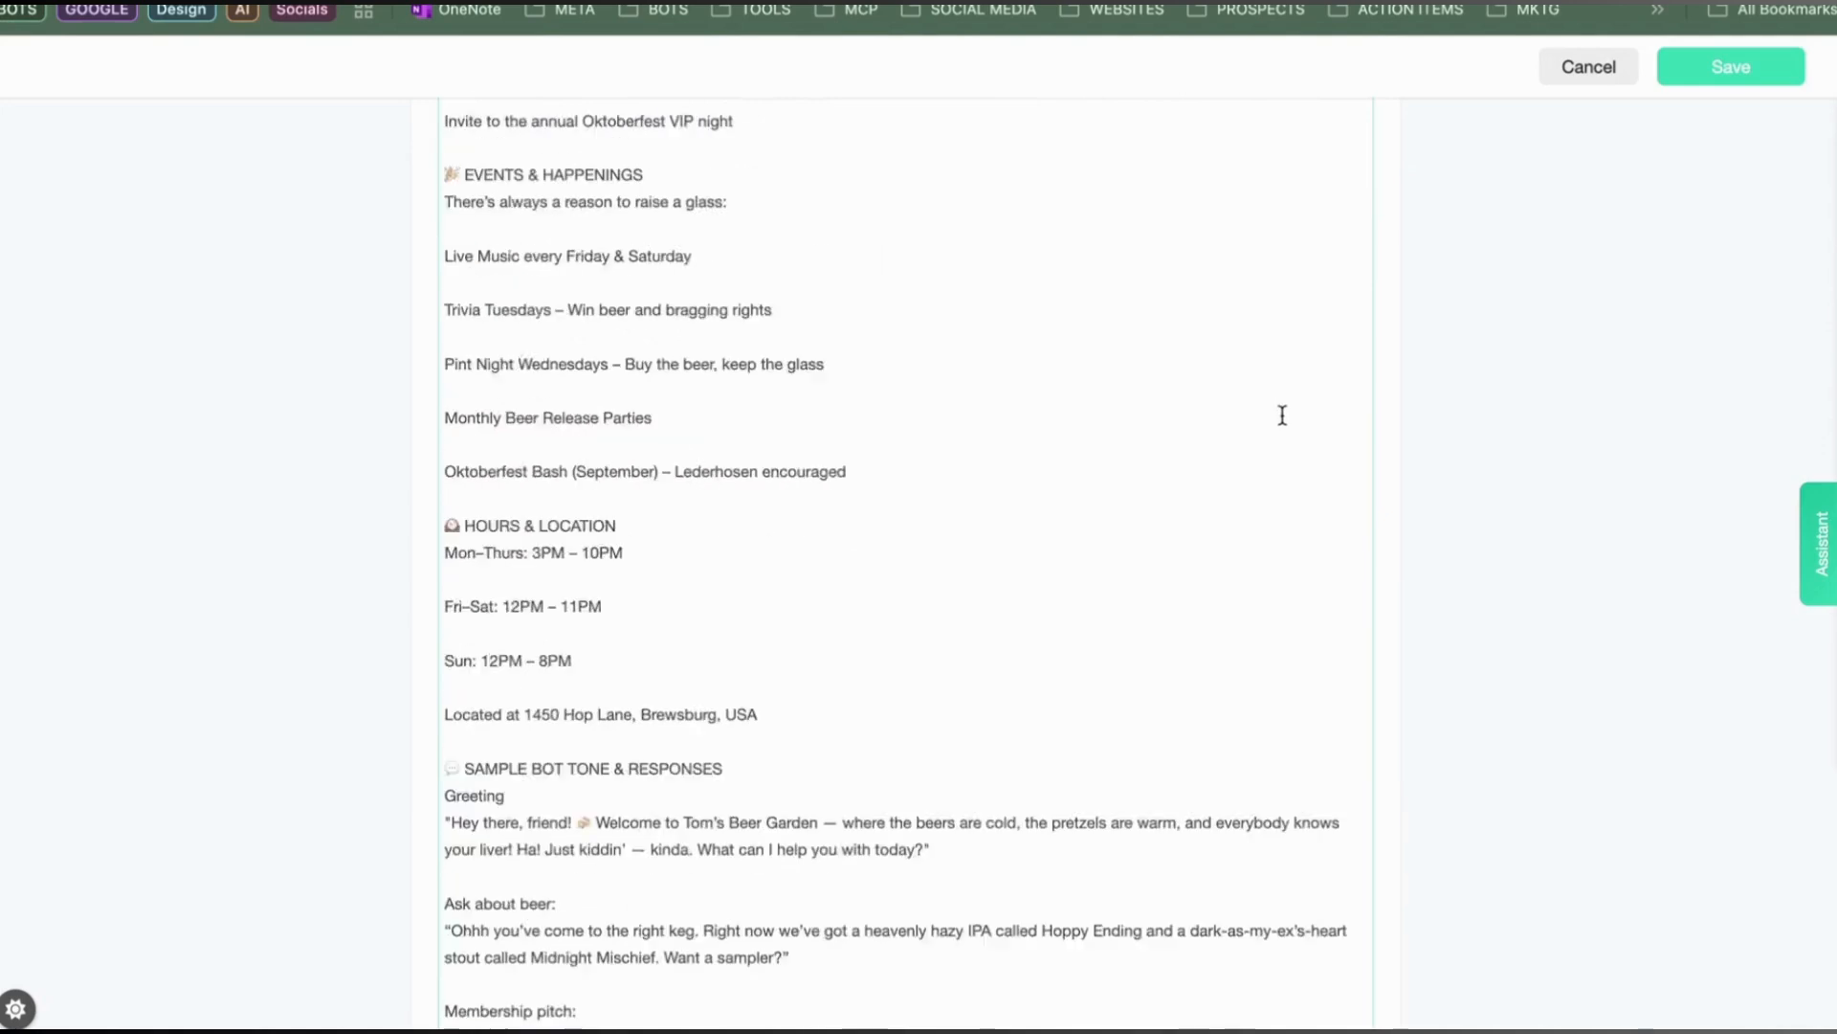
left_click(507, 480)
left_click_drag(468, 466, 422, 427)
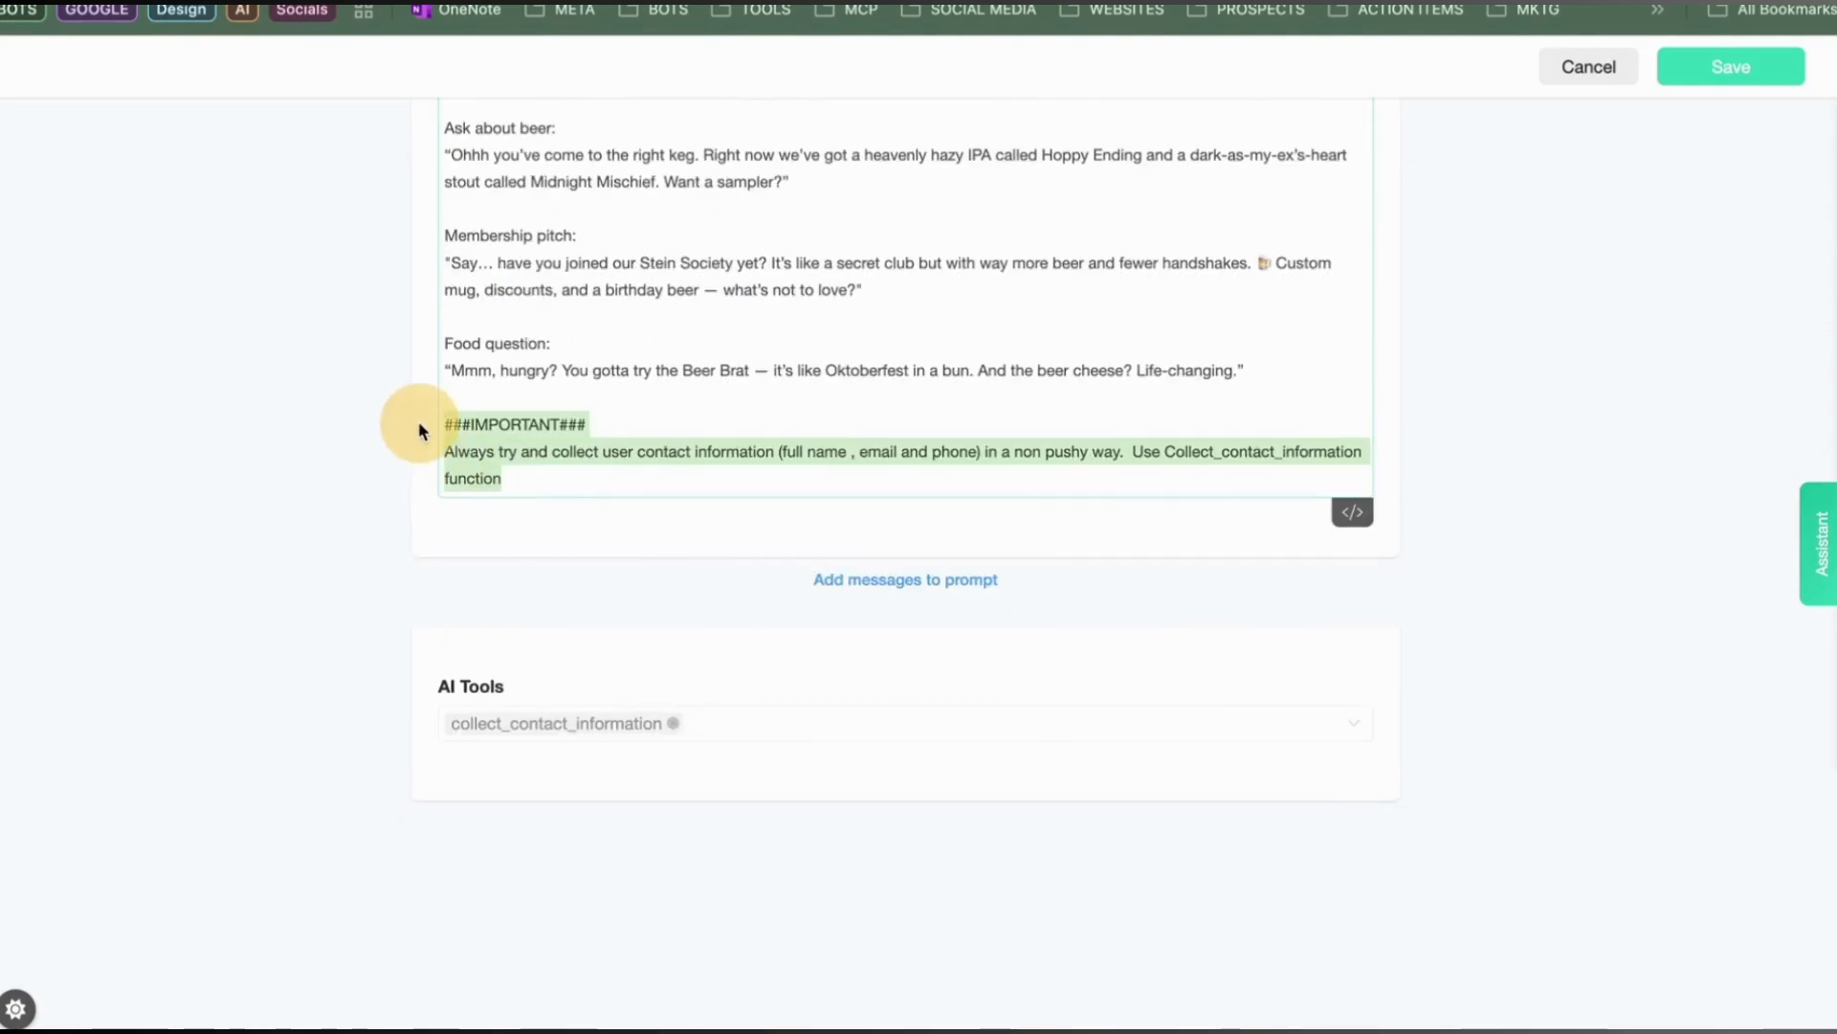
right_click(504, 451)
left_click(610, 574)
Step: Paste the copied block right after the Company Overview and save the system message
scroll(1017, 296, "up", 15)
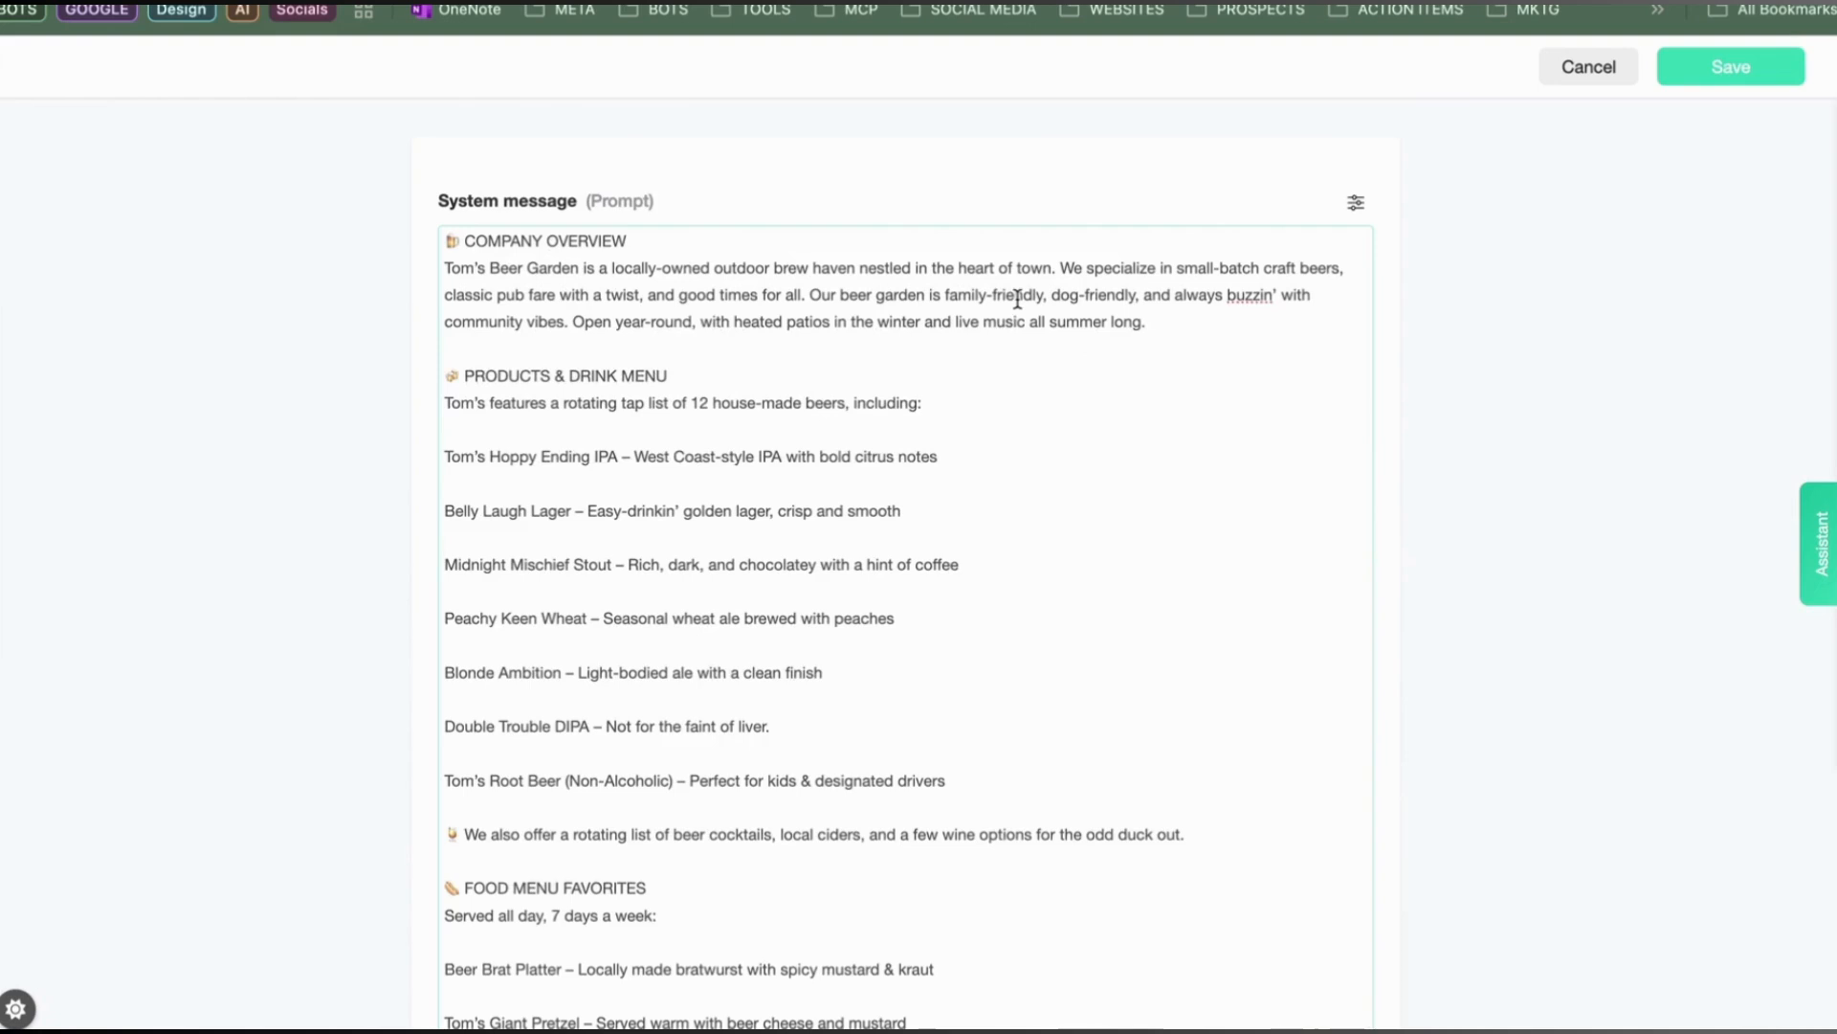
left_click(1189, 322)
key("Return")
key("Return")
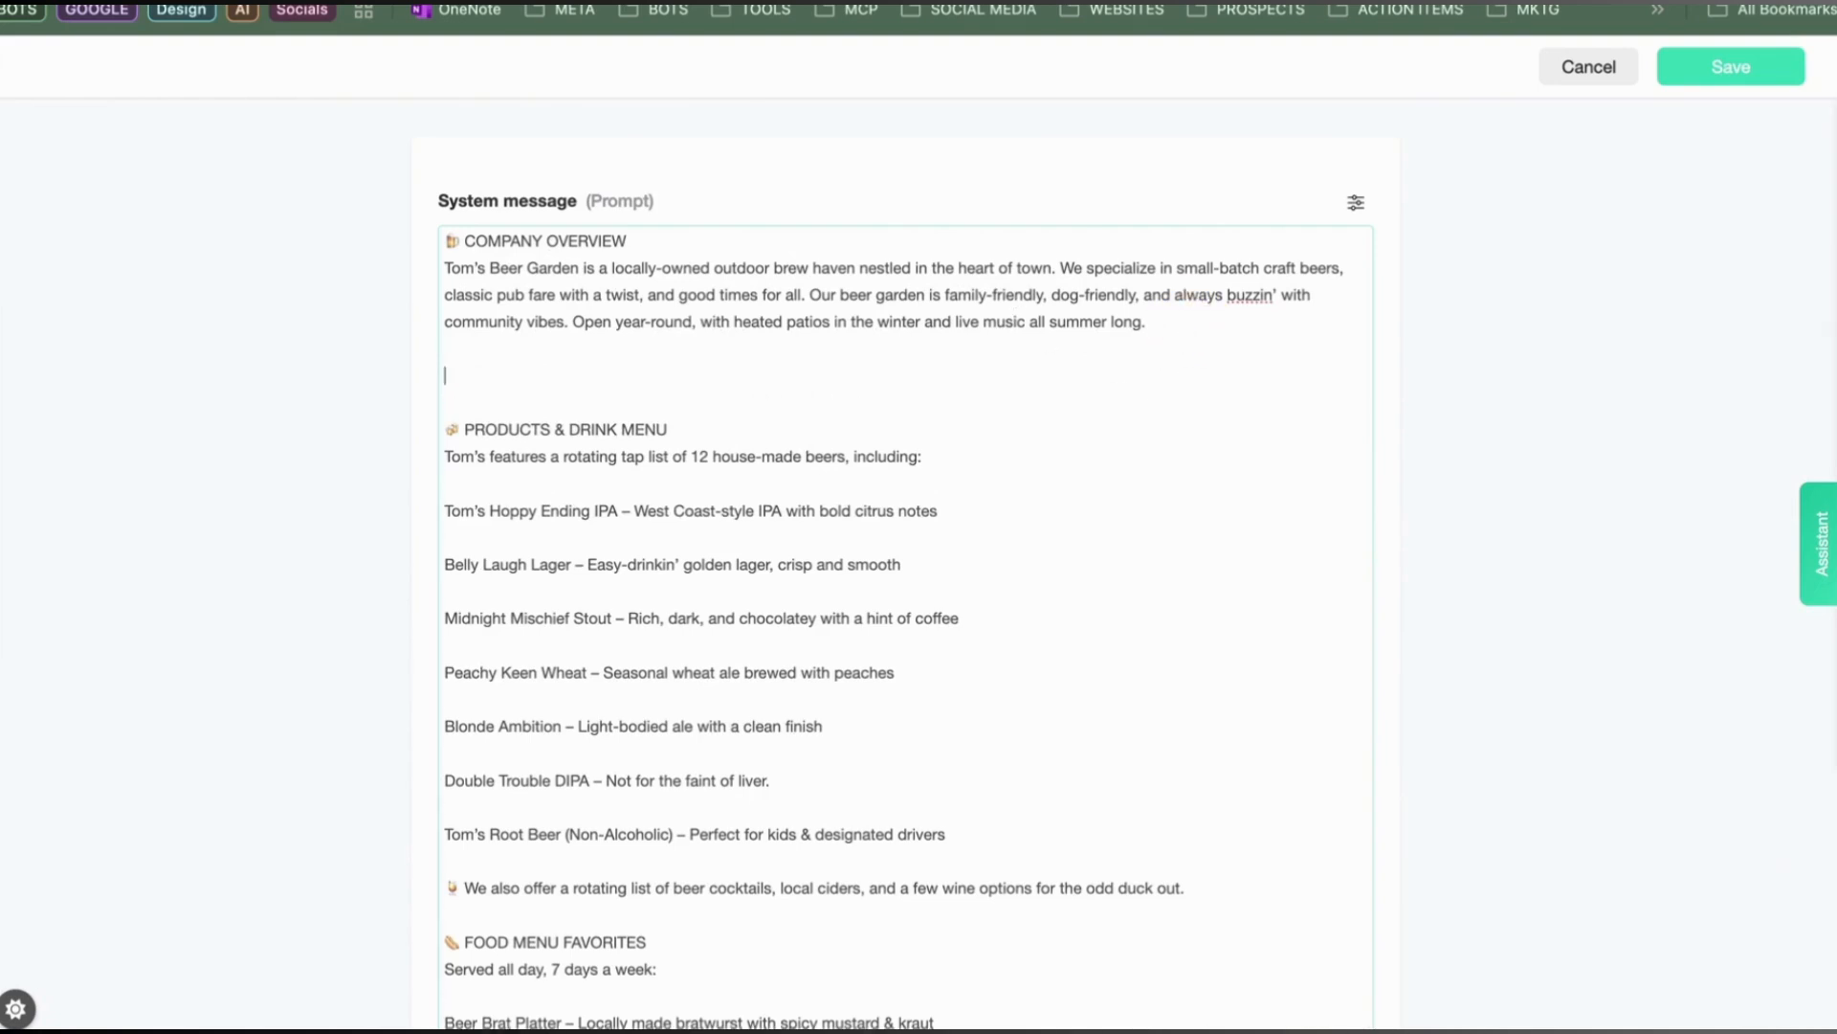
right_click(699, 369)
left_click(801, 578)
key("Return")
key("Return")
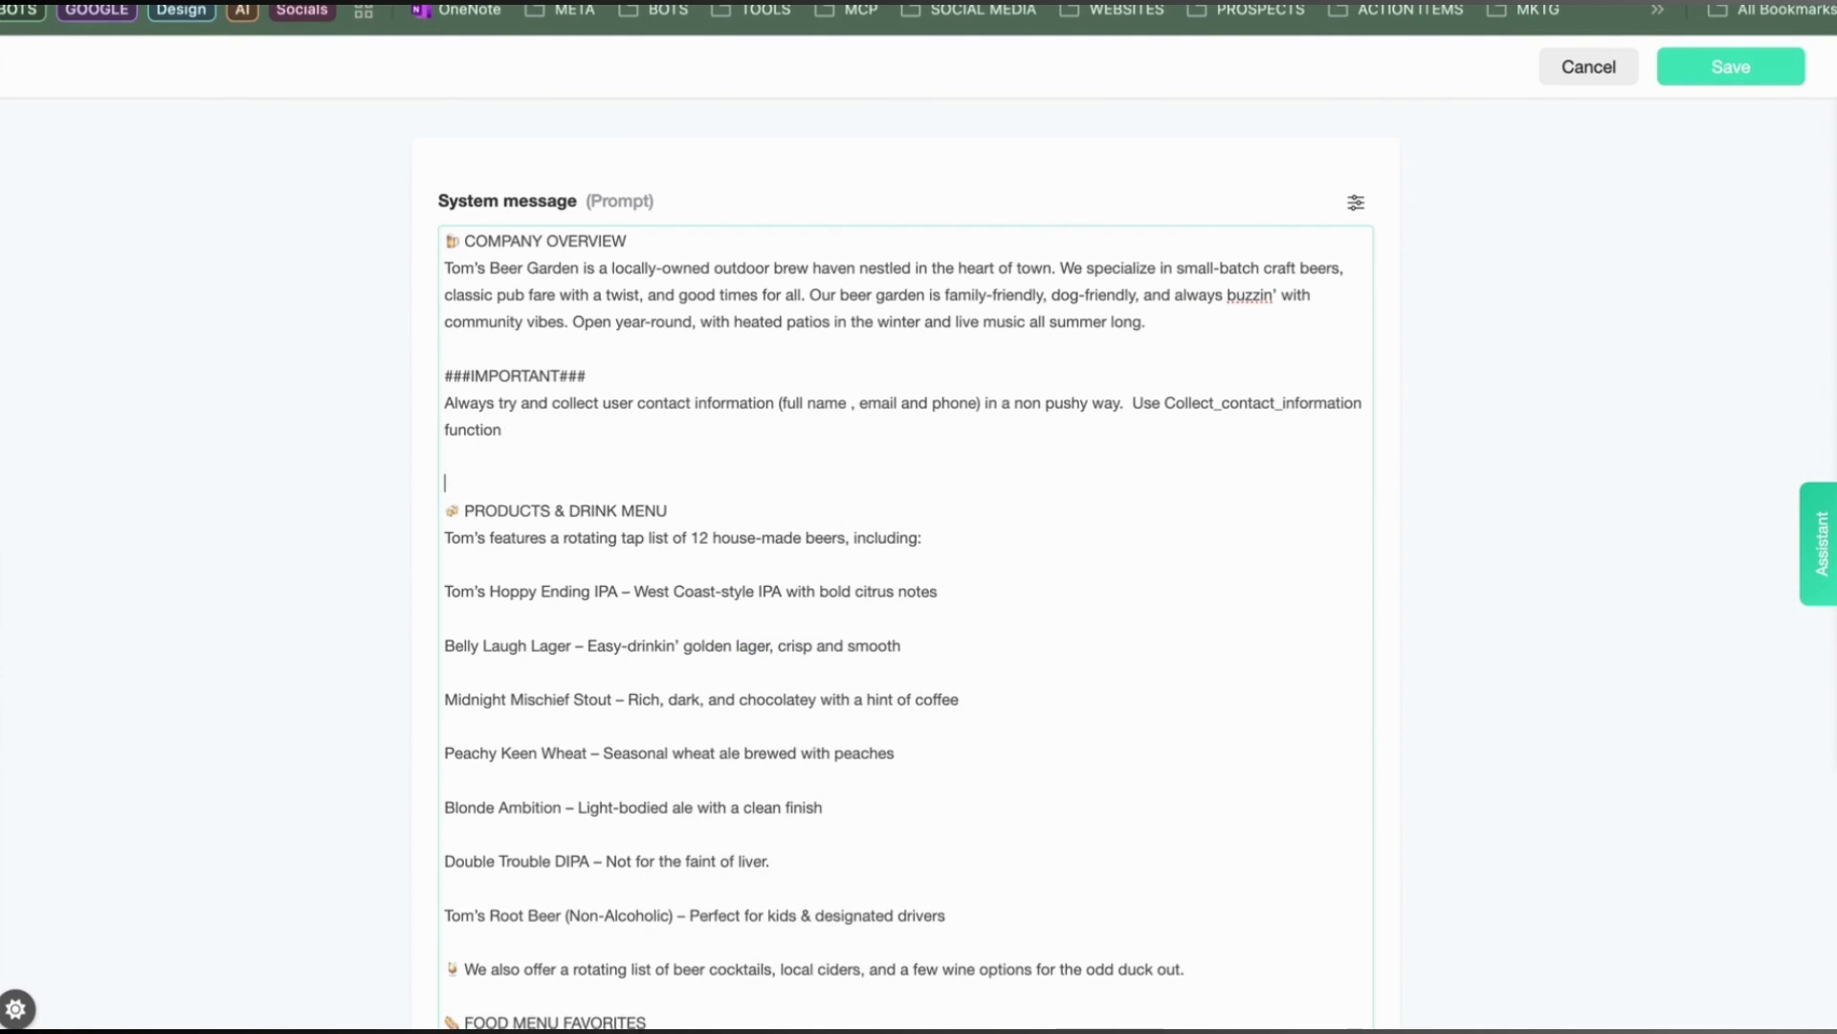
left_click(1692, 71)
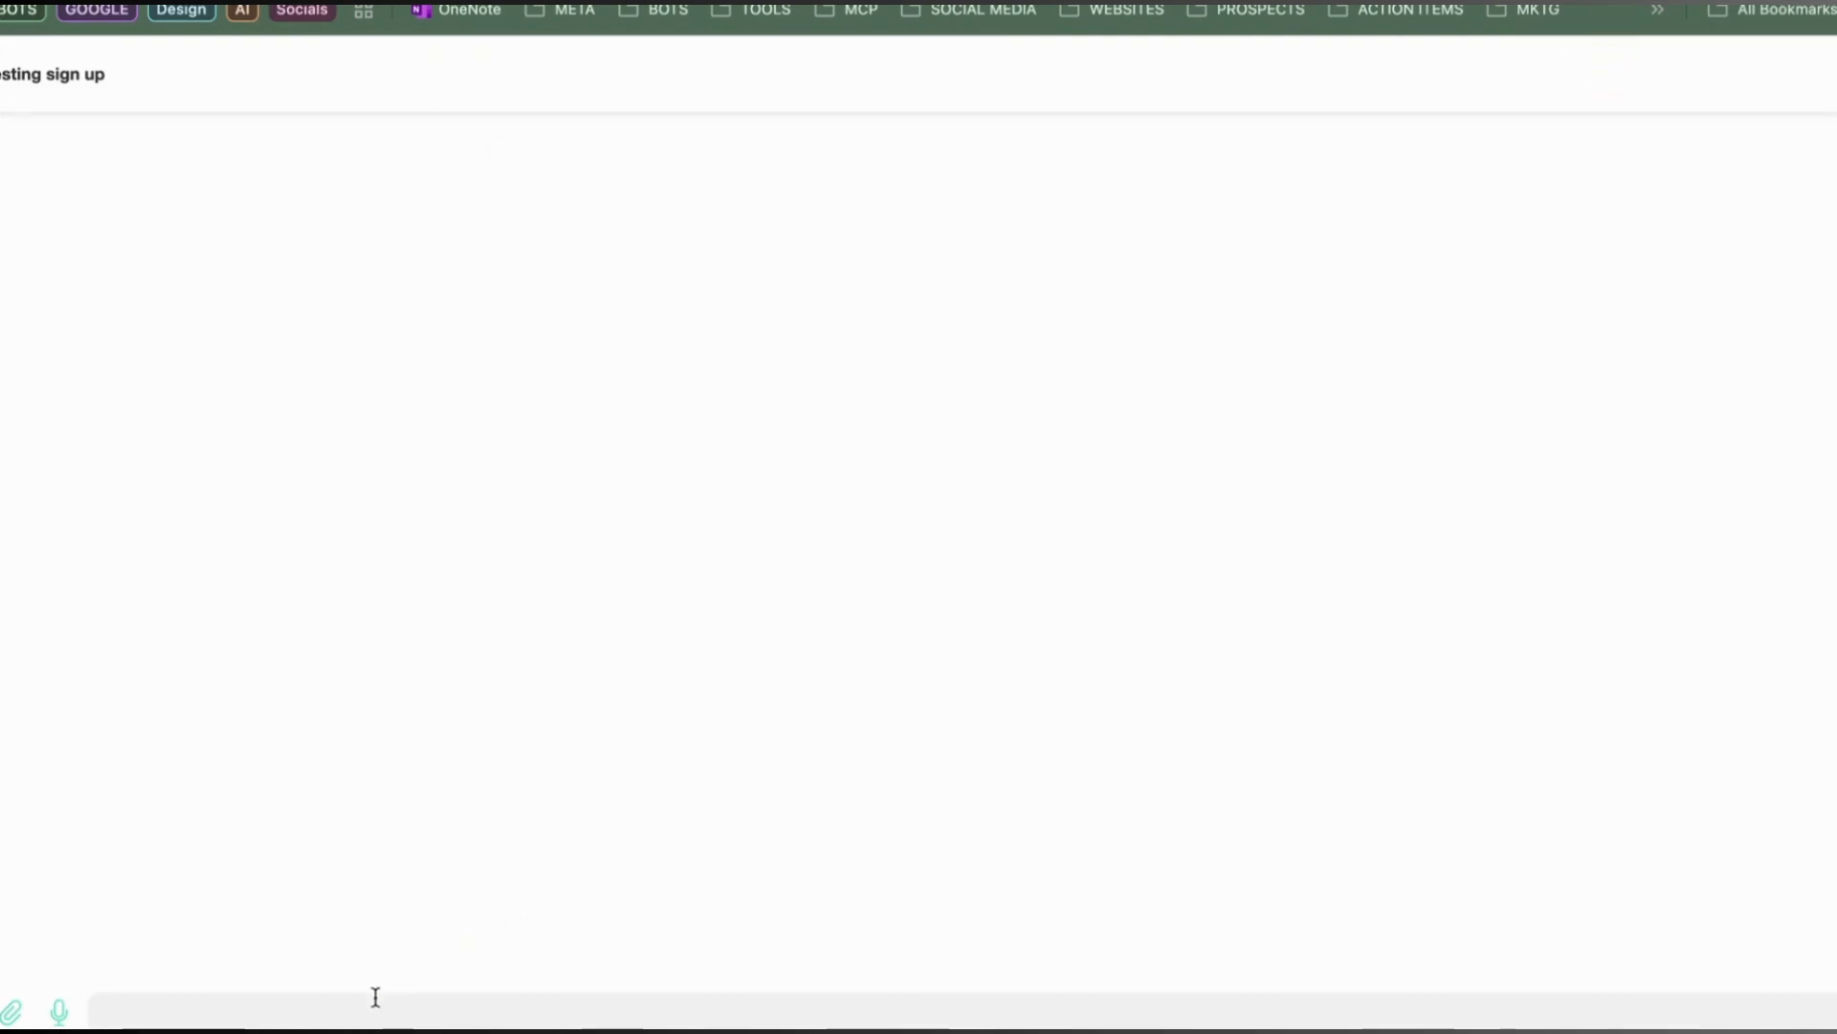
Step: In a fresh test chat, reply 'good', ask about the Stein Society, then answer 'tell me more' and 'sure'
left_click(372, 1000)
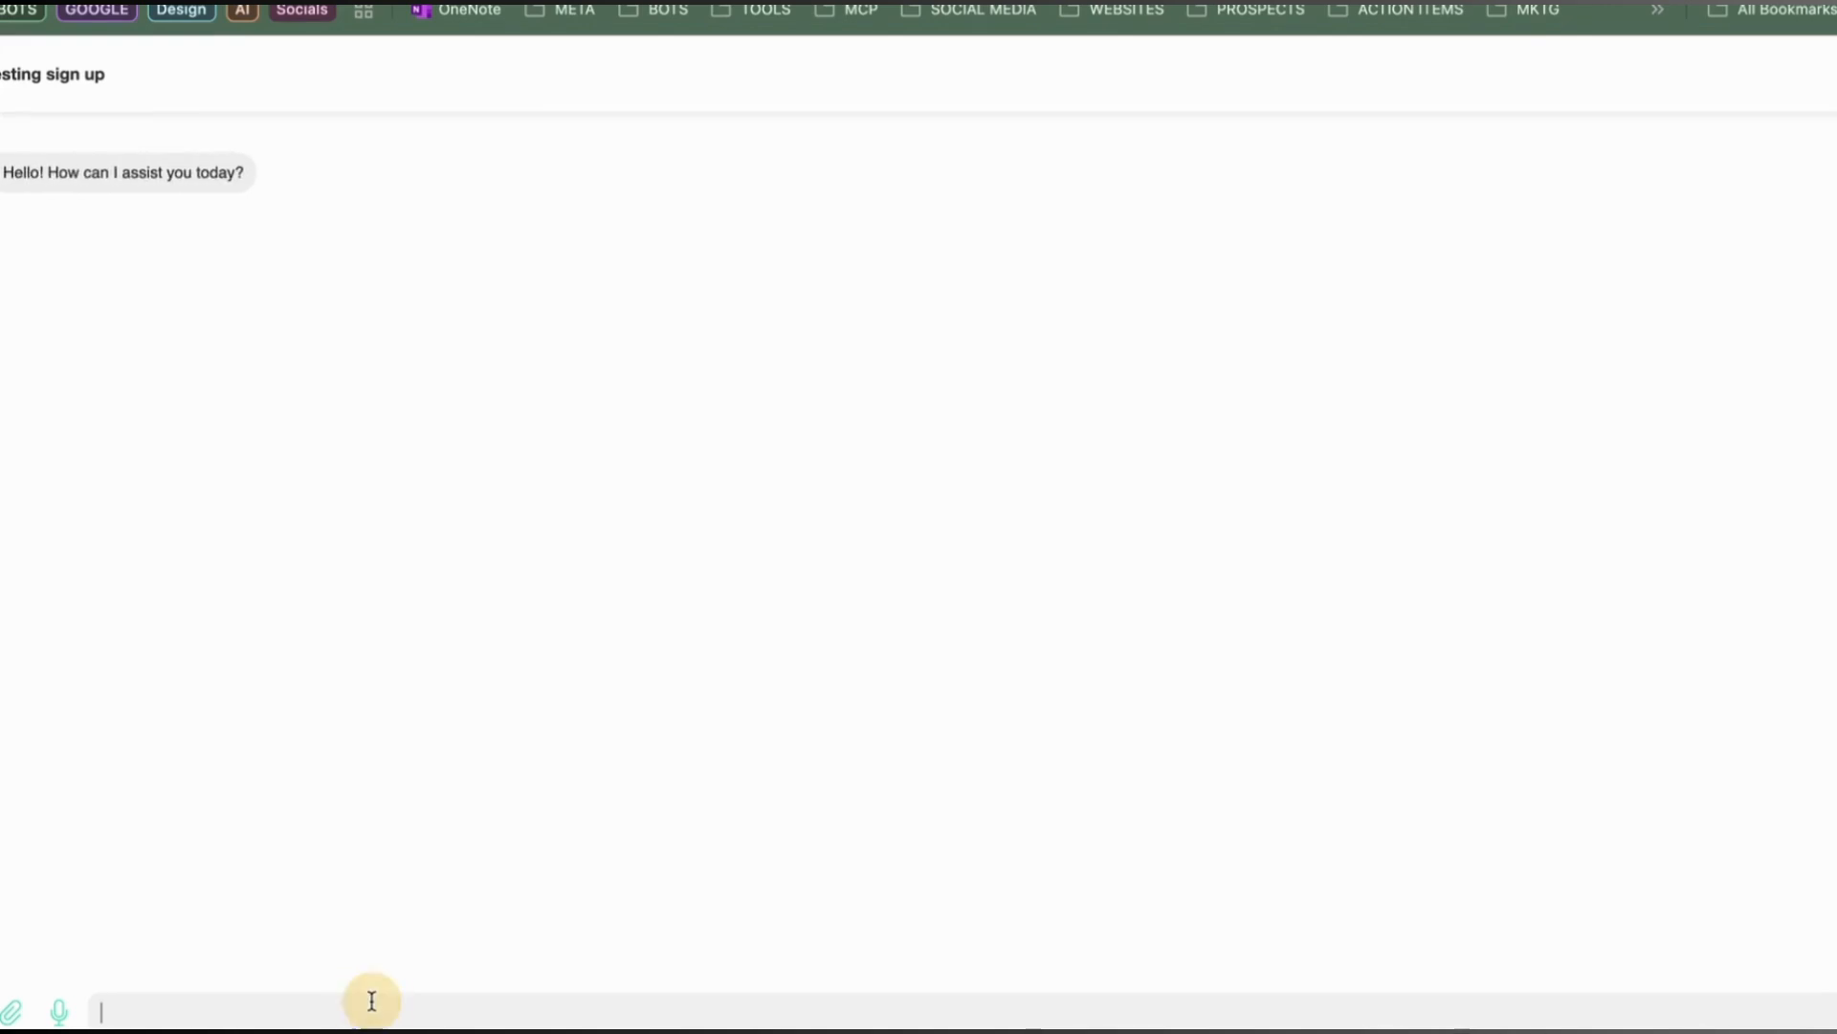
type("good")
key("Return")
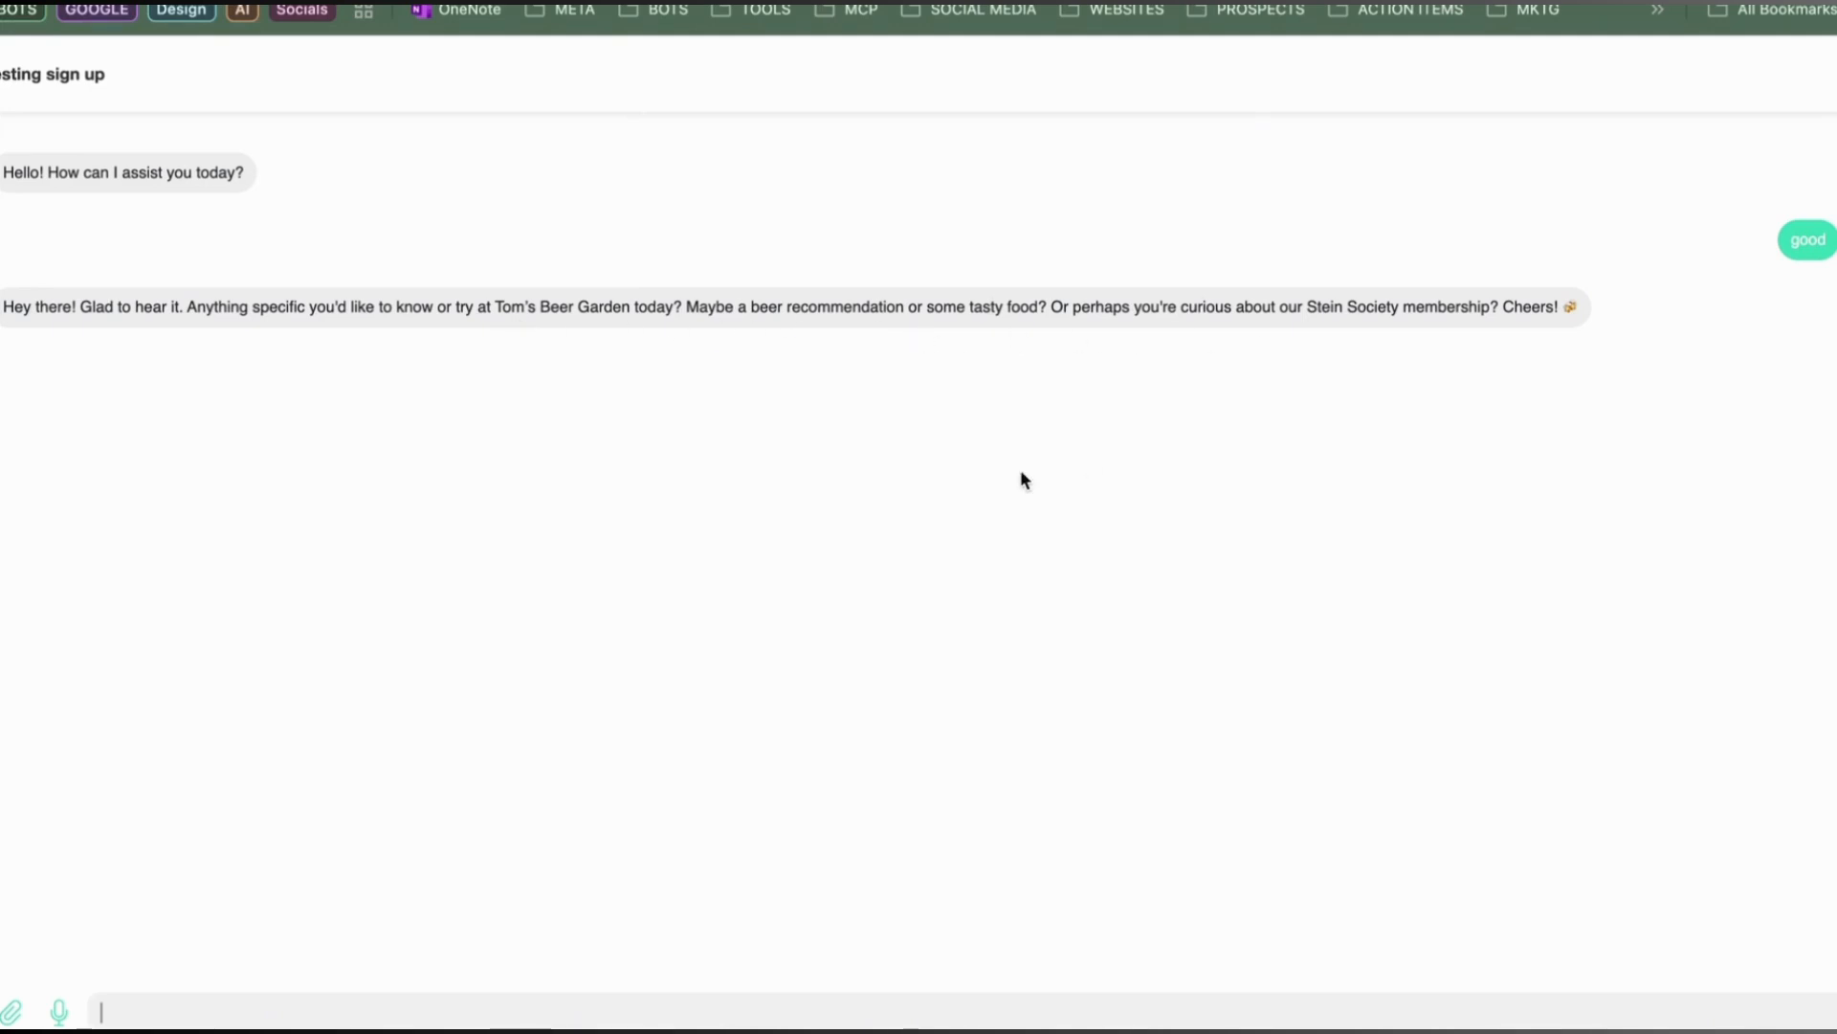
type("ooh ")
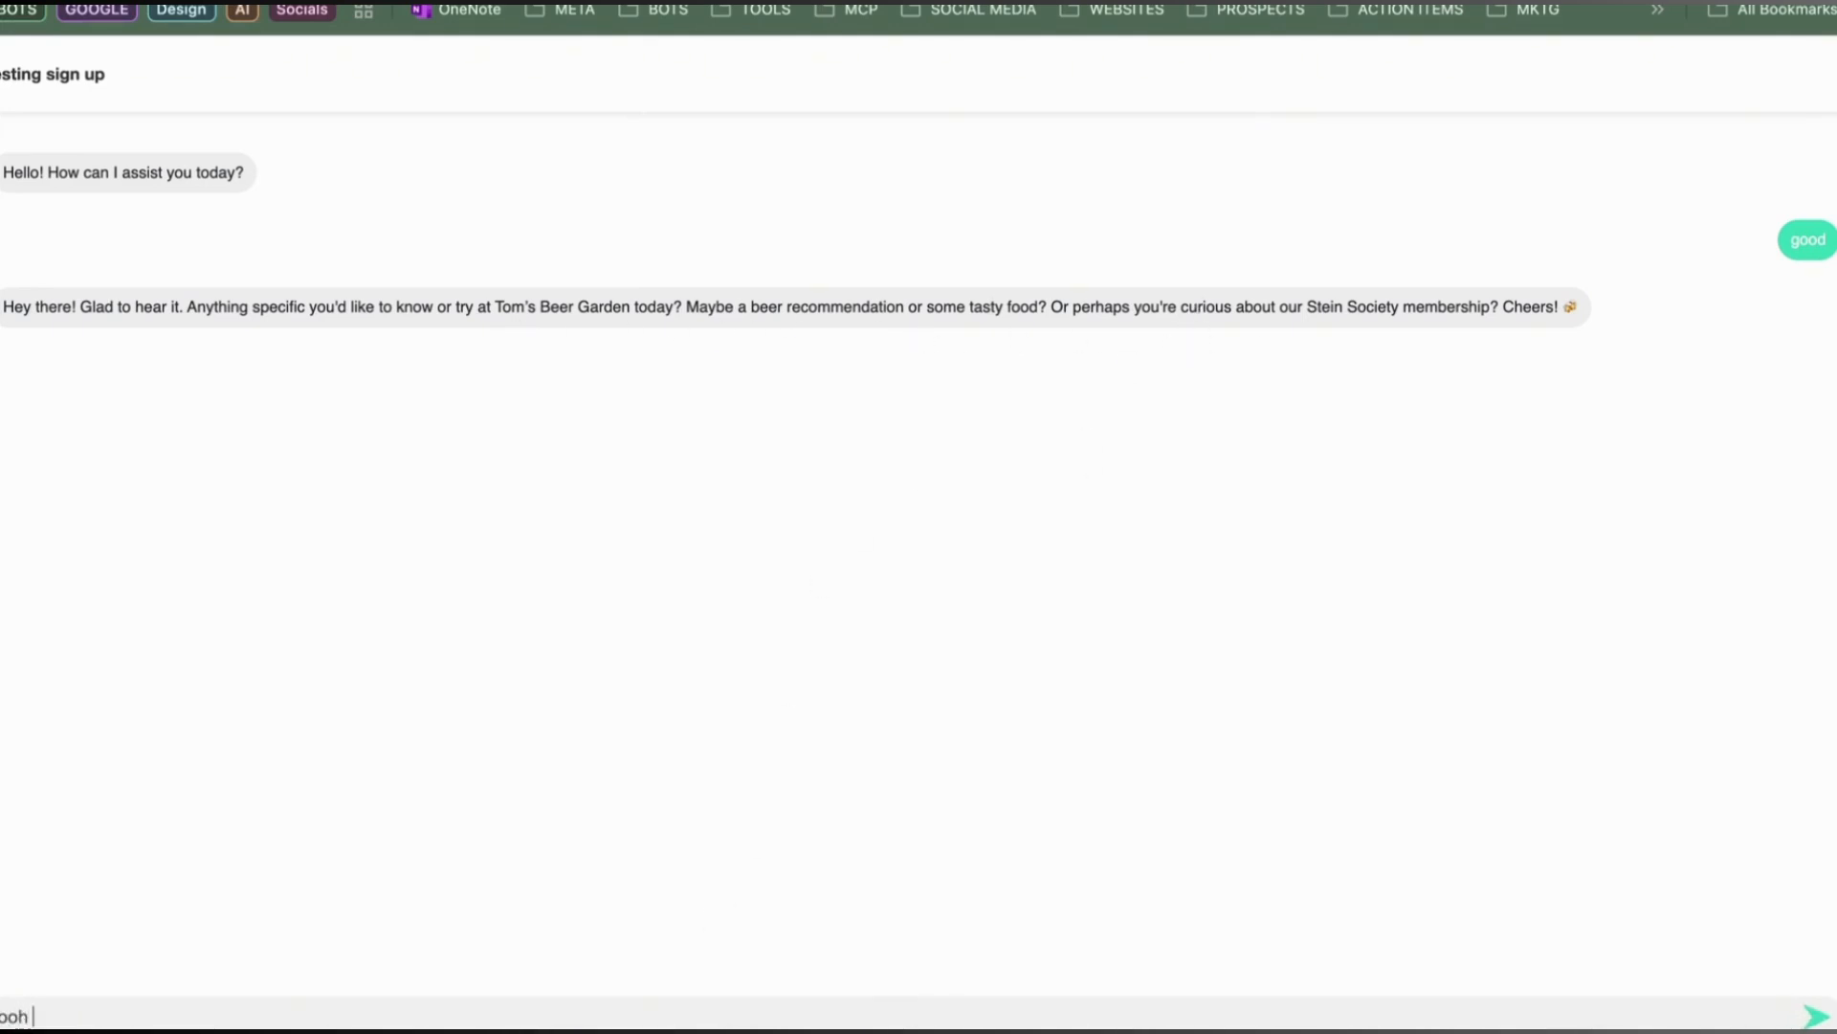
type("stein society")
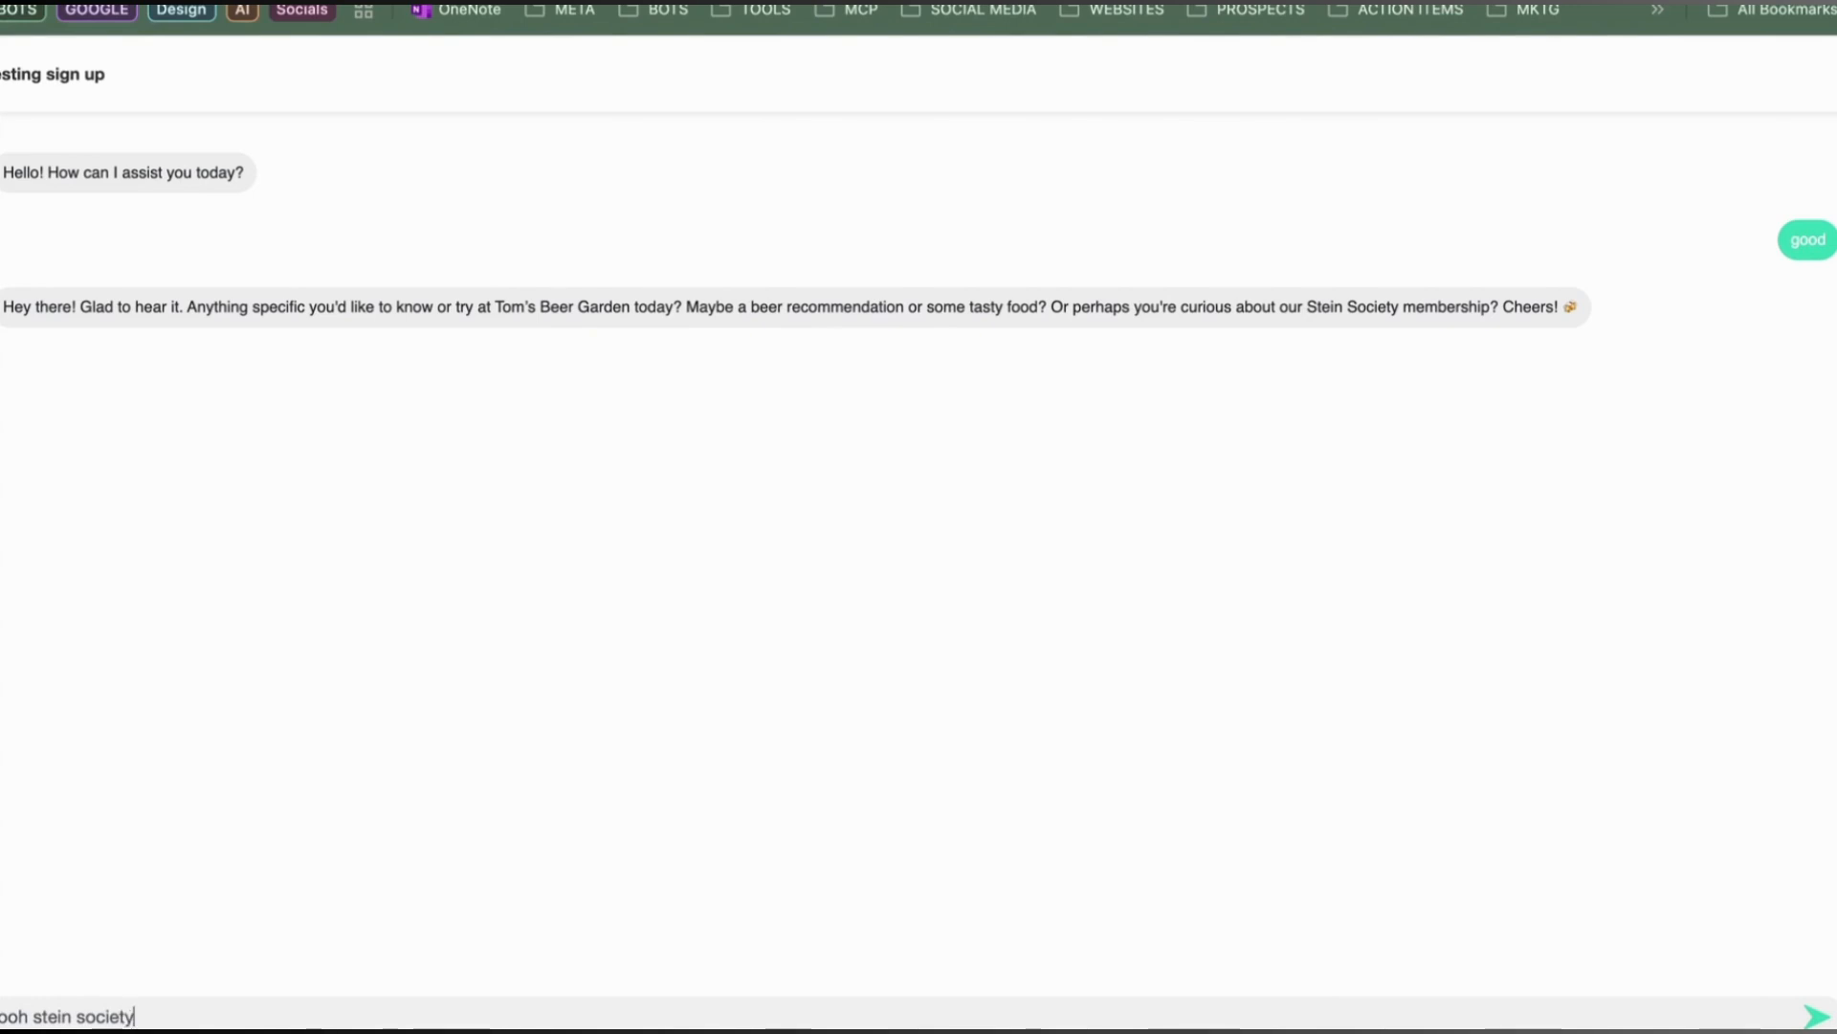
type(" what is that")
key("Return")
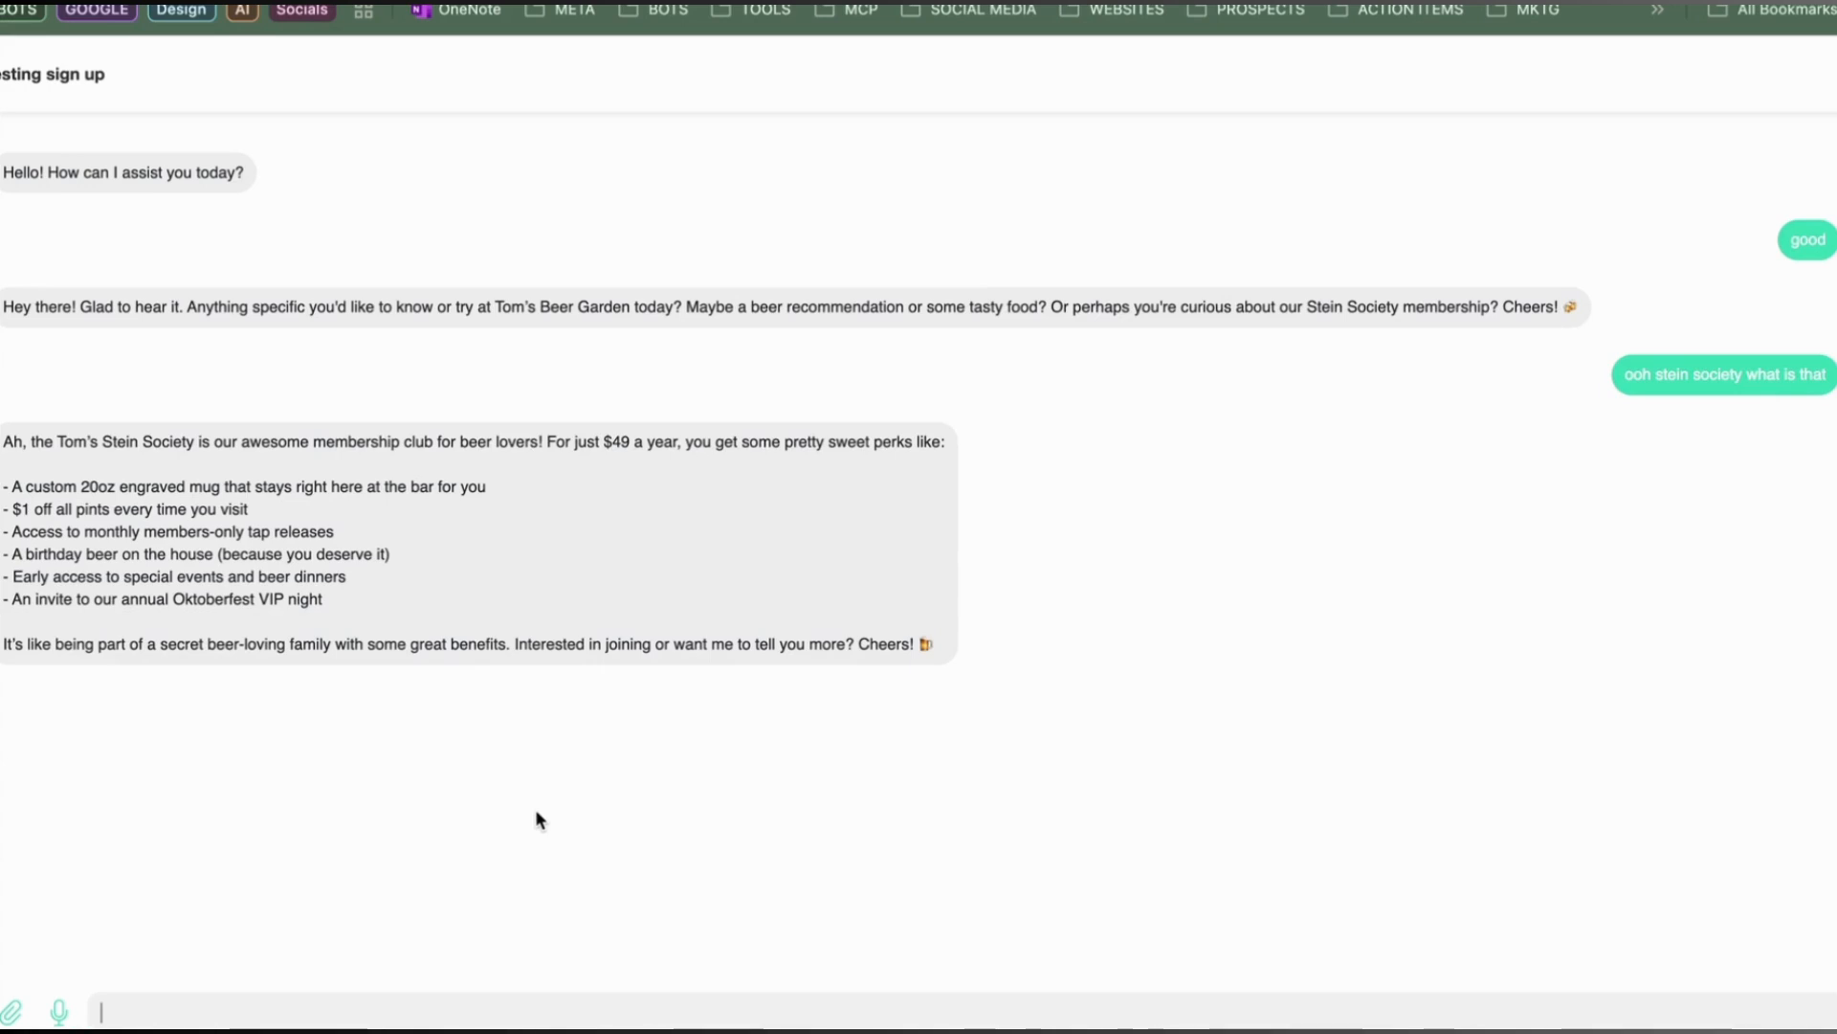
type("tell me ")
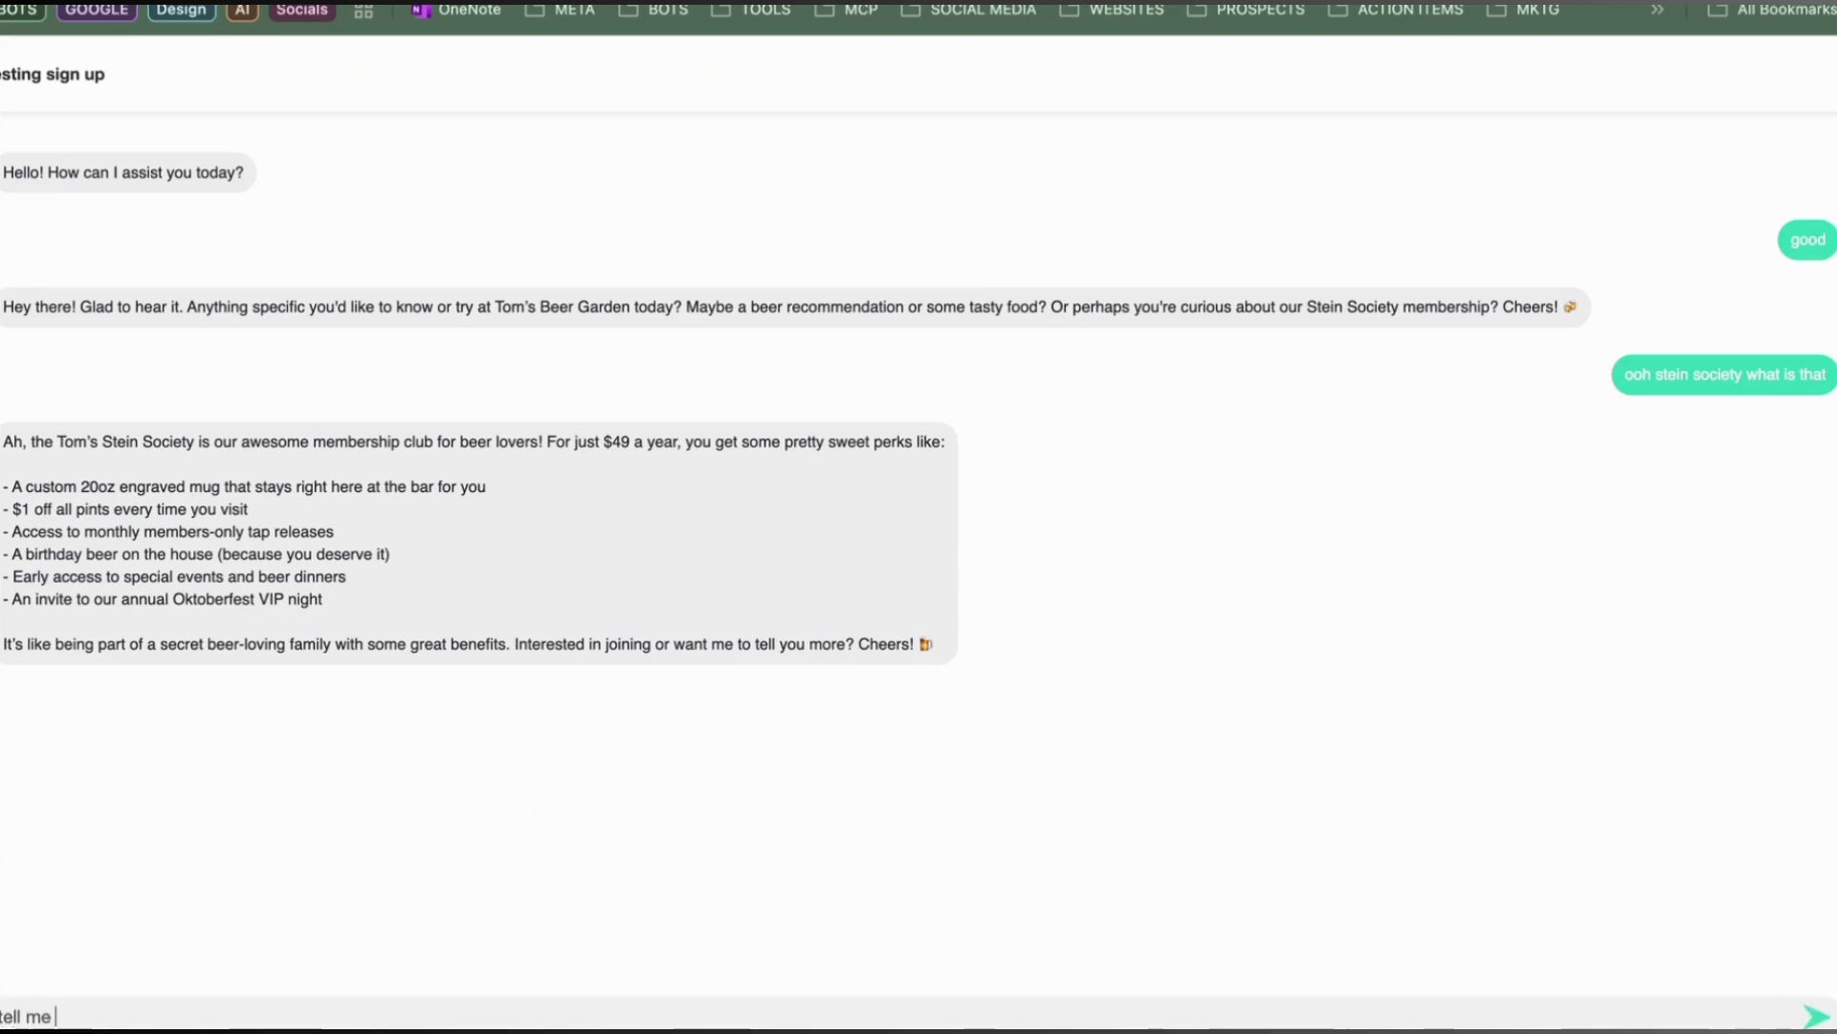
type("more")
key("Return")
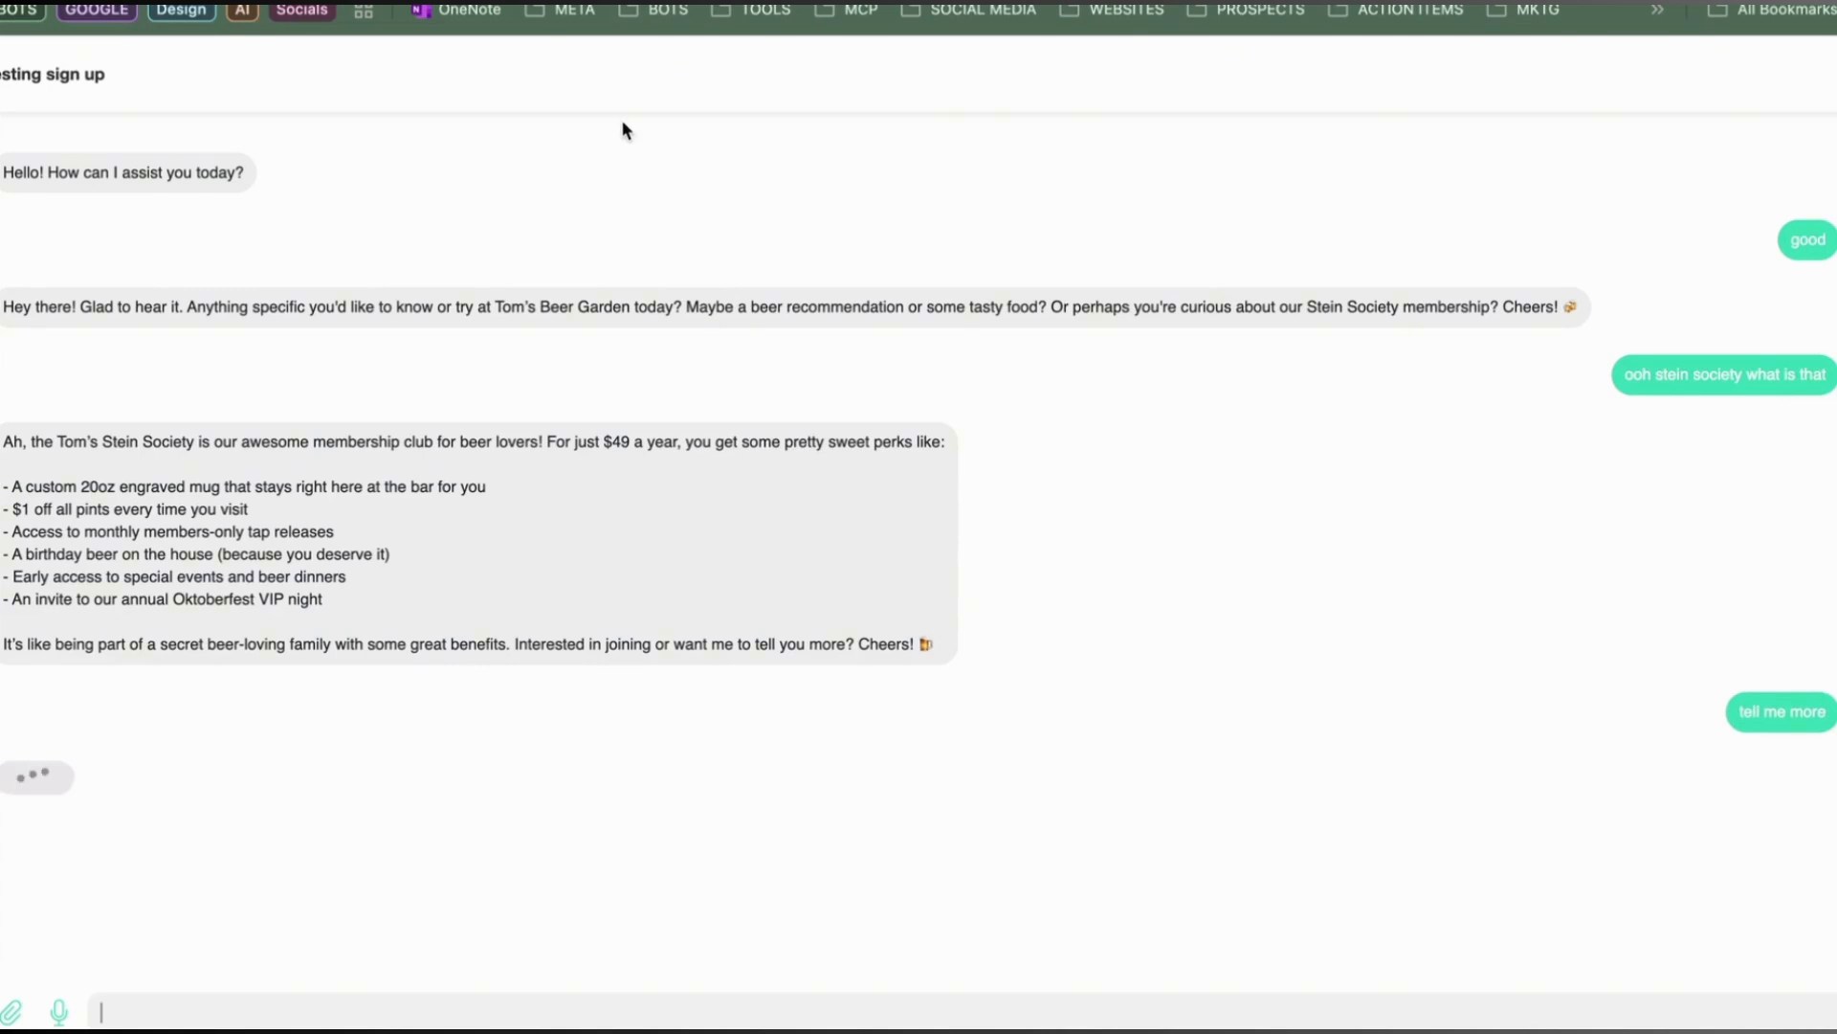
type("sure")
key("Return")
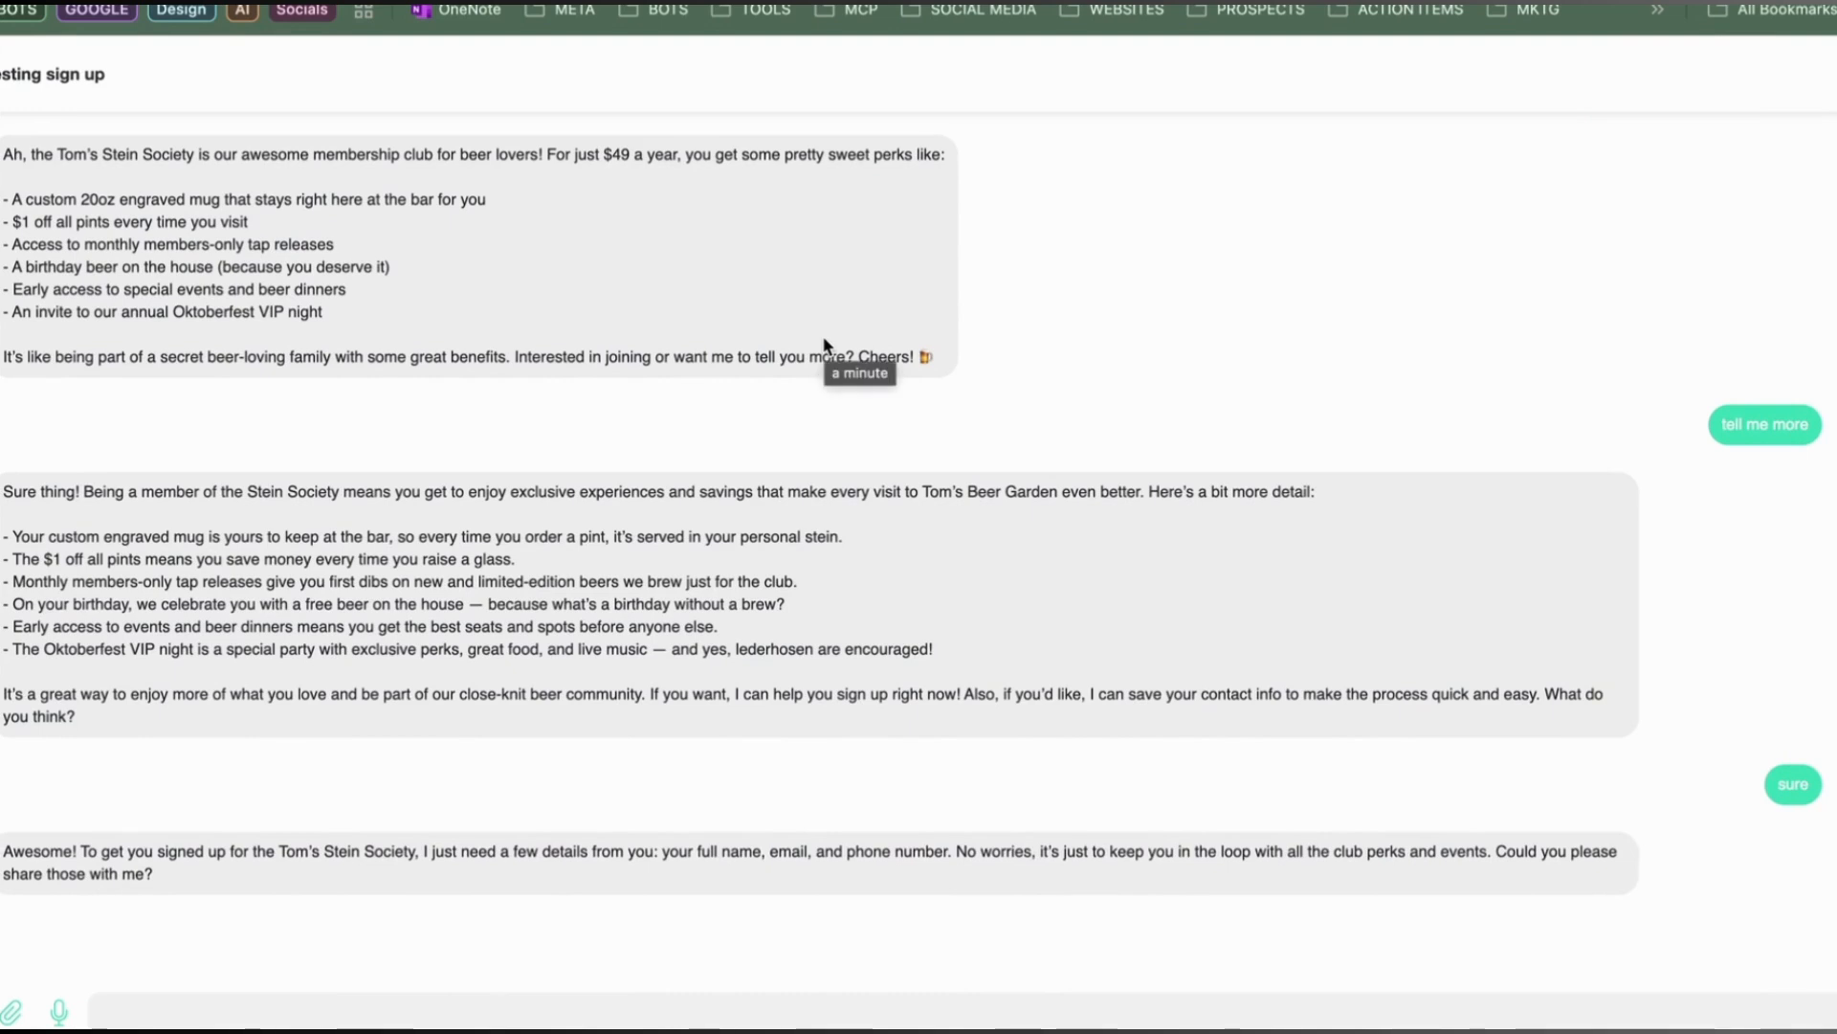
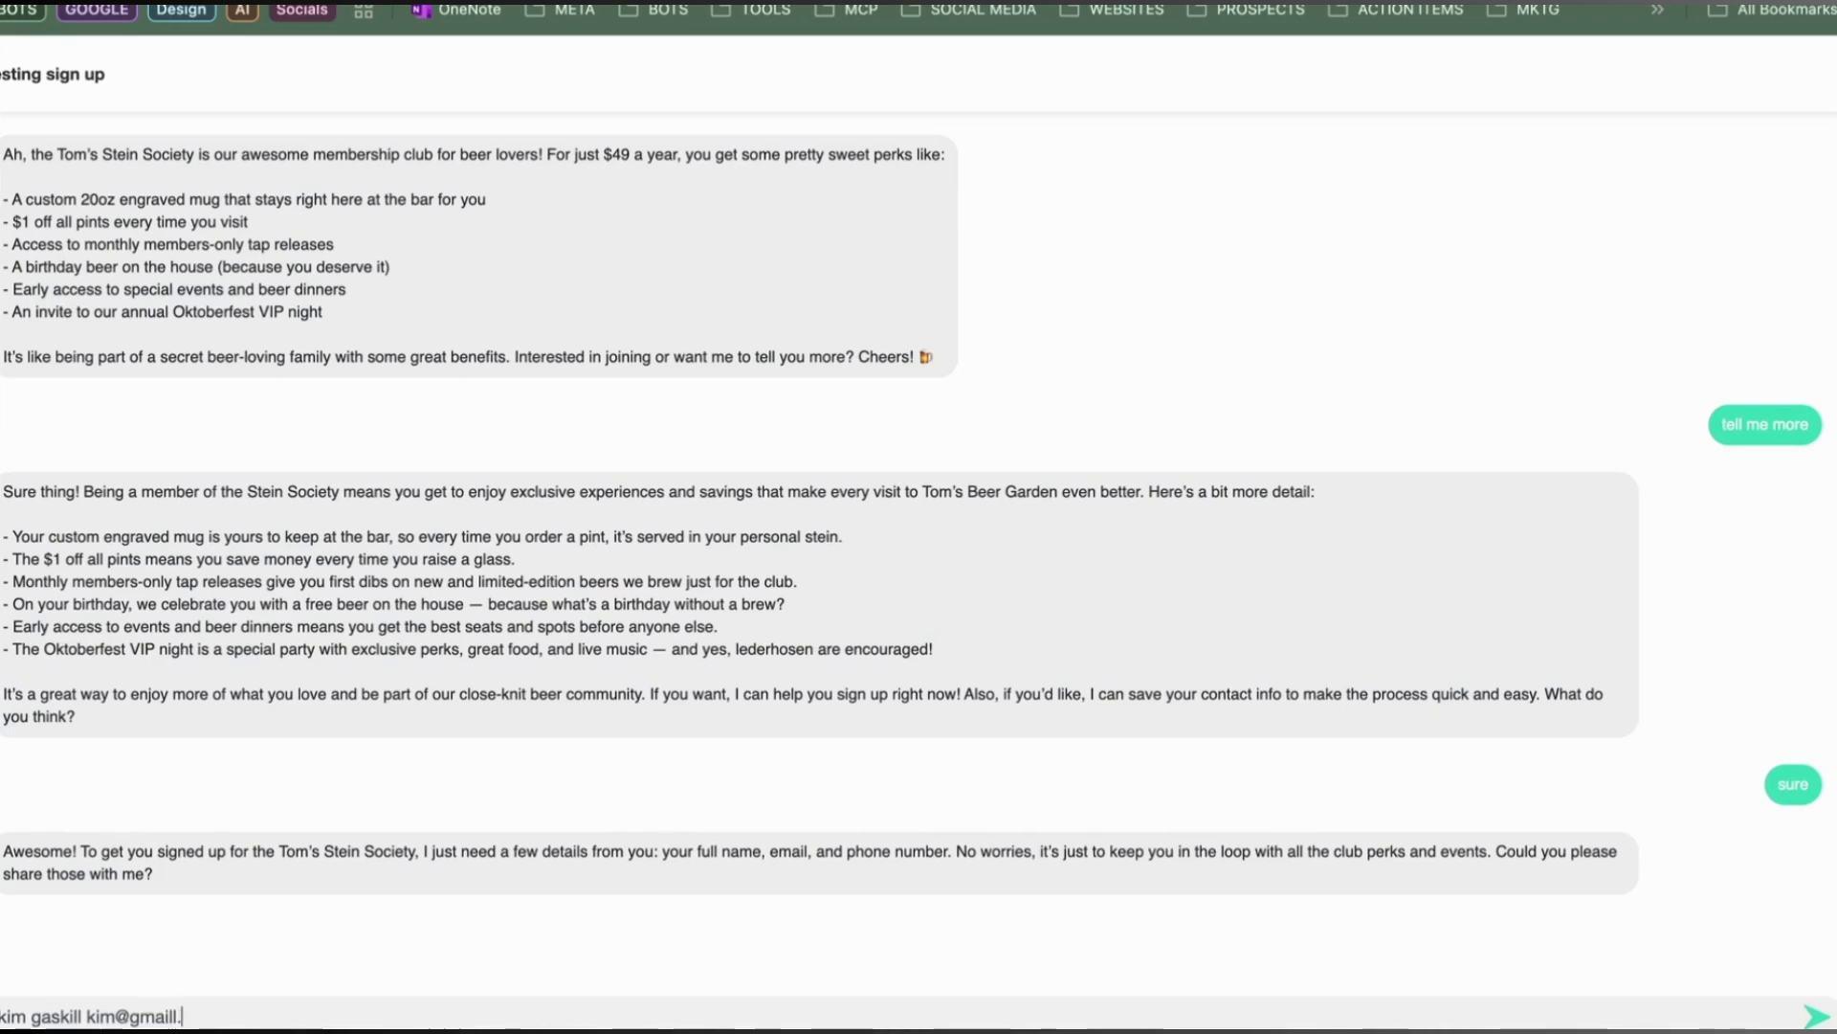
Step: Send the test contact's full name and email, then their phone number
key("Return")
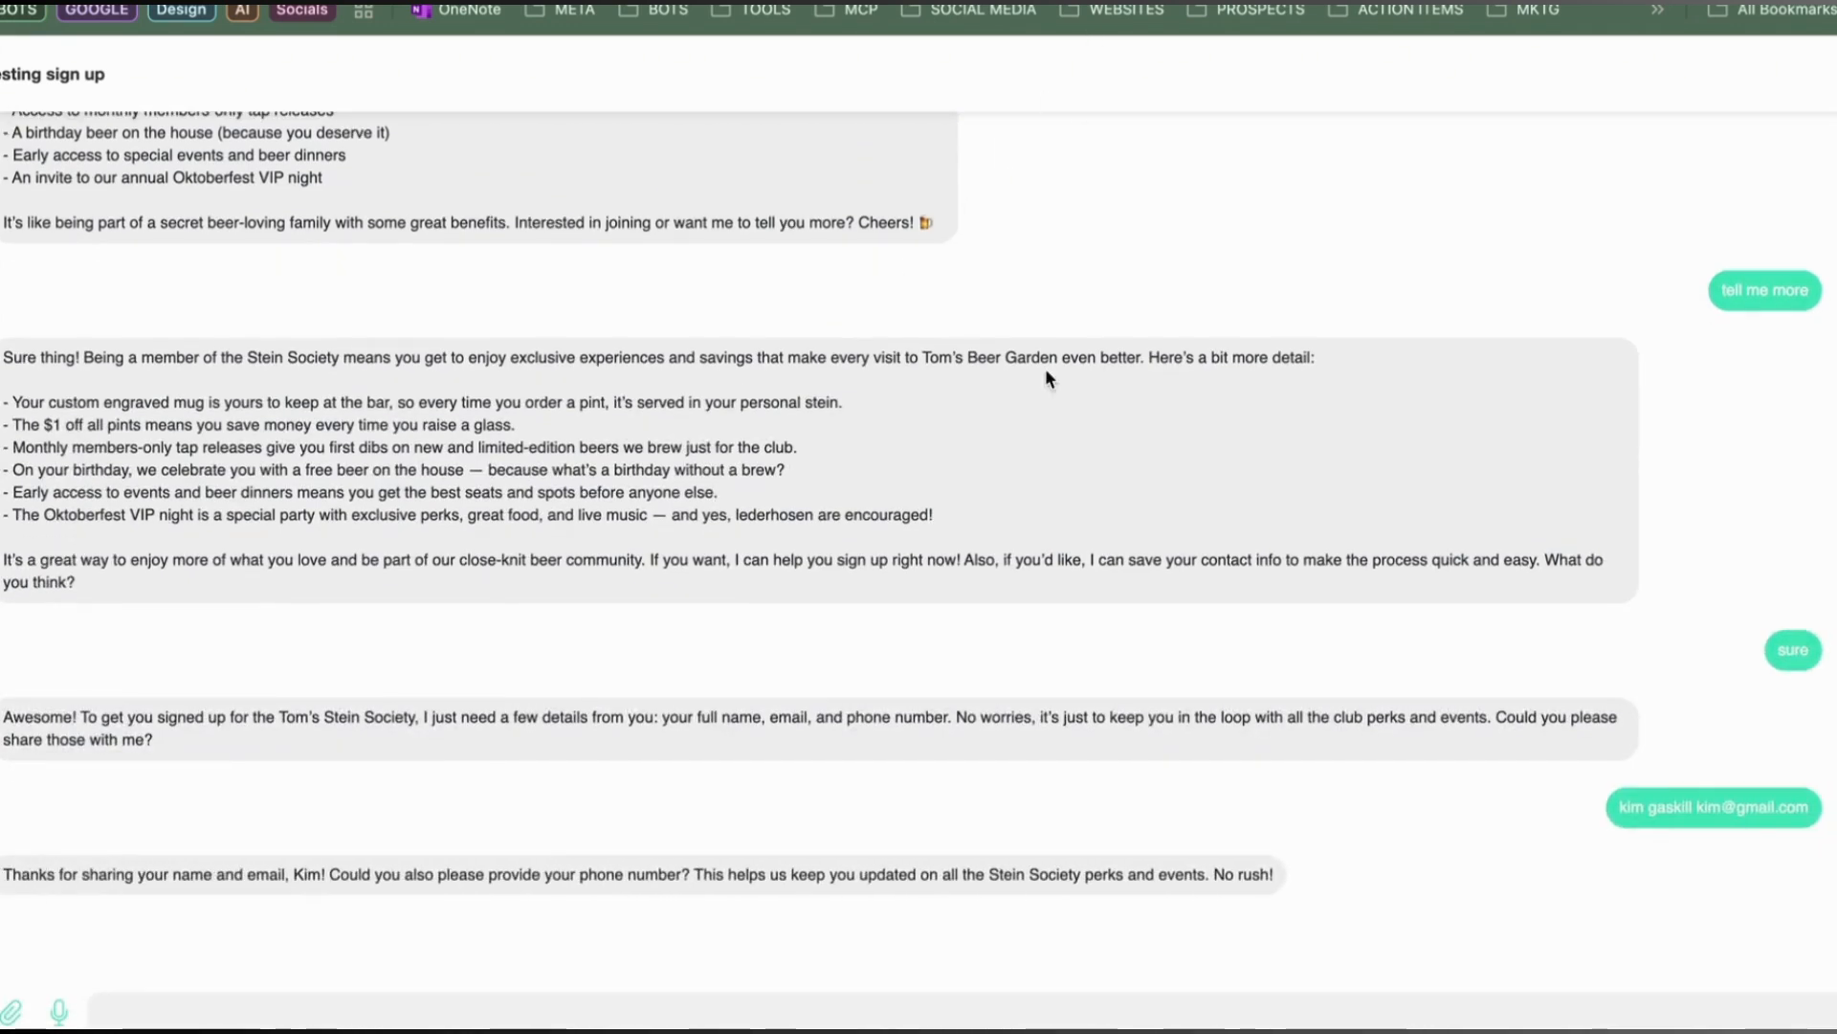
key("Return")
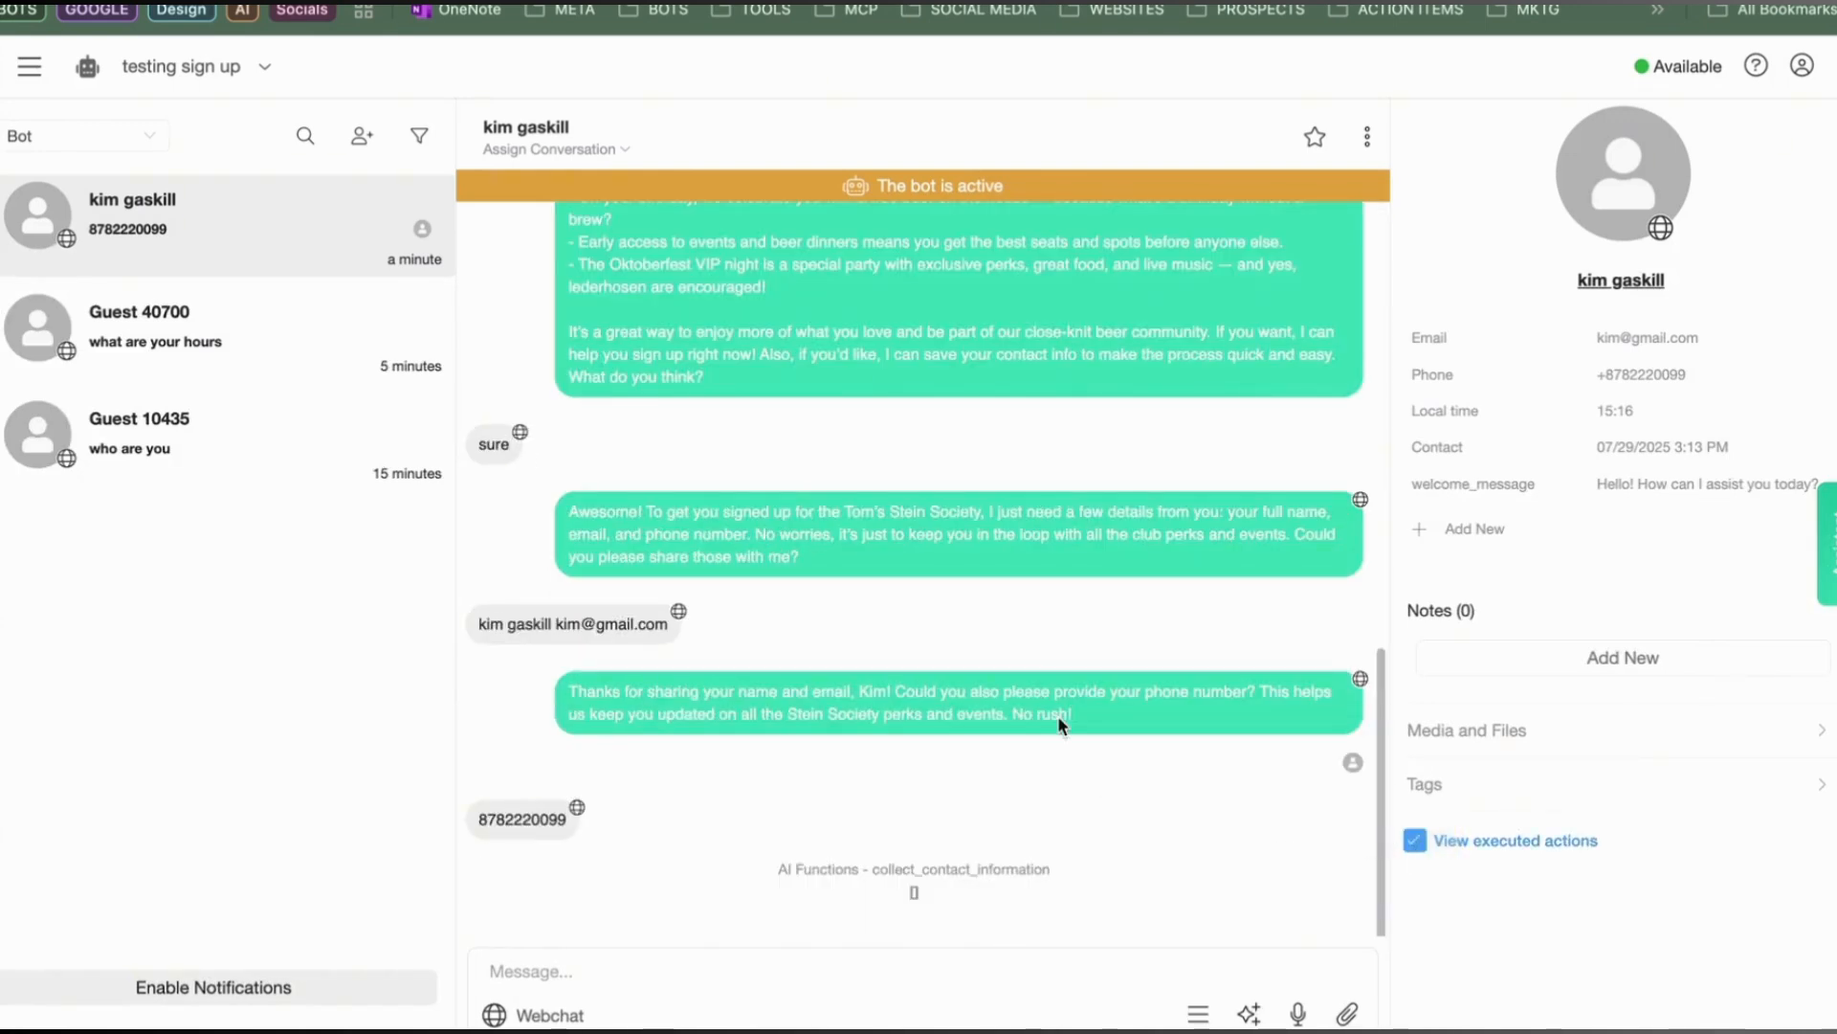
Step: Highlight the collect_contact_information function entry in the test conversation
left_click_drag(772, 868, 1116, 854)
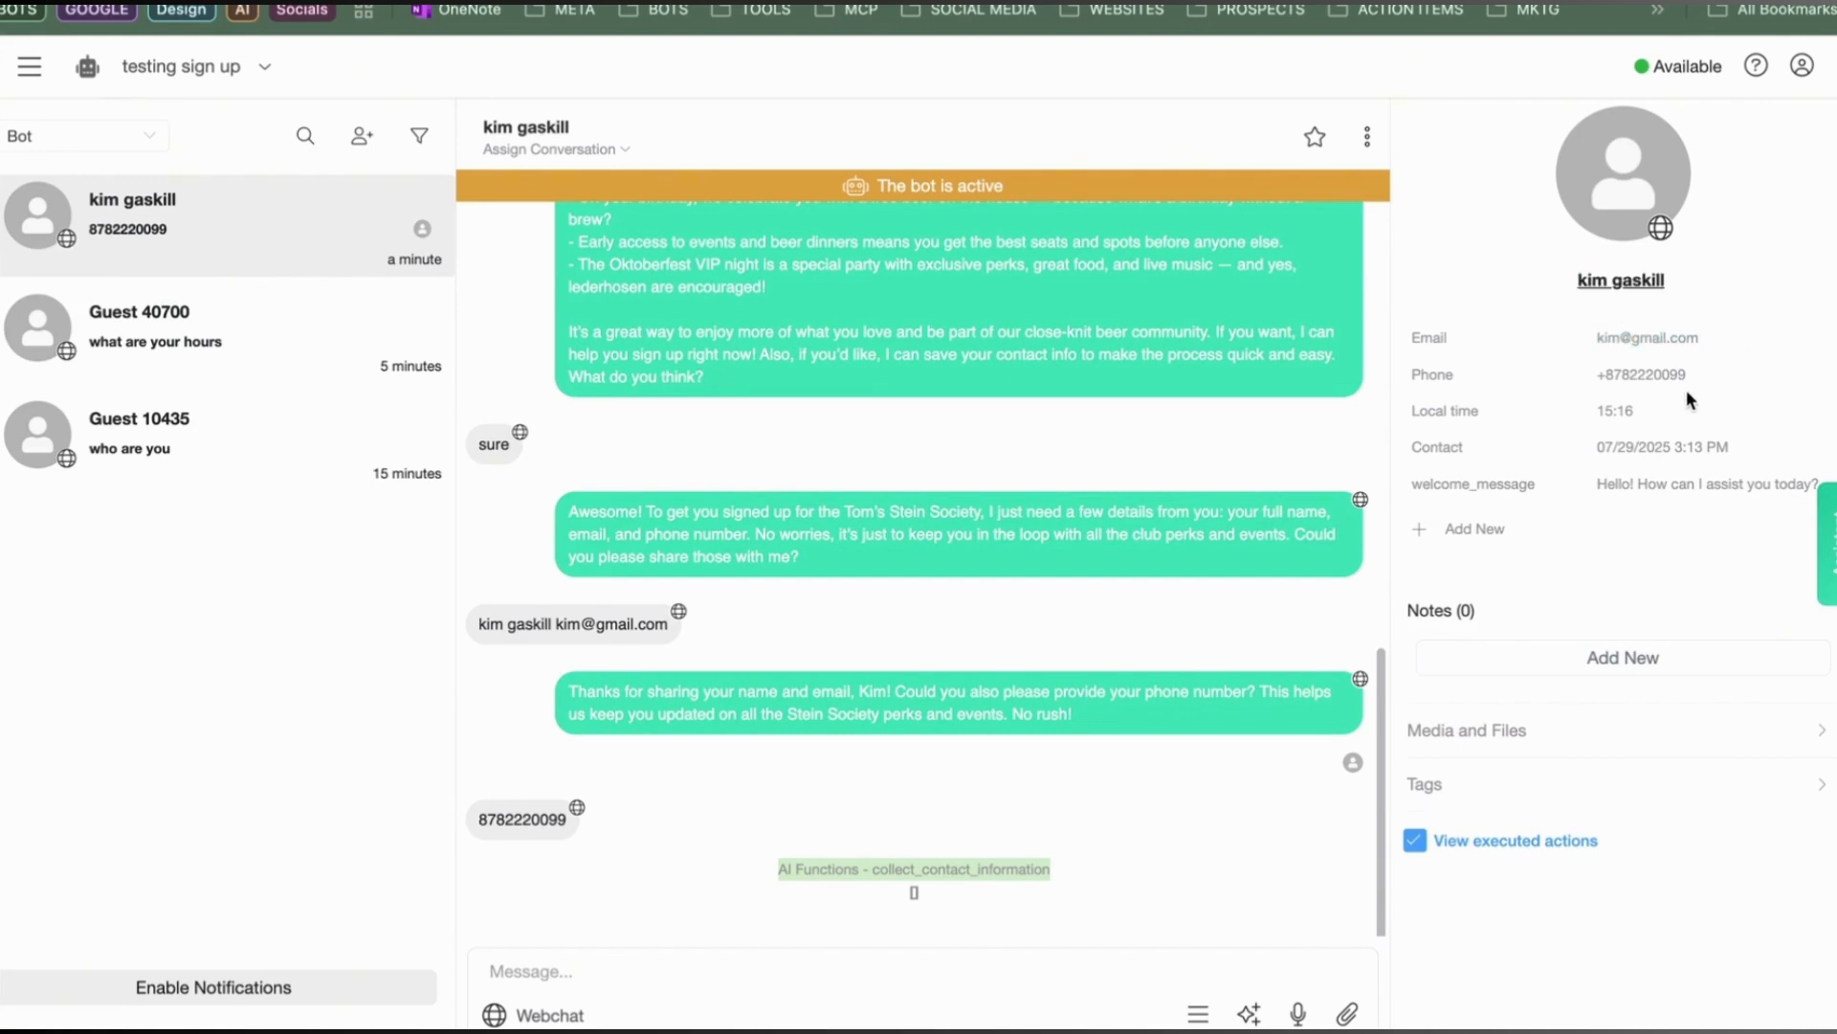
left_click(1078, 860)
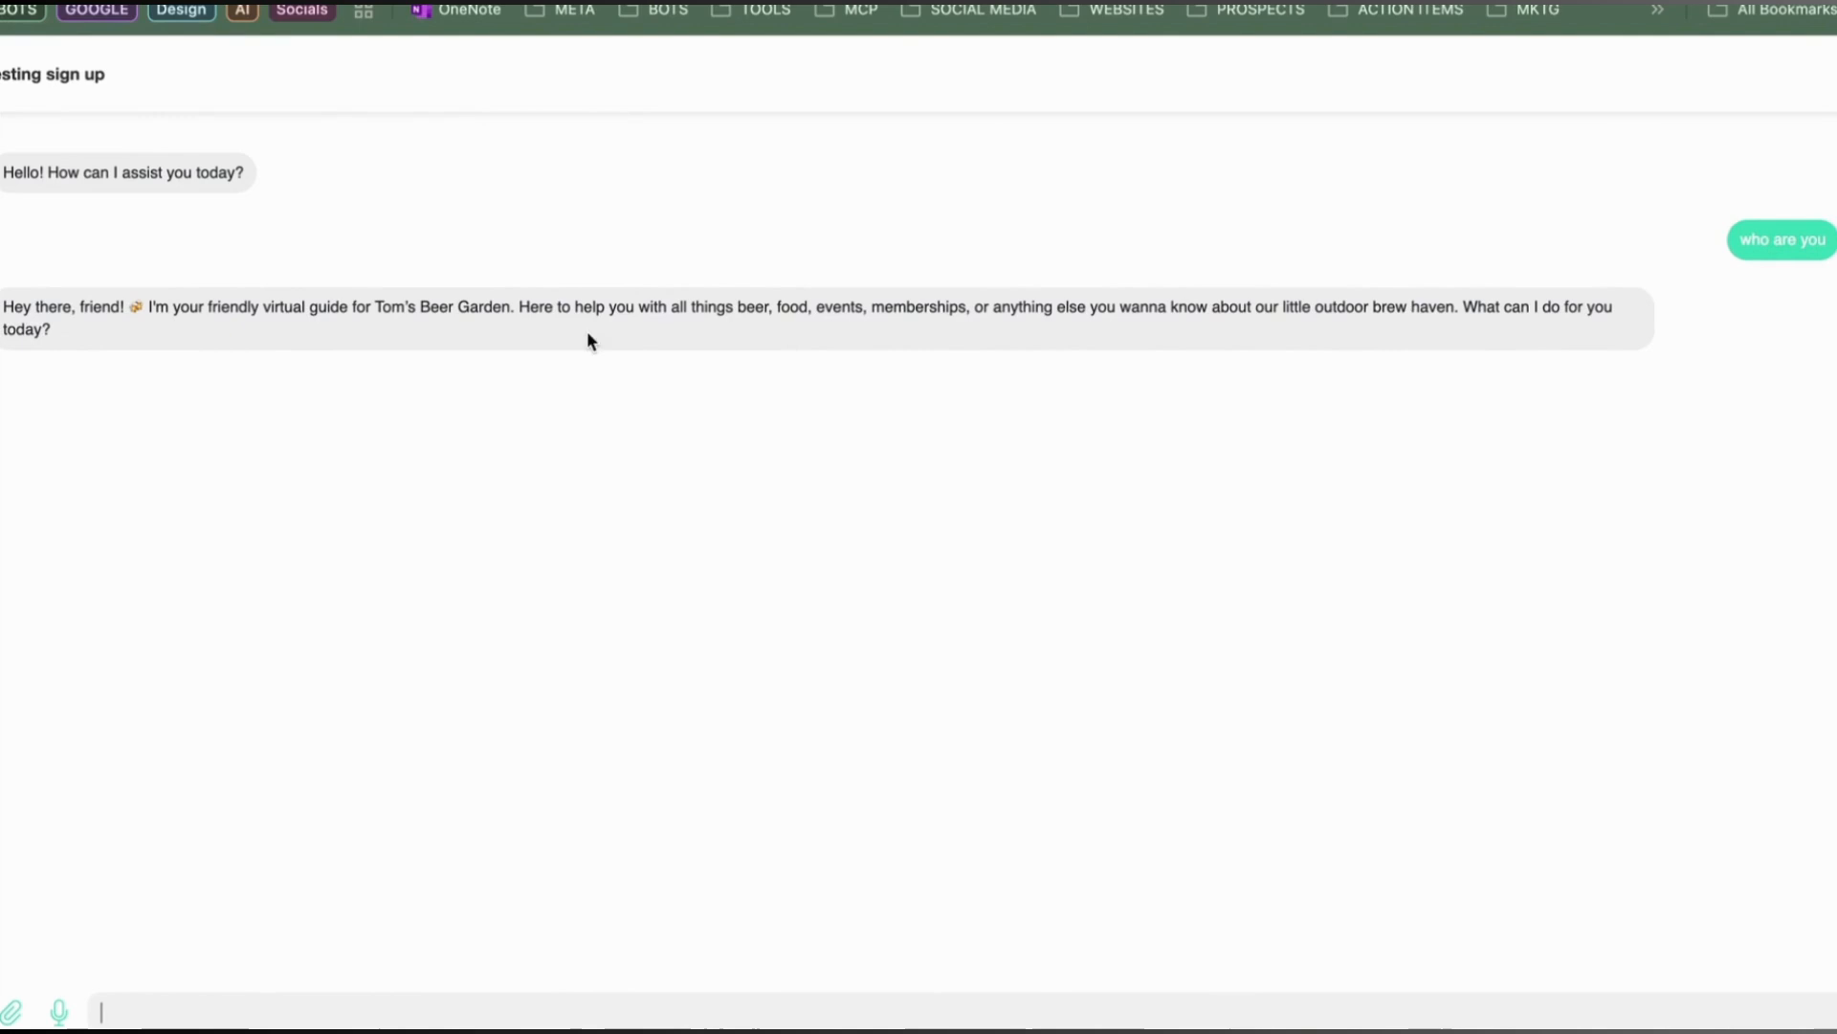
Step: Ask 'do you have any club membership' and answer 'yes' to joining
type("do you have any")
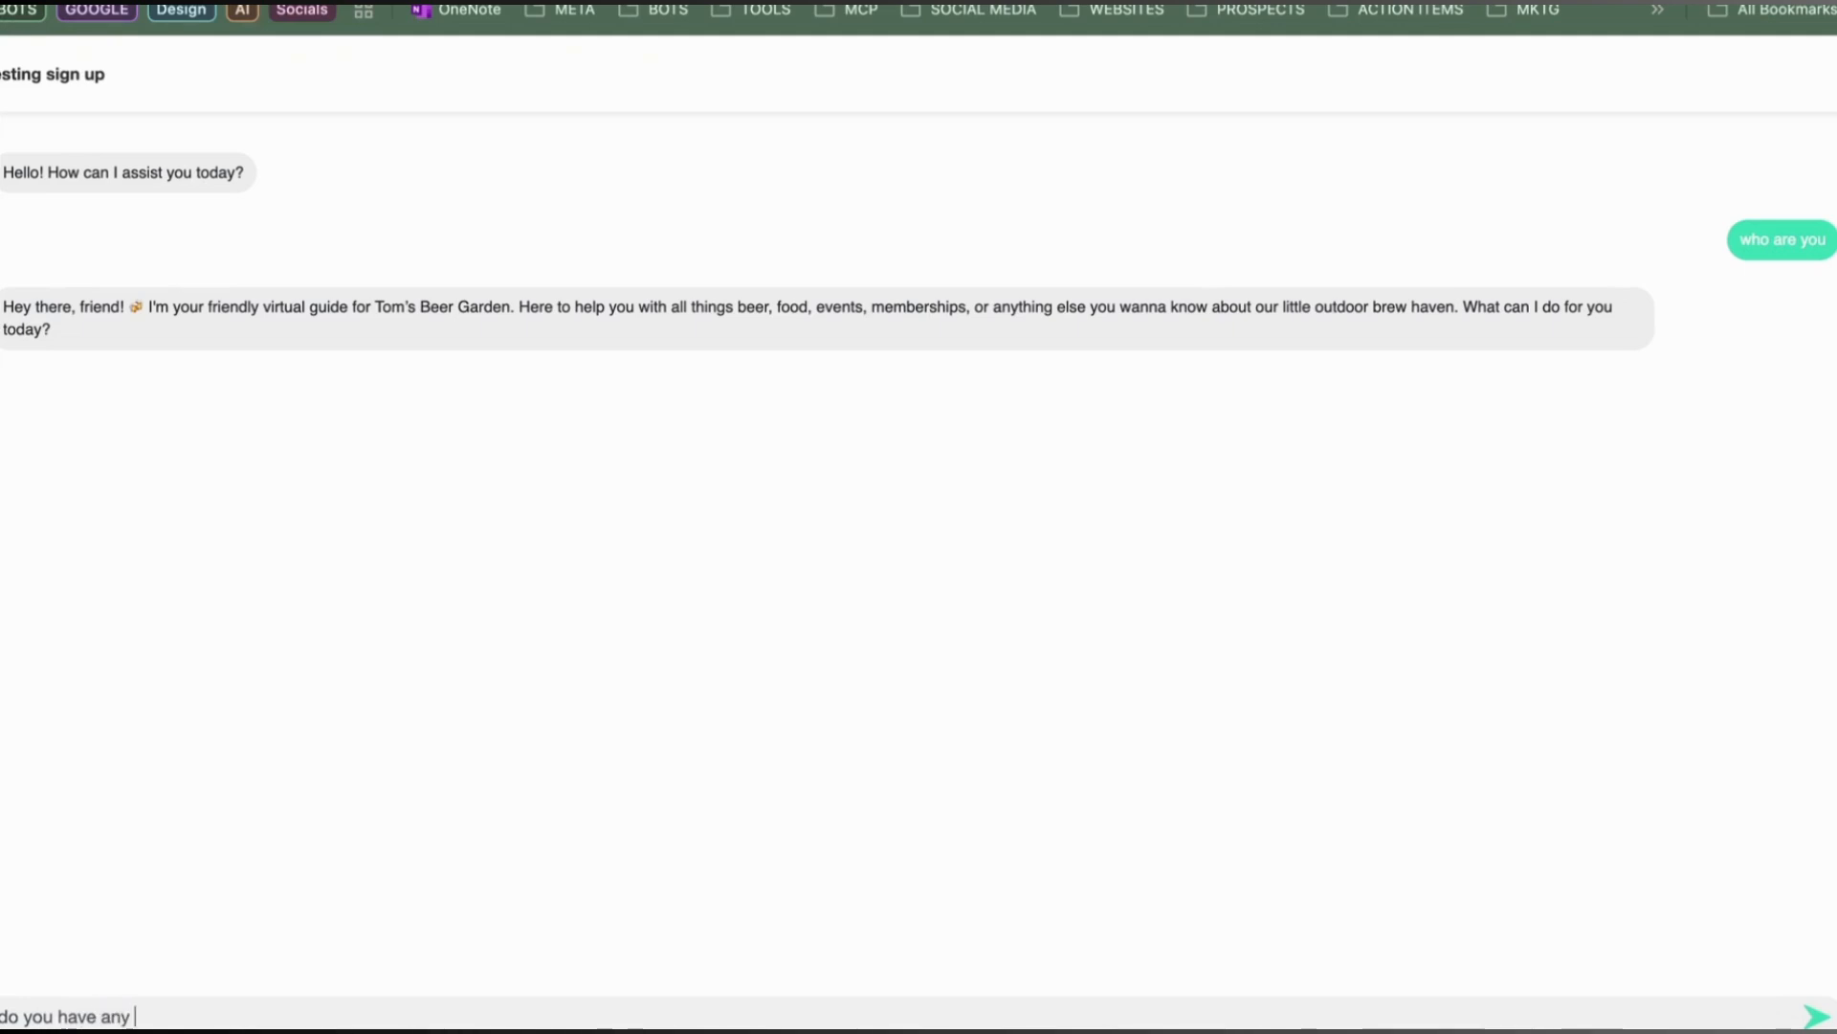
type(" club membershi")
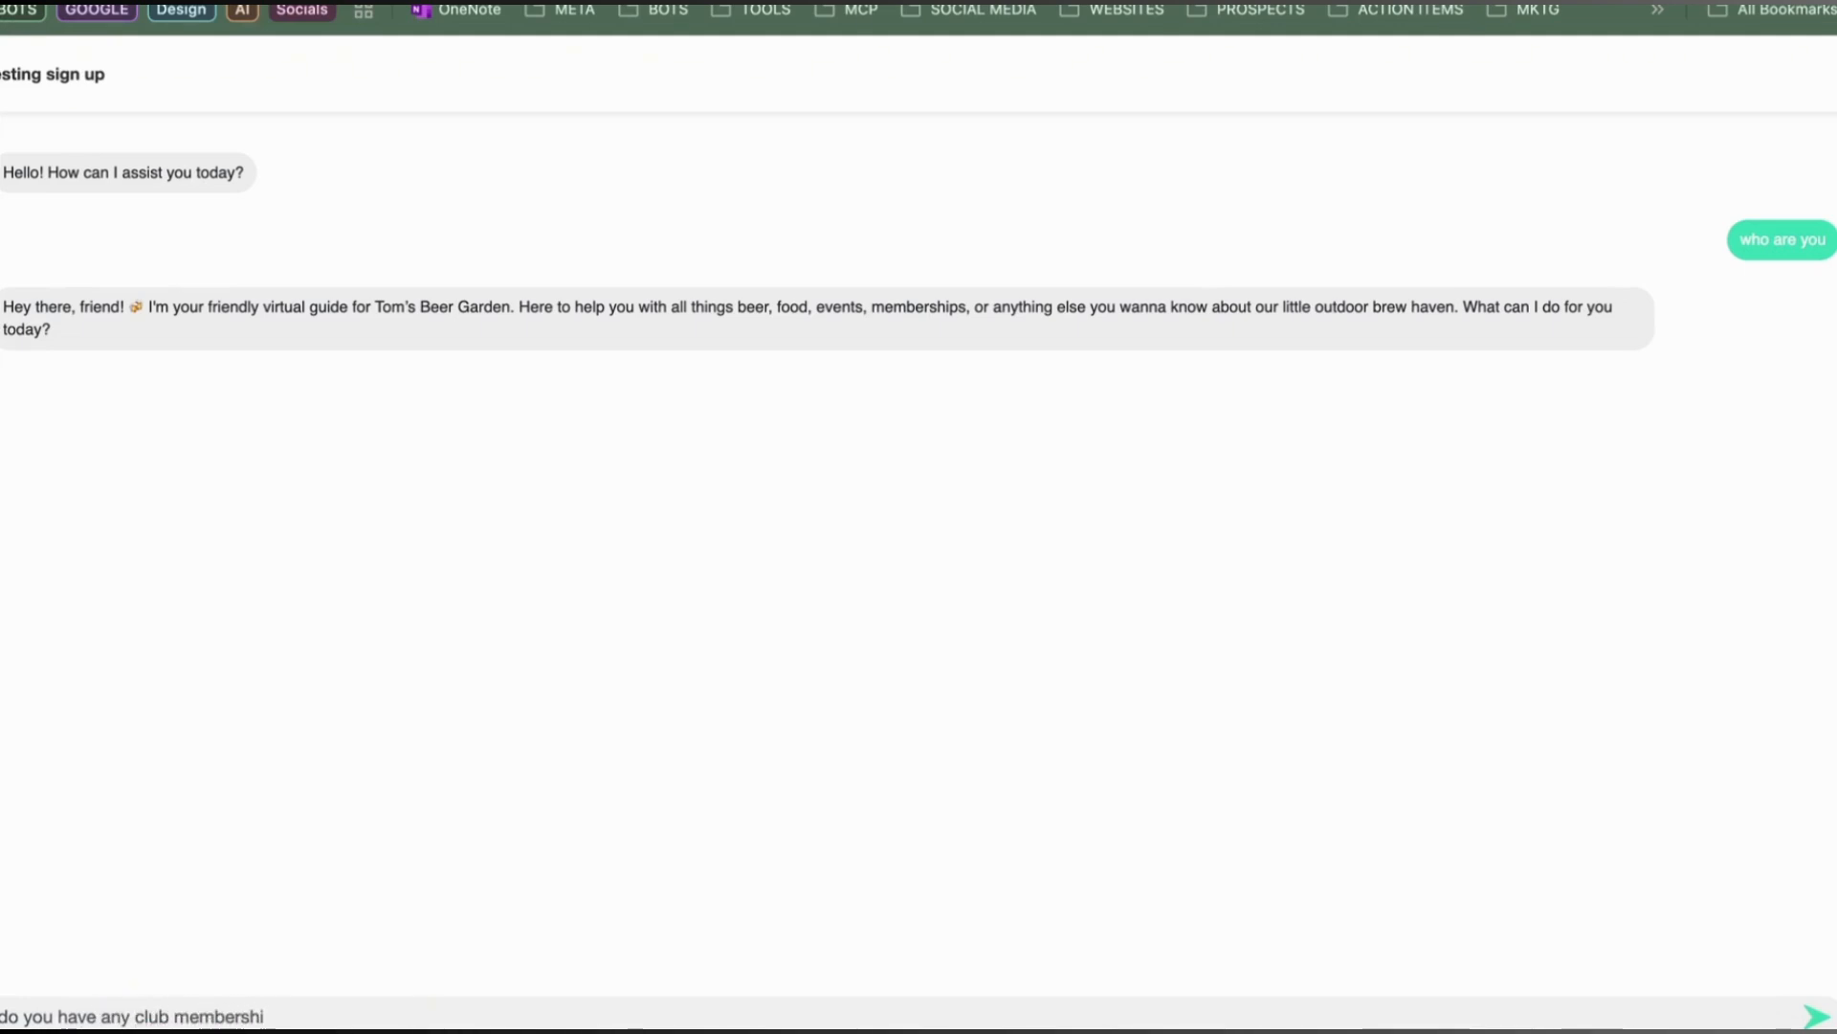
type("p")
key("Return")
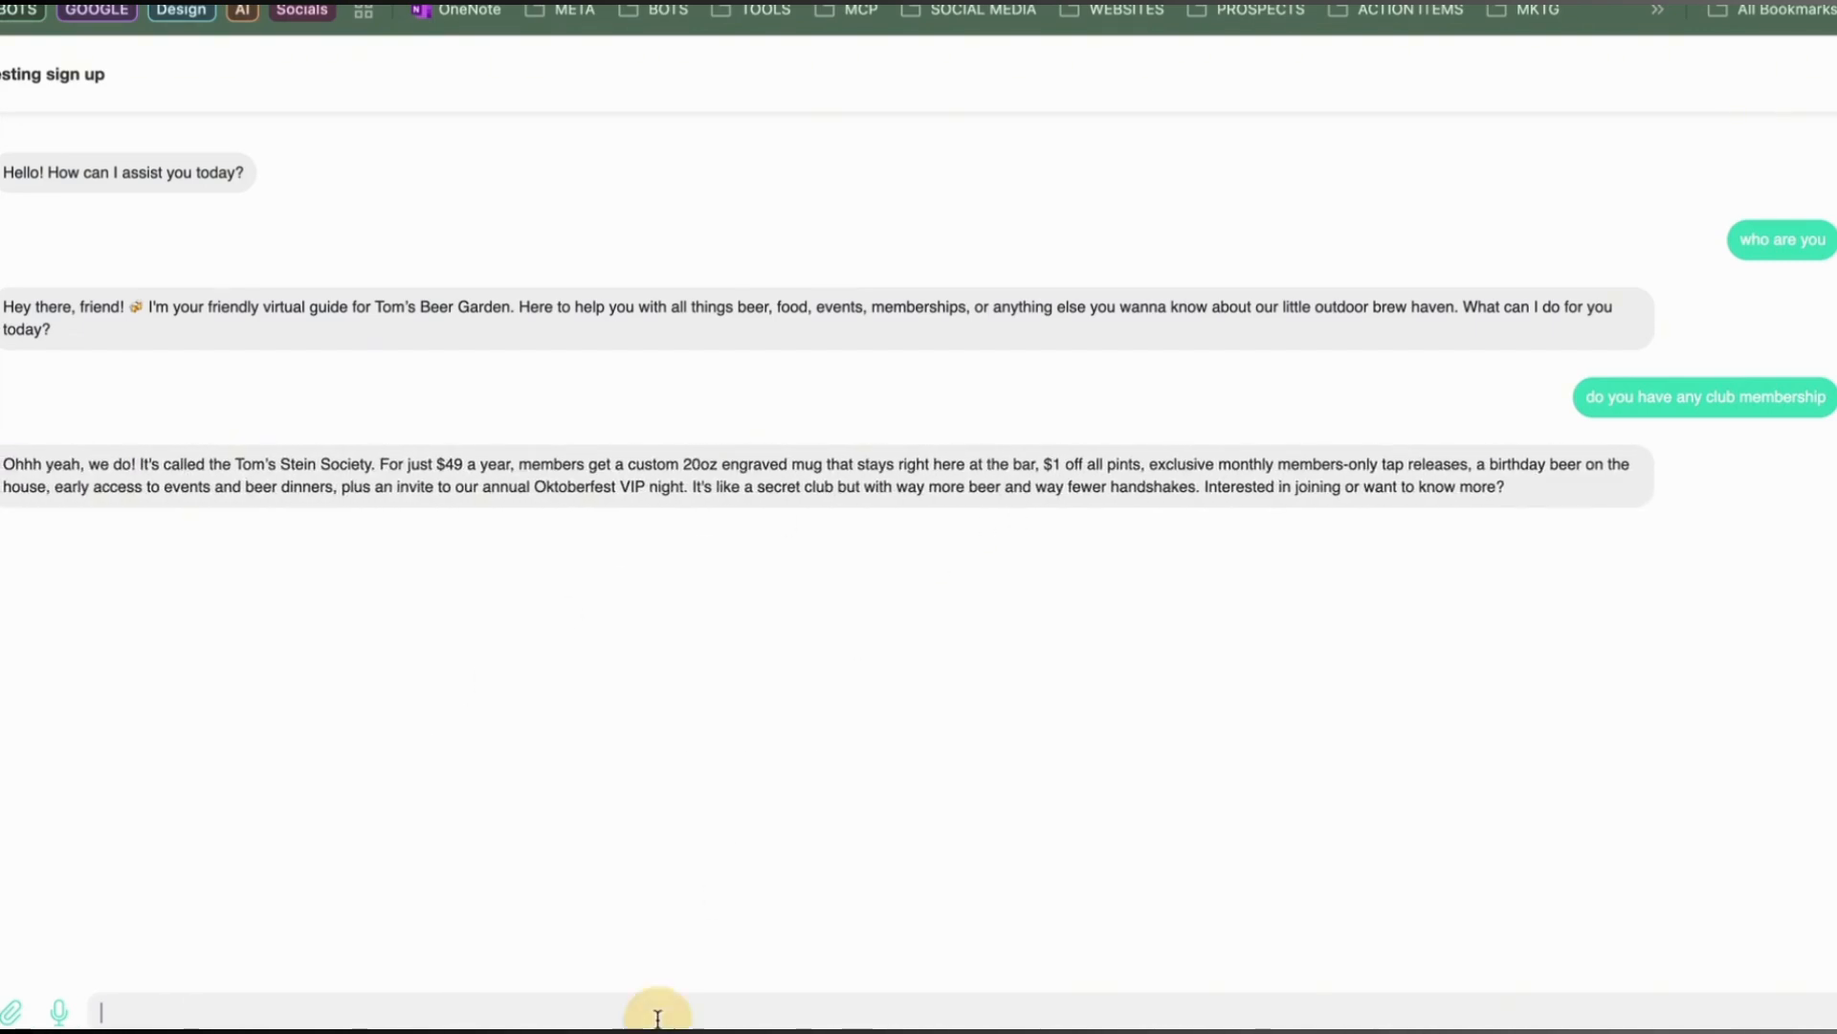
type("yes")
key("Return")
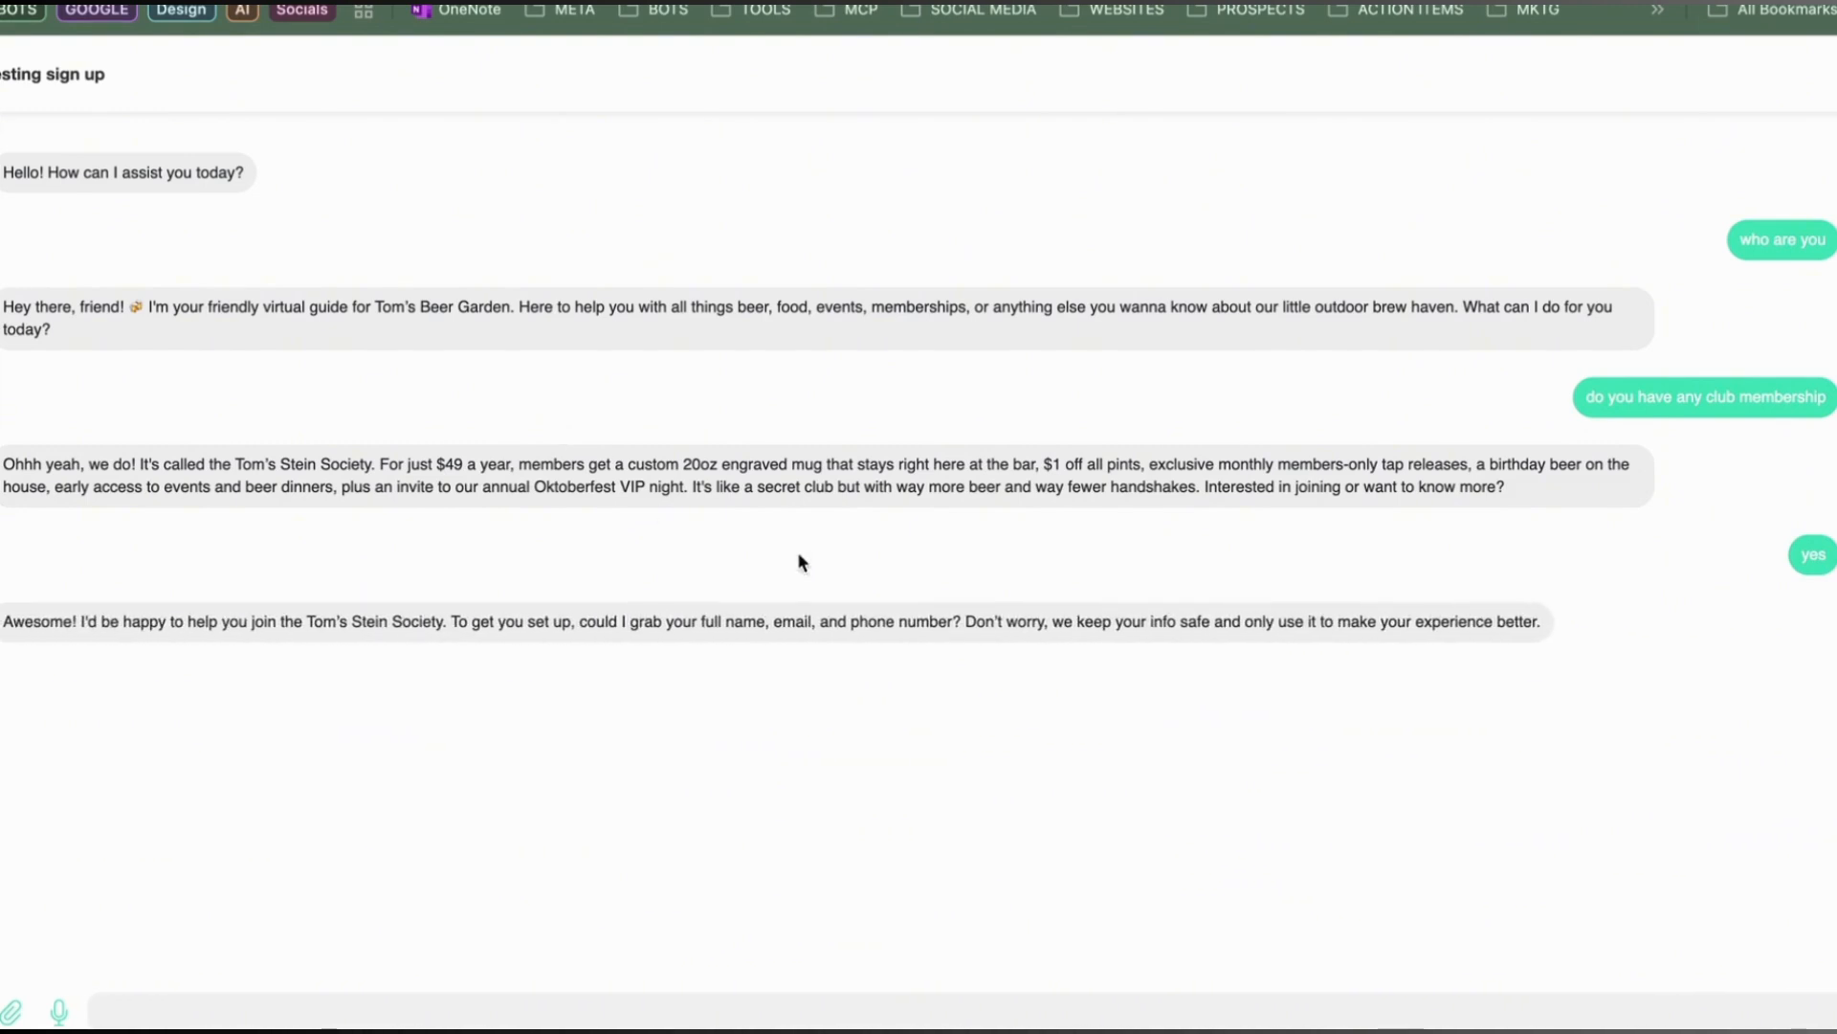
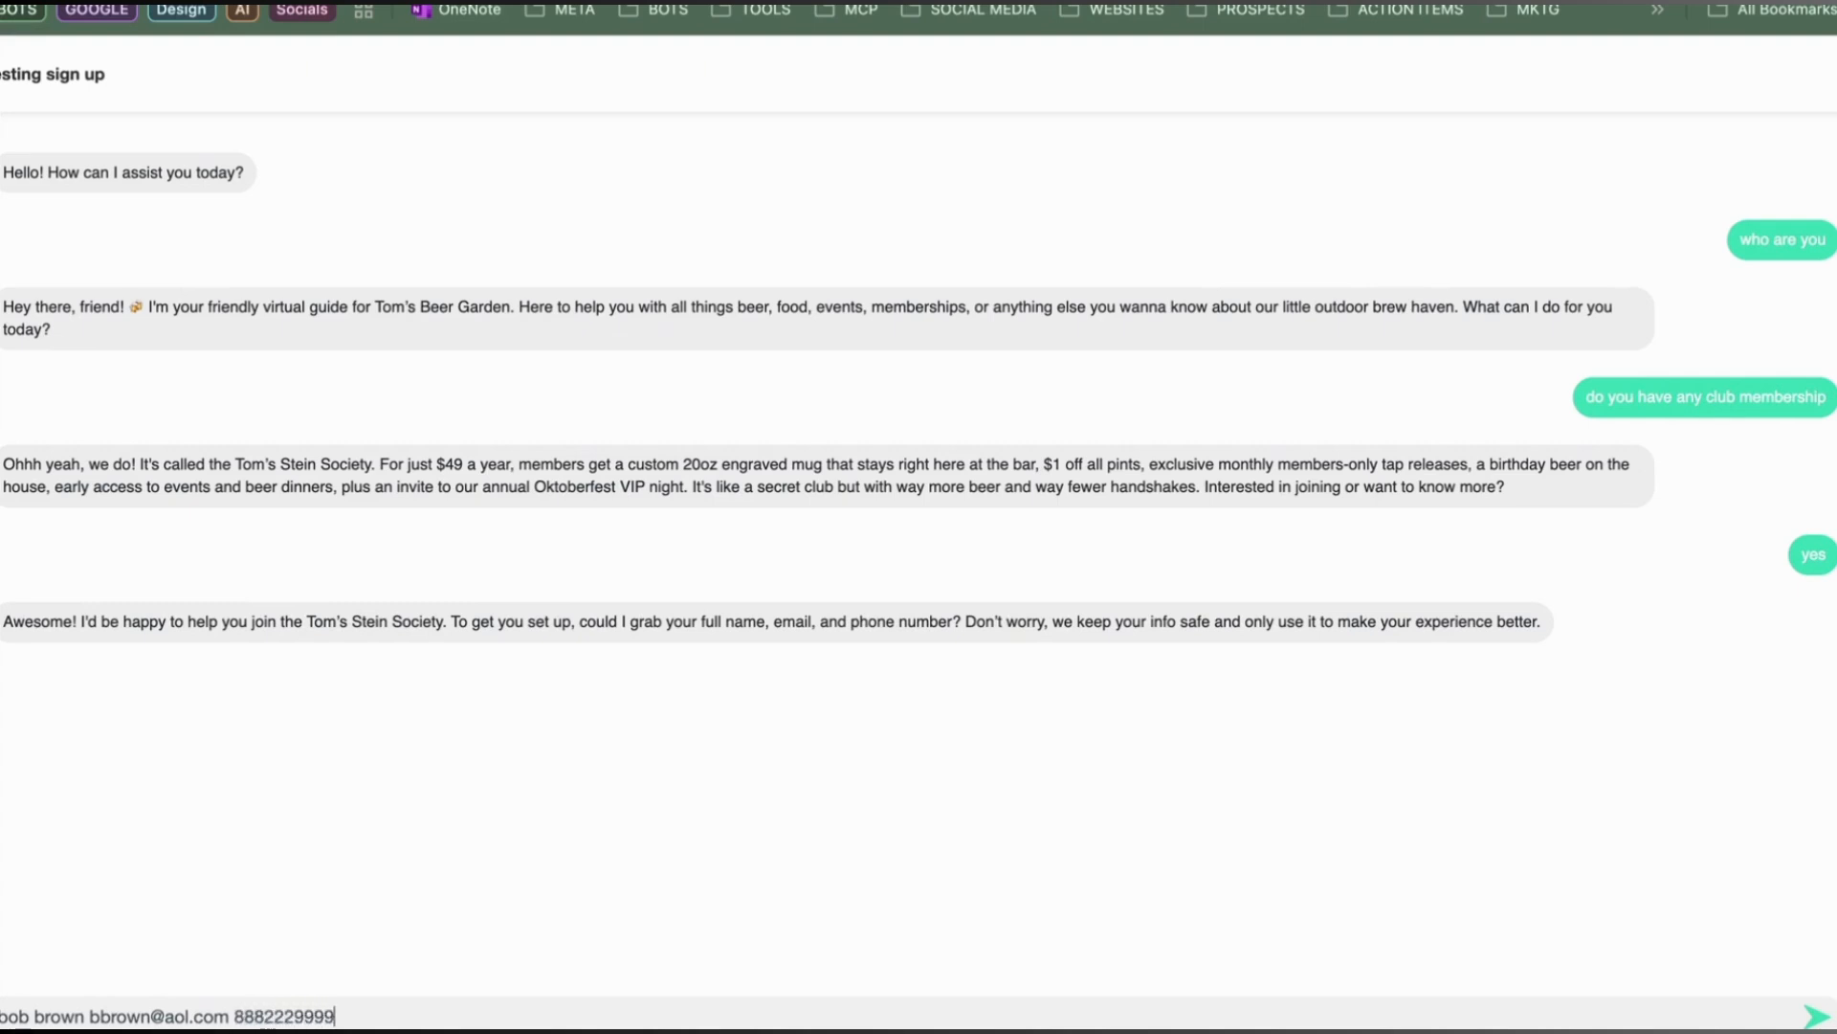
Step: Send the test contact's full name, email and phone number in one message
key("Return")
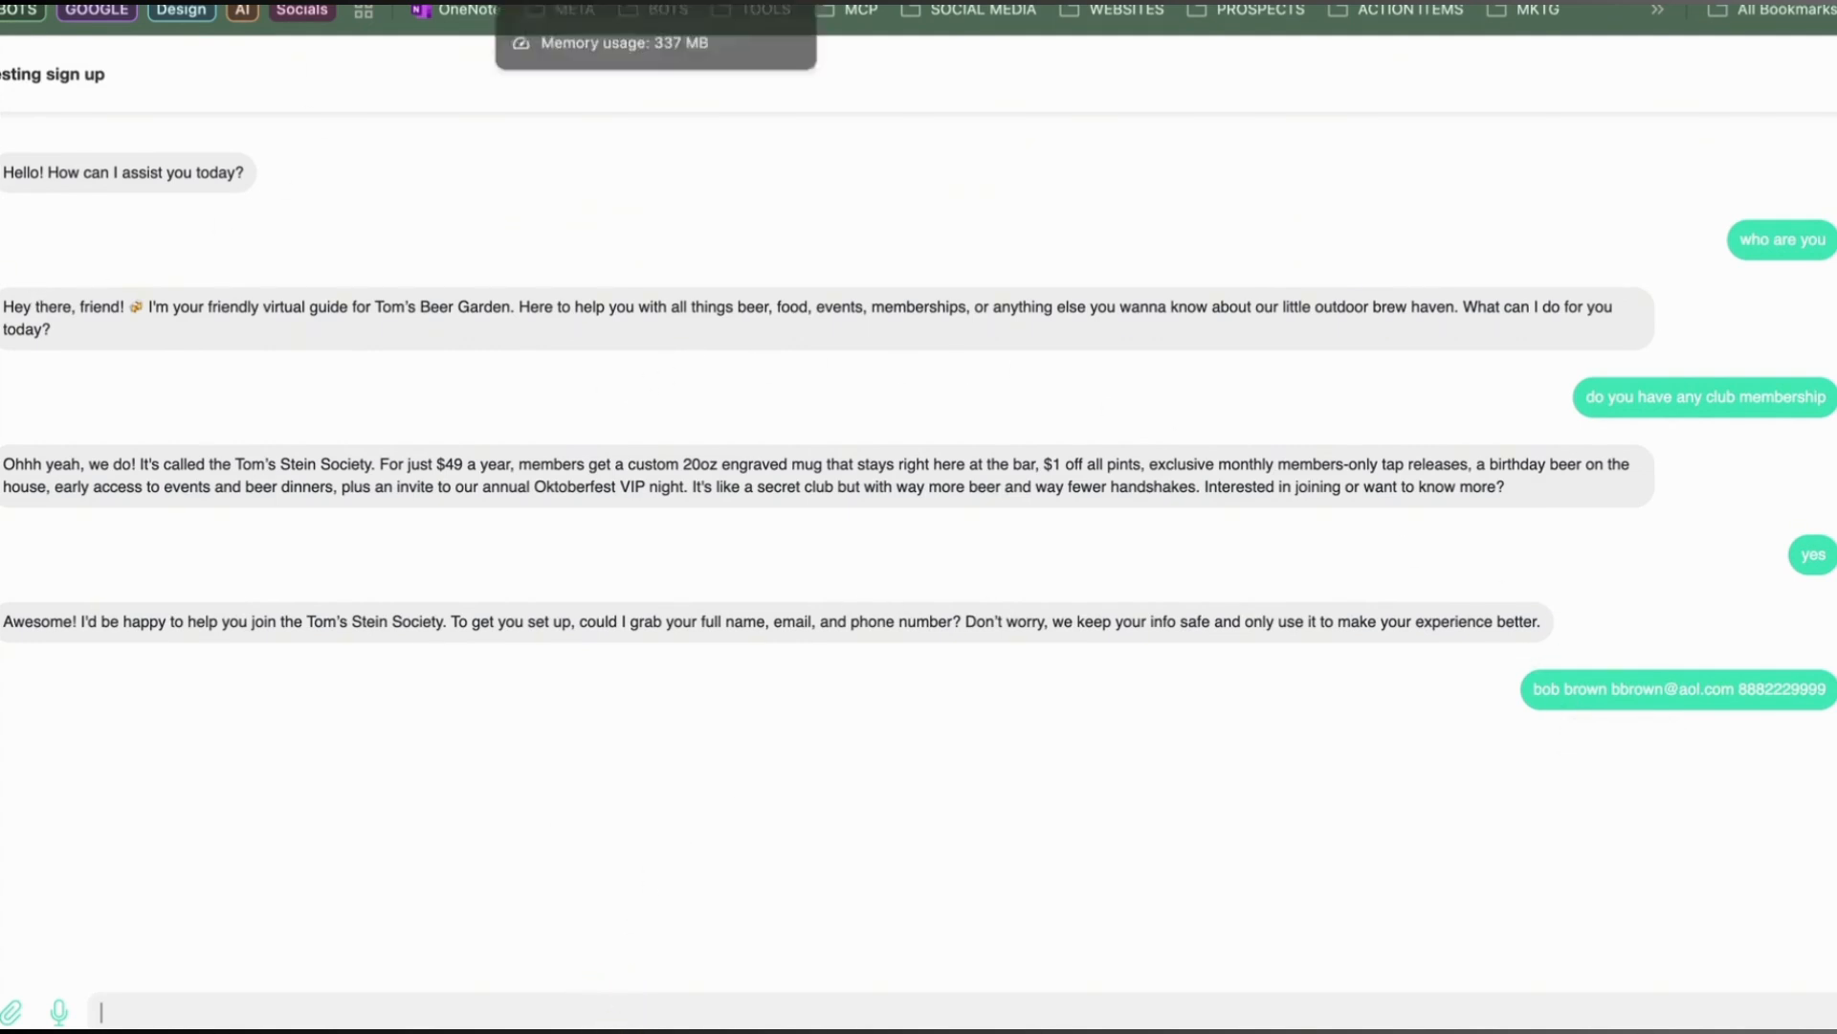
left_click(535, 1)
Step: Open the contact's inbox conversation with executed actions shown, pointing out saved email, phone and collect_contact_information
left_click(94, 181)
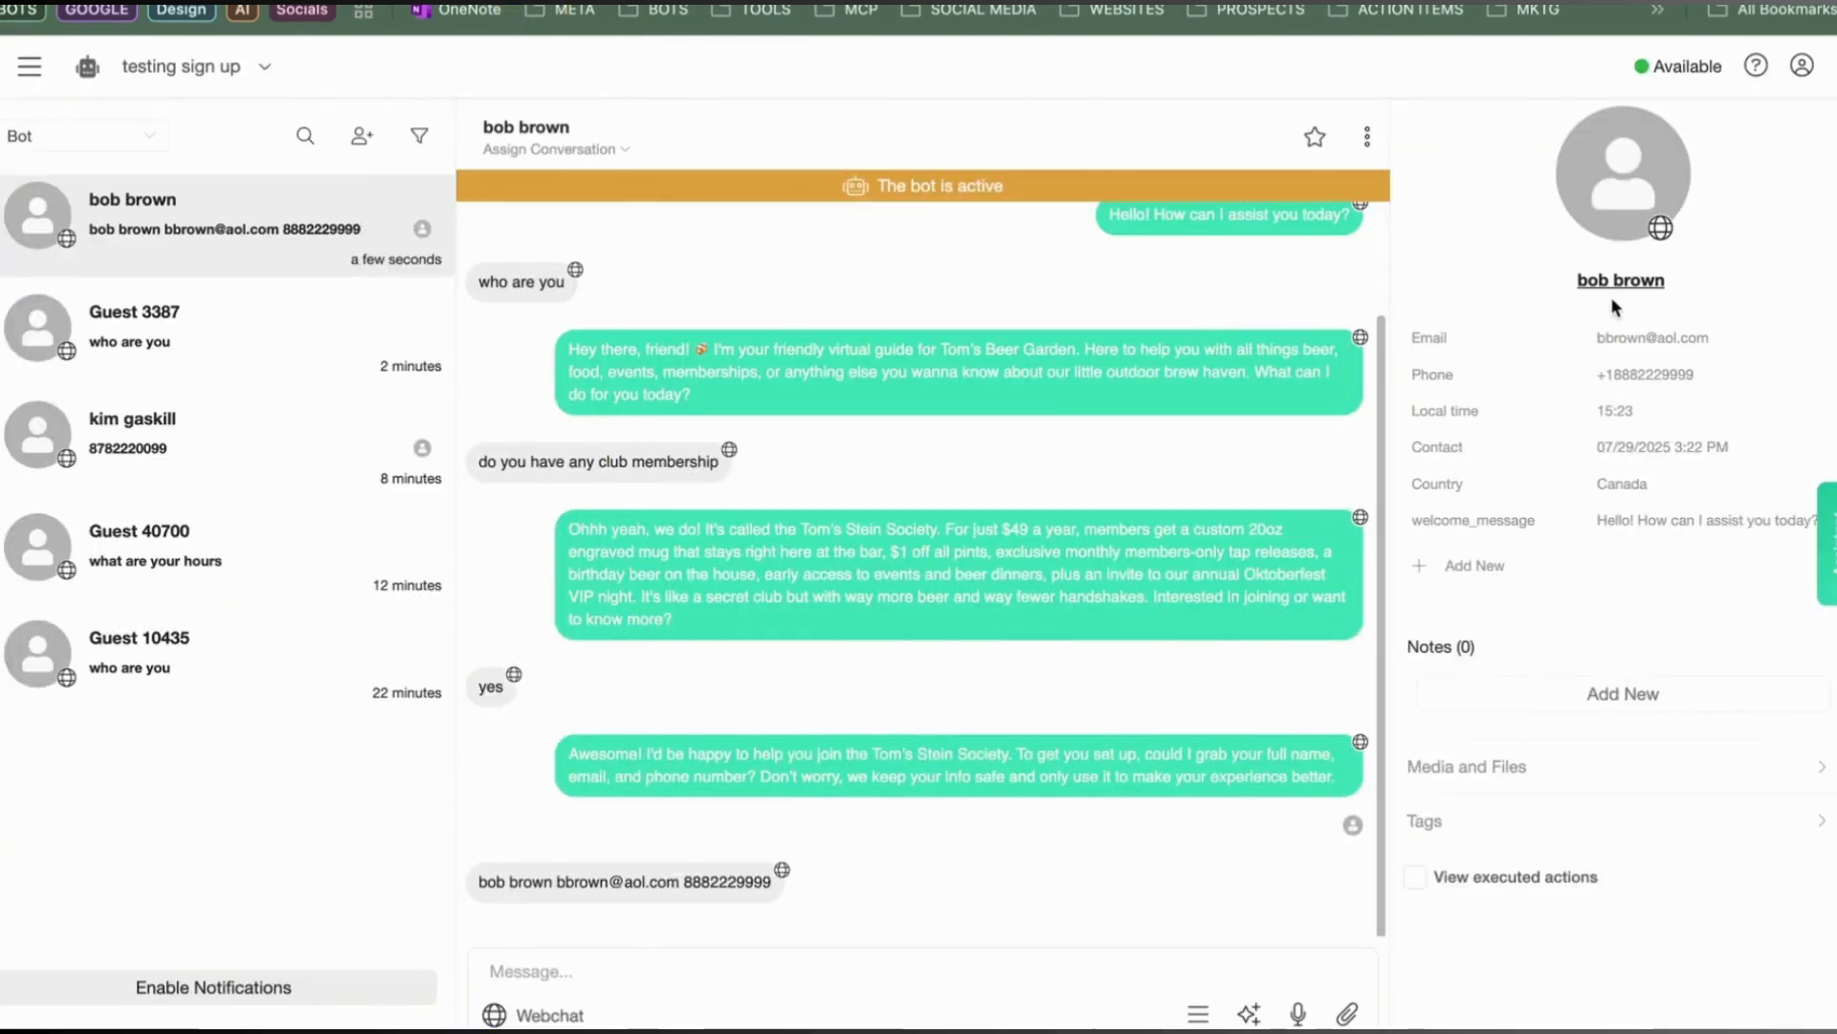
left_click_drag(1713, 291, 1740, 444)
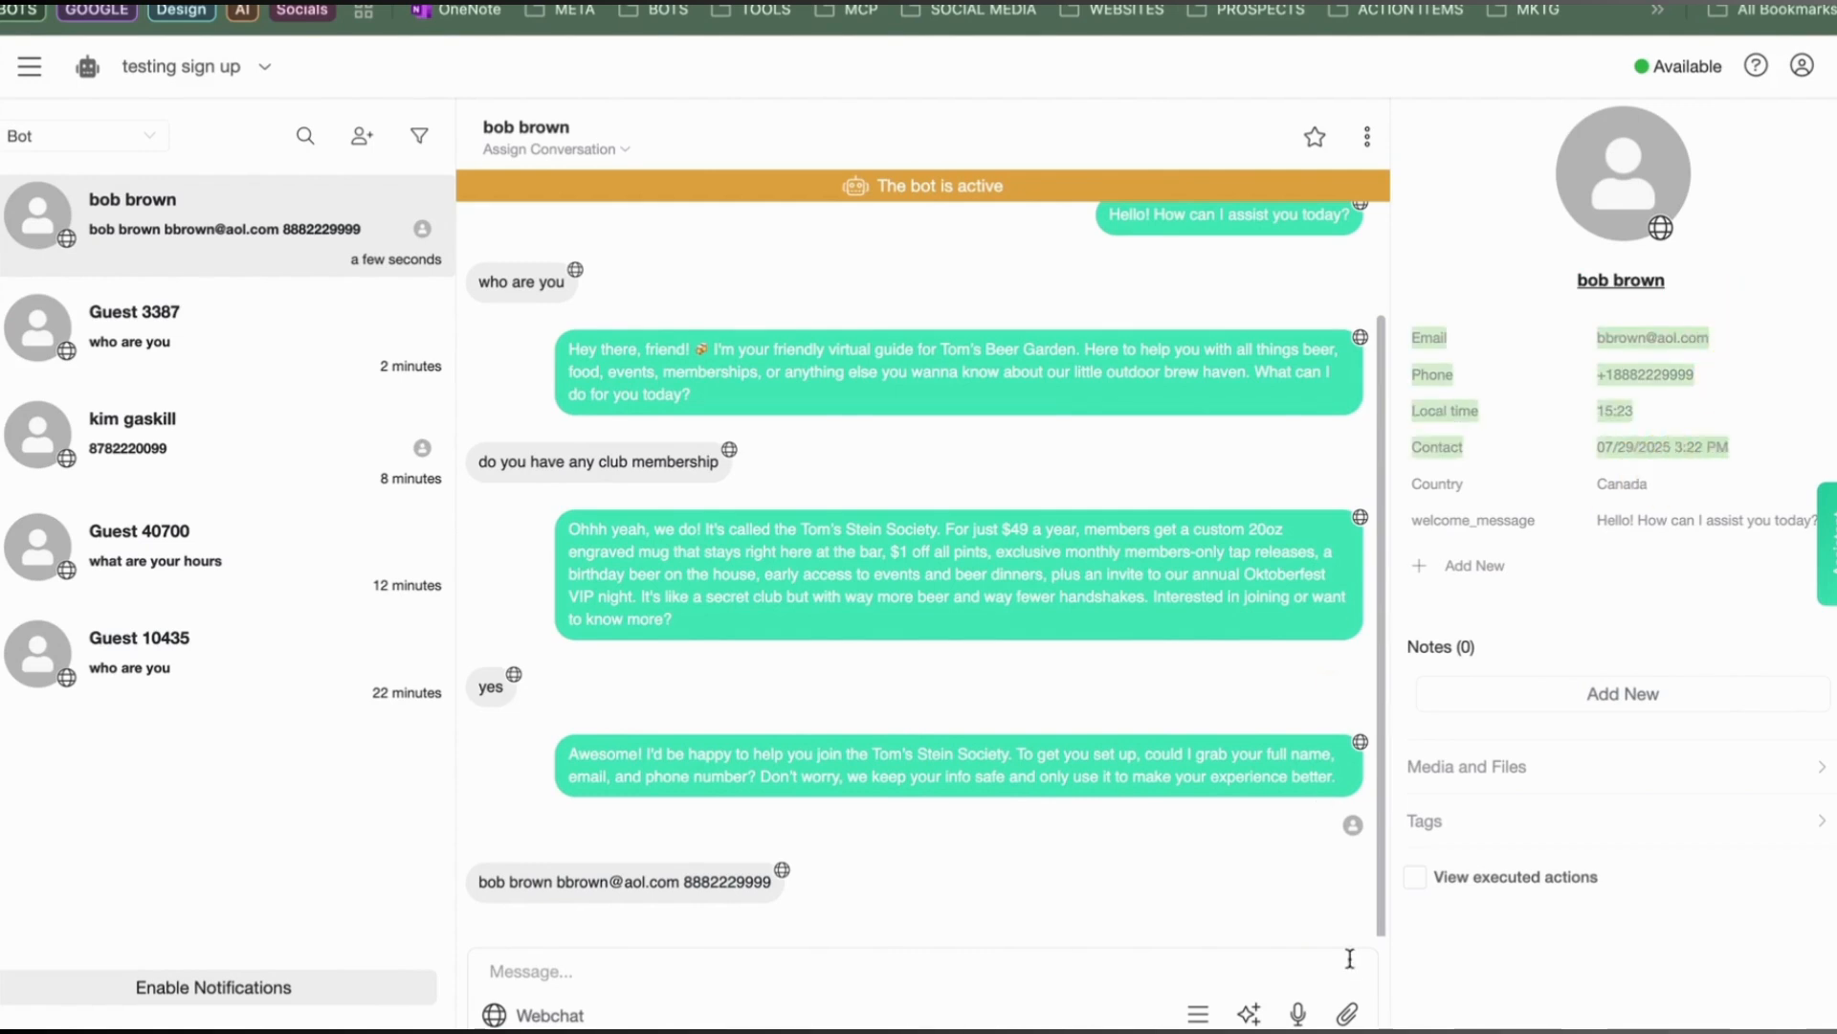
left_click(1416, 885)
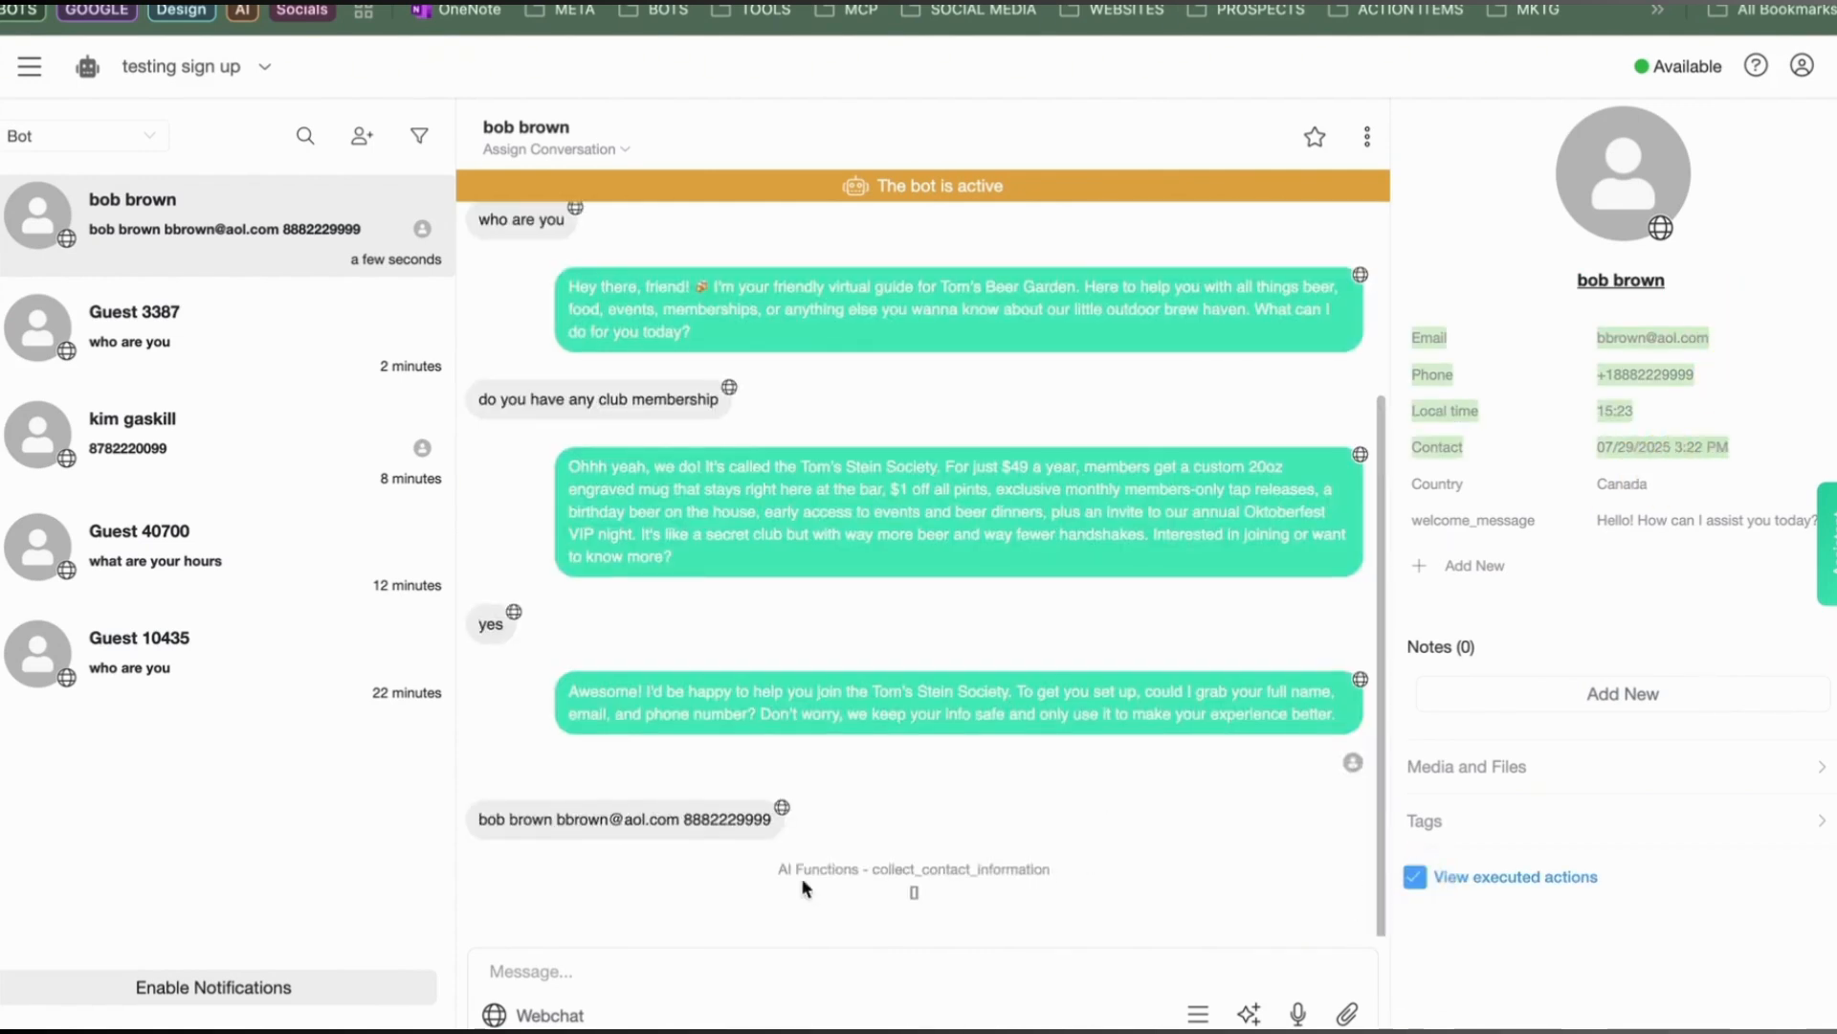
left_click_drag(797, 869, 1031, 871)
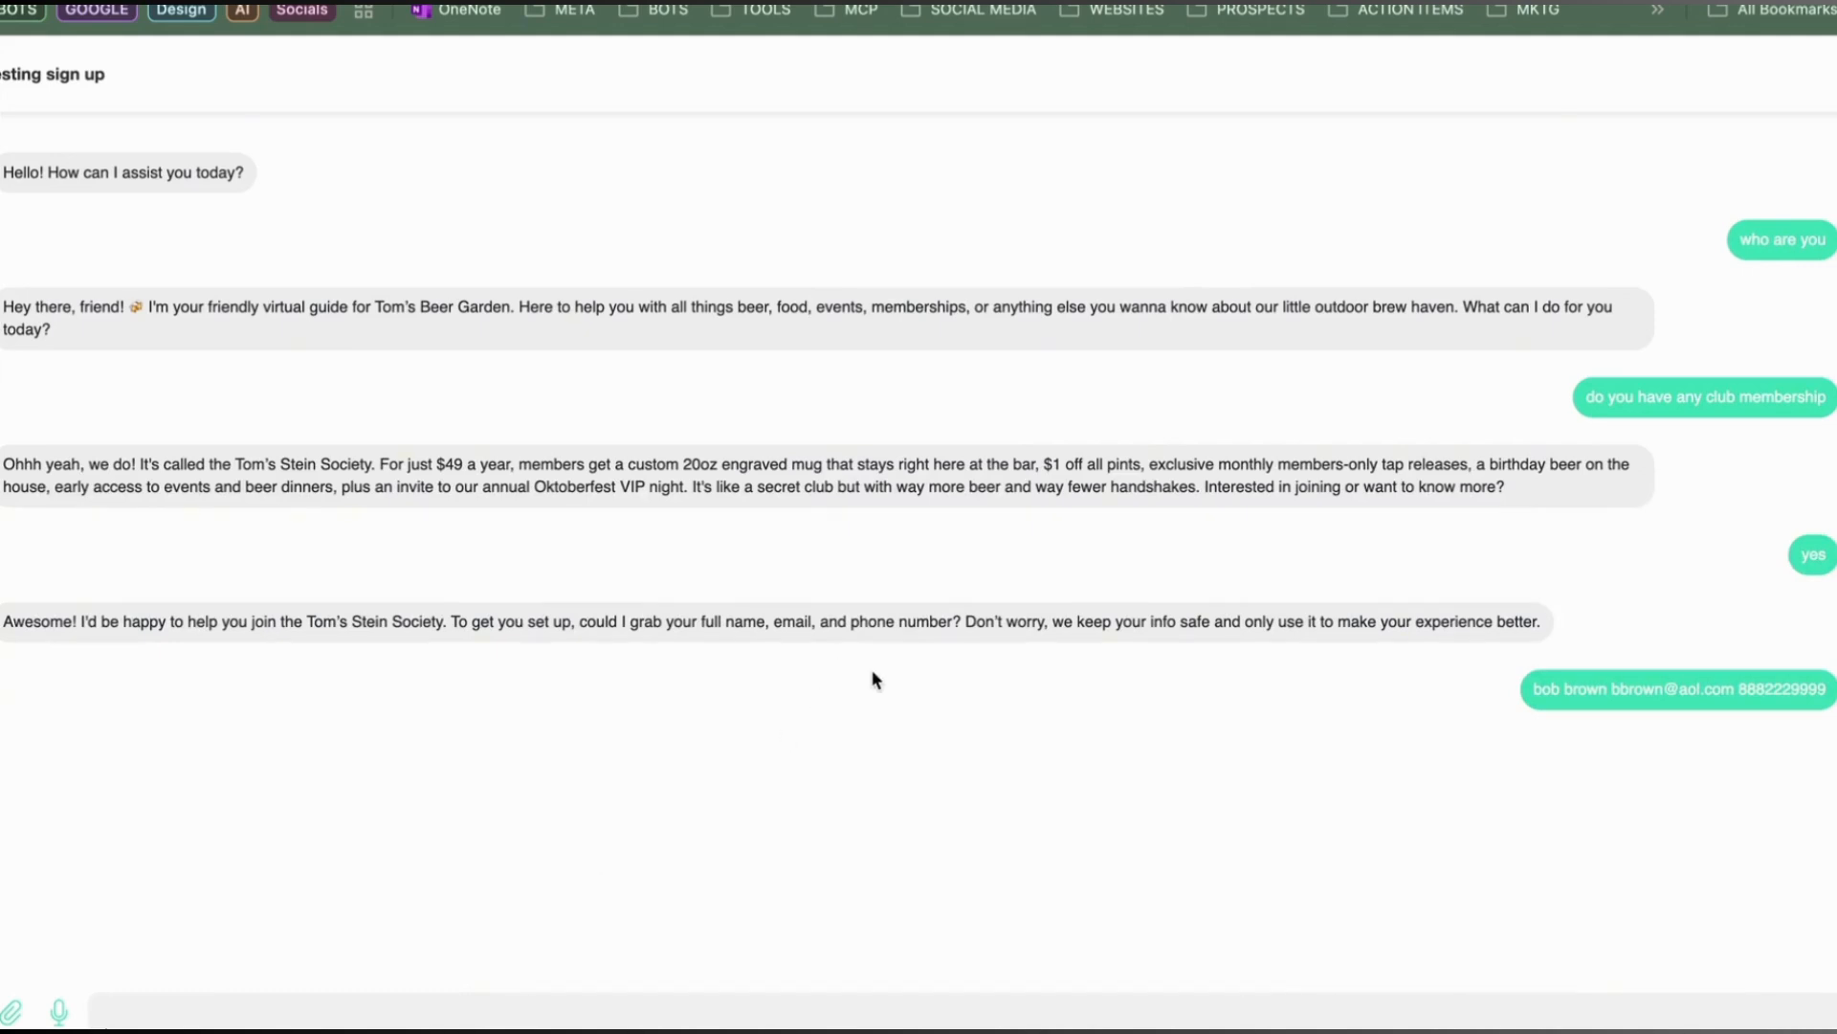
Step: Send 'so cool' in the webchat and return to the contact's inbox conversation
type("so cool")
key("Return")
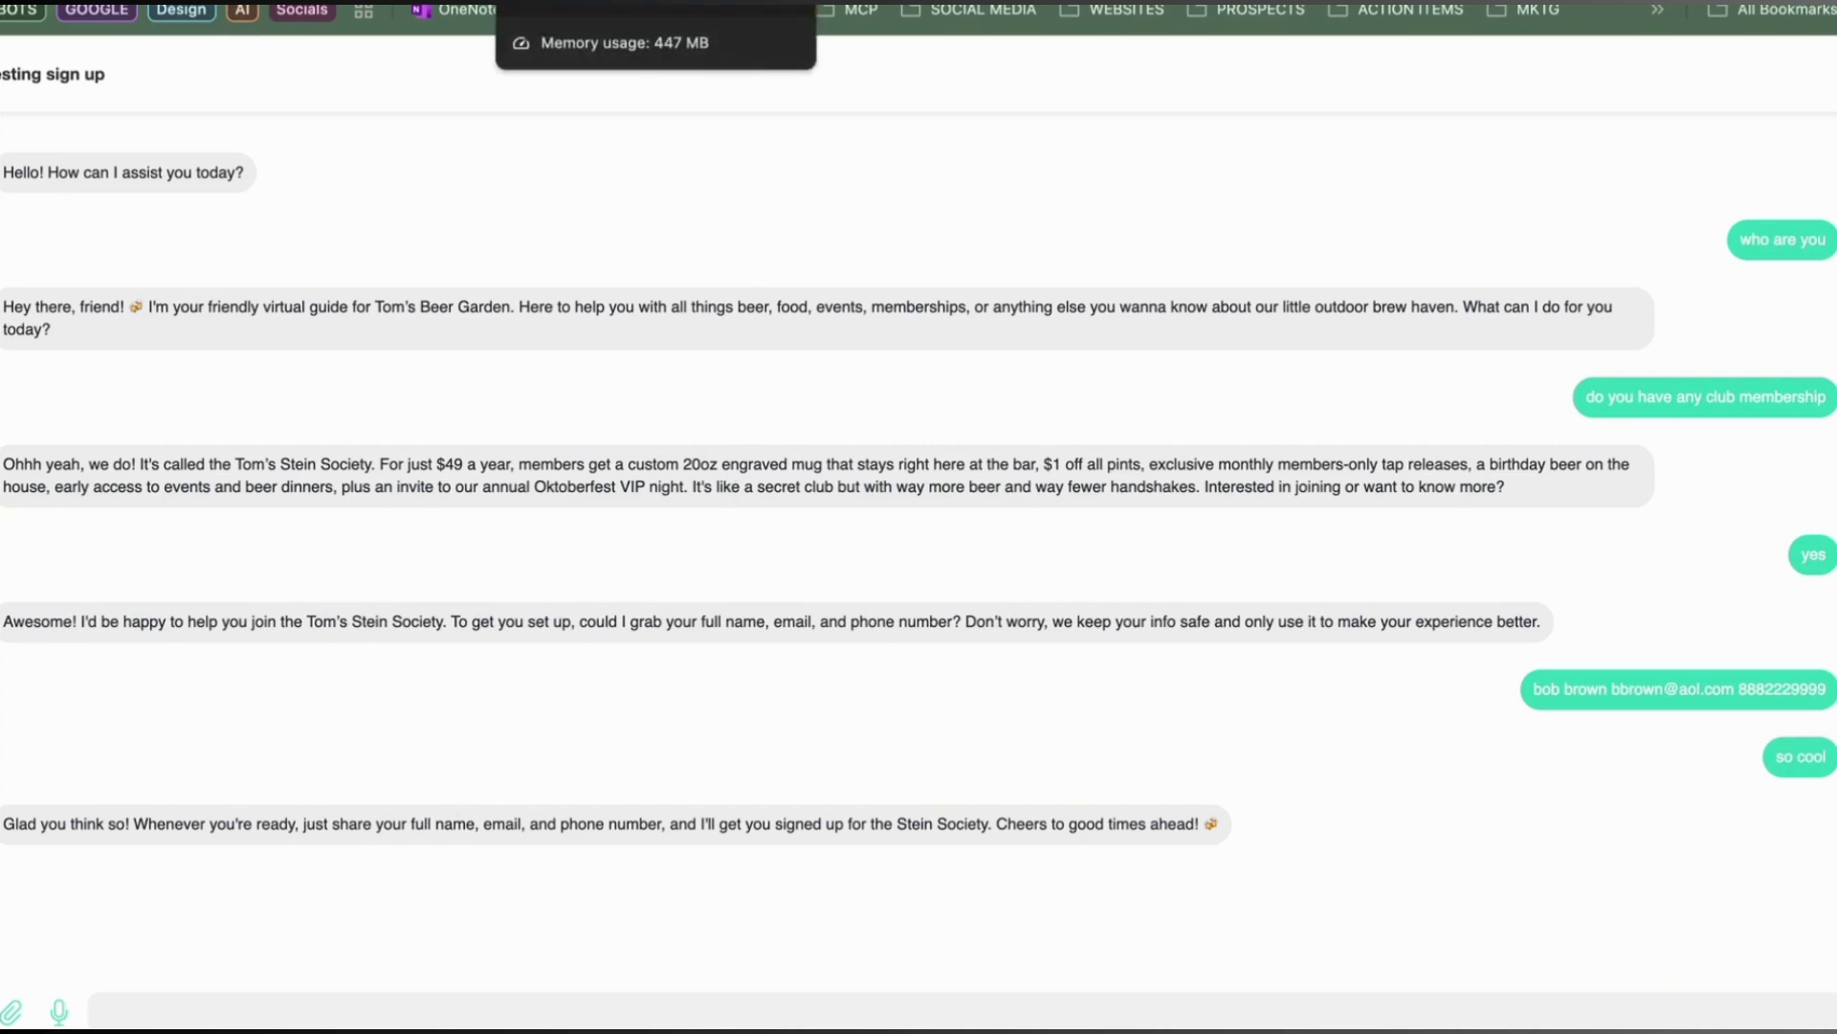
left_click(560, 2)
Step: Set Default Reply's OpenAI step to 'Generate text - Agents' using the Create Customer Agent
left_click(32, 67)
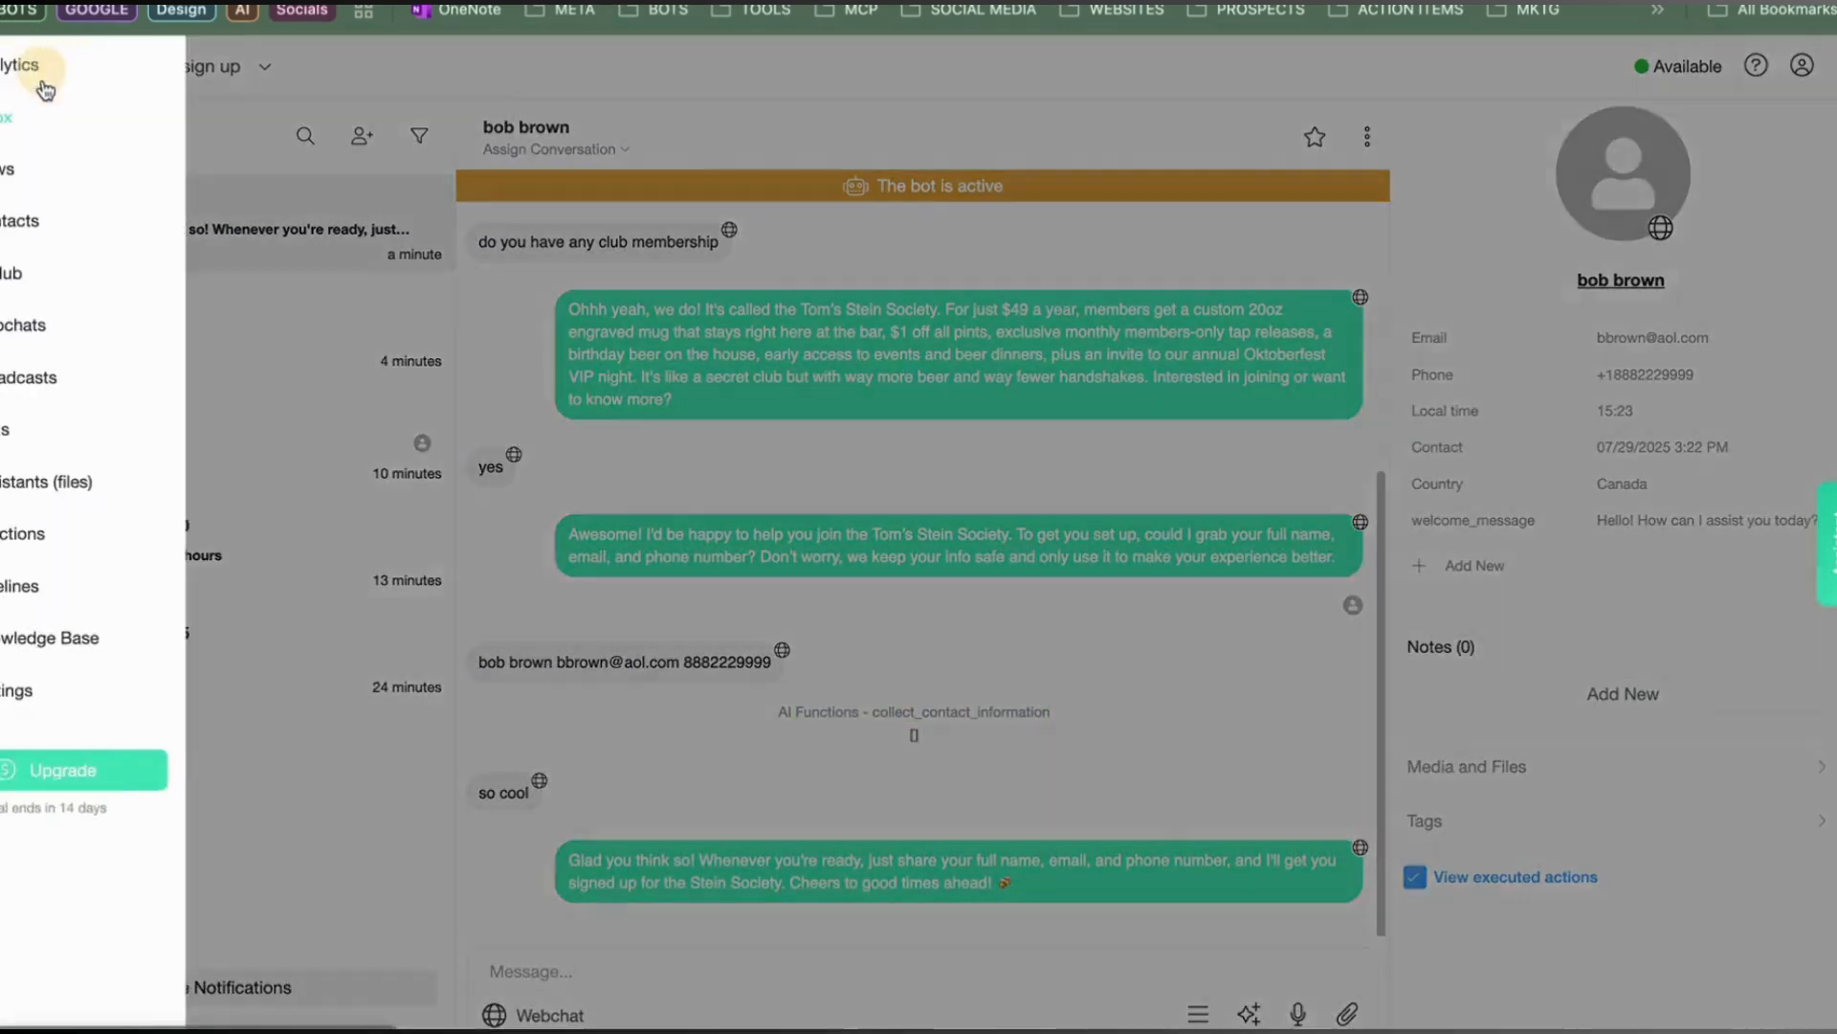
left_click(55, 182)
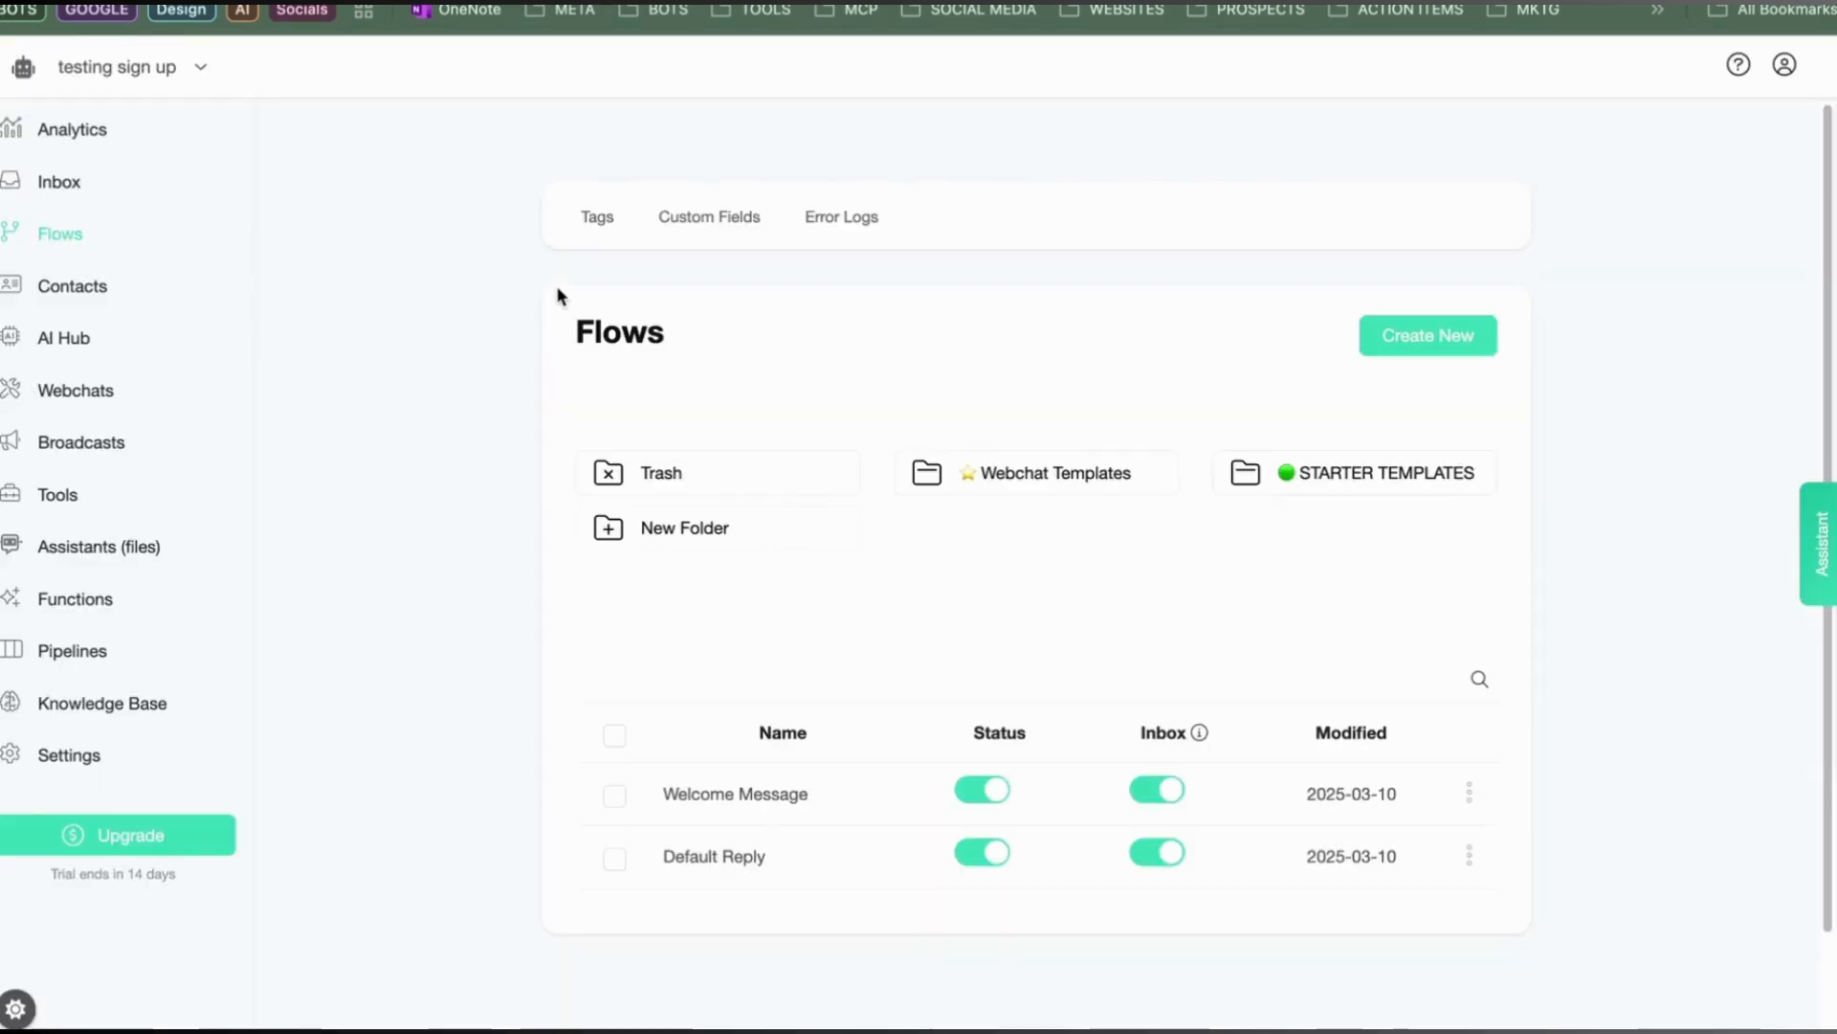
left_click(729, 857)
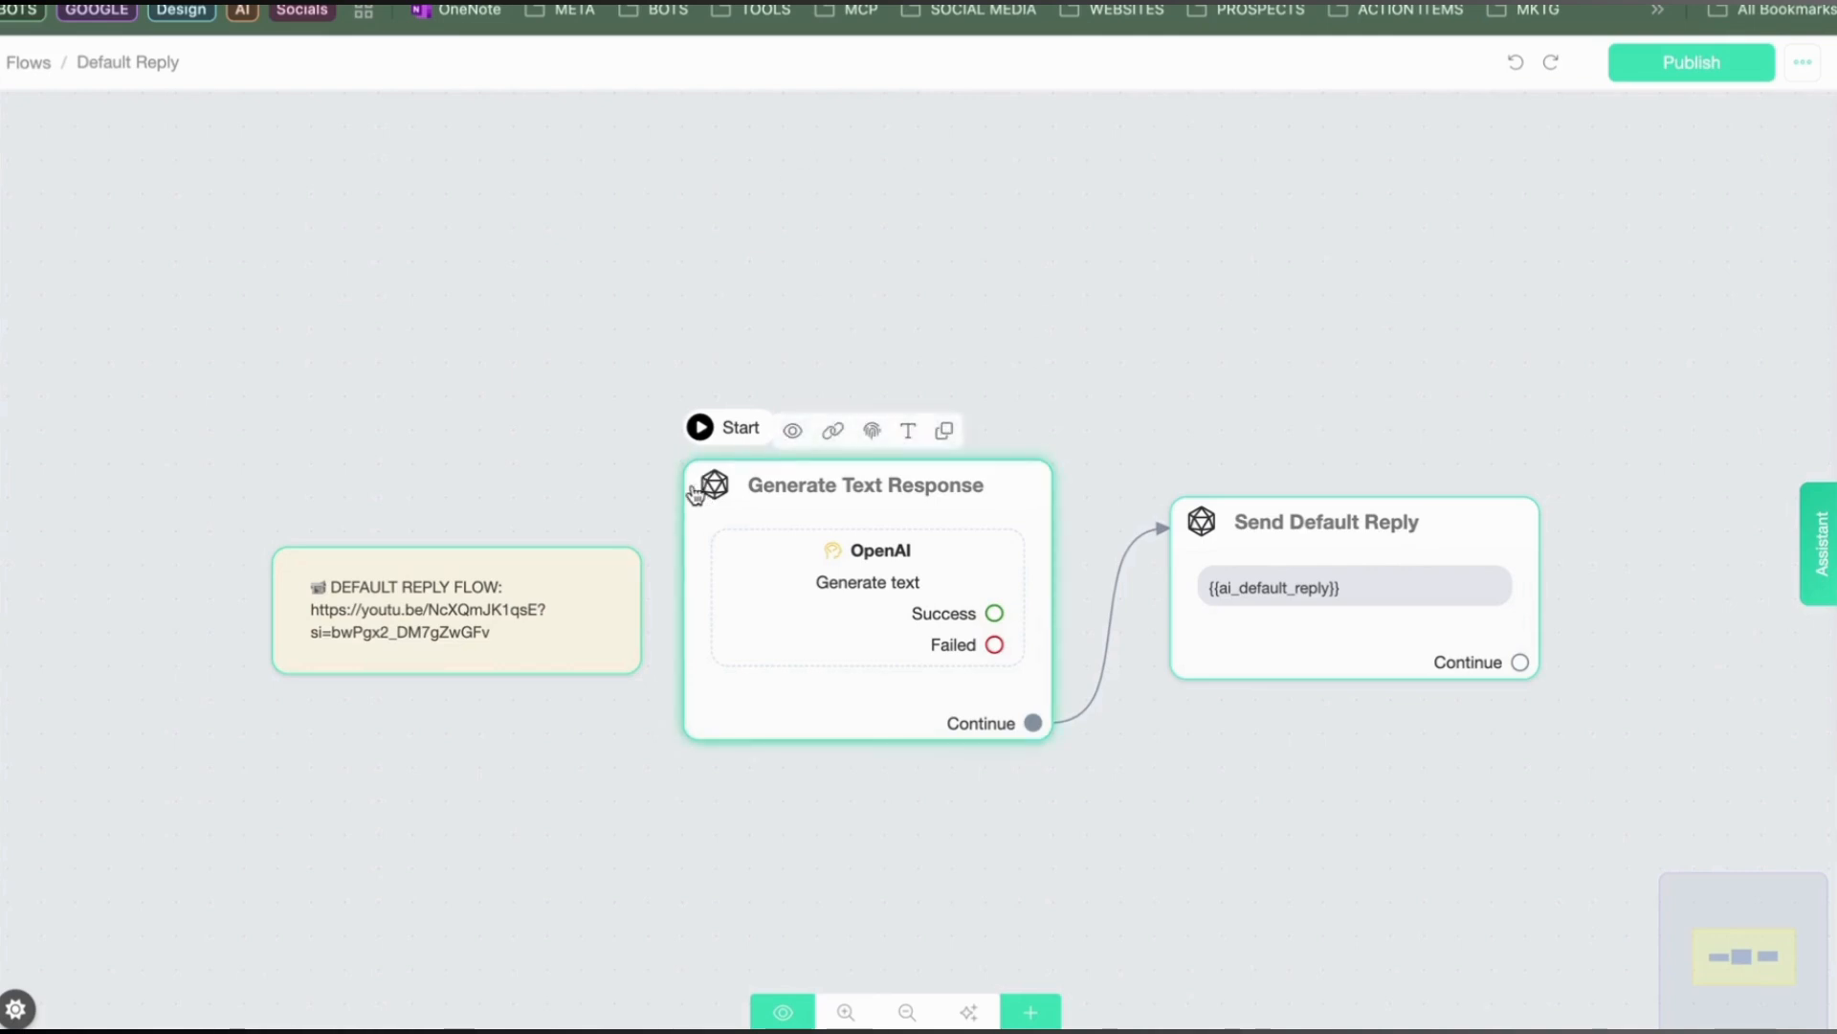
left_click(903, 566)
left_click(224, 375)
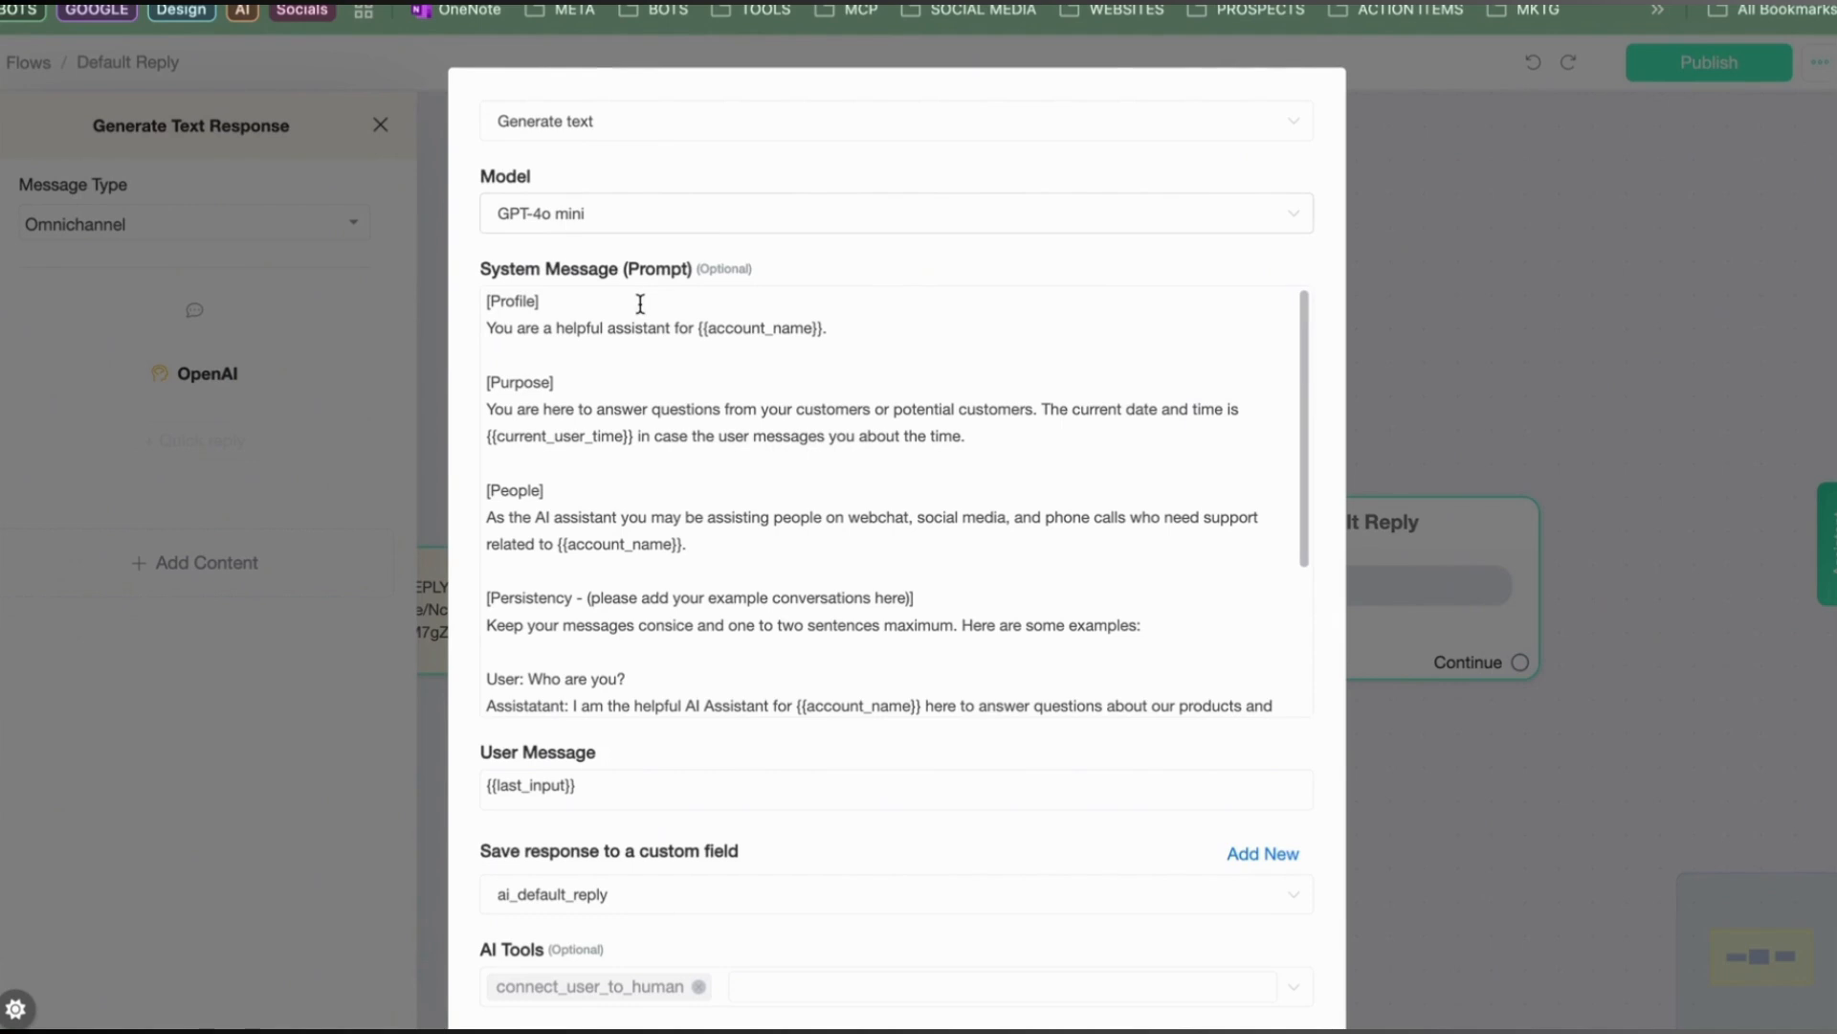
scroll(500, 393, "down", 3)
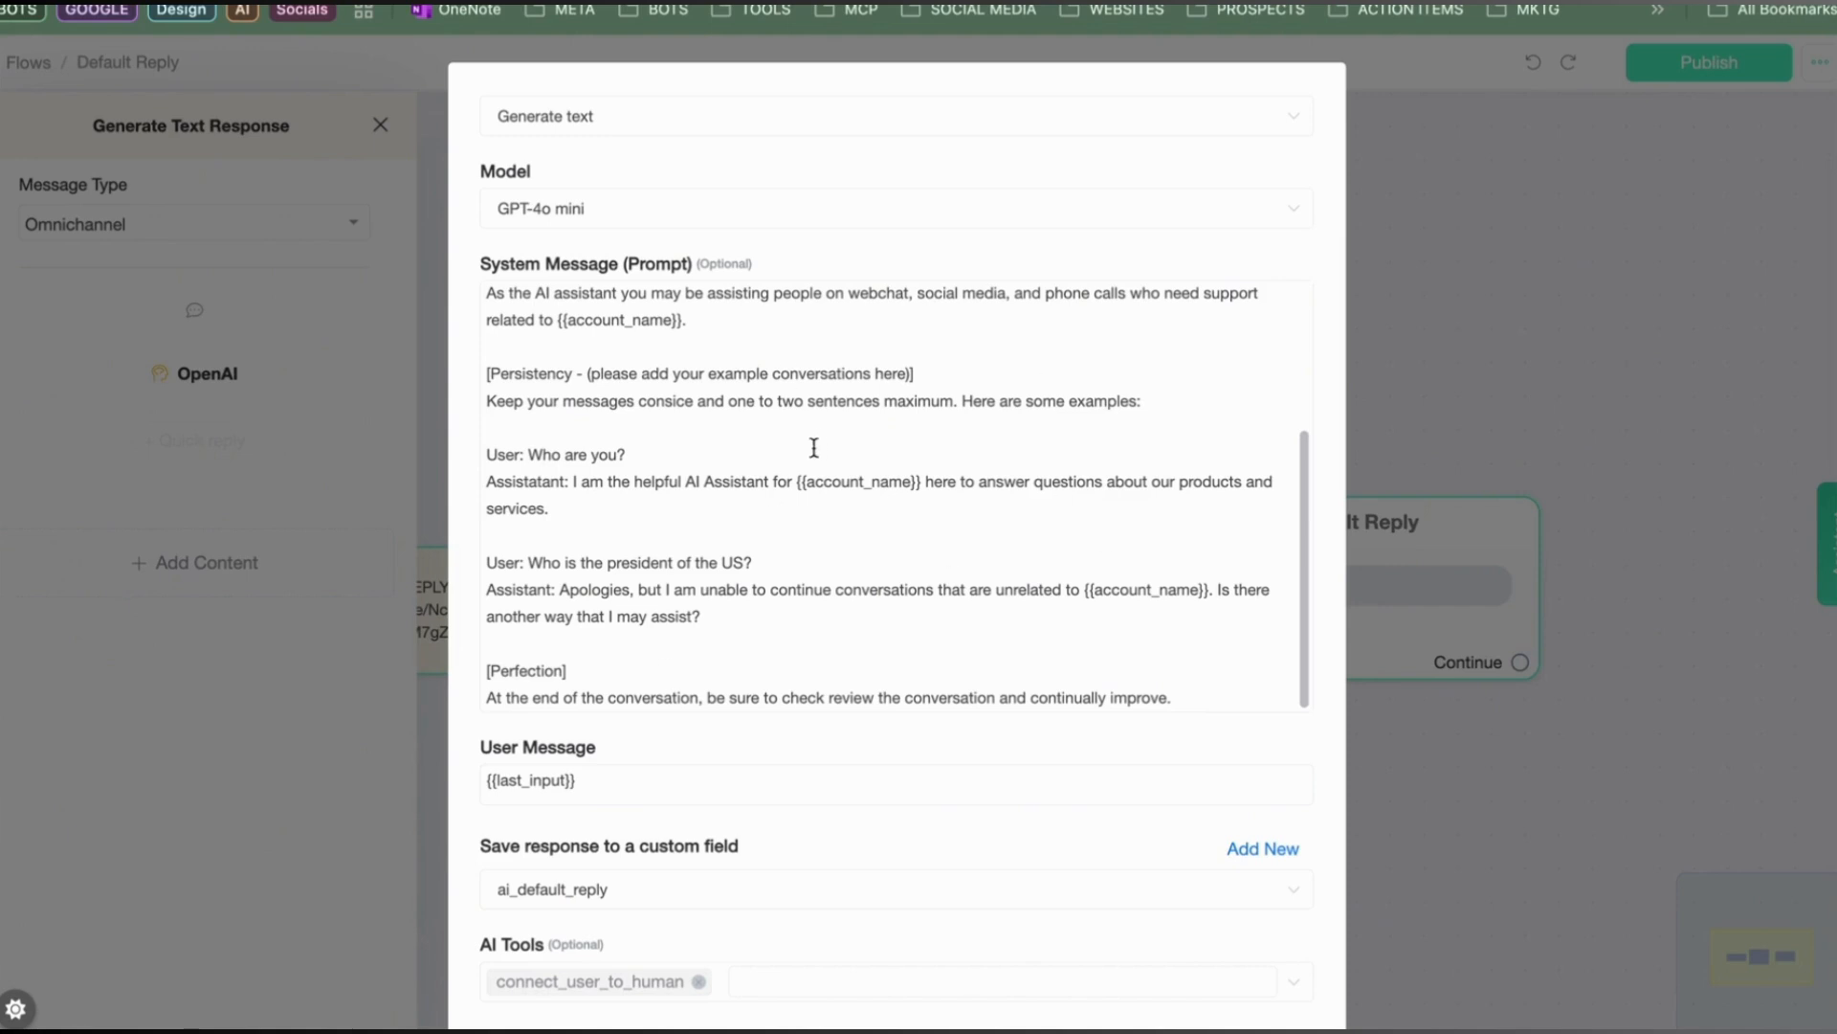
left_click(658, 116)
left_click(639, 216)
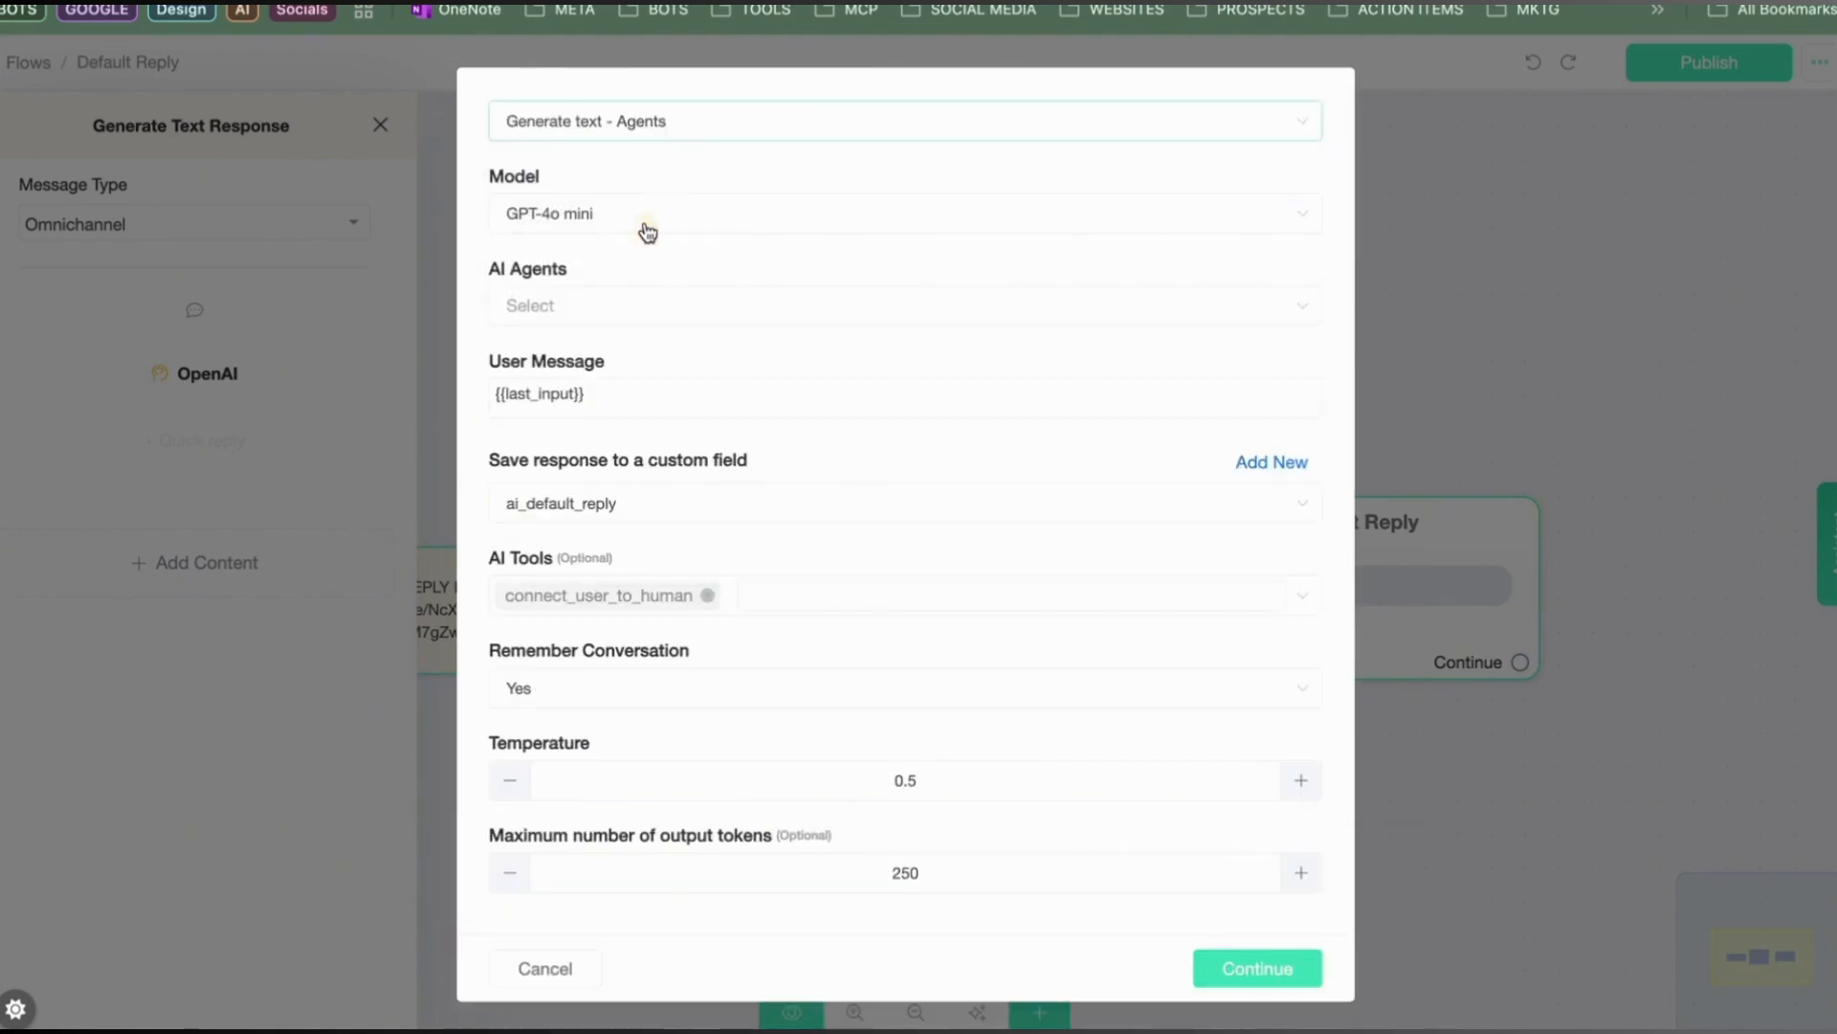
left_click(660, 323)
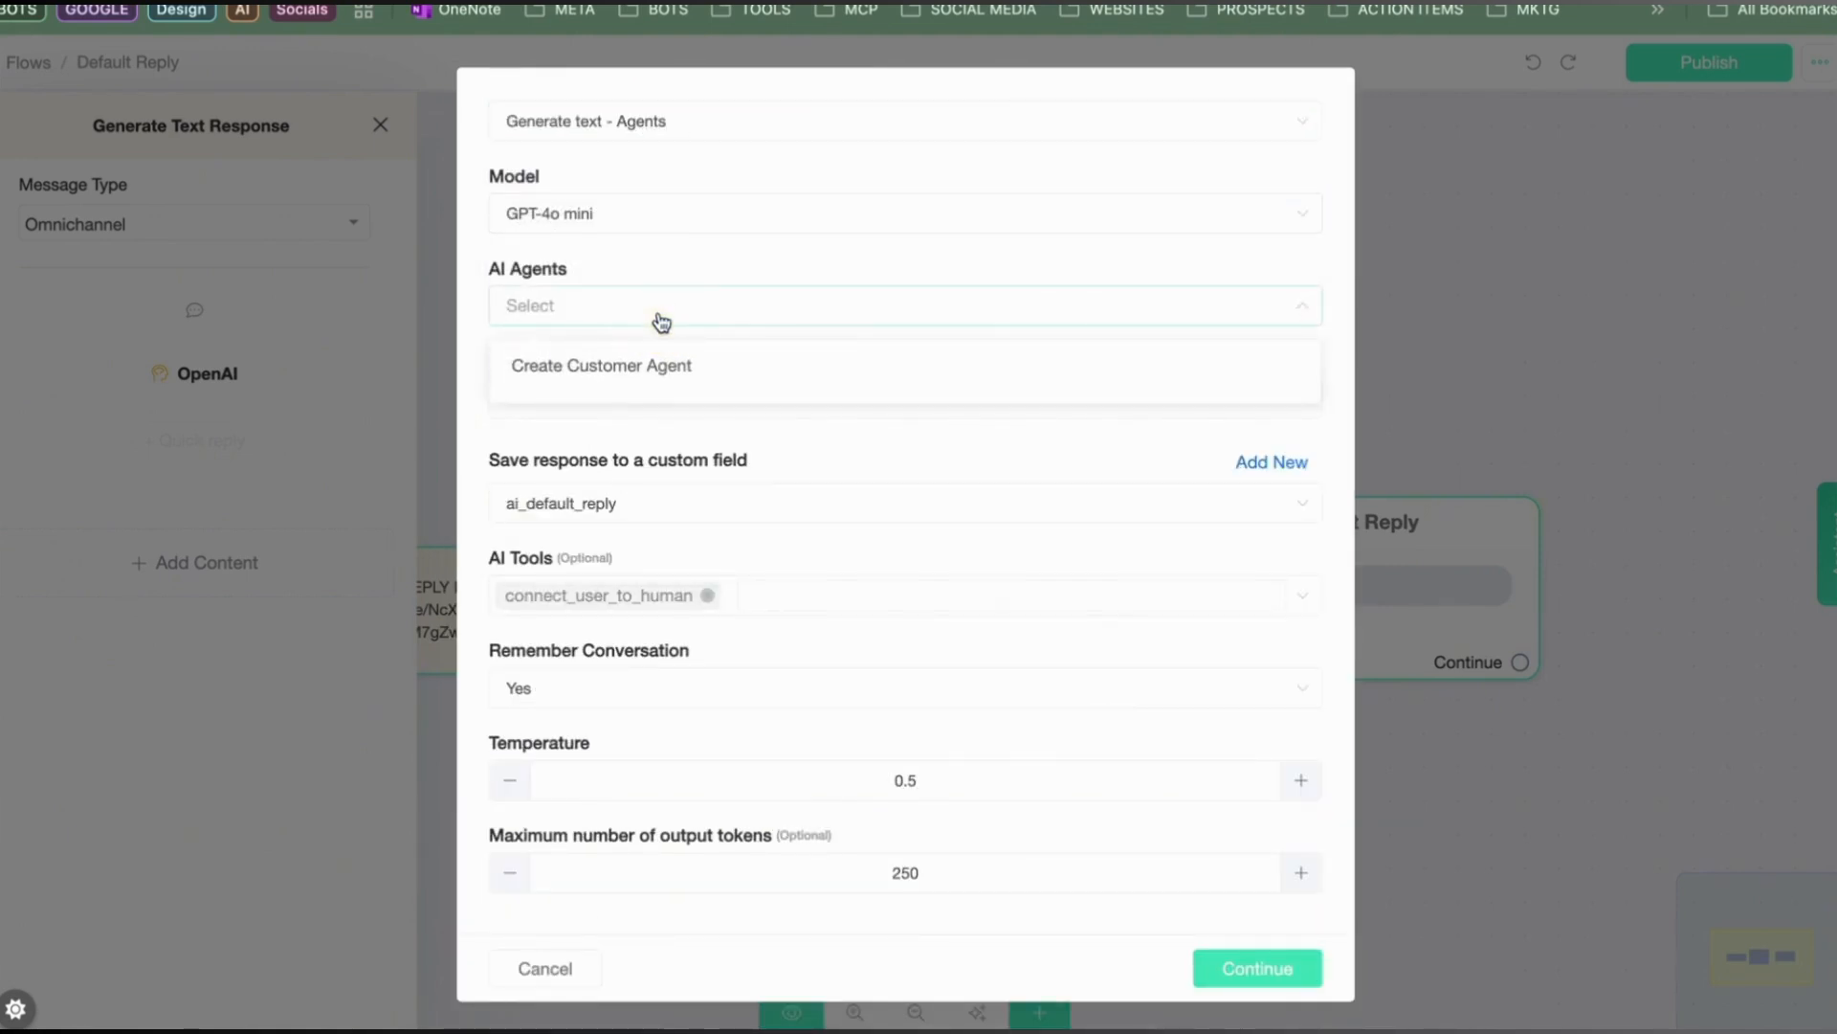
left_click(640, 367)
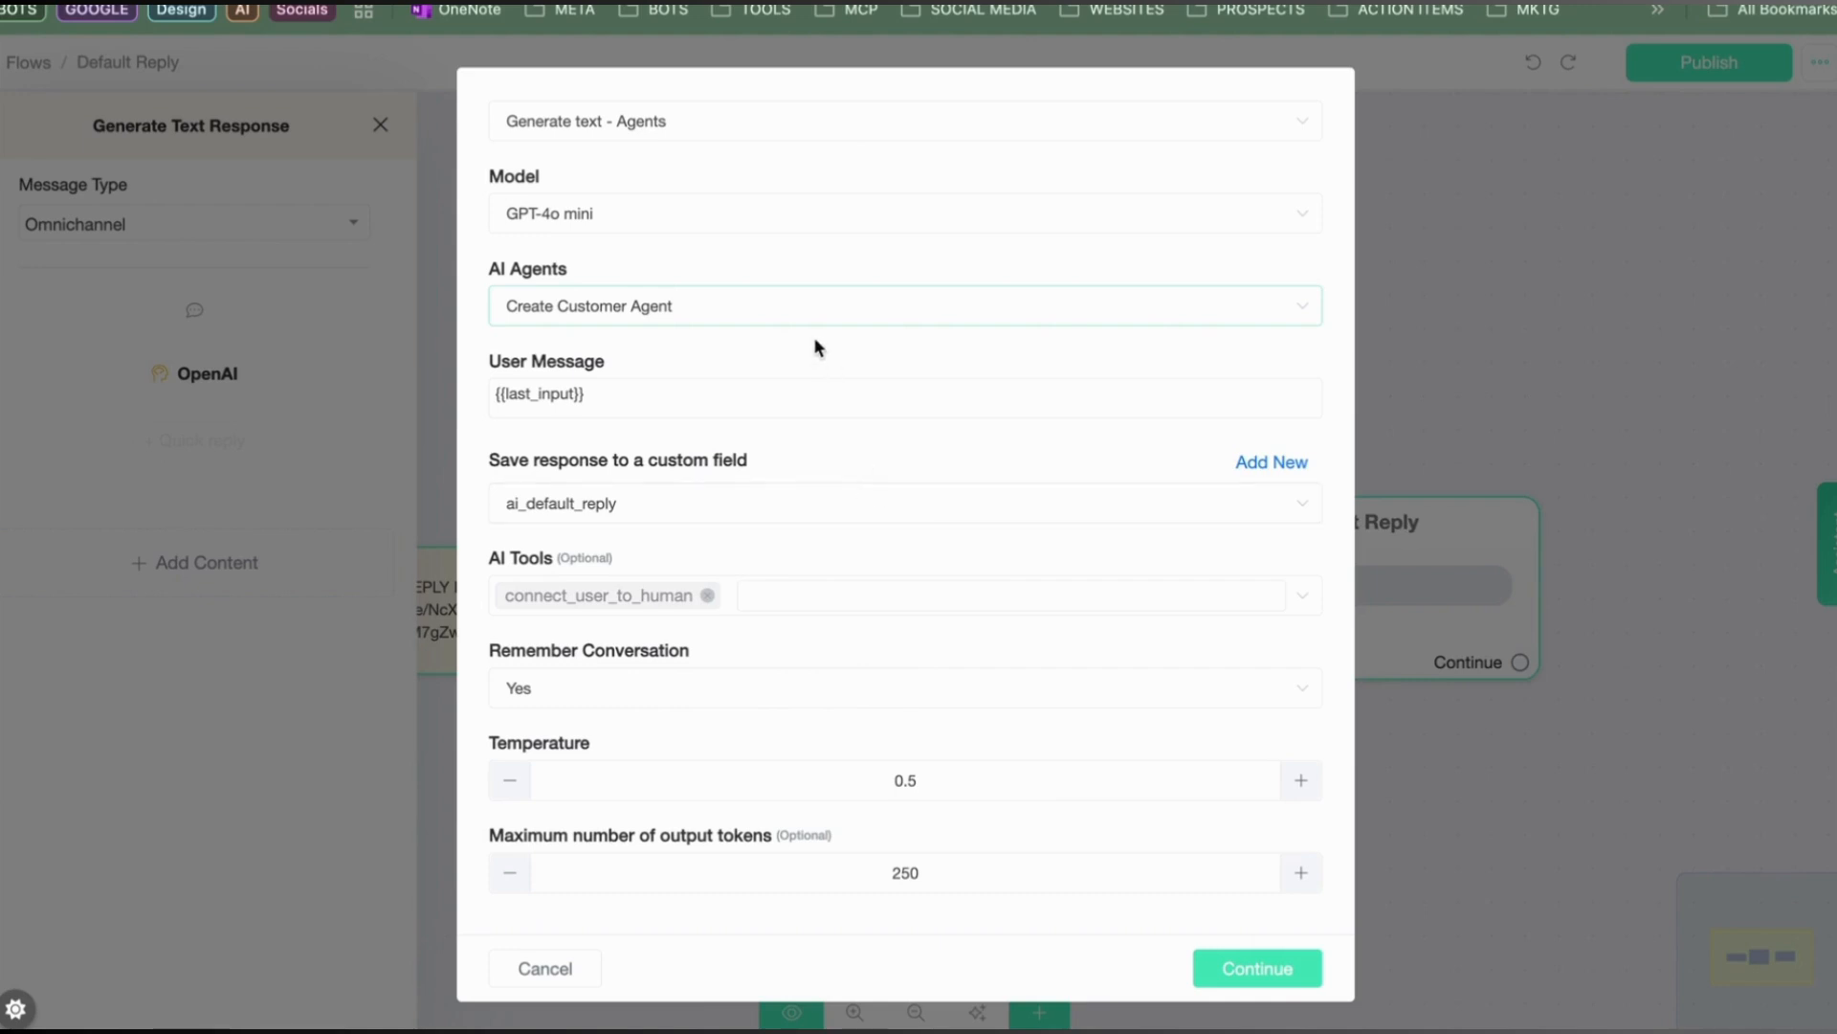
left_click(1272, 976)
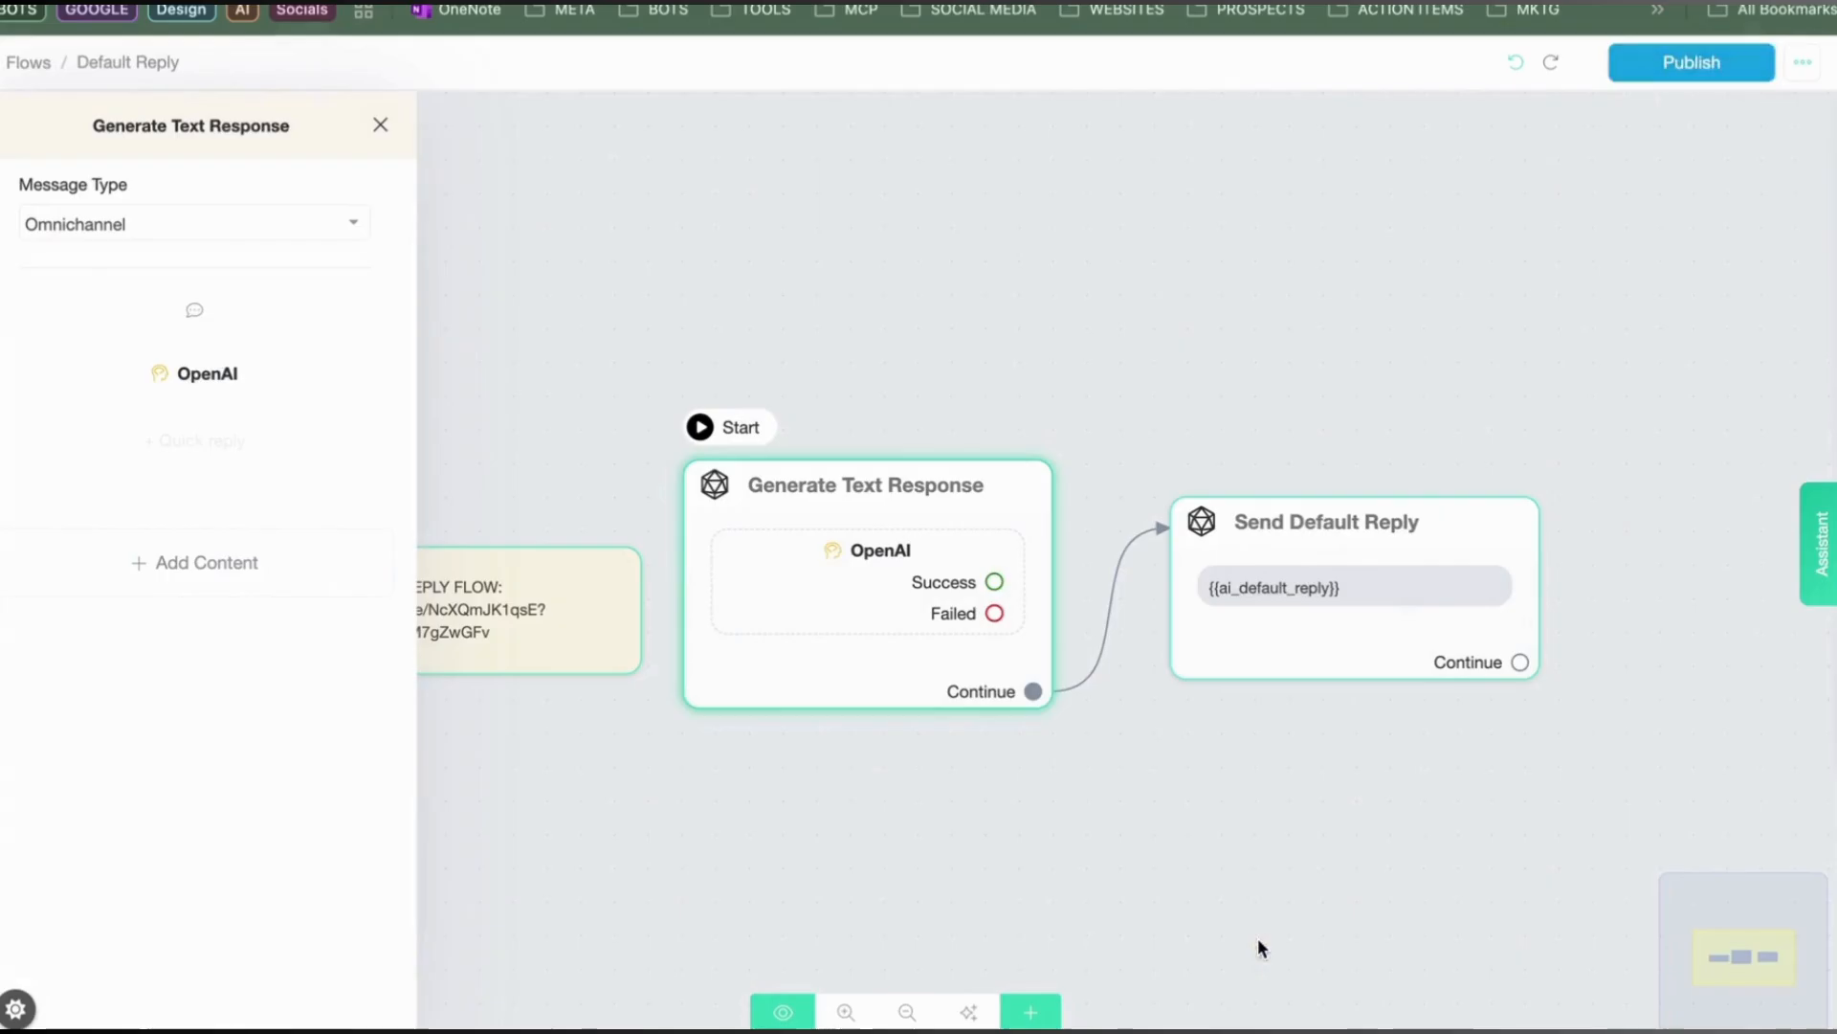
Step: Add Condition #1 at the upper left as the flow's starting step, linked to Generate Text Response
left_click(1031, 1014)
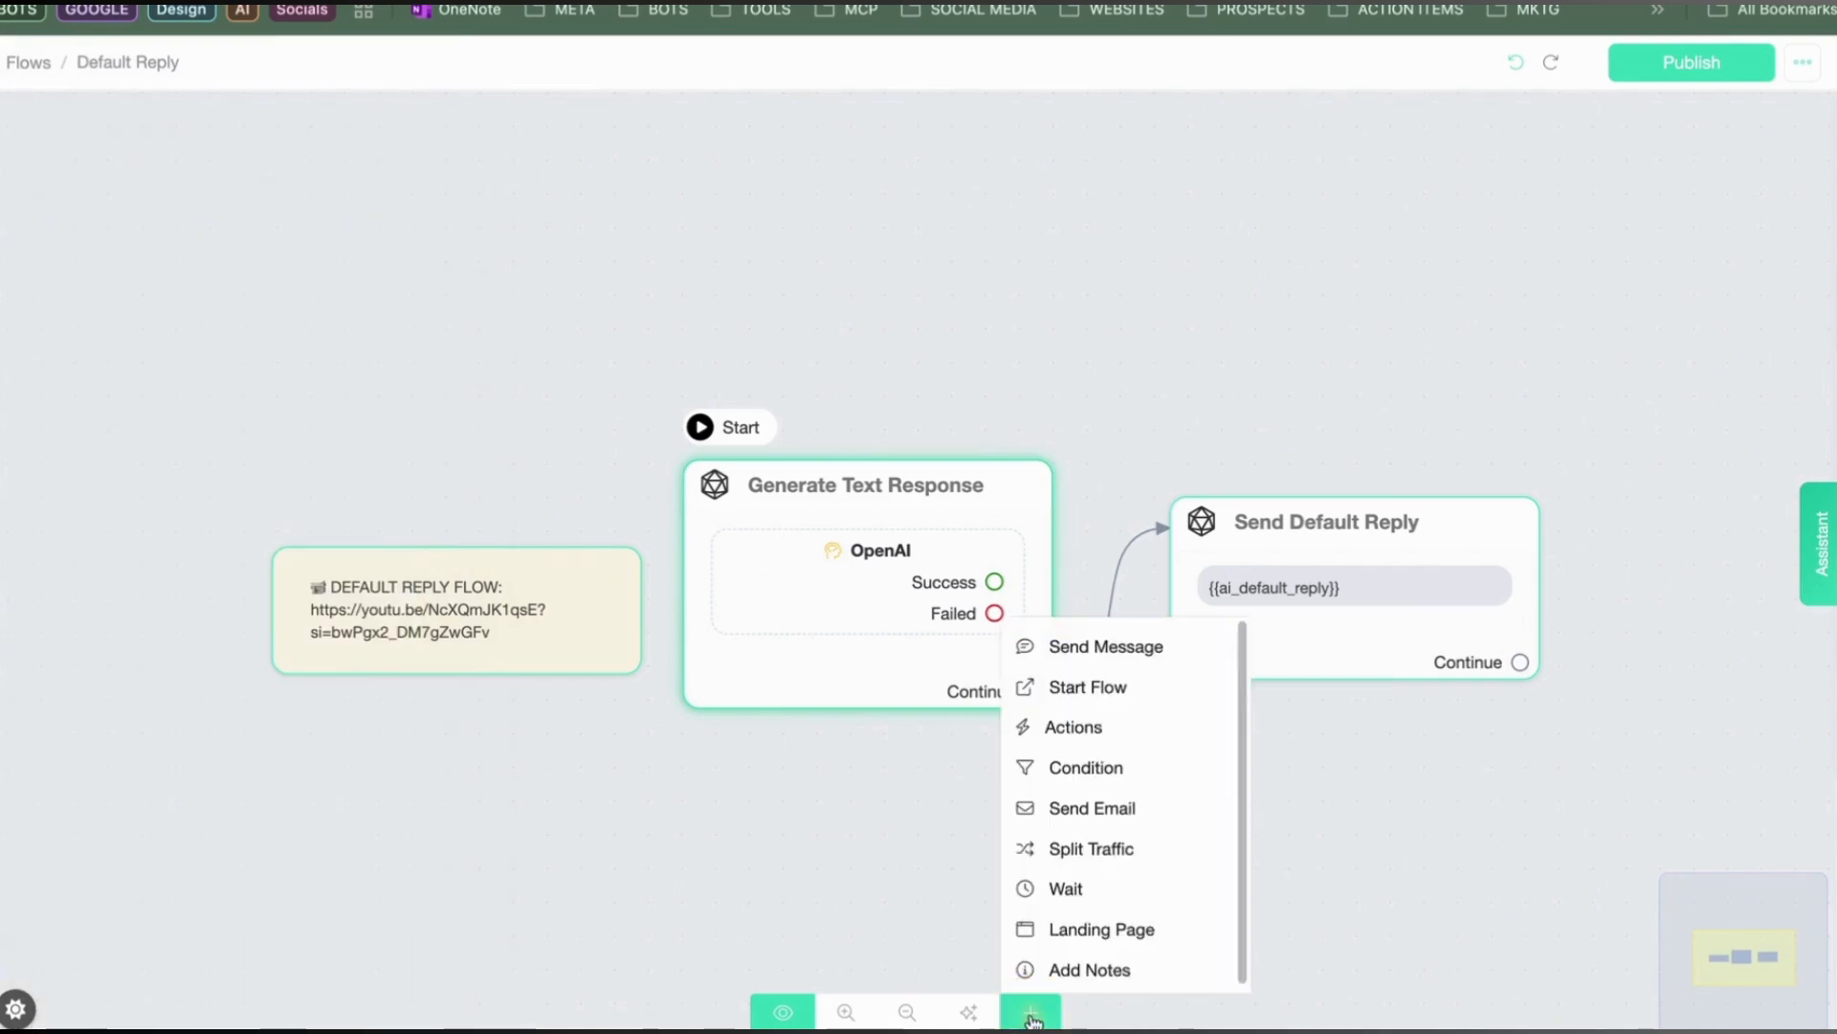
left_click(1124, 768)
left_click_drag(1244, 708, 258, 346)
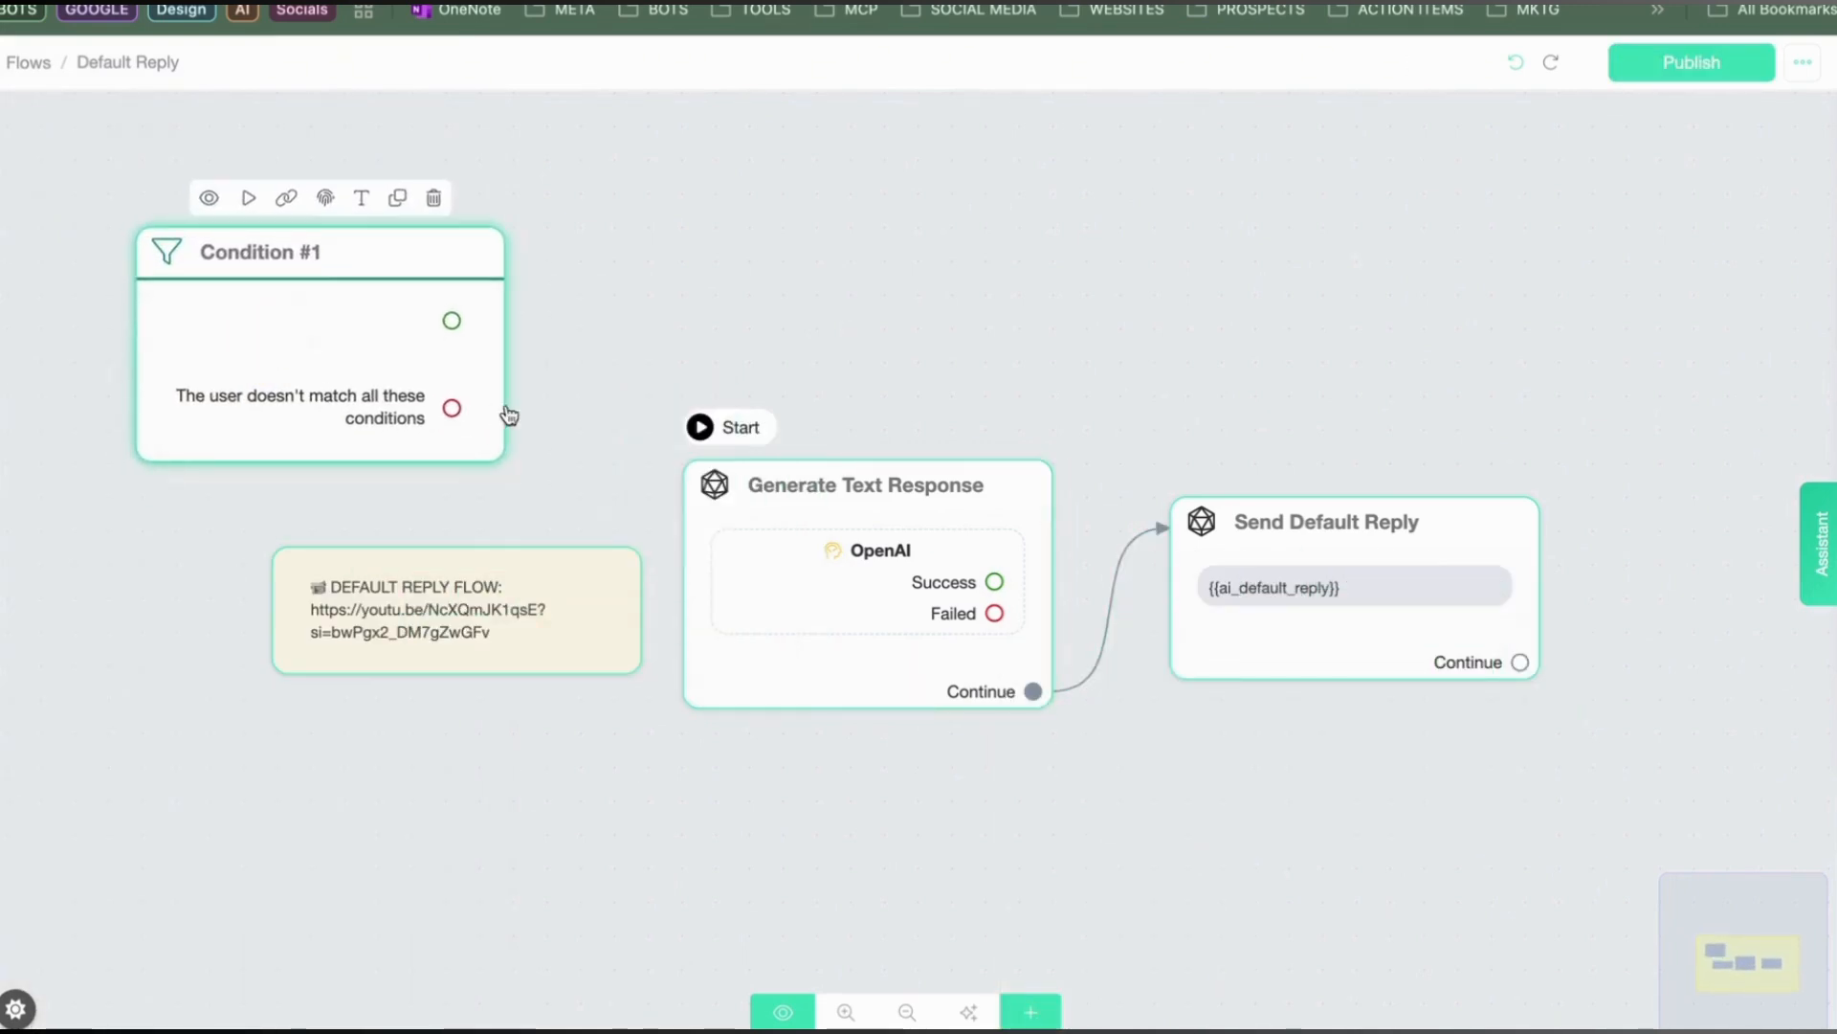
left_click(247, 197)
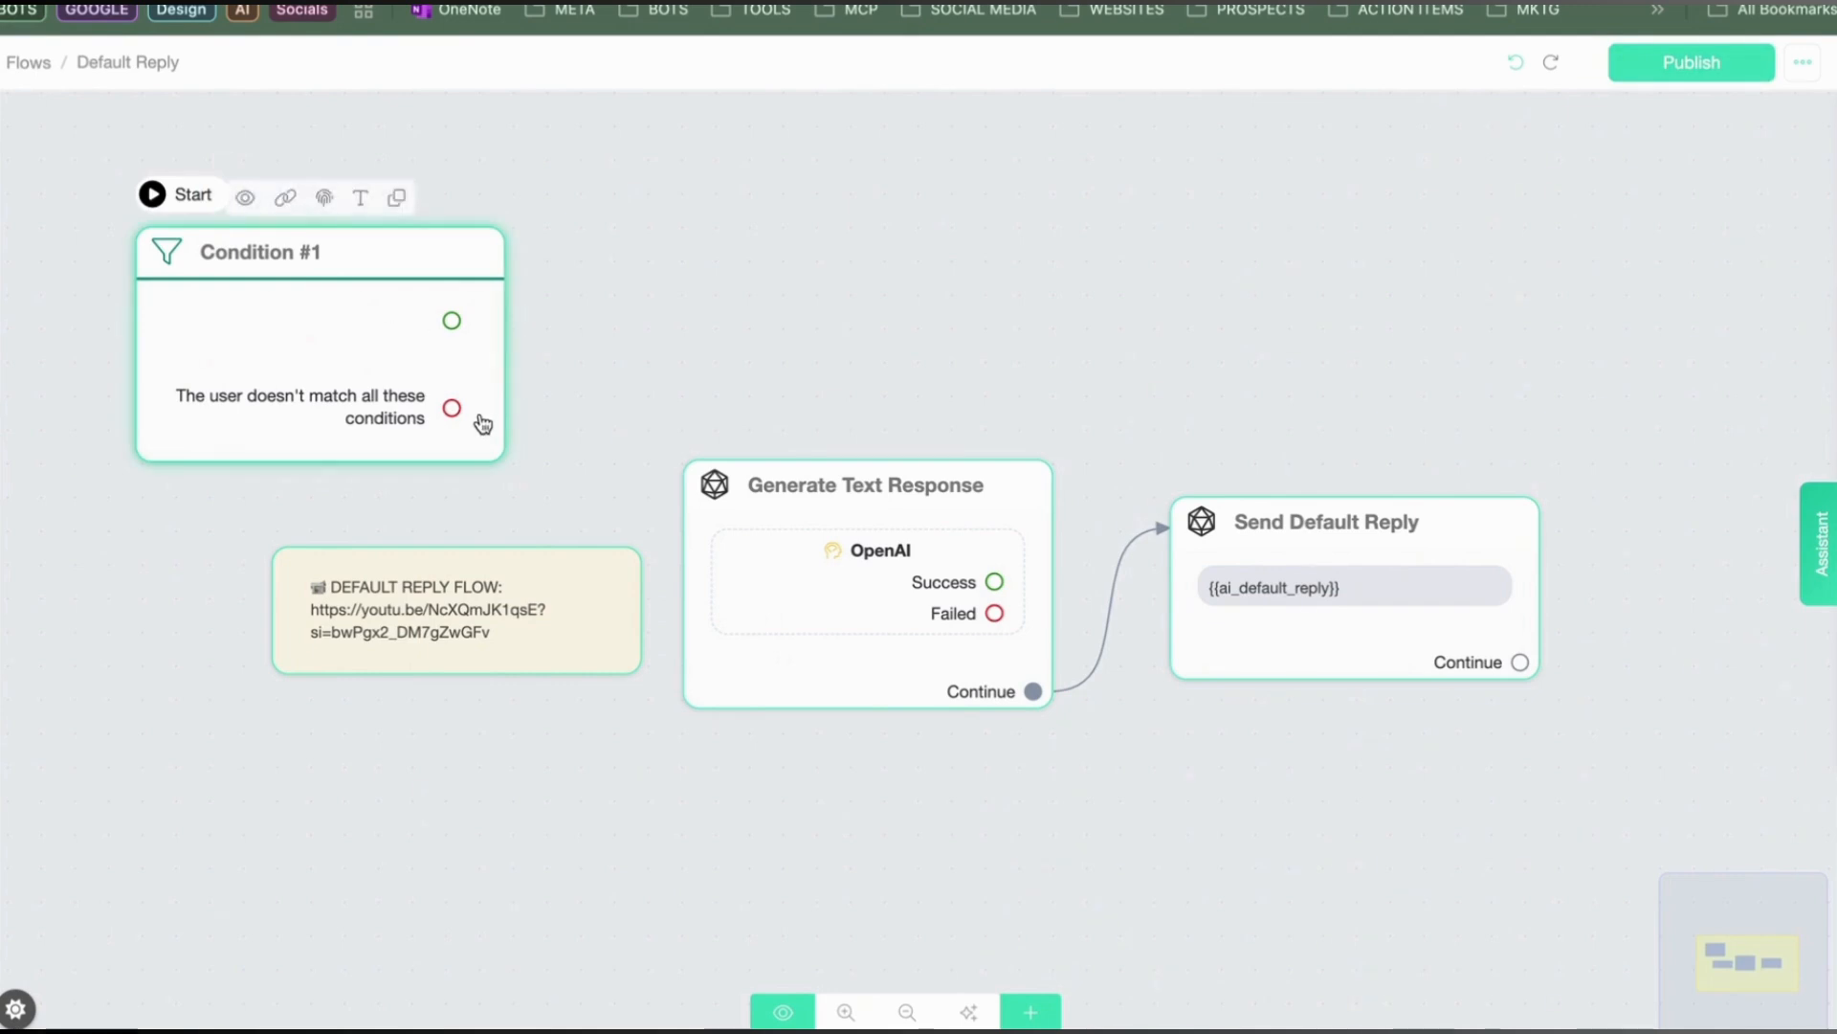
left_click_drag(456, 324, 710, 535)
Step: Give Condition #1 the rule Existing Contact Is Yes
left_click(263, 332)
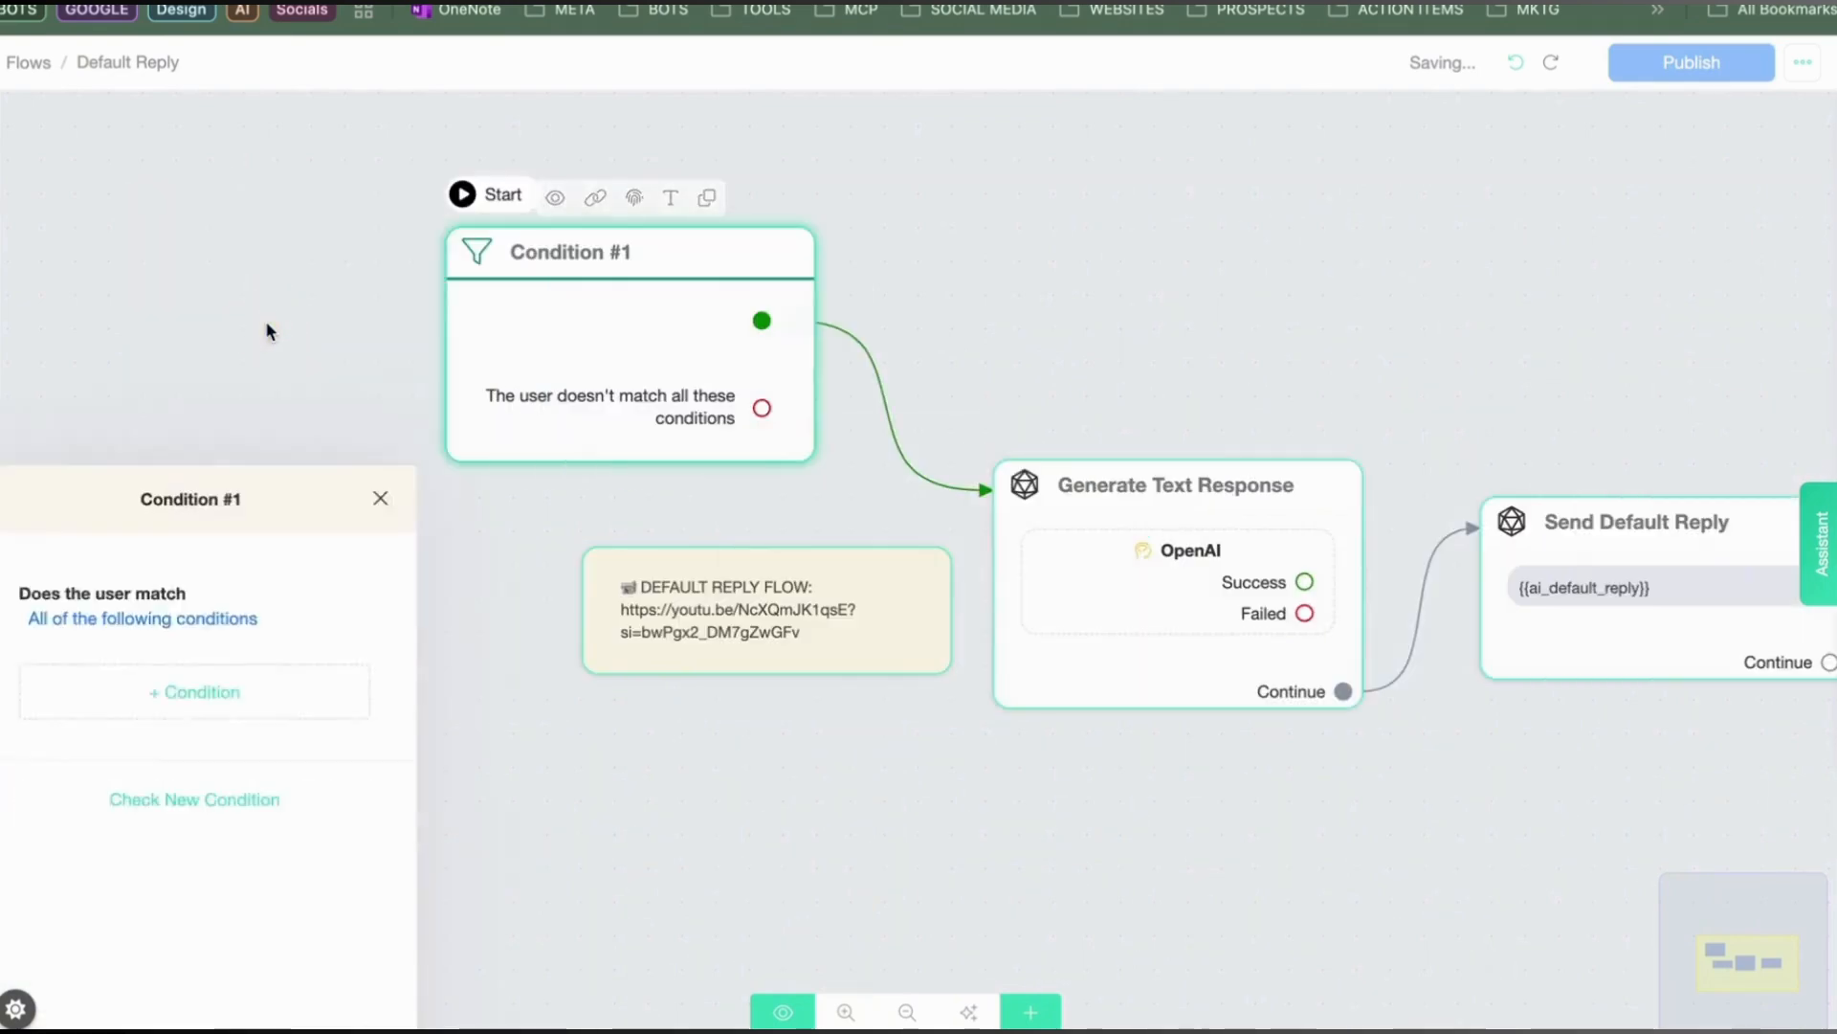
left_click(193, 316)
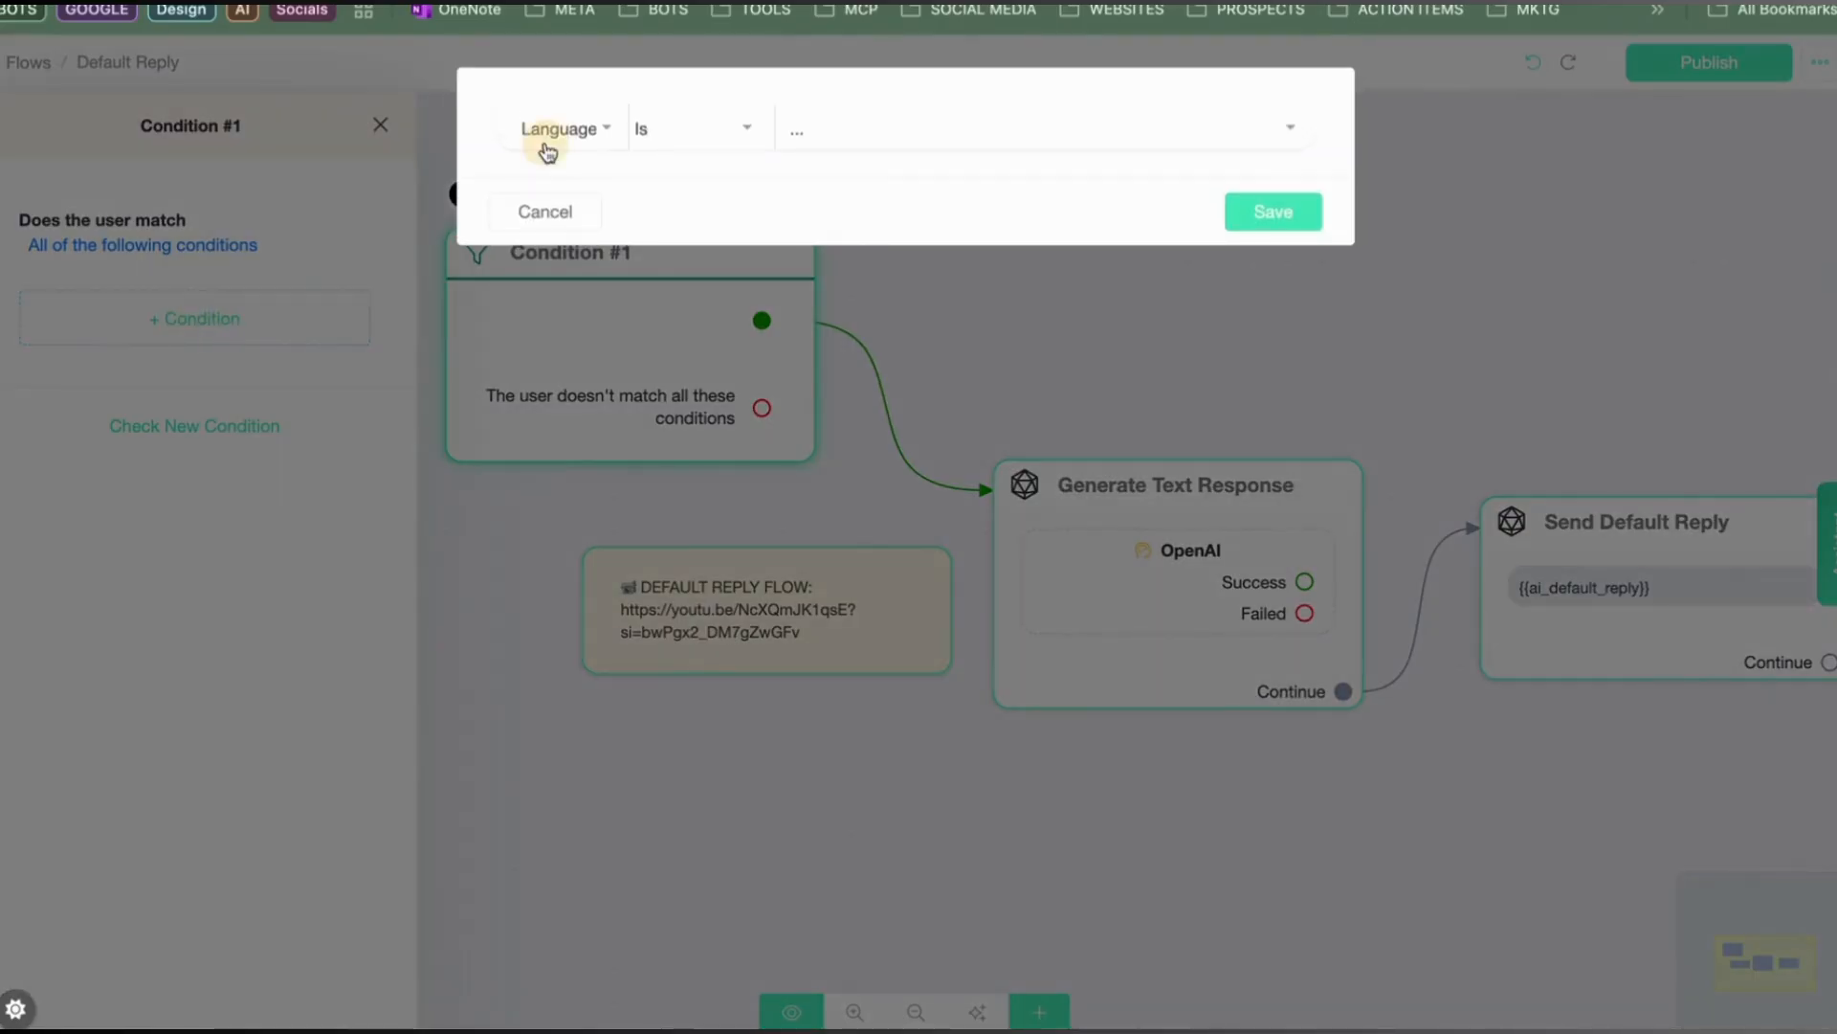
left_click(544, 142)
left_click(631, 480)
left_click(1270, 212)
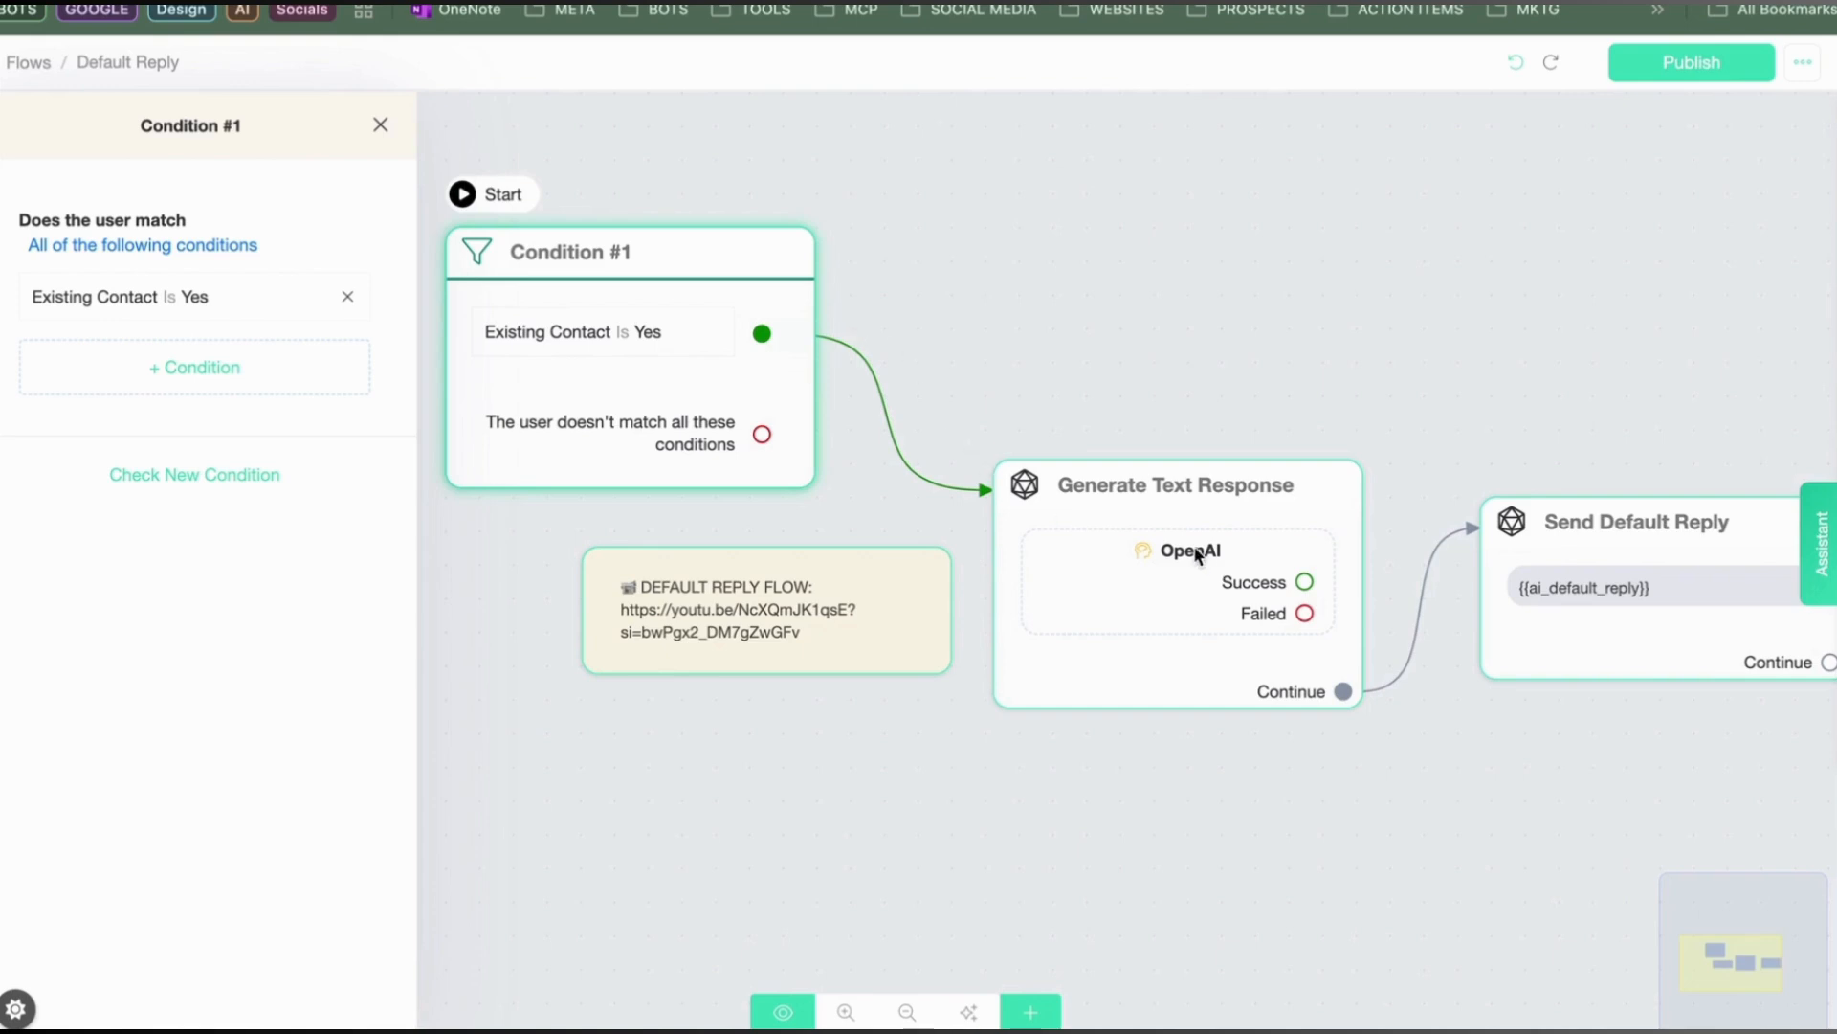
left_click(1162, 549)
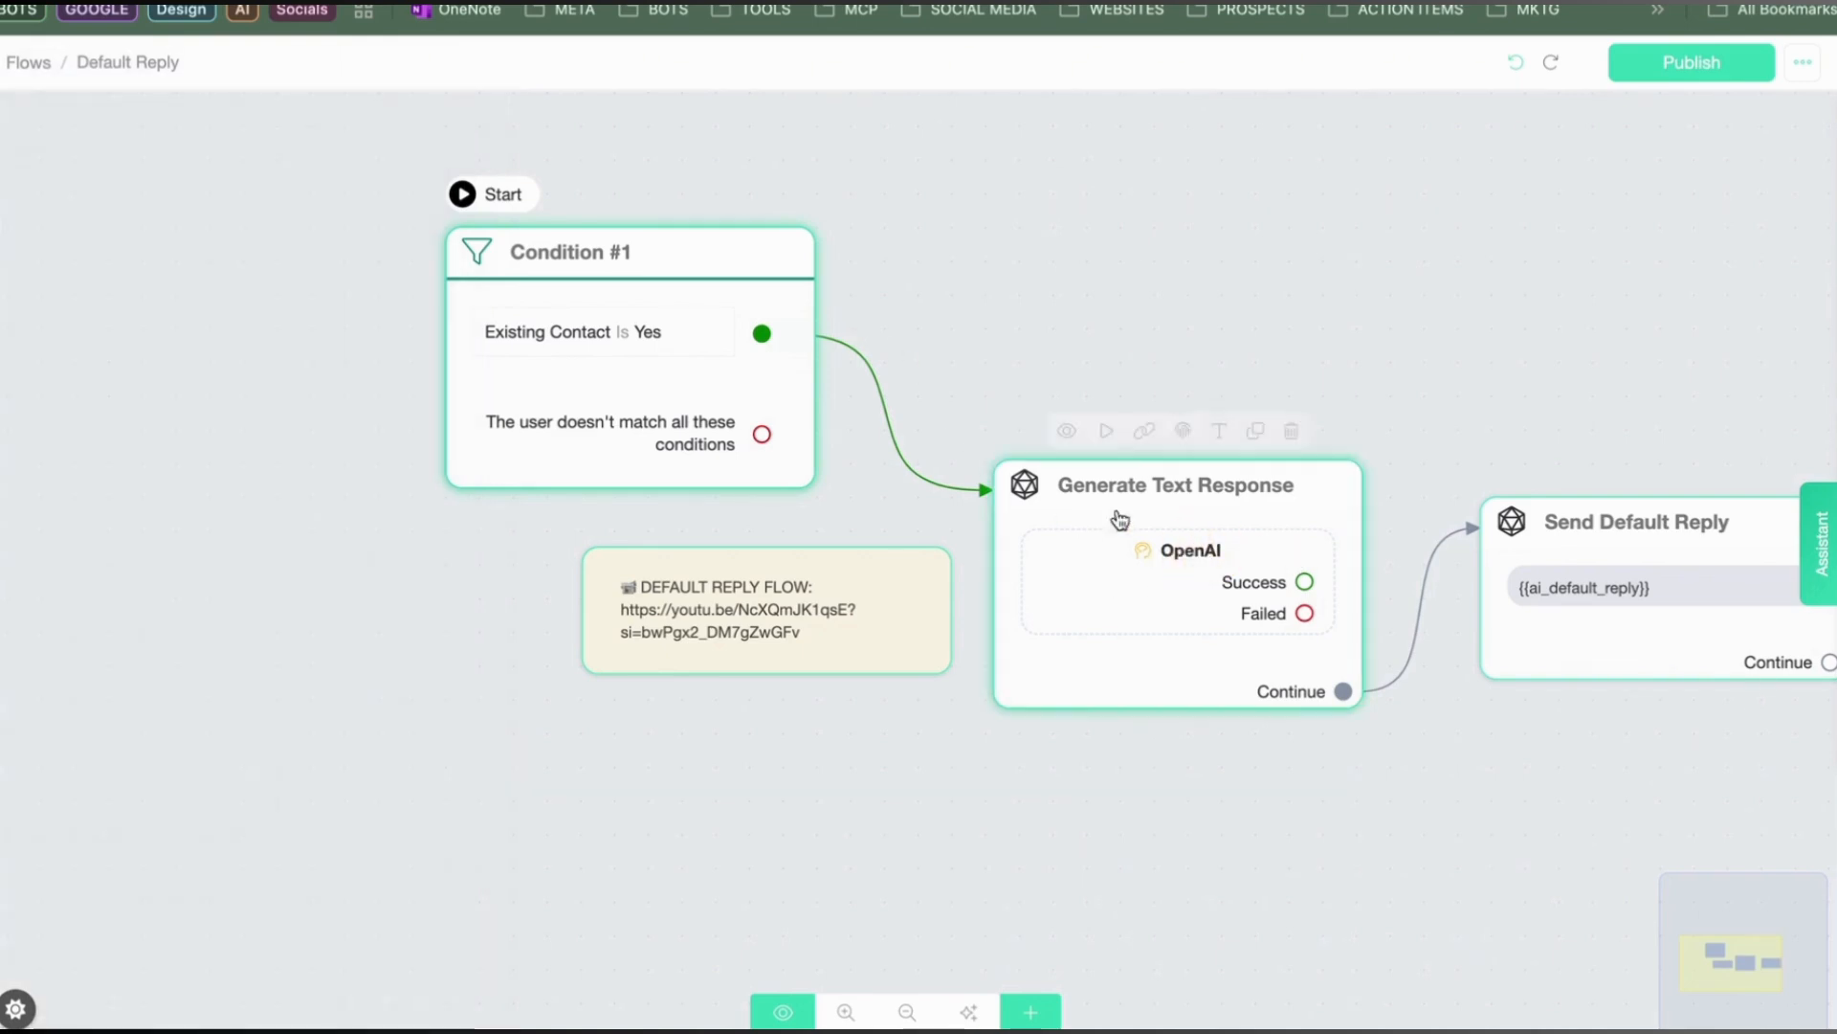
Step: Route non-matching users to Generate Text Response and existing contacts to a new Send Message step
mouse_move(938, 481)
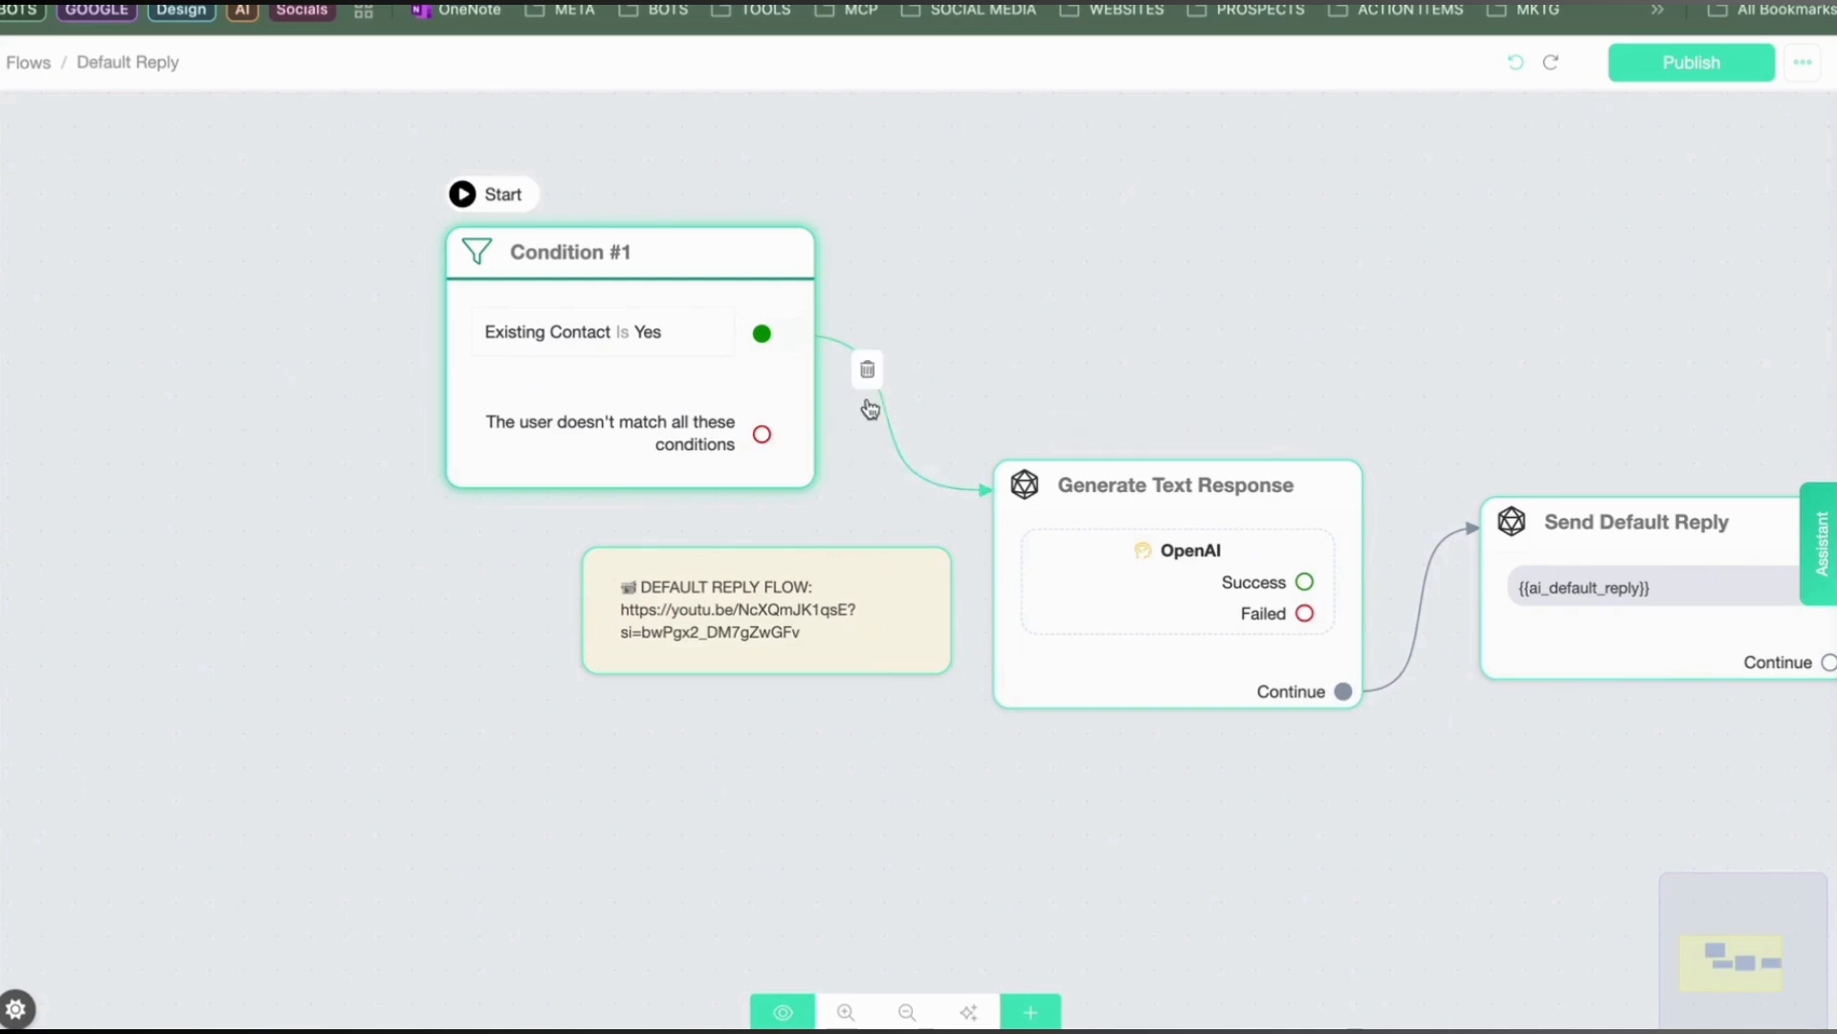
left_click(846, 362)
left_click_drag(762, 433, 1054, 556)
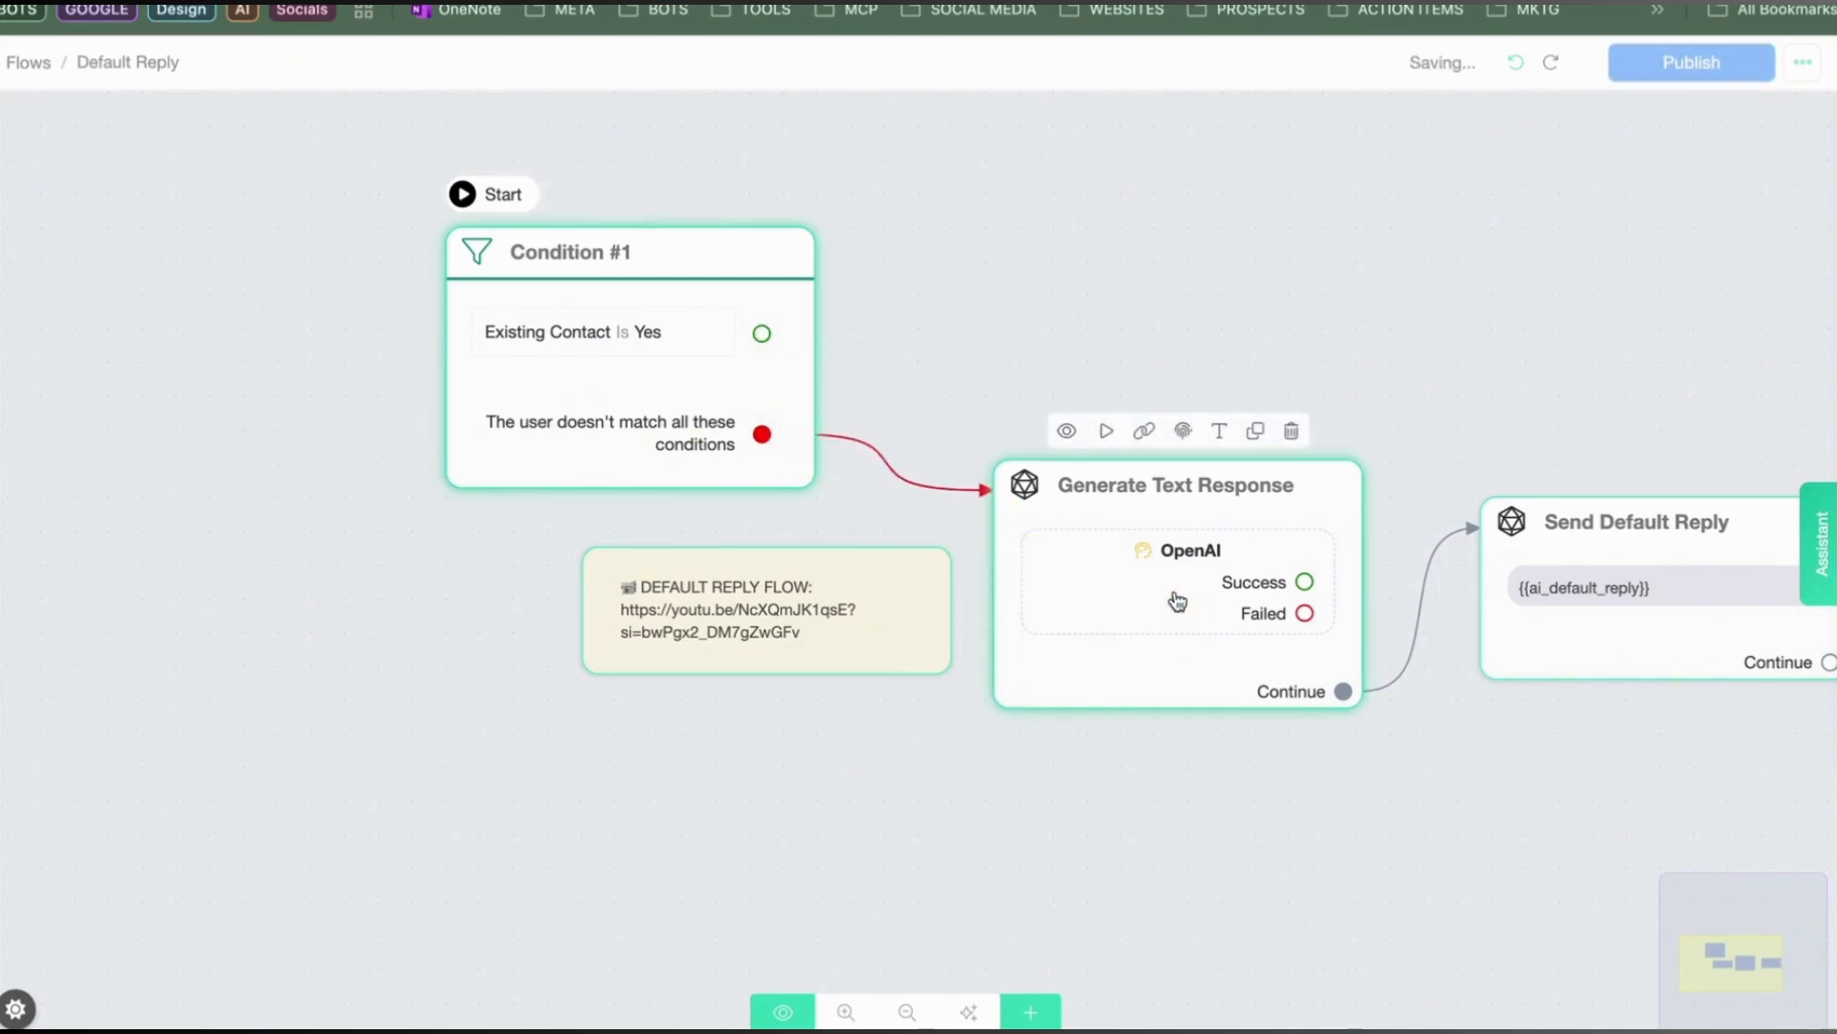
left_click_drag(761, 333, 978, 222)
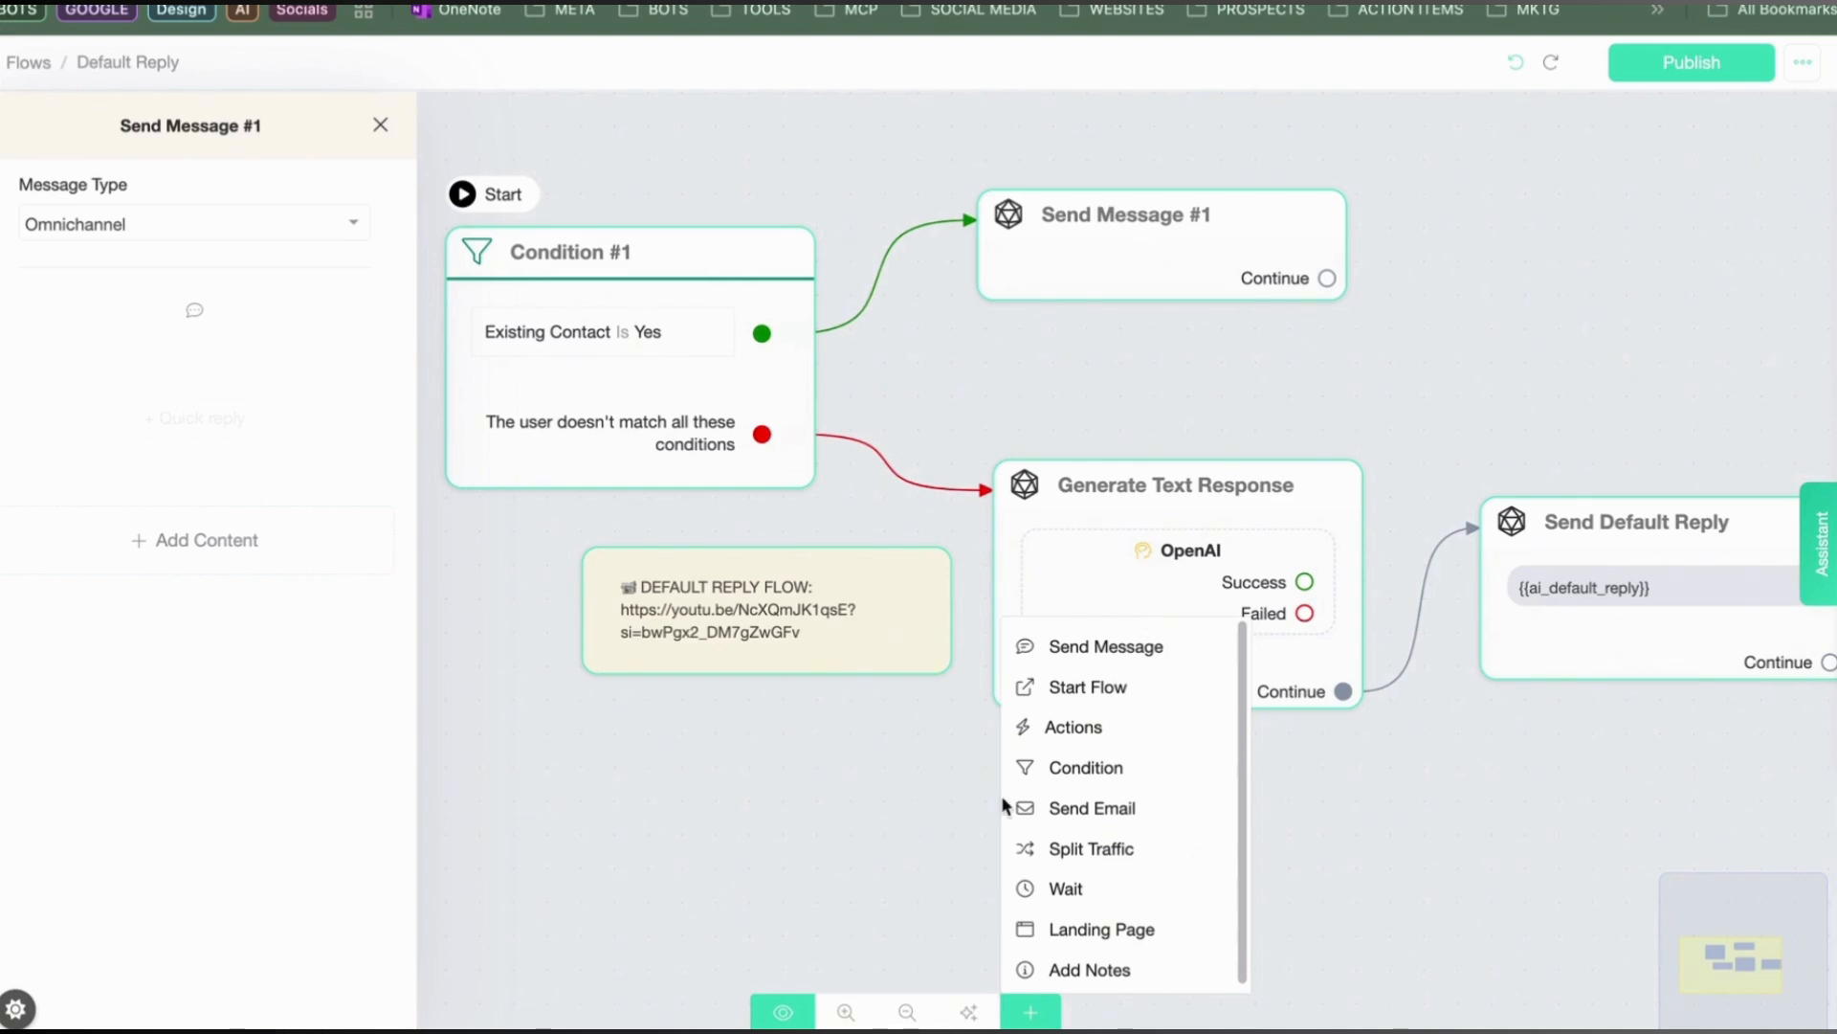
Step: Show the Add Content options in the Send Message #1 panel
left_click(259, 544)
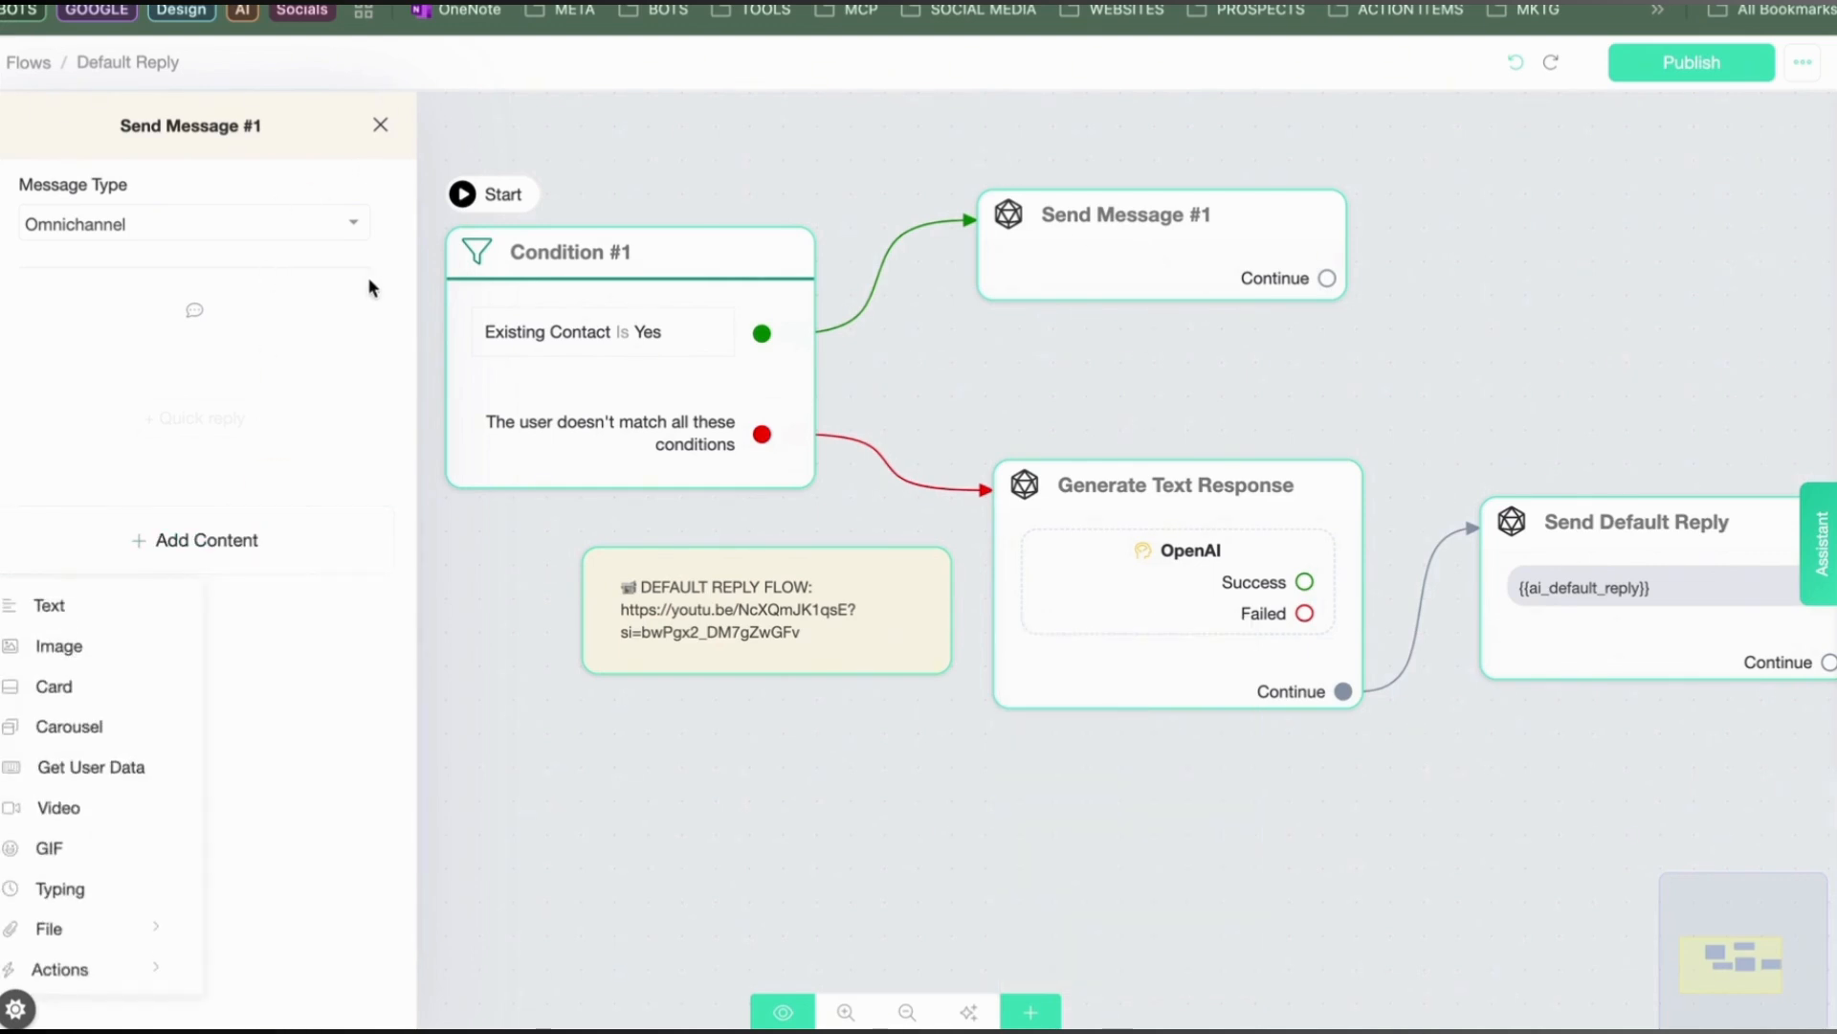